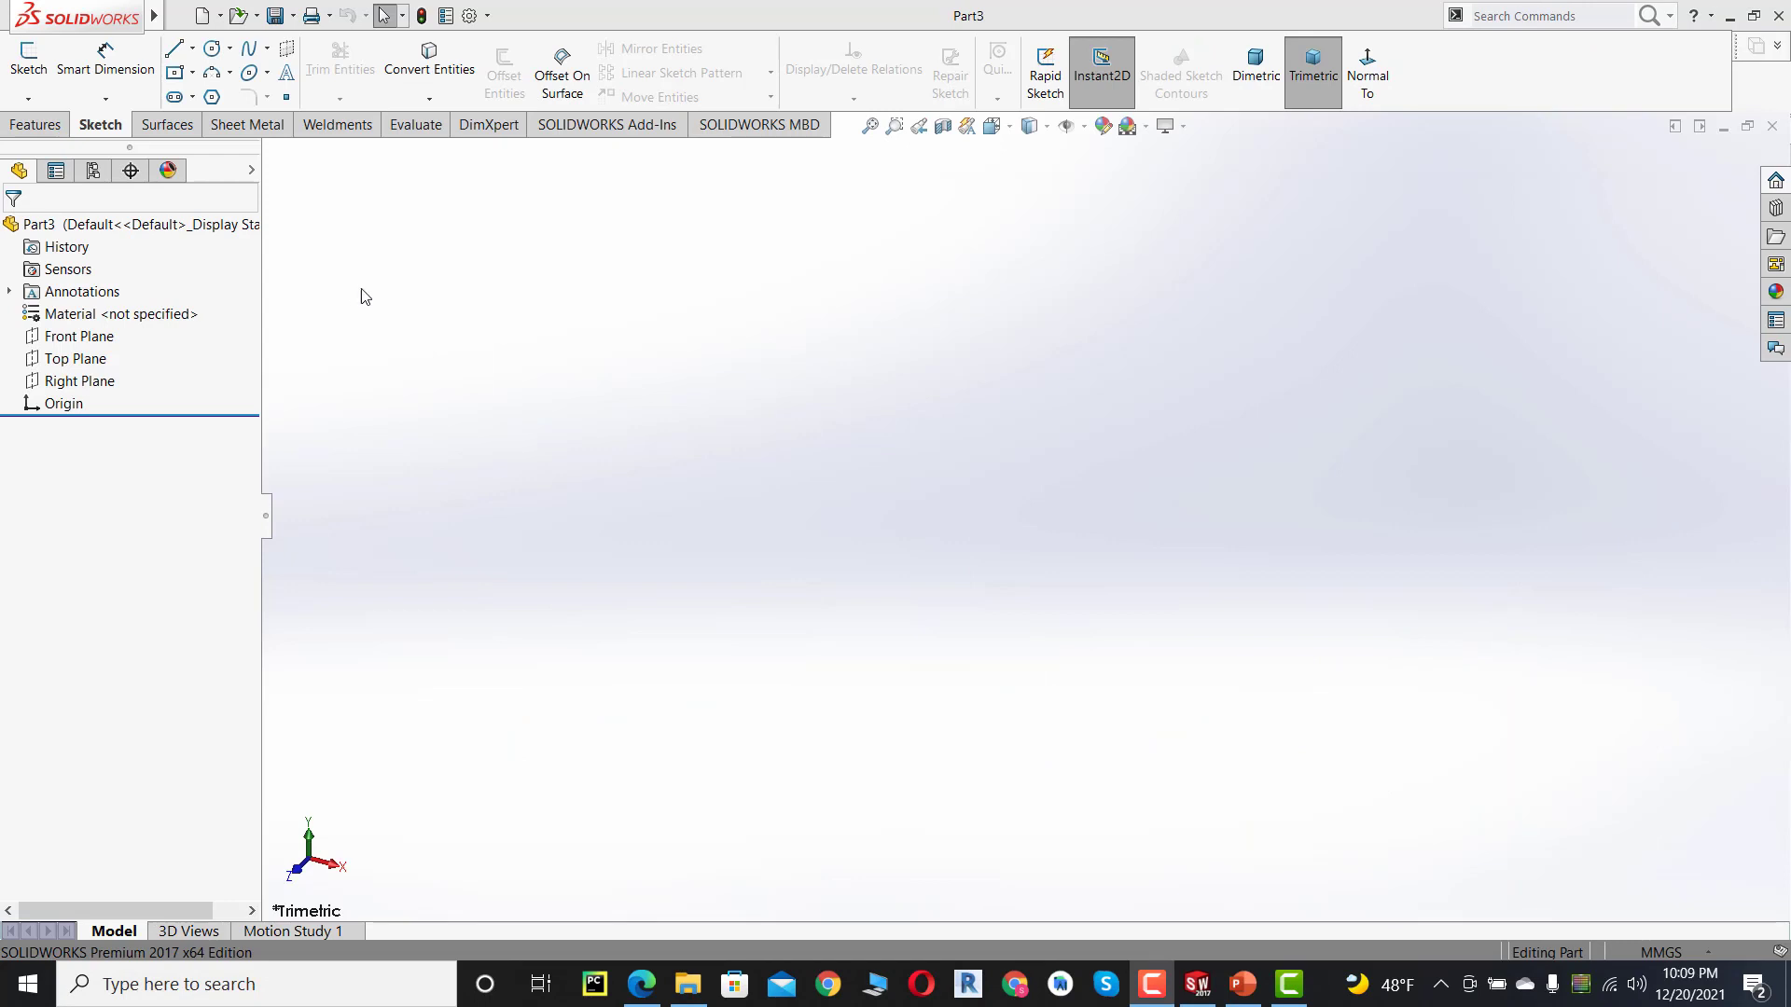
- Start a 3D sketch in a front-facing view and draw a center rectangle about 108 by 84 mm from the origin
click(29, 100)
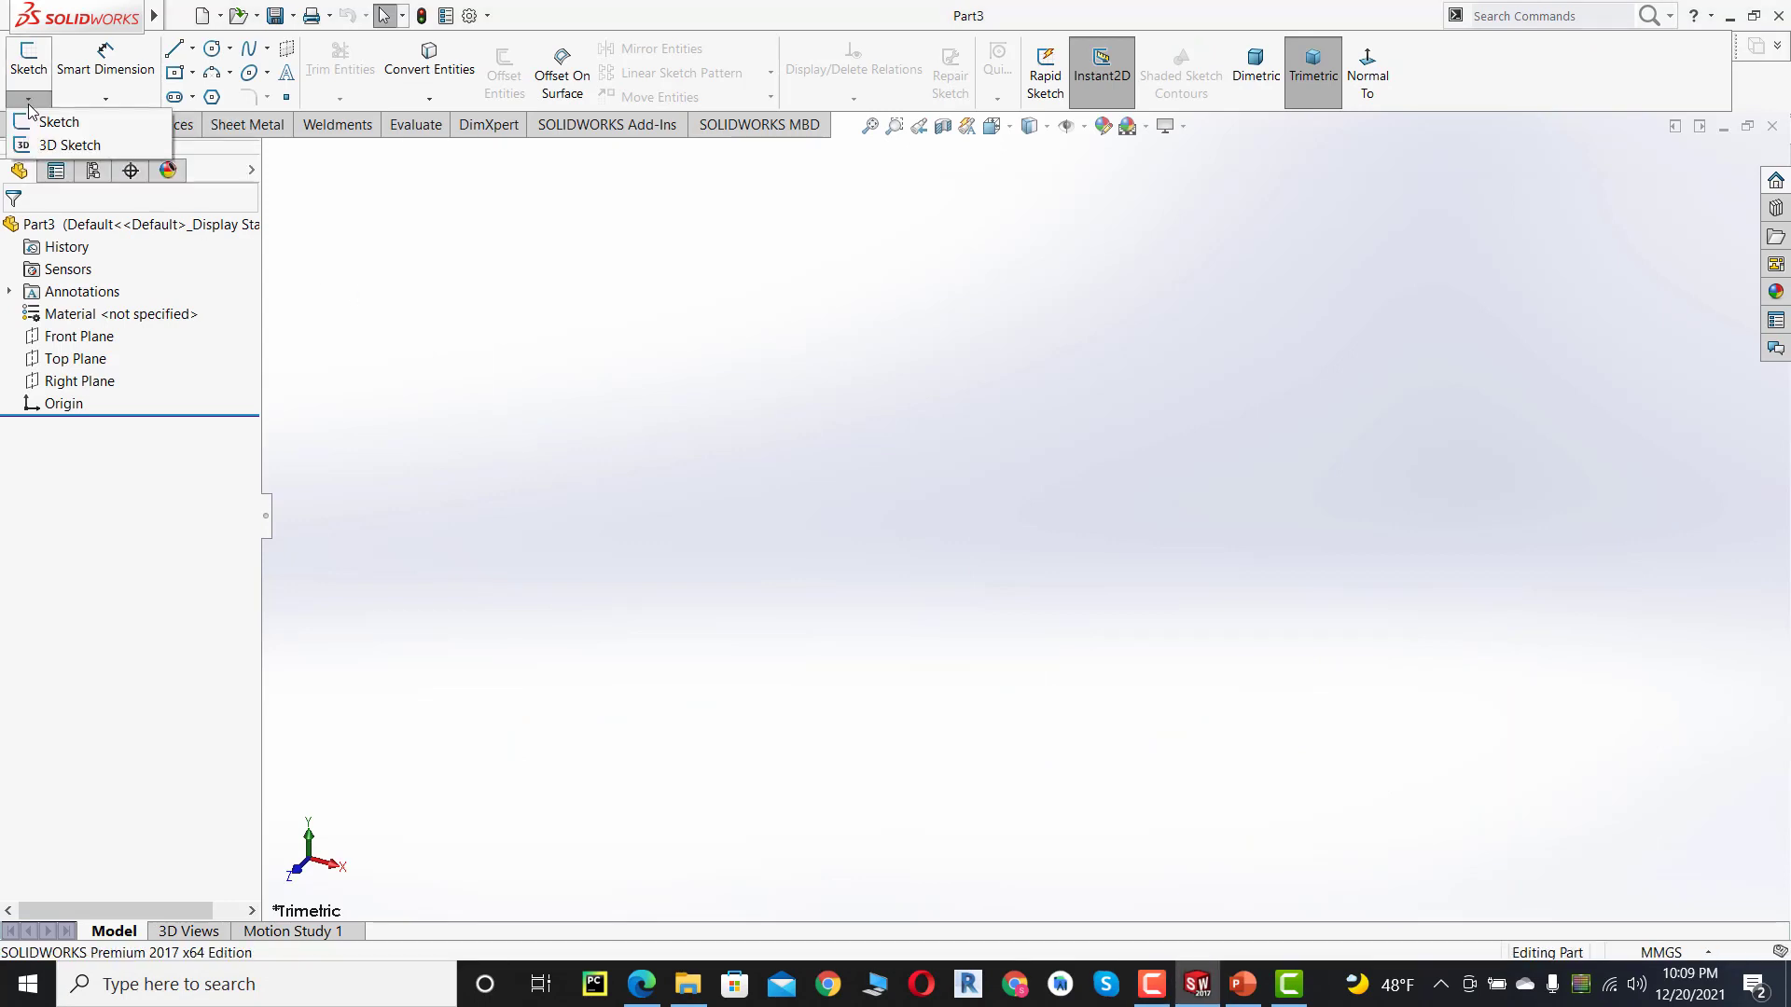
click(53, 144)
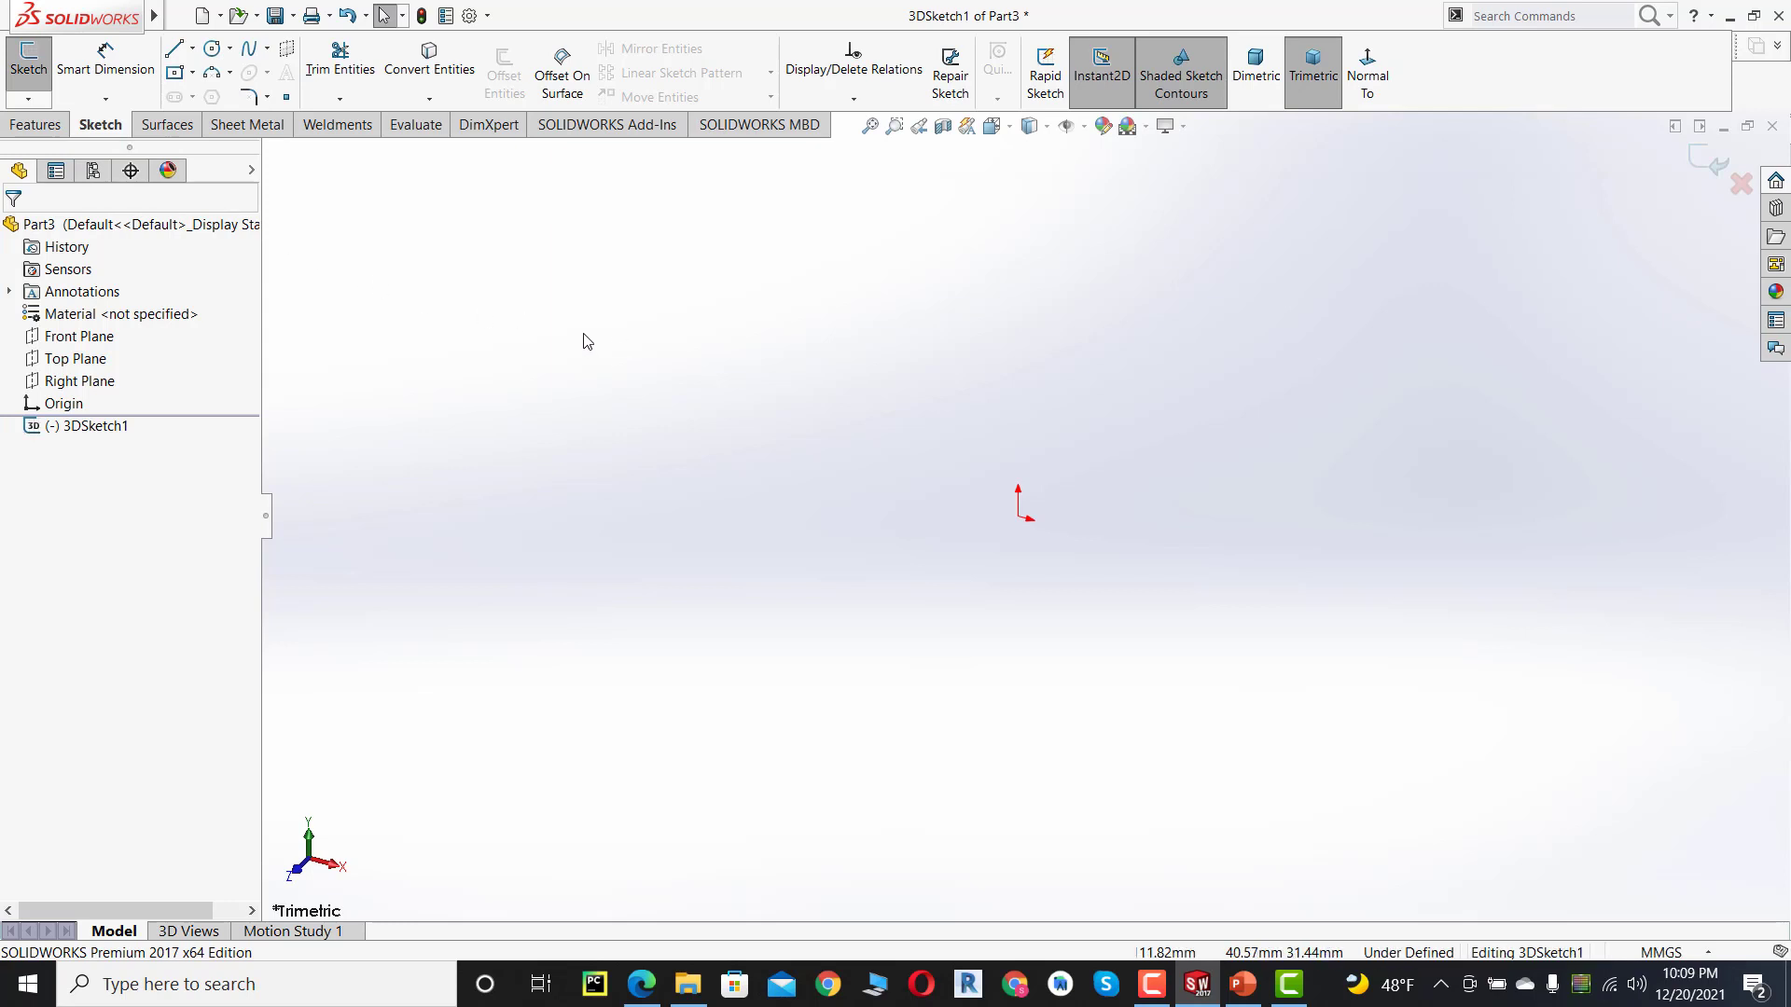
click(1375, 91)
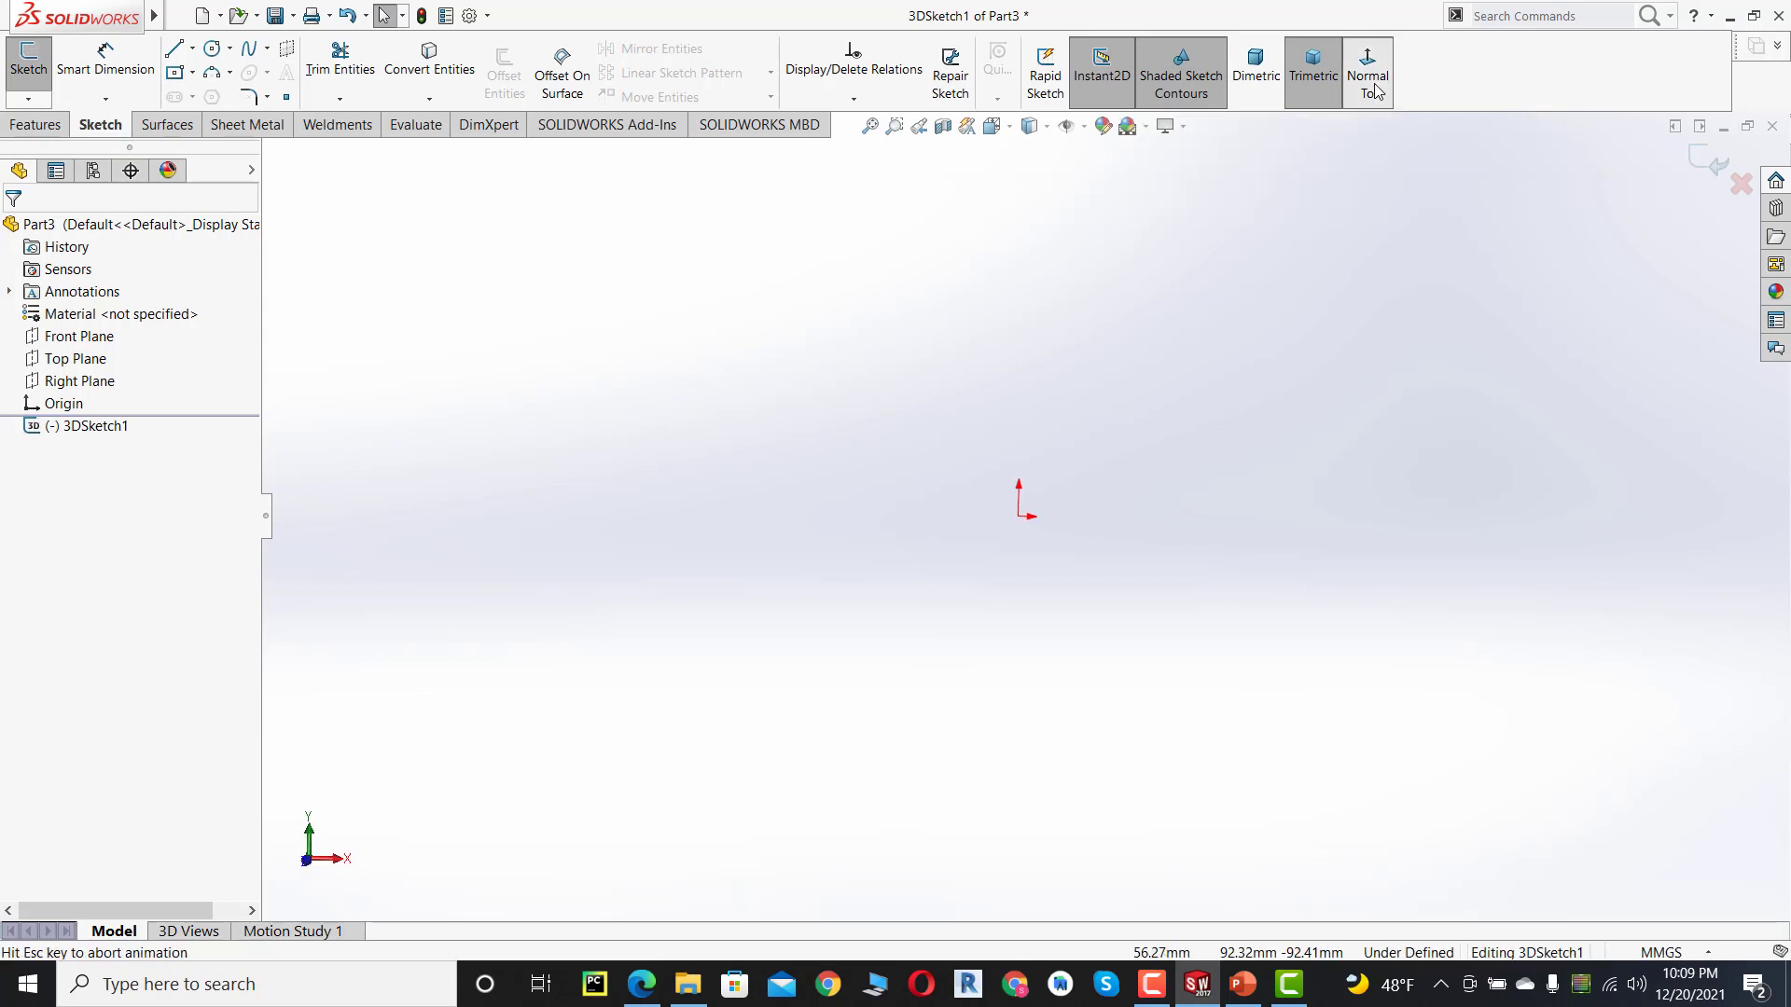
click(179, 81)
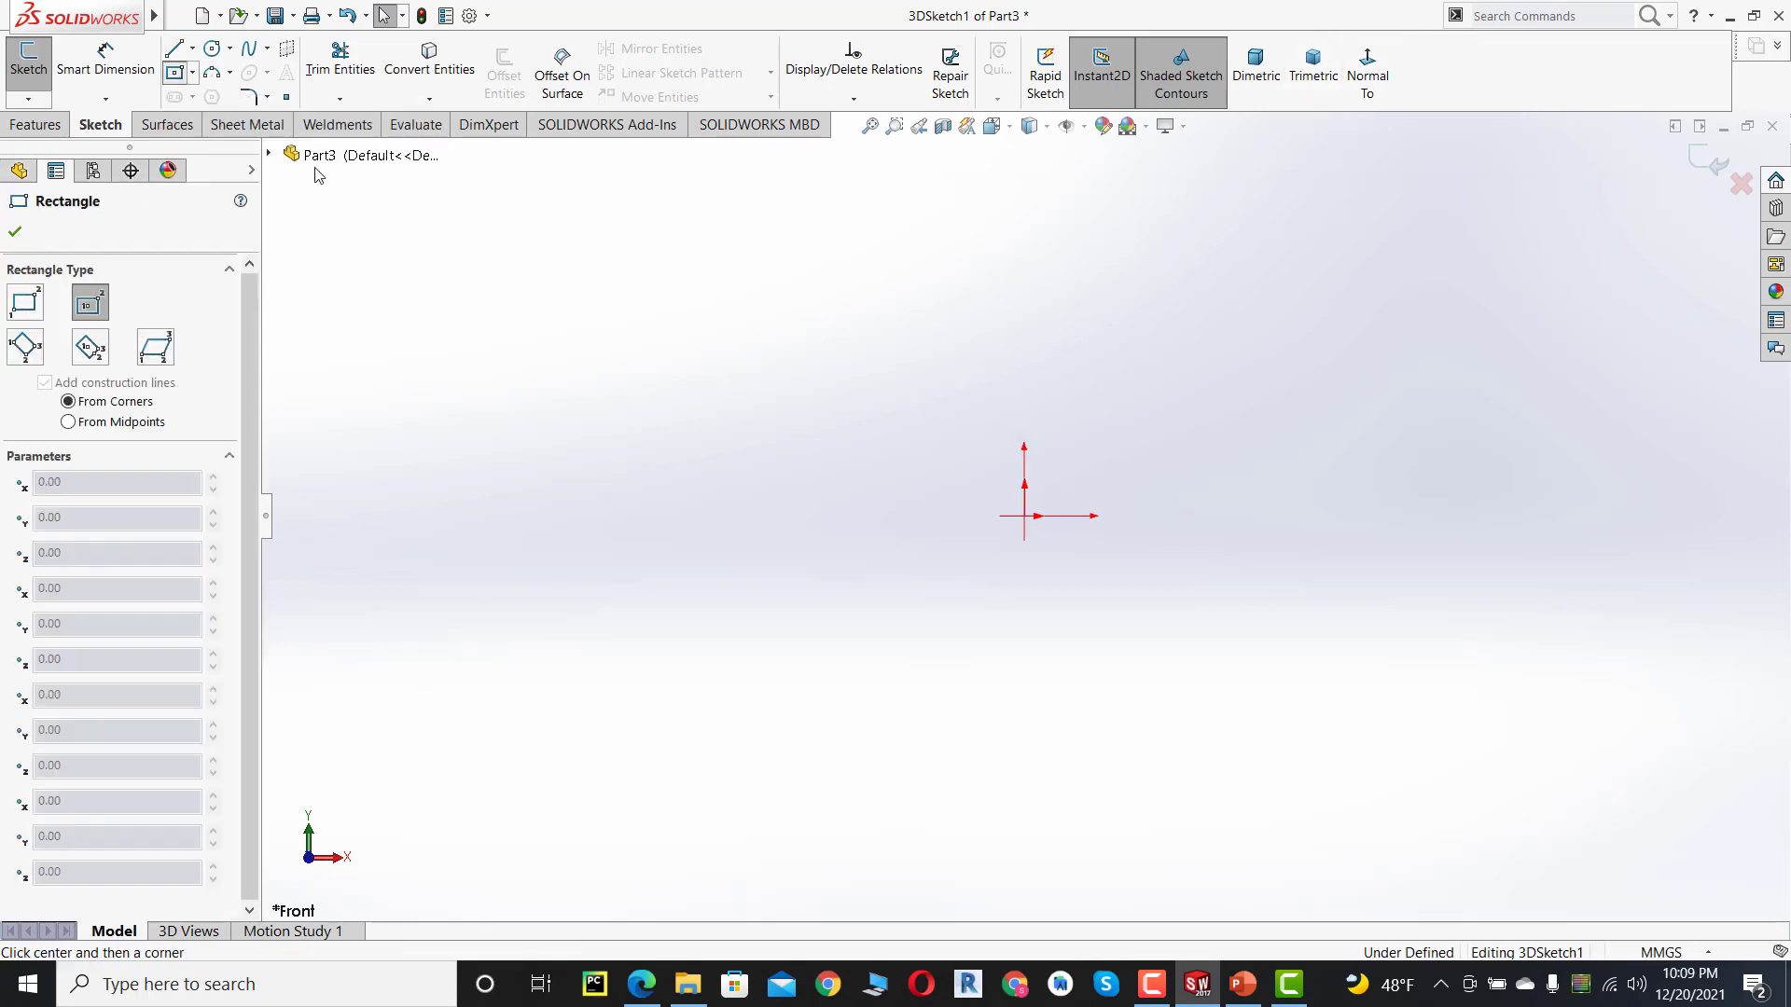
click(1025, 516)
click(1212, 662)
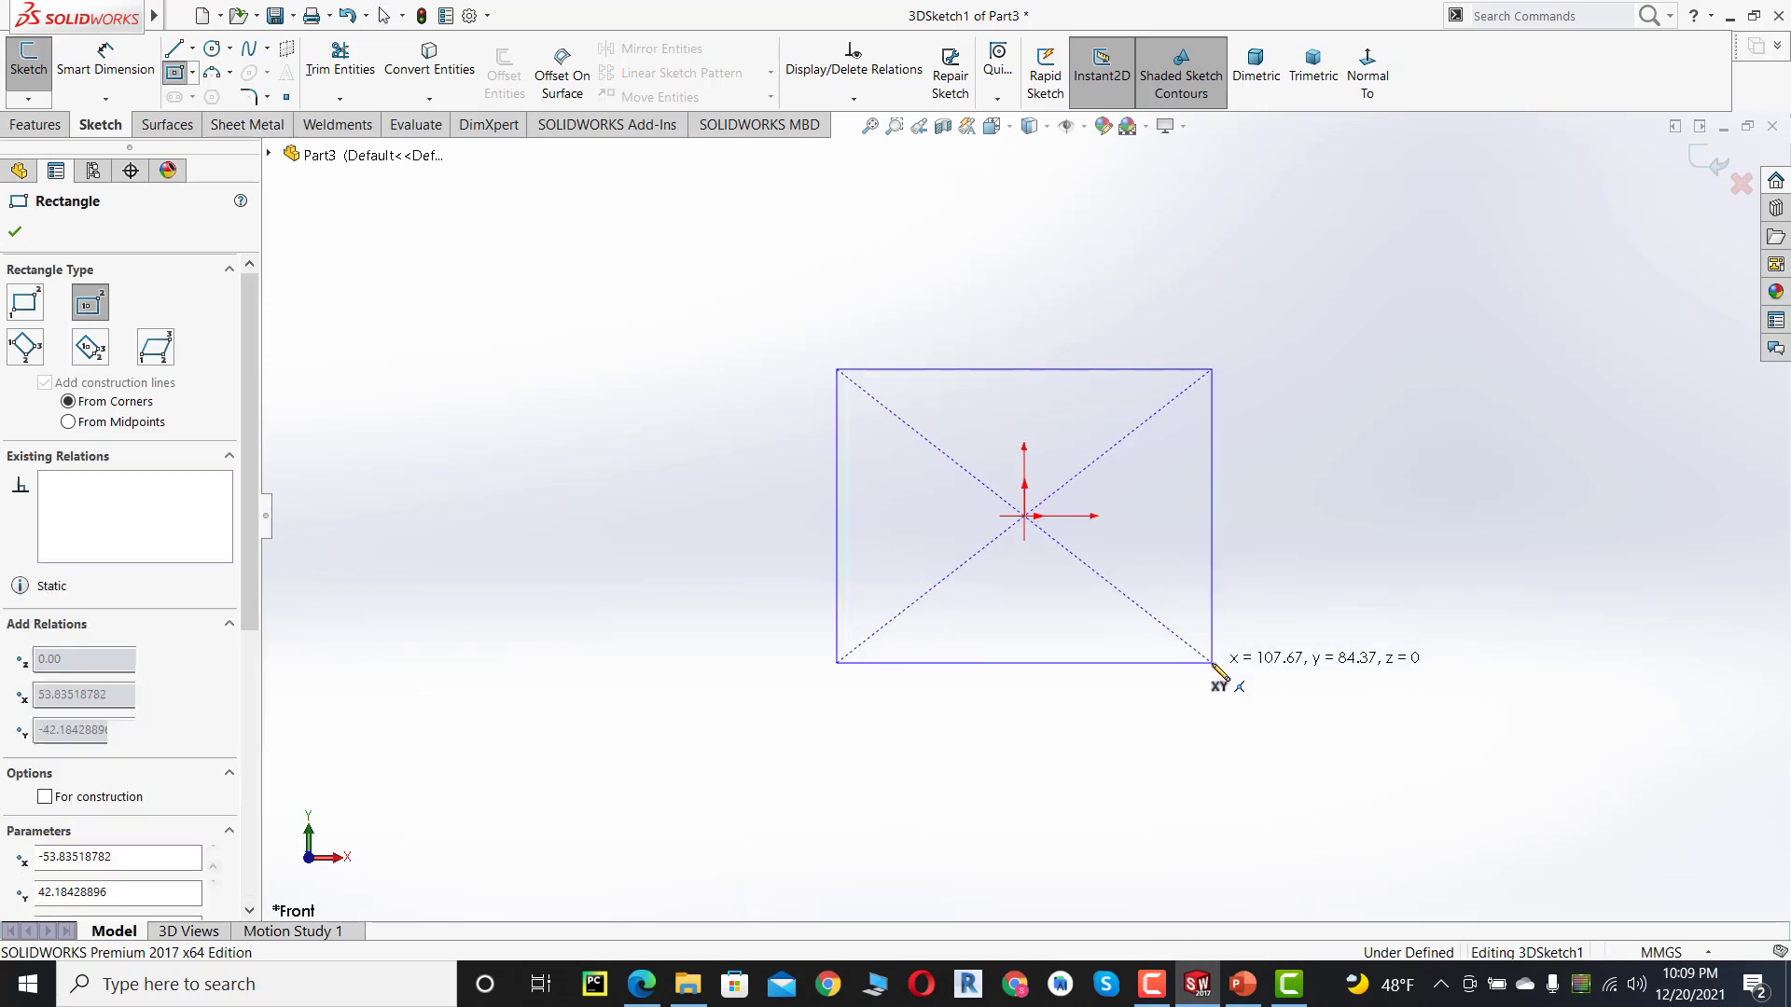
- Dimension the rectangle's width and height at 450 mm each
click(101, 84)
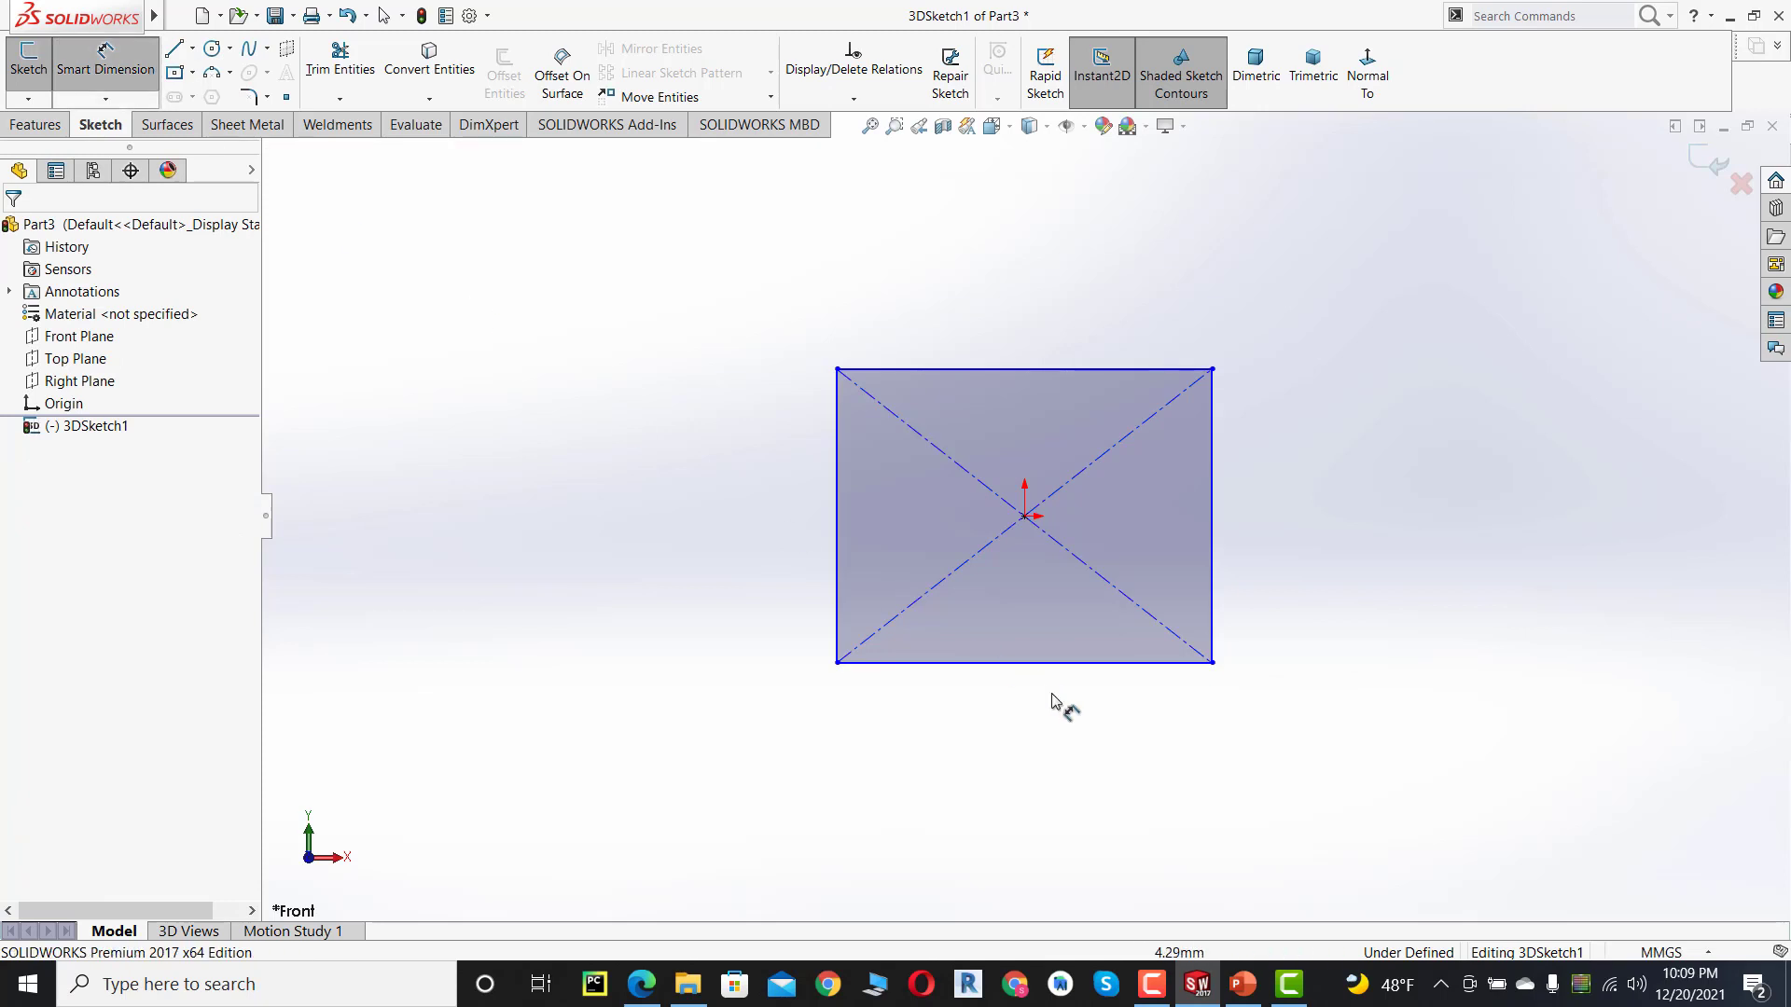
click(1045, 754)
click(1035, 739)
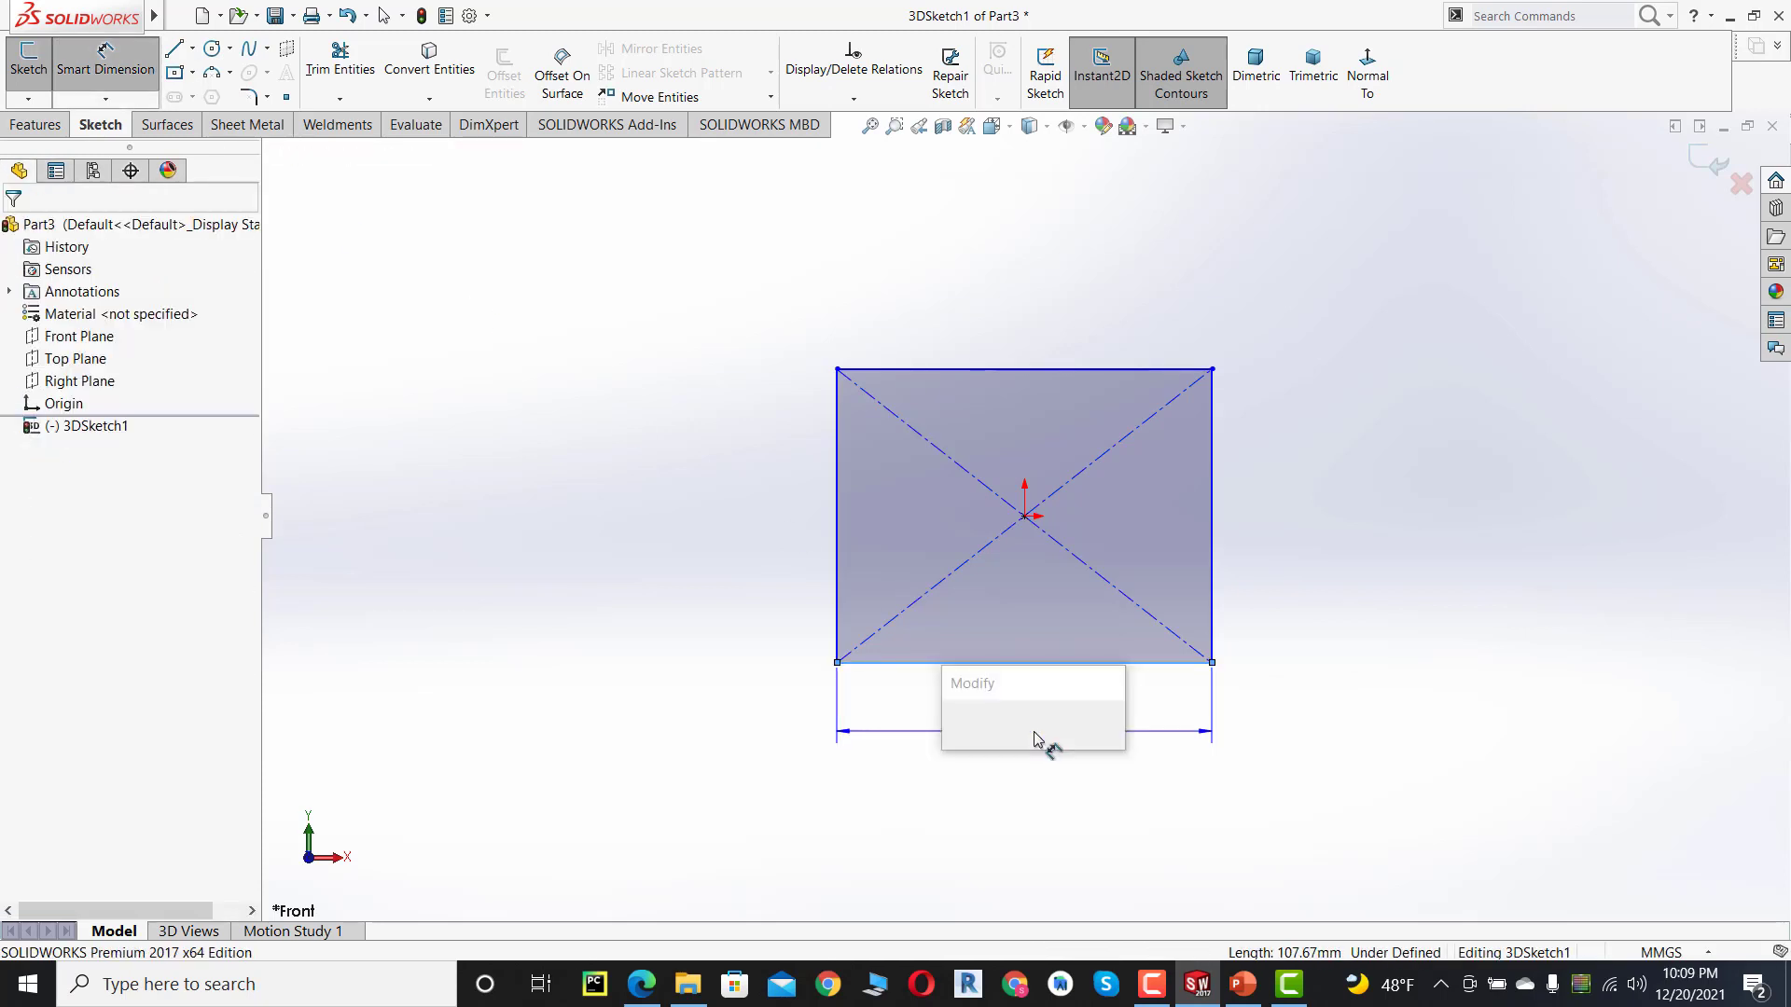
text(450)
key(Return)
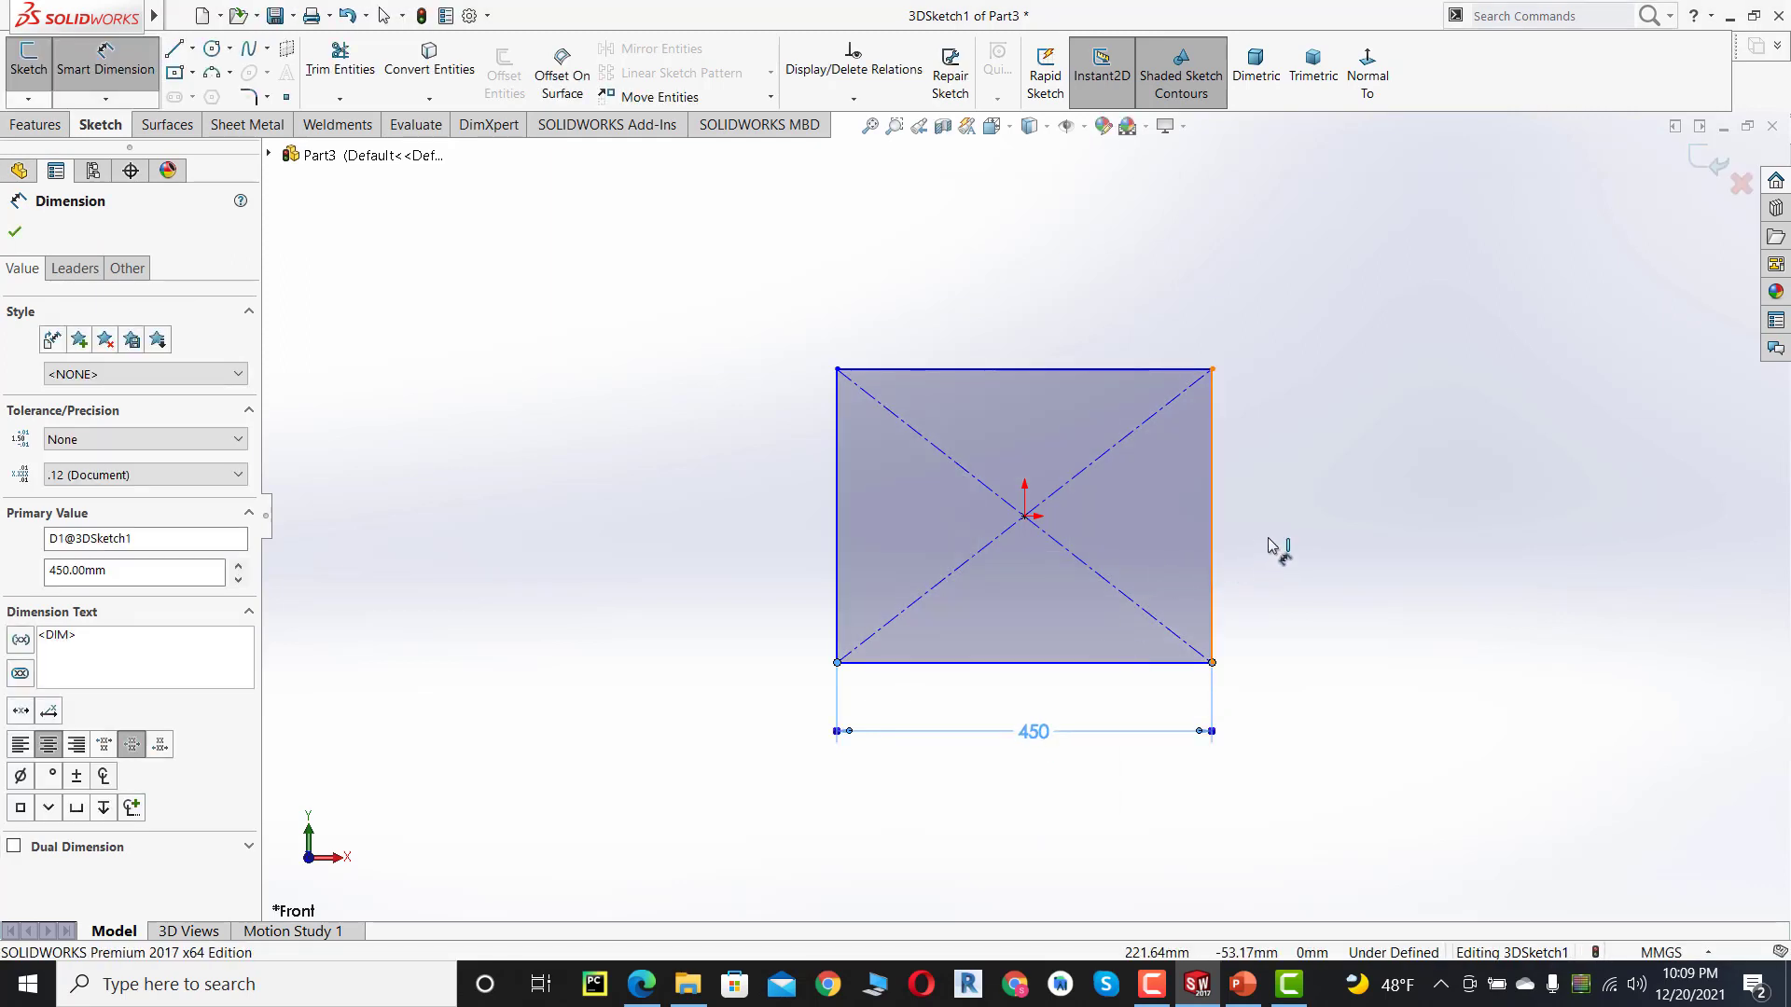
click(1212, 549)
click(1271, 547)
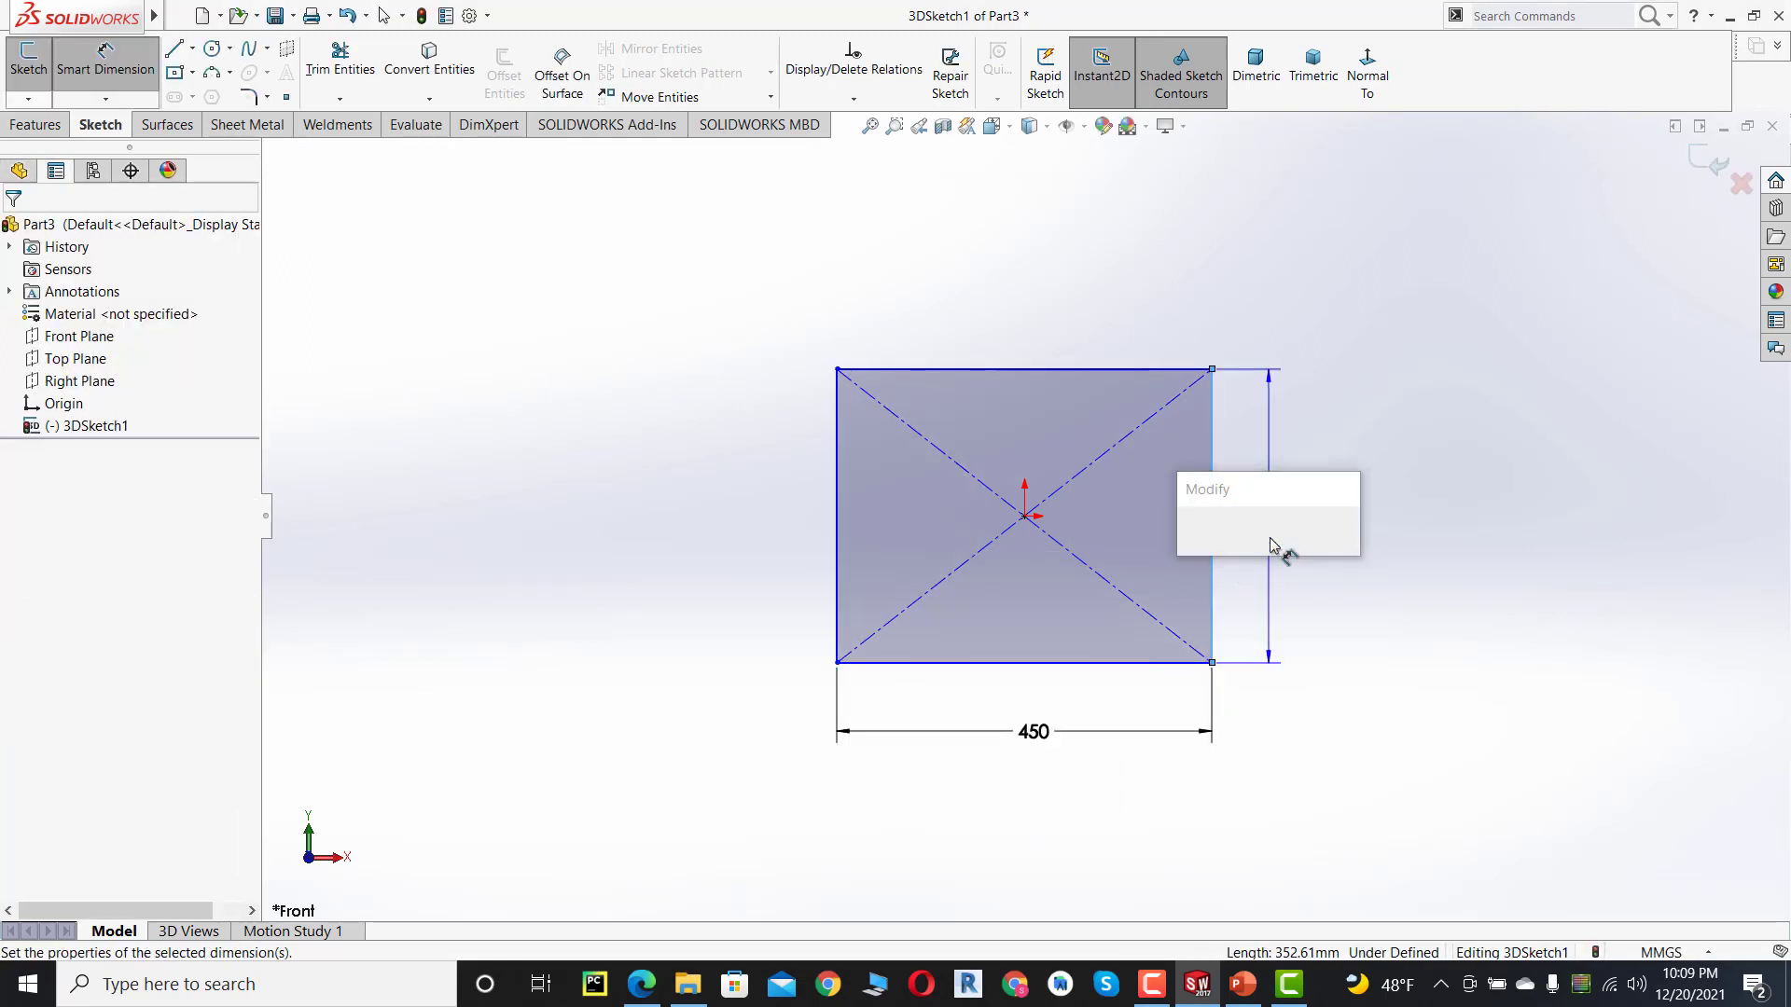
text(450)
key(Return)
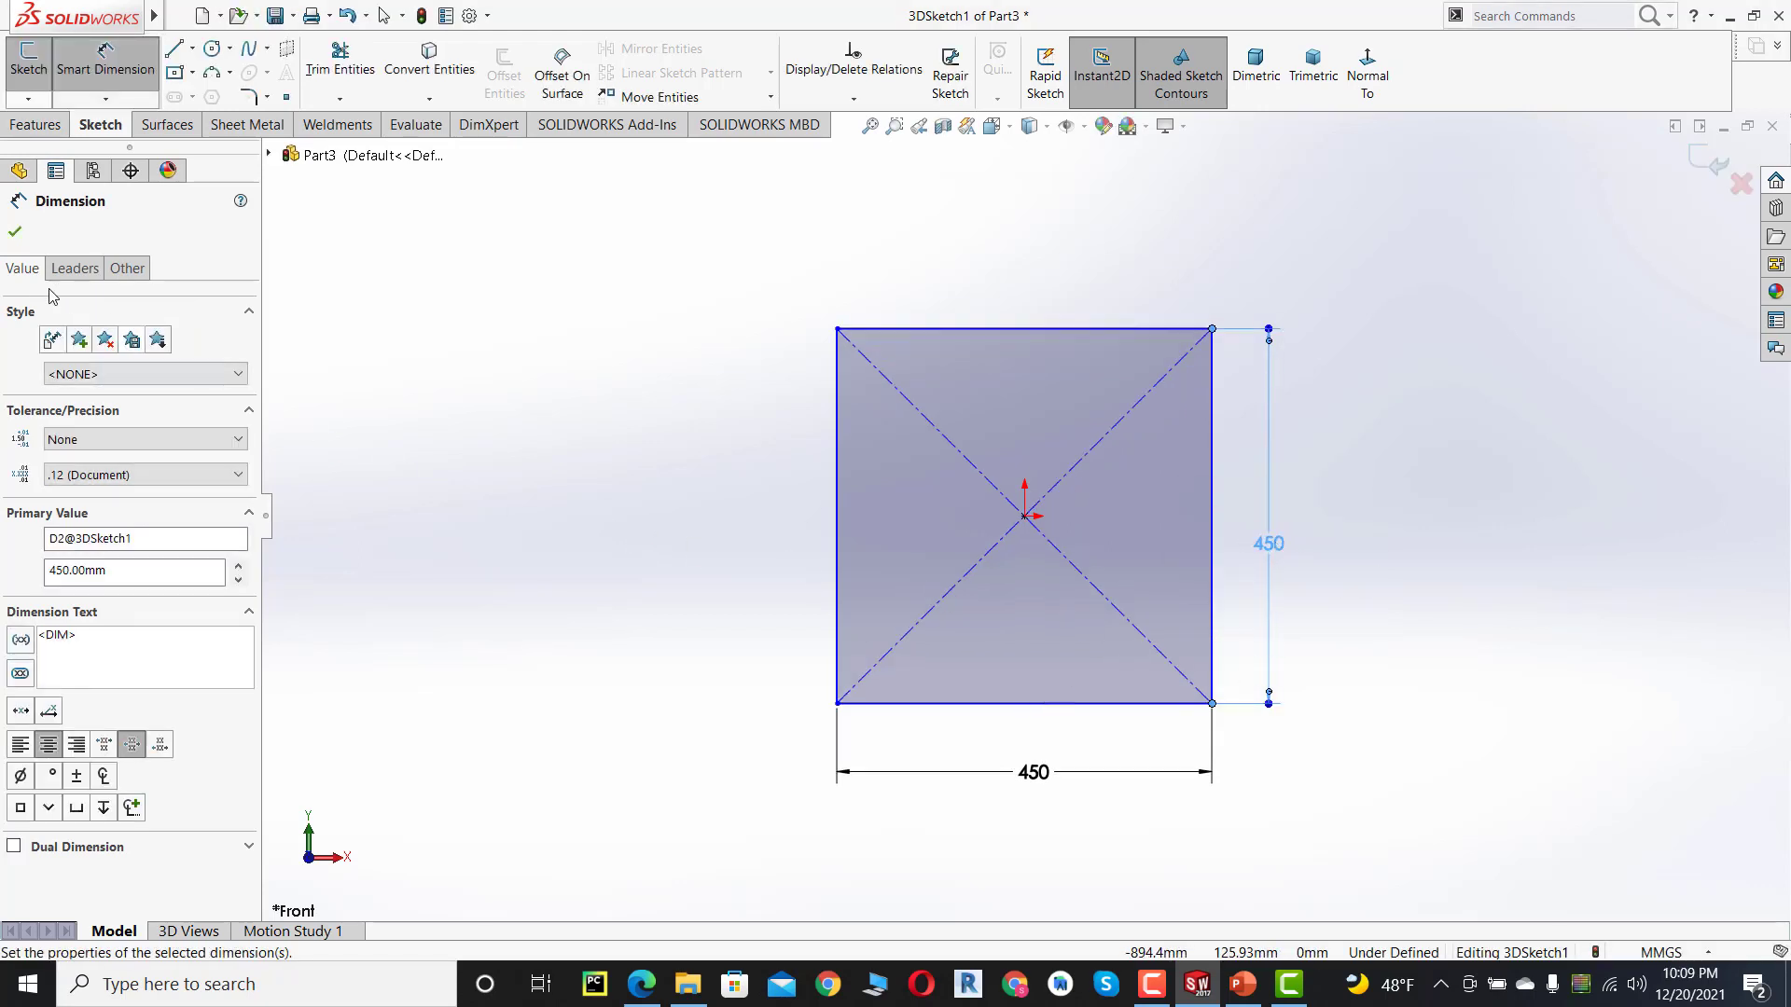
click(16, 234)
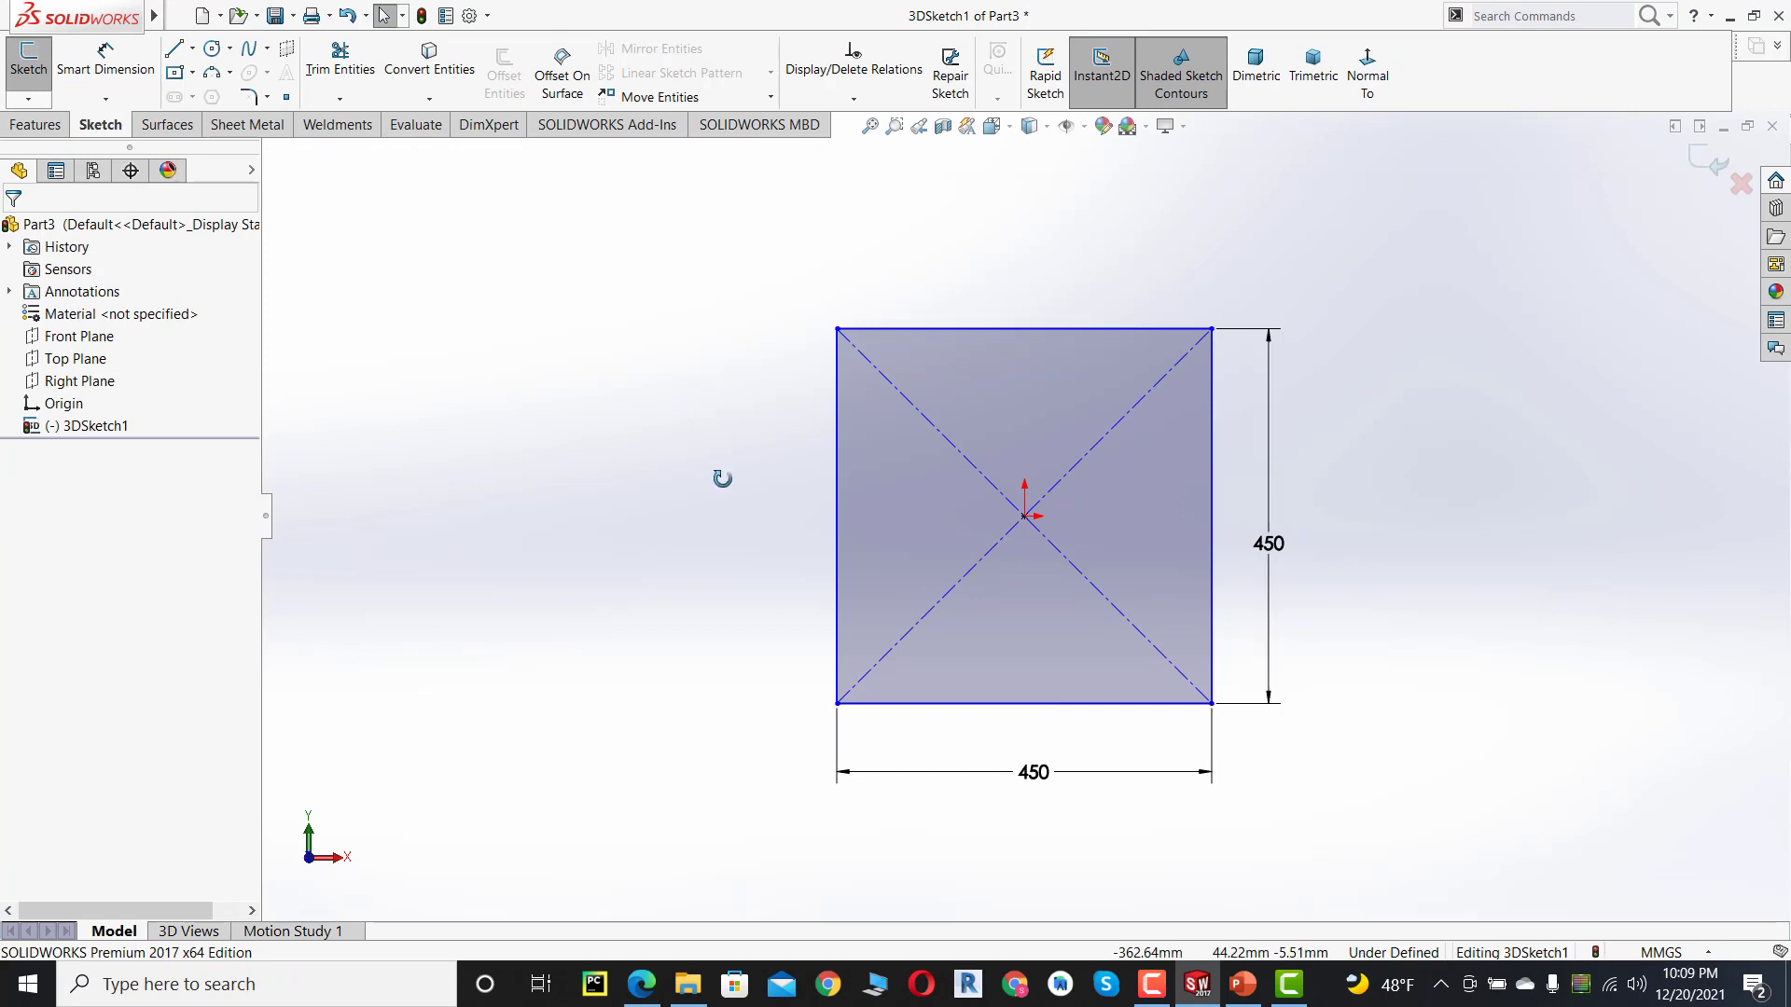
- Check the frame.PDF drawing and sketch the first leg line, about 620 mm along Z, from the square's -X, +Y corner
mouse_move(719, 476)
middle_down()
mouse_move(803, 480)
mouse_move(1043, 625)
middle_up()
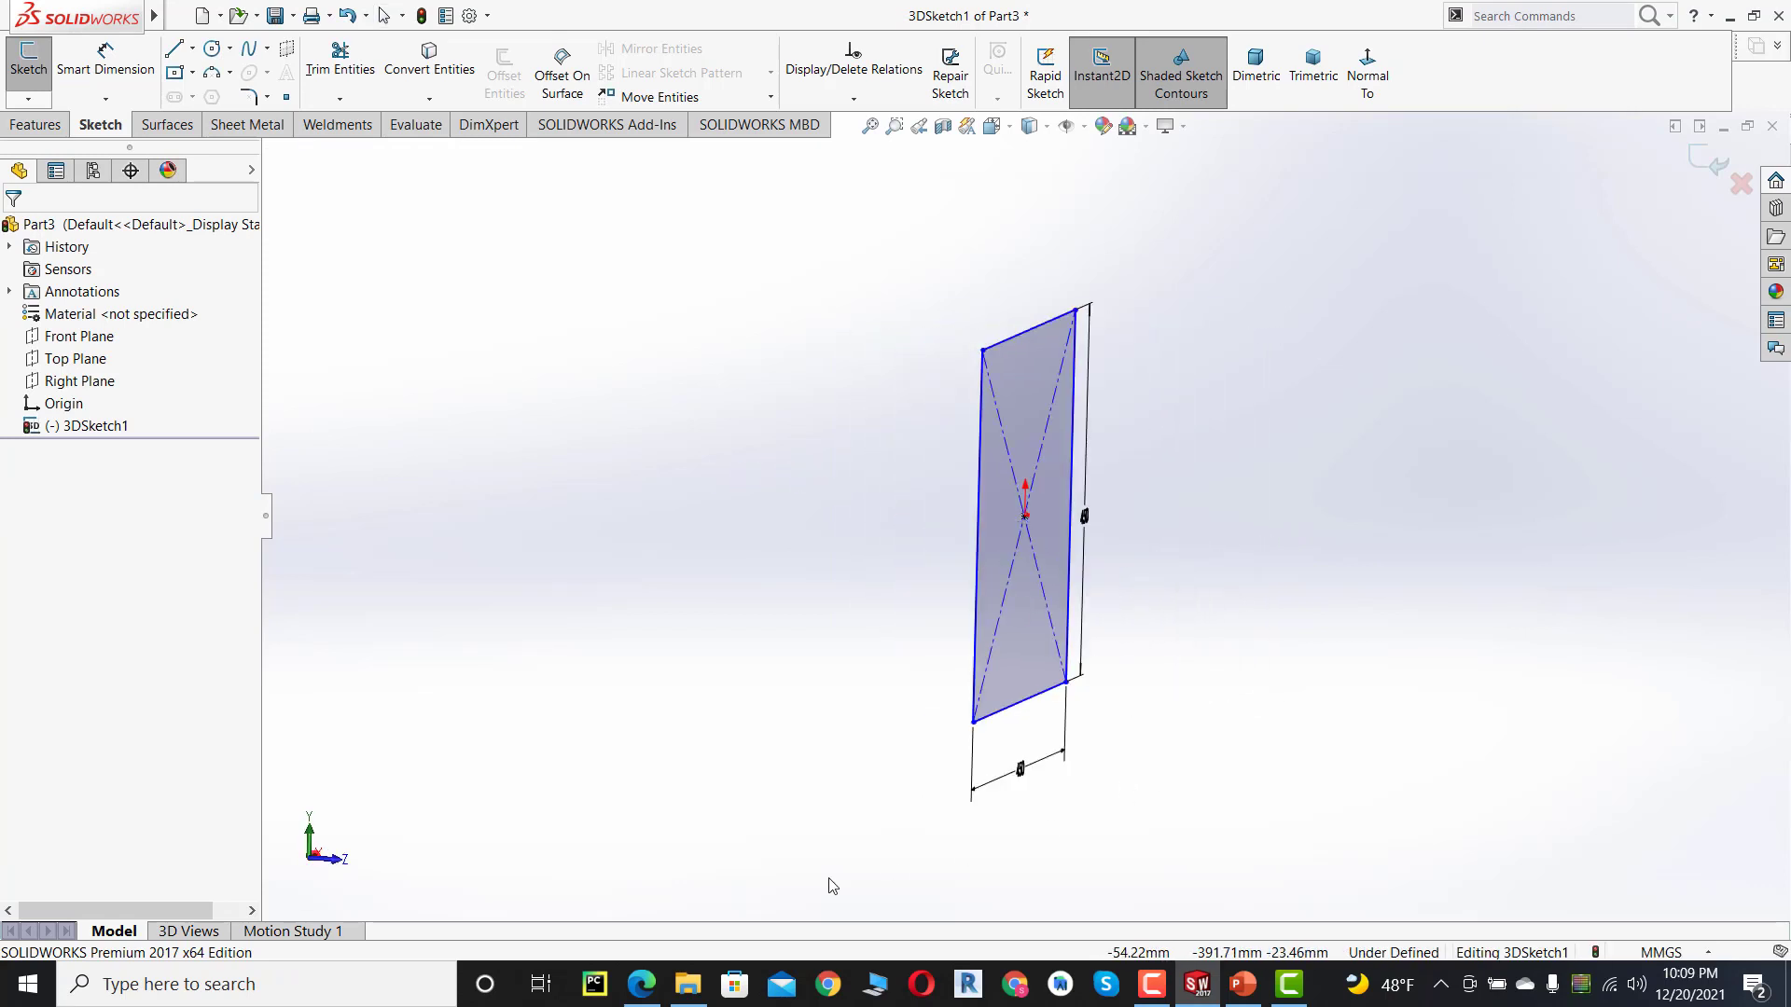
click(650, 990)
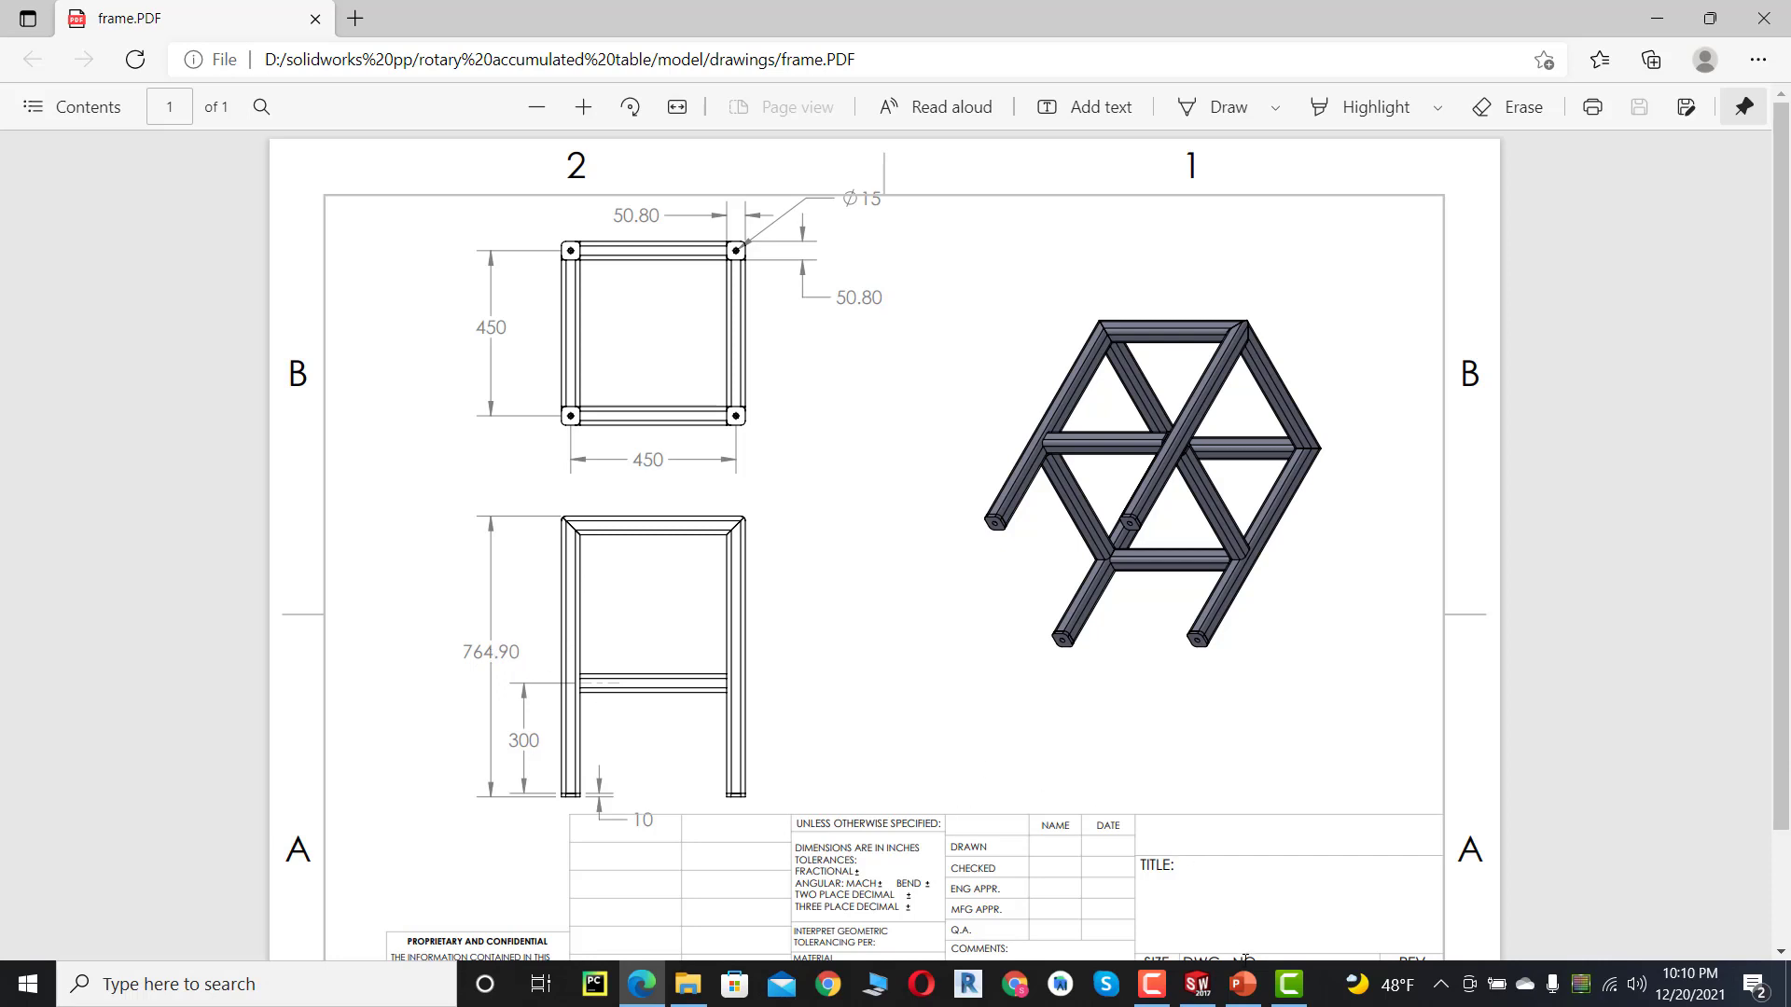
click(1196, 984)
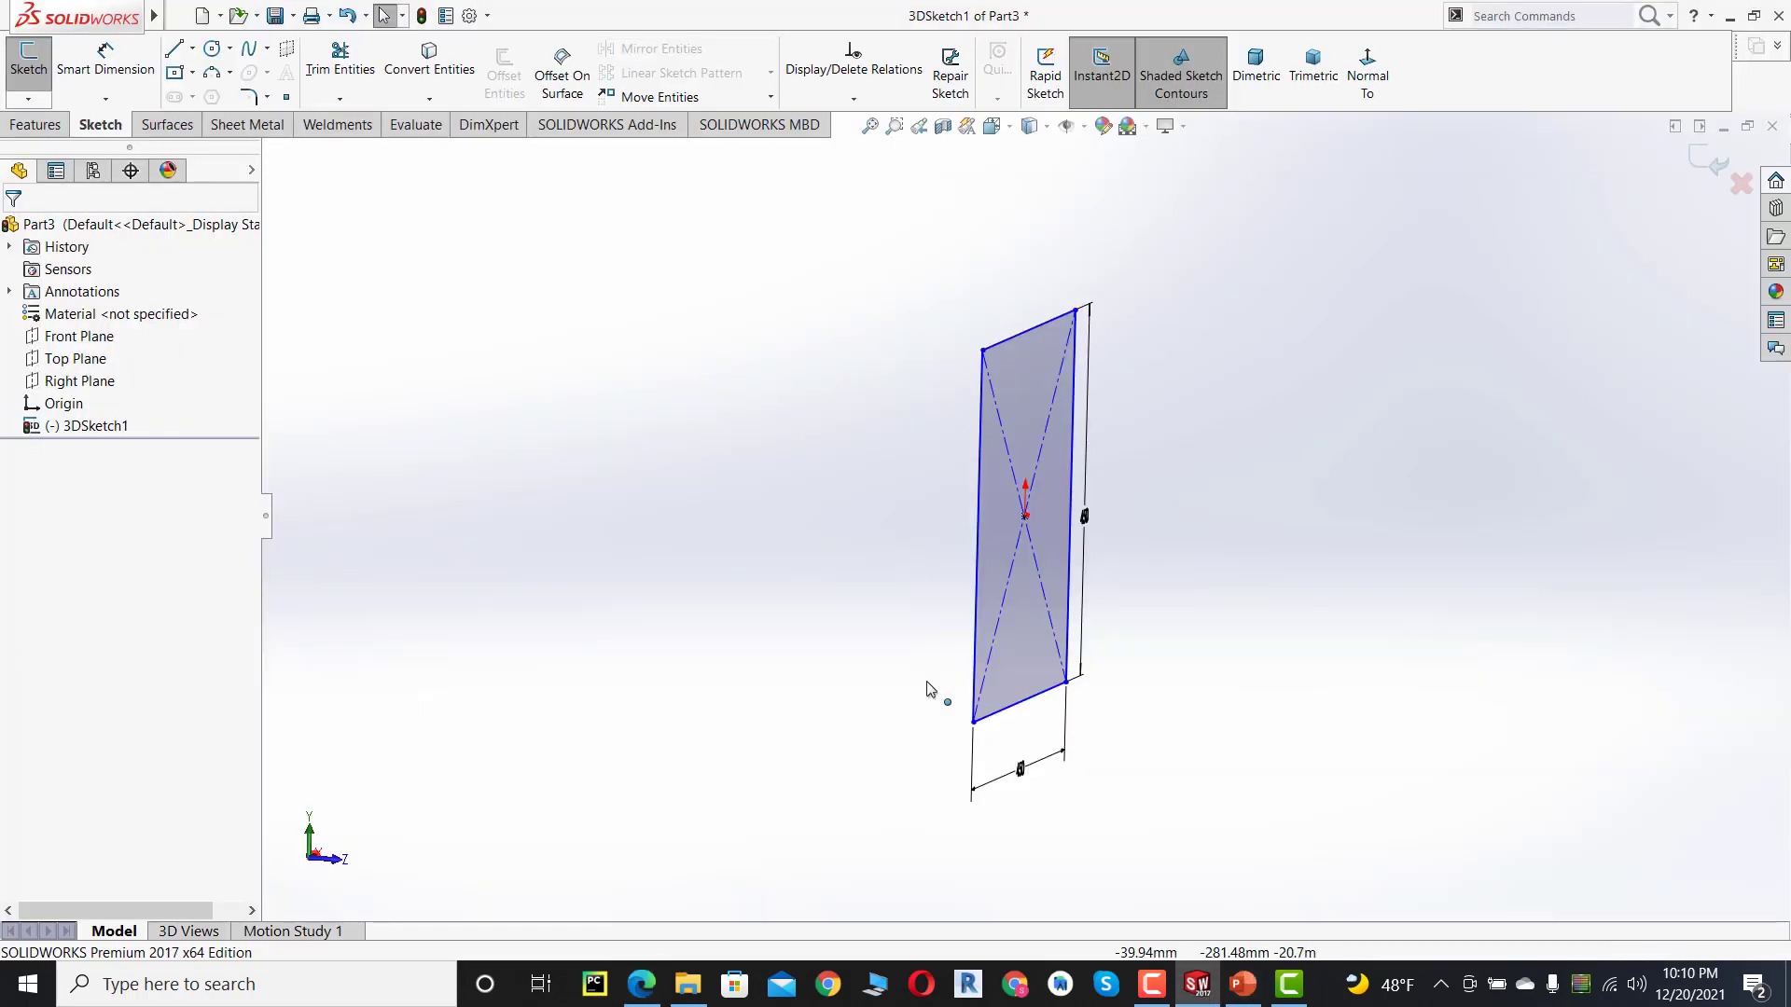
click(176, 53)
mouse_move(712, 360)
middle_down()
mouse_move(740, 360)
mouse_move(748, 388)
middle_up()
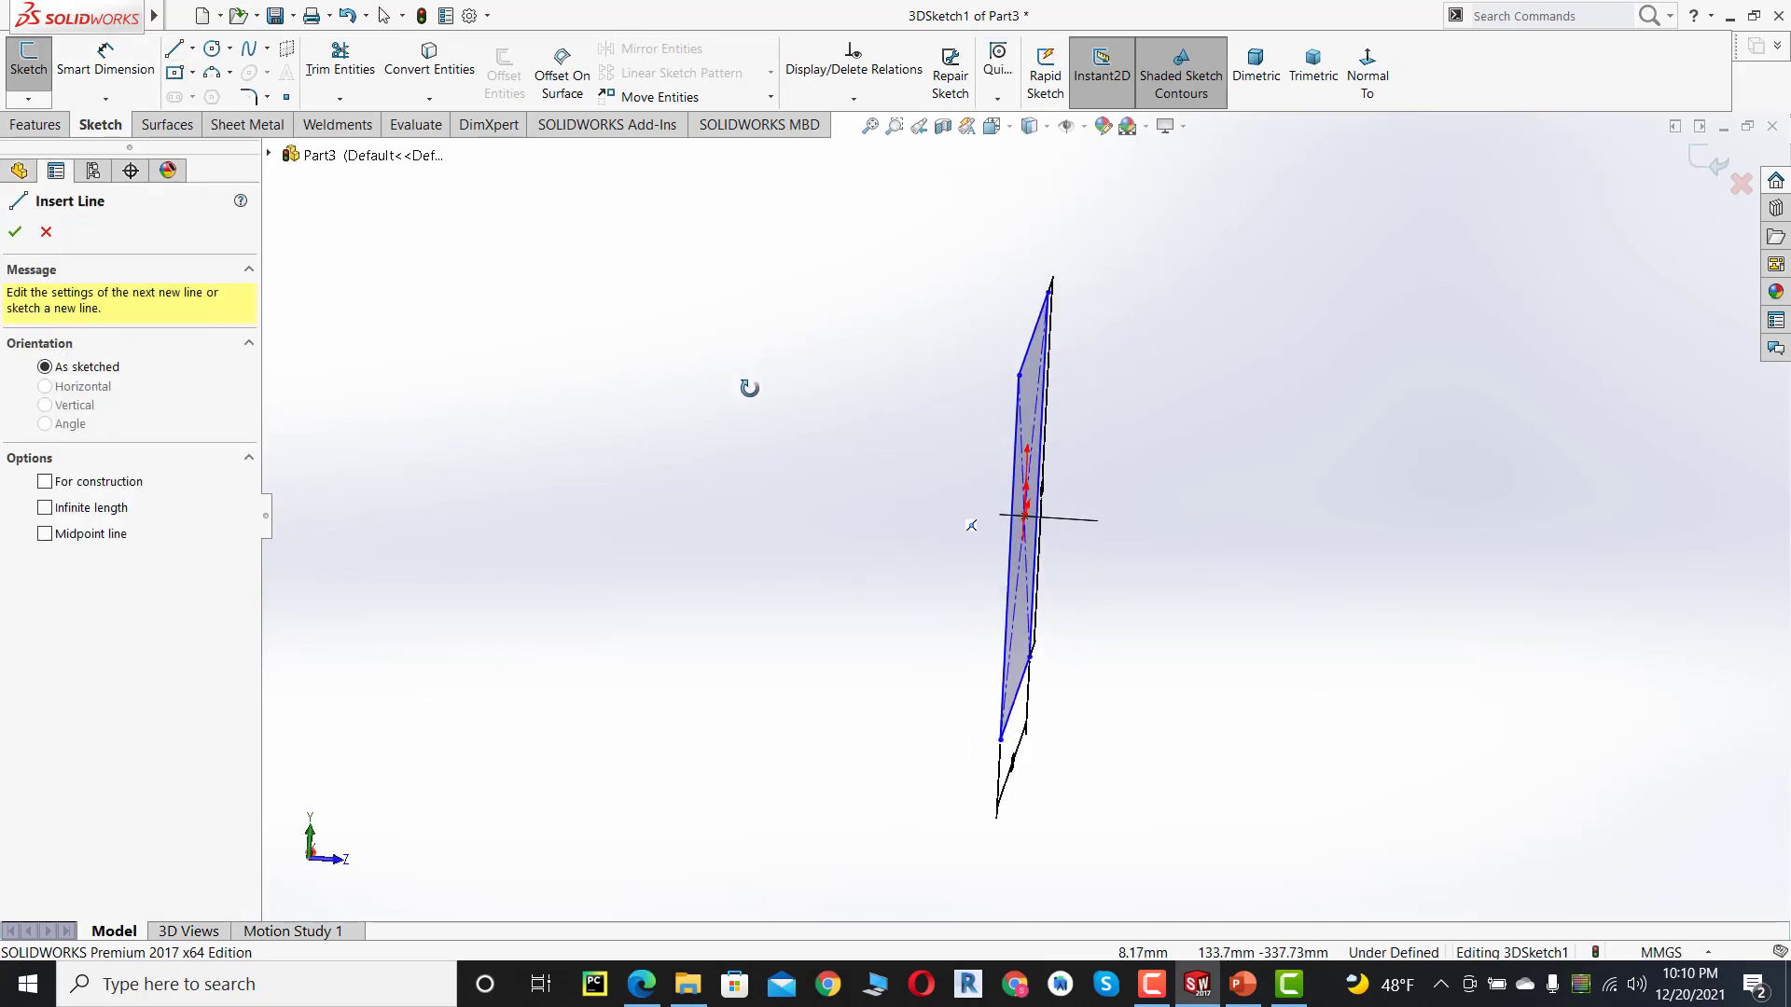
click(1019, 377)
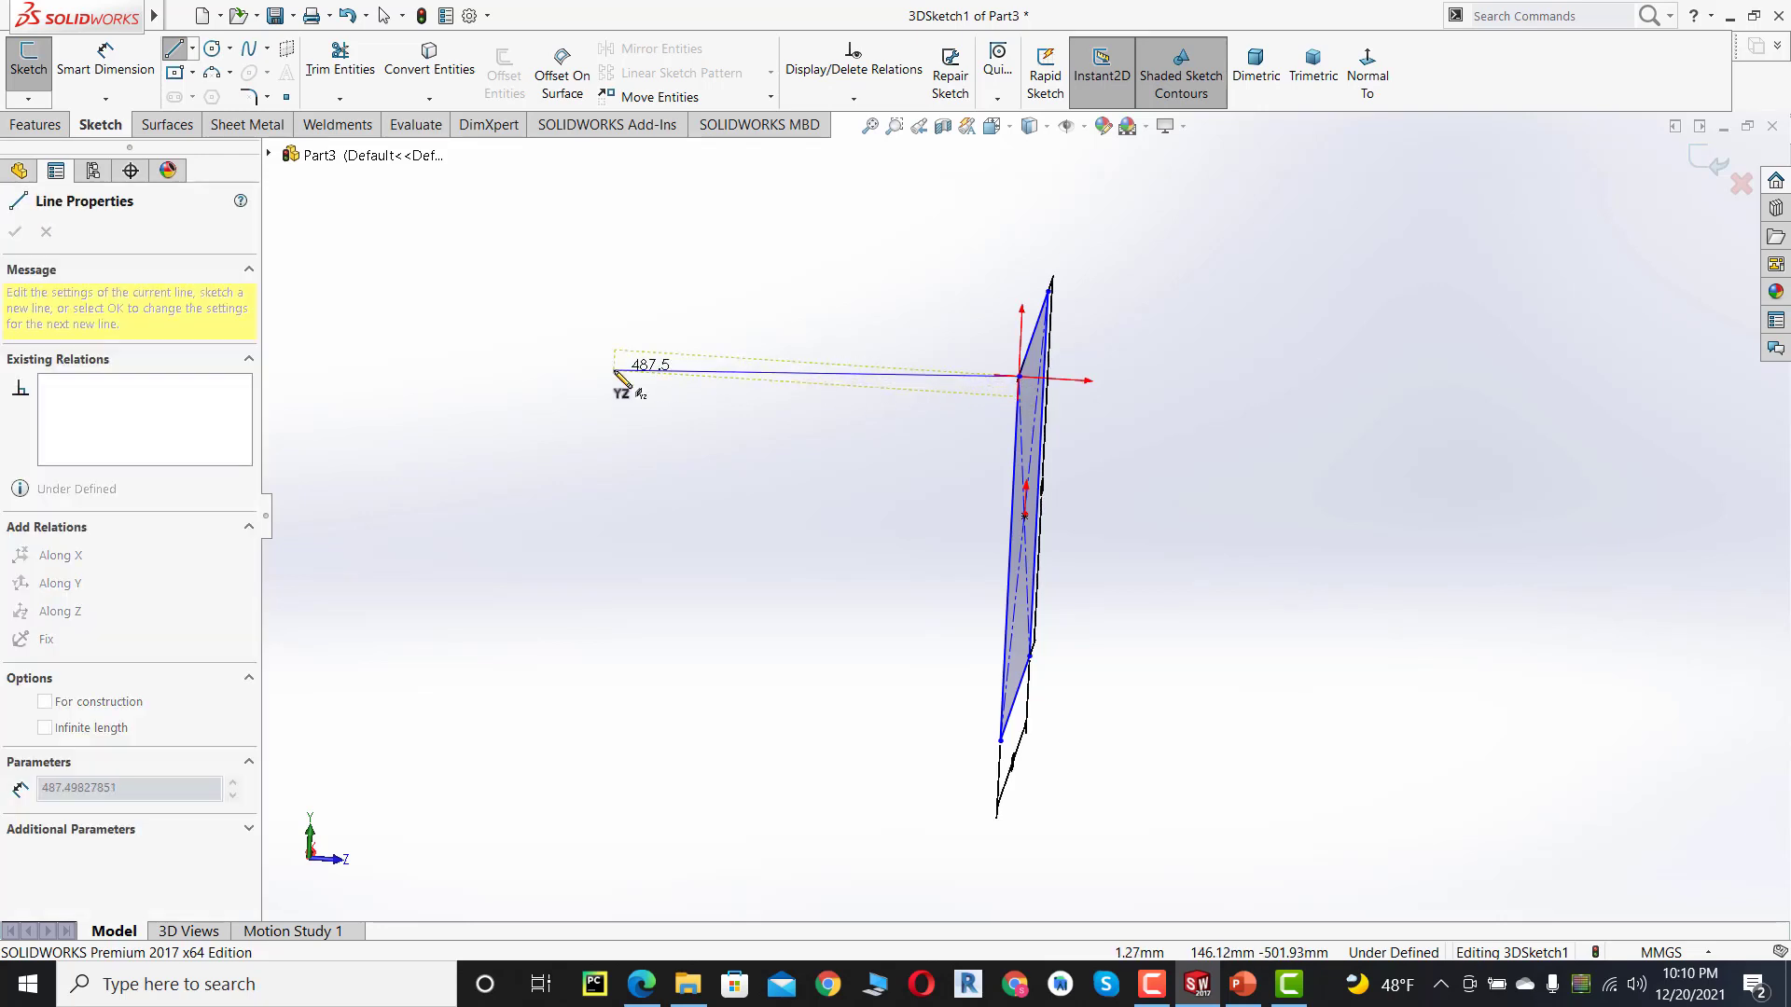
middle_drag(653, 375, 720, 488)
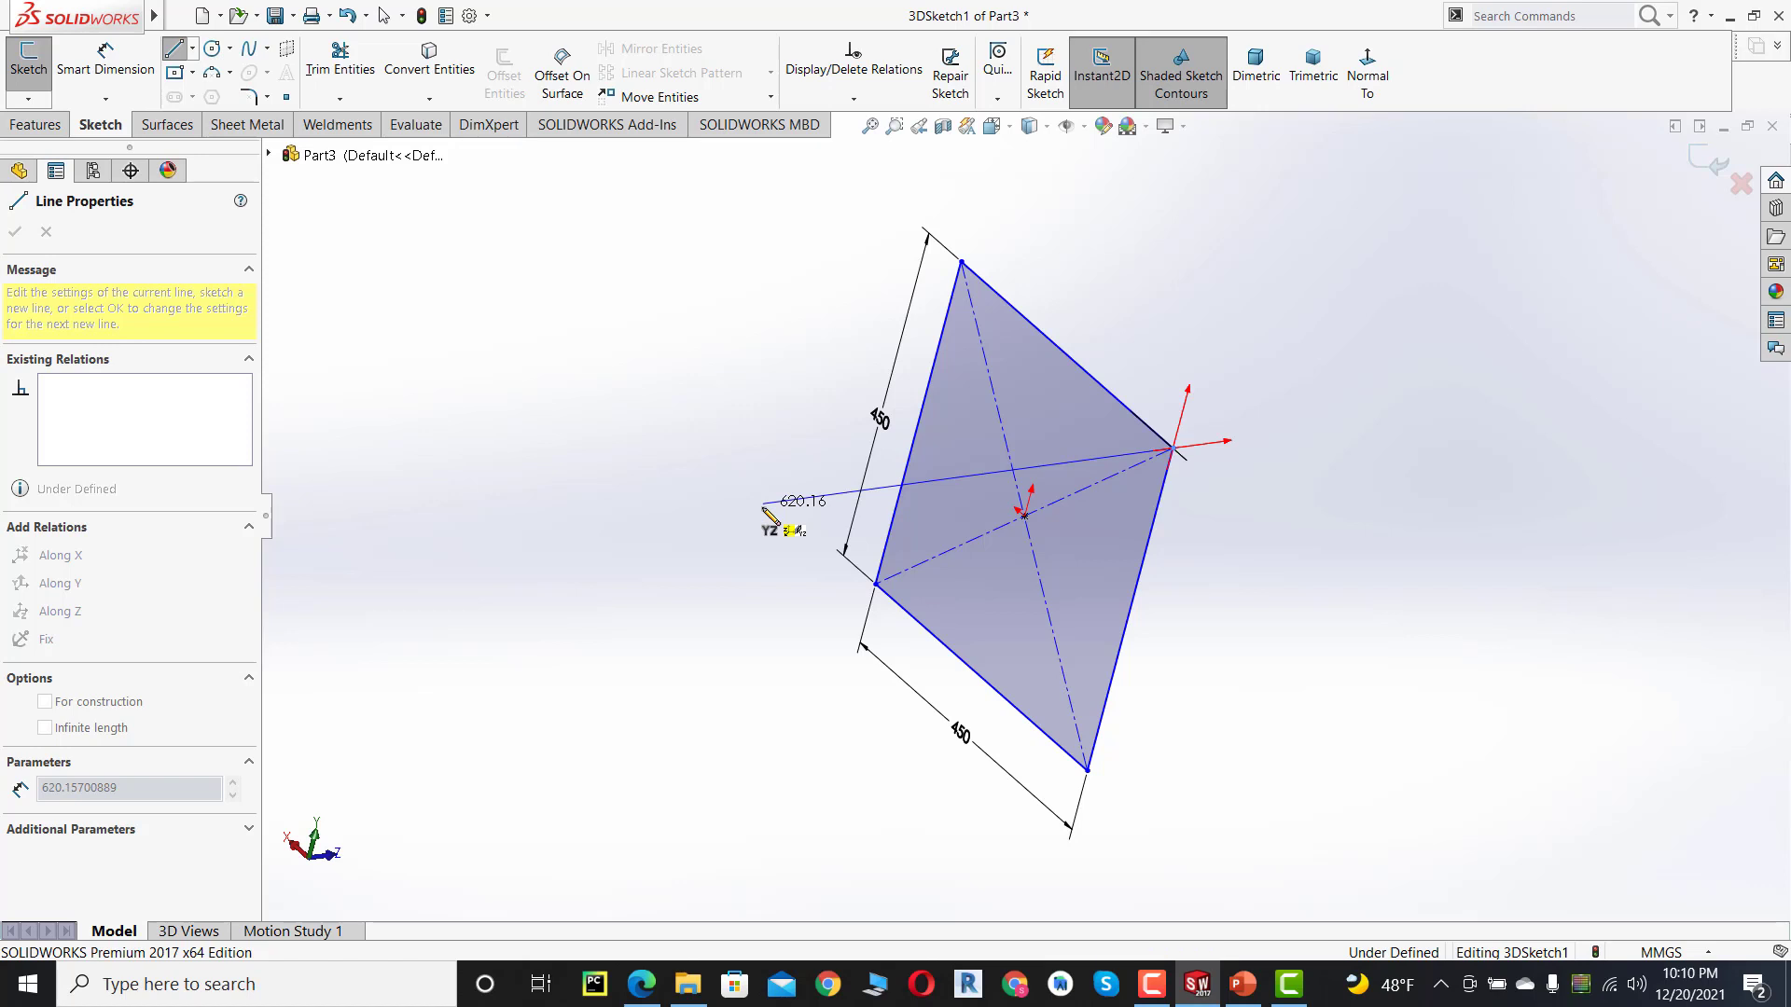
click(763, 504)
key(Escape)
key(Escape)
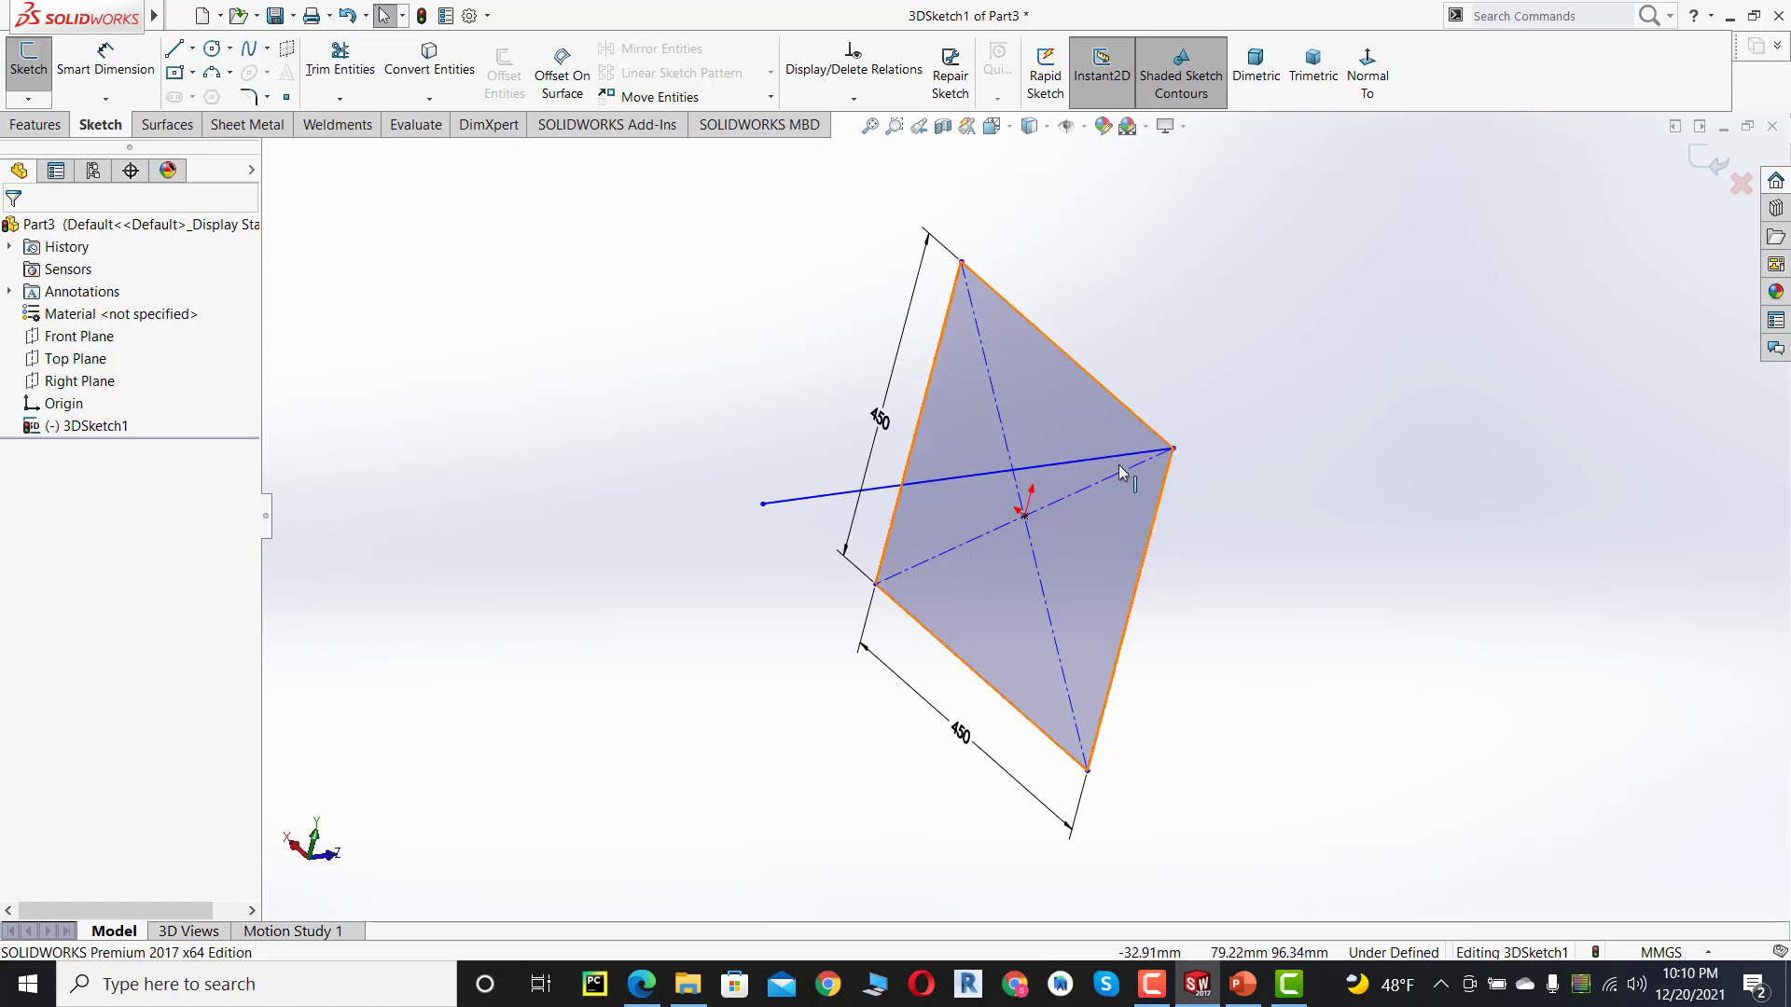
- Sketch a second leg line about 485 mm long from the square's +X, +Y corner, parallel to the first leg
mouse_move(1132, 467)
middle_down()
mouse_move(1048, 512)
mouse_move(1004, 567)
mouse_move(999, 523)
middle_up()
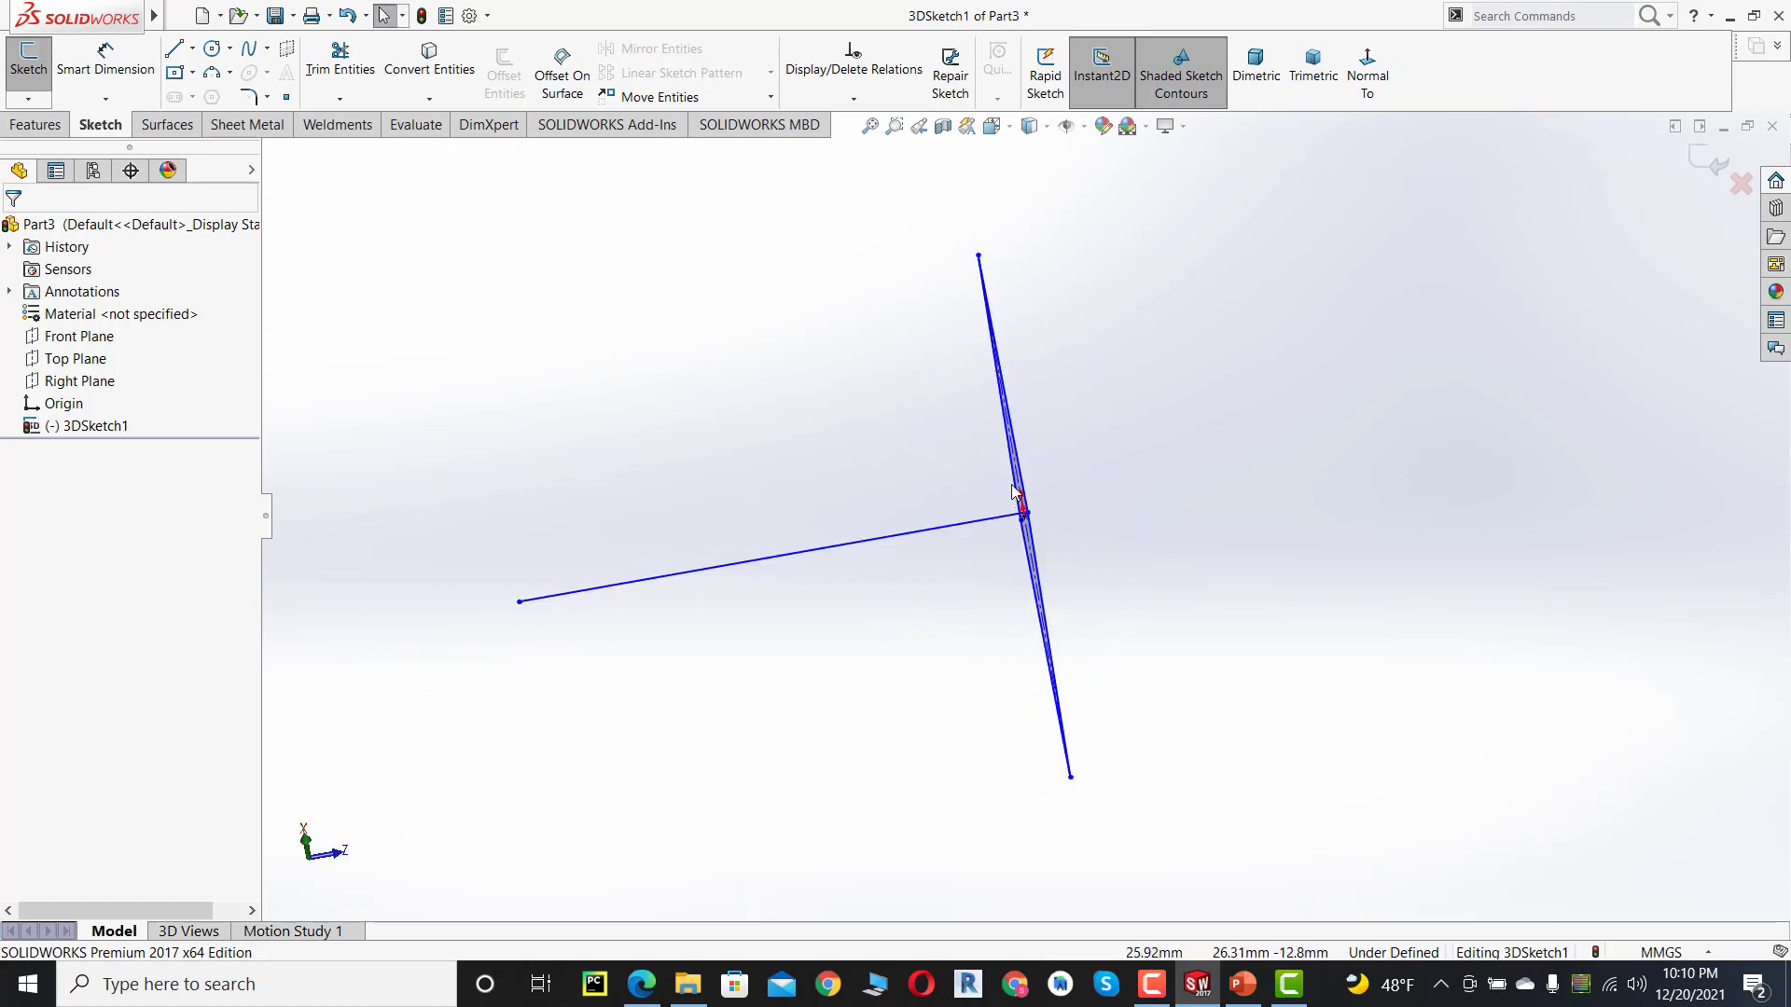
mouse_move(887, 552)
middle_down()
mouse_move(908, 495)
mouse_move(939, 484)
mouse_move(924, 531)
middle_up()
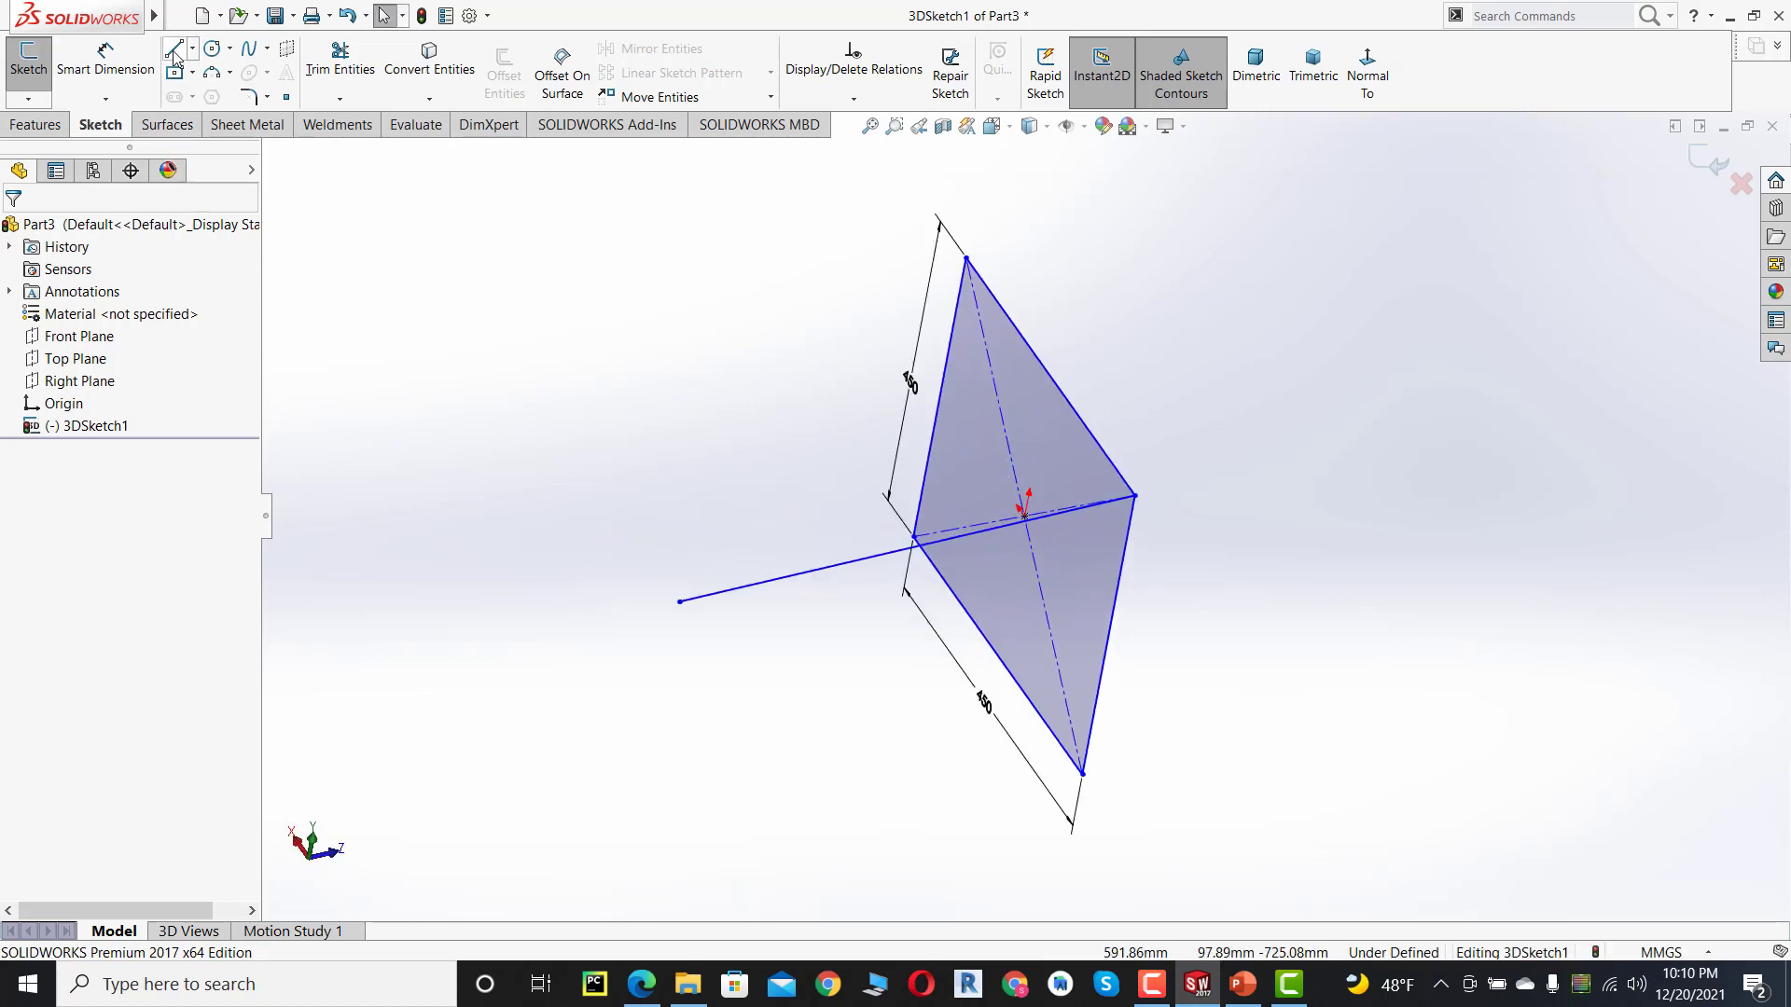
mouse_move(643, 299)
middle_down()
mouse_move(628, 364)
mouse_move(916, 292)
middle_up()
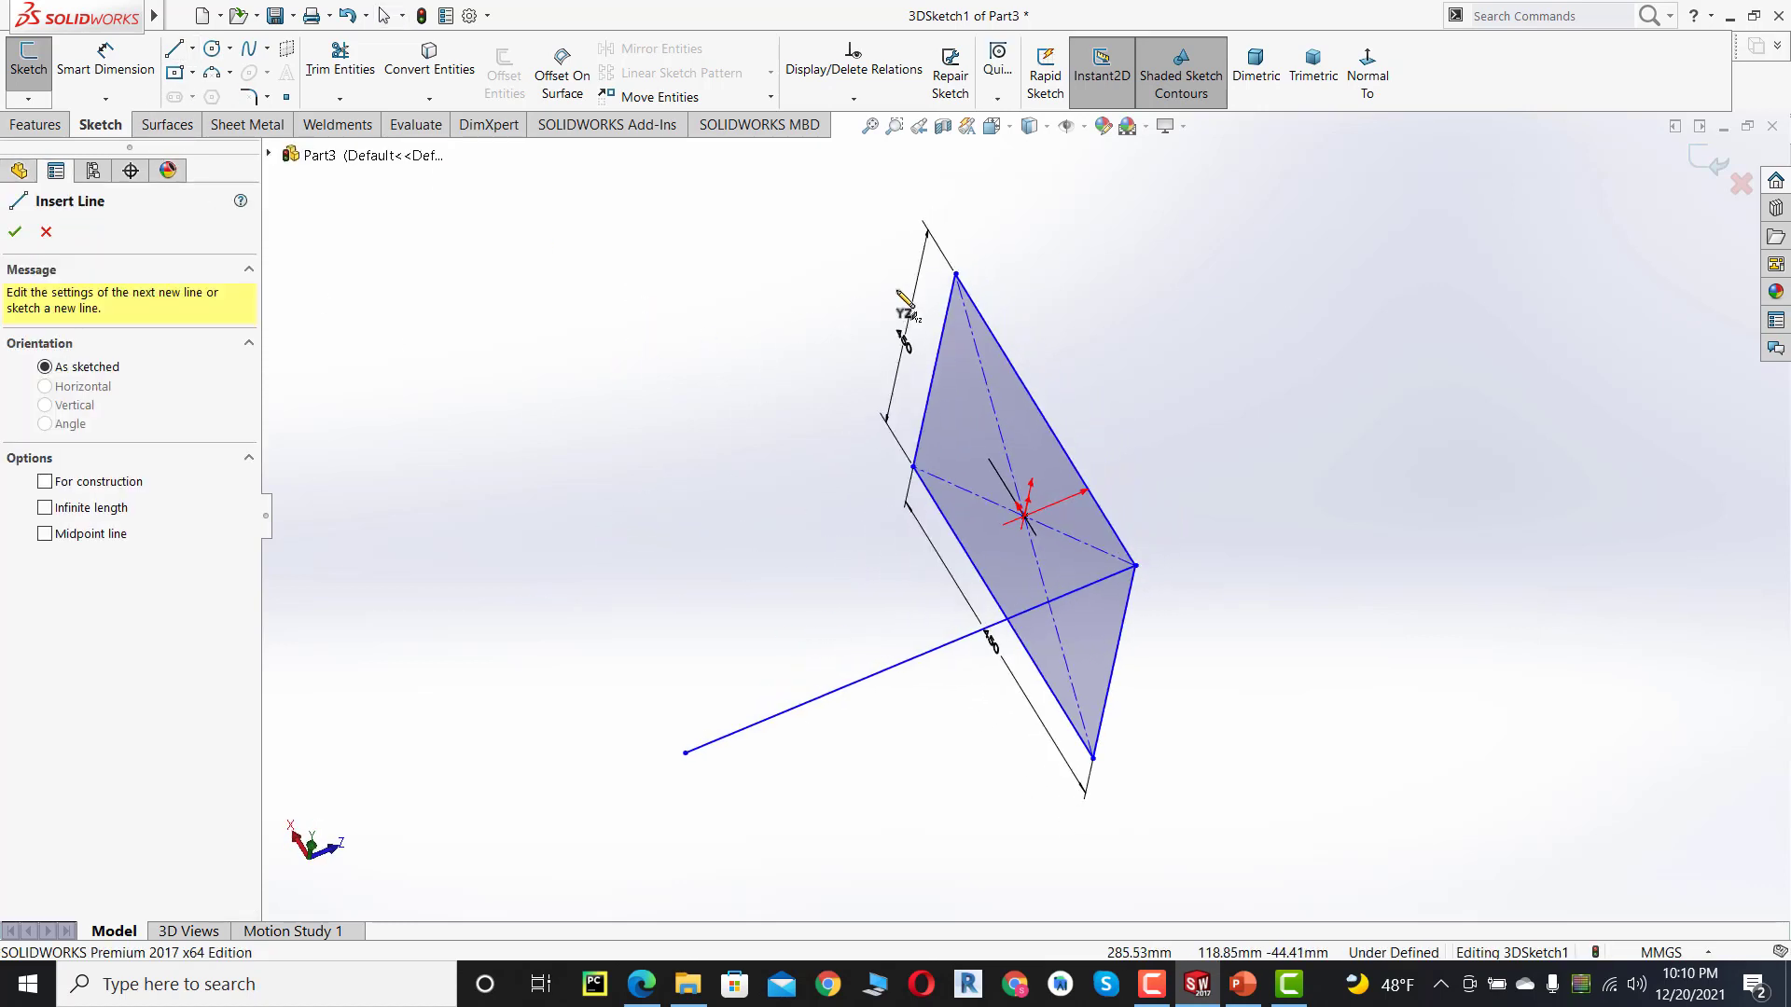
click(956, 275)
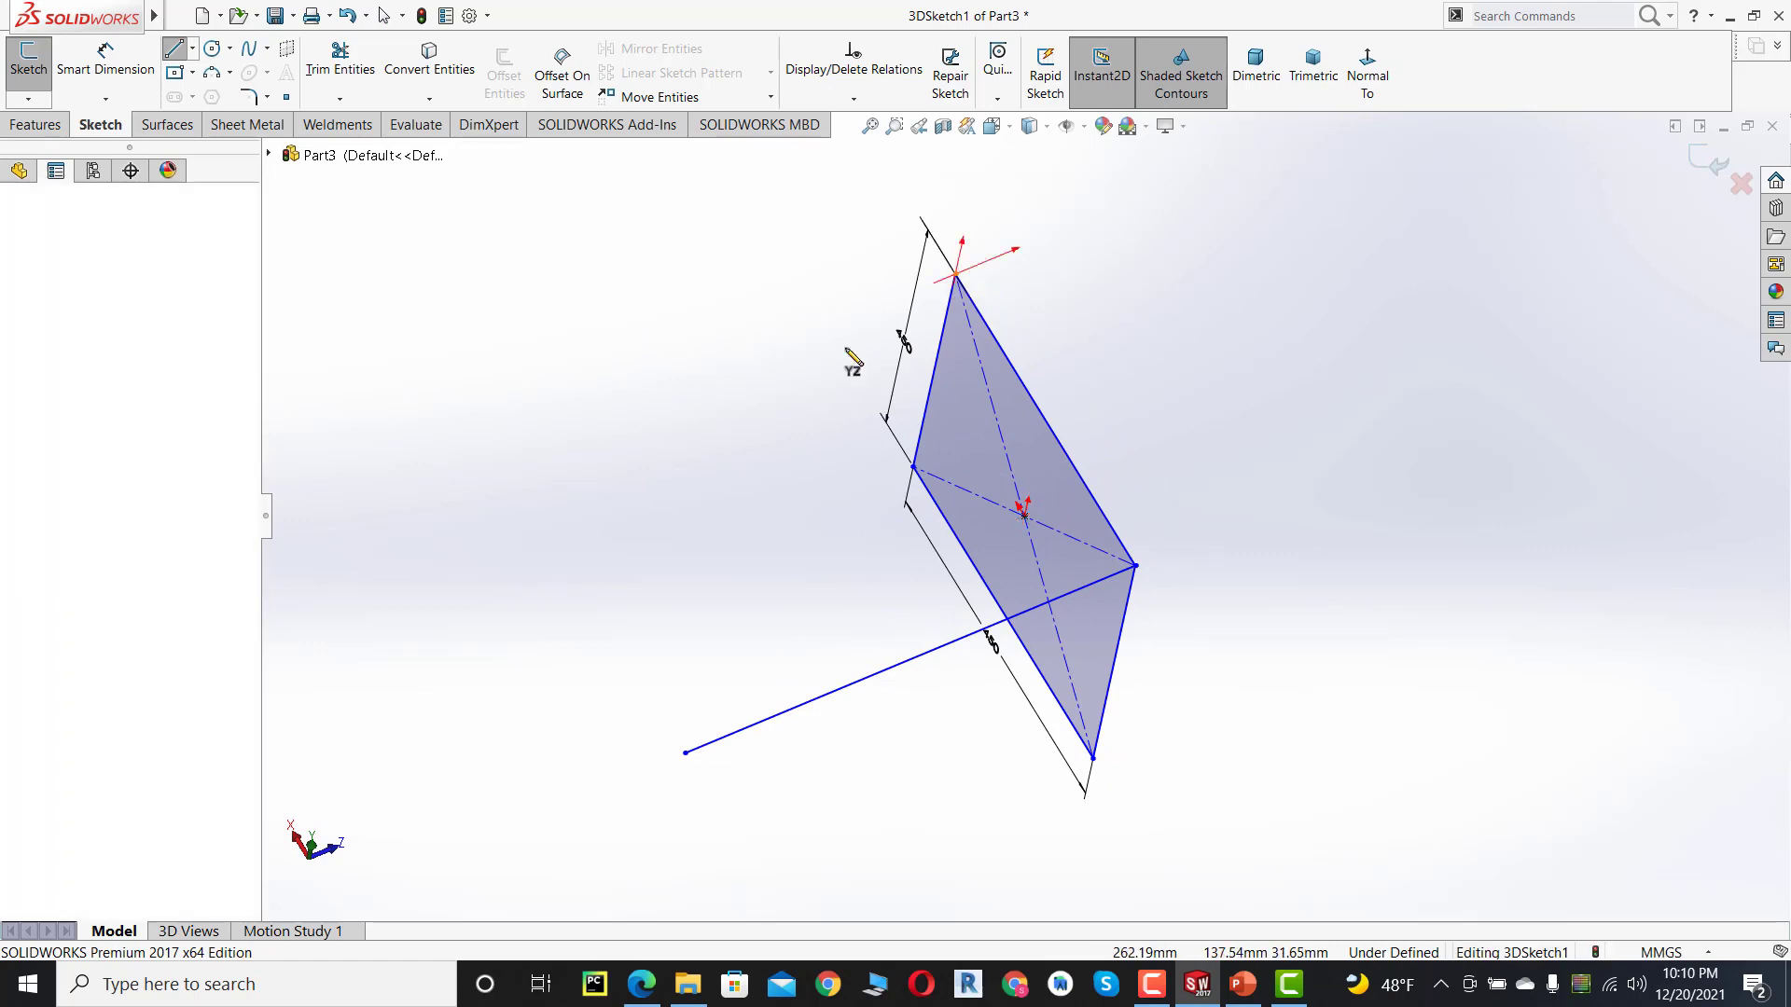
click(611, 429)
middle_drag(852, 472, 740, 496)
key(Escape)
- Sketch a third leg line along Z from the square's -X, -Y corner, on the same side as the other legs
mouse_move(925, 466)
middle_down()
mouse_move(772, 271)
mouse_move(727, 252)
middle_up()
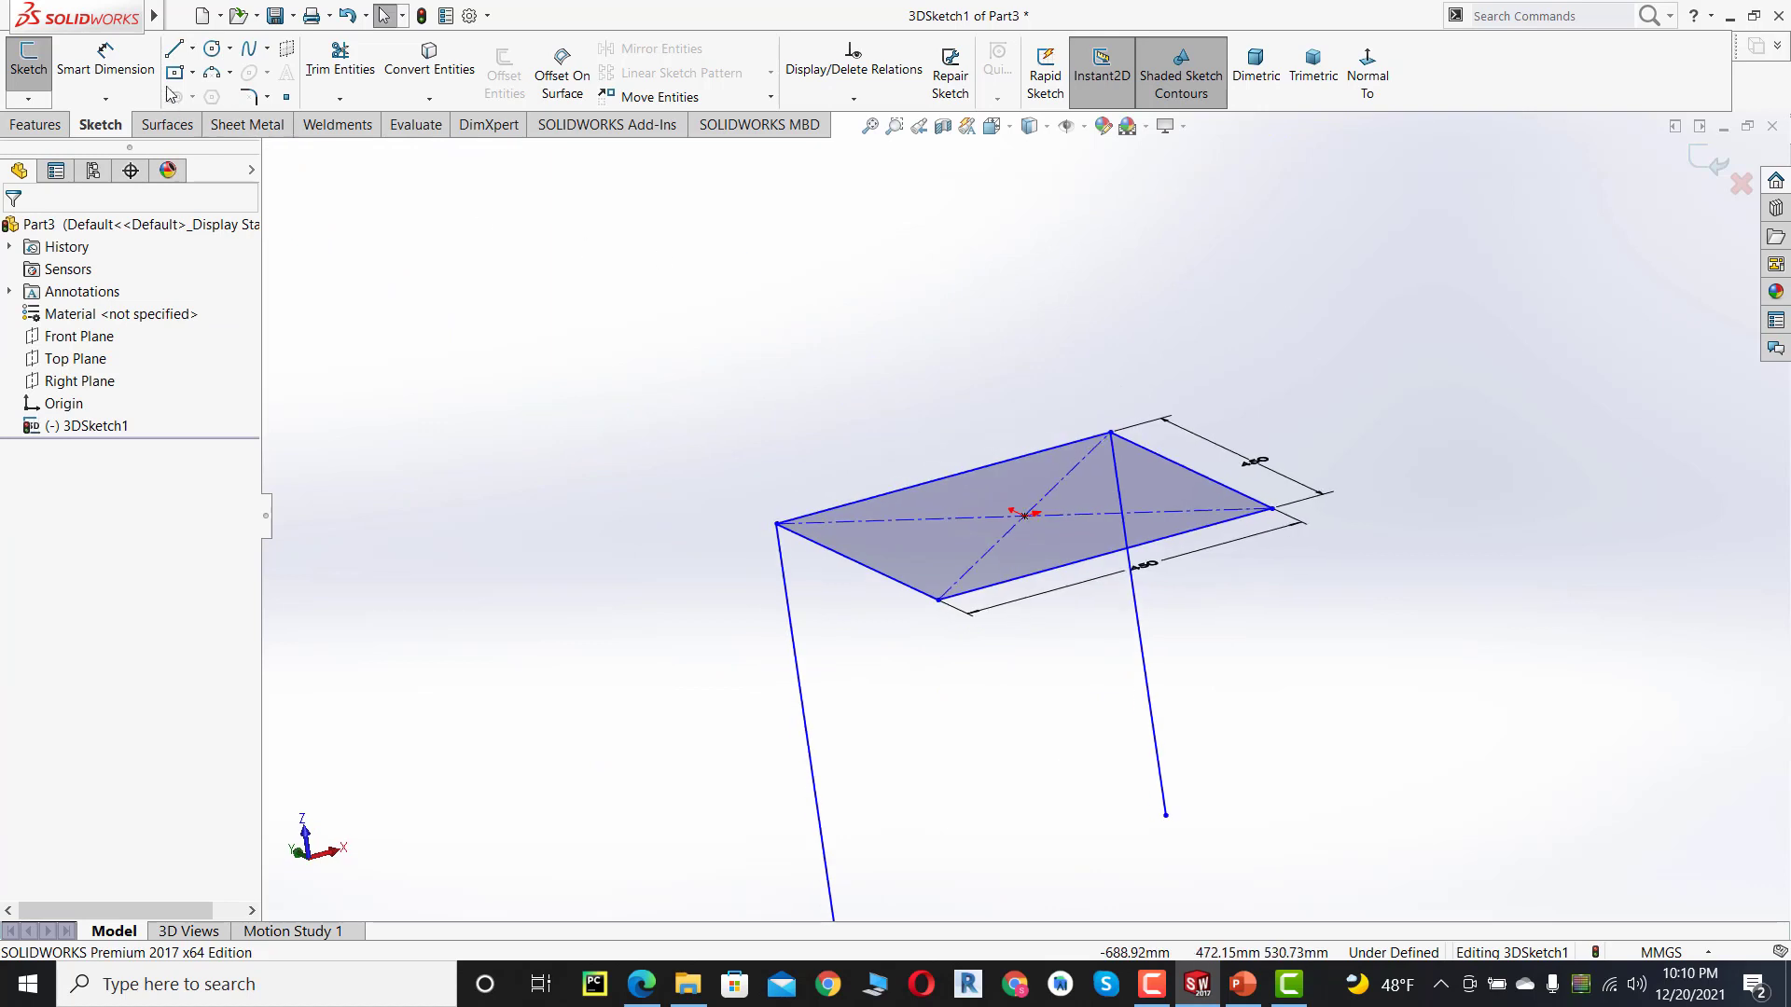
click(173, 49)
scroll(887, 587, up, 4)
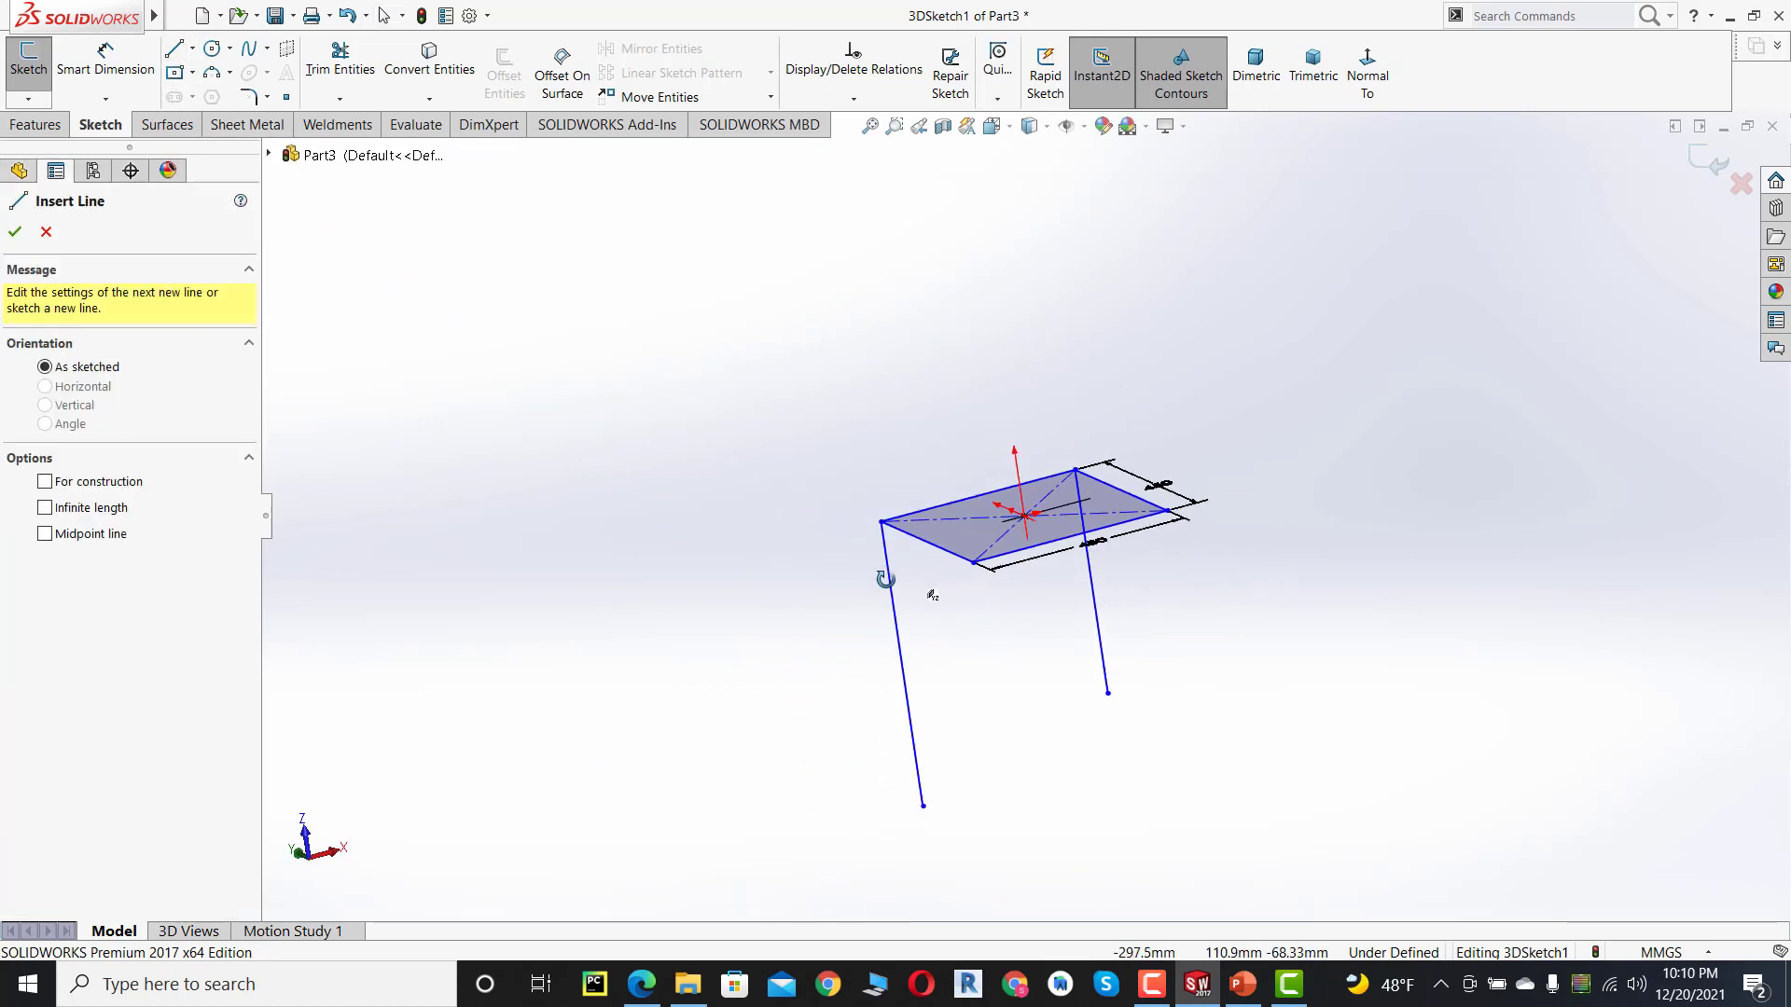
click(996, 563)
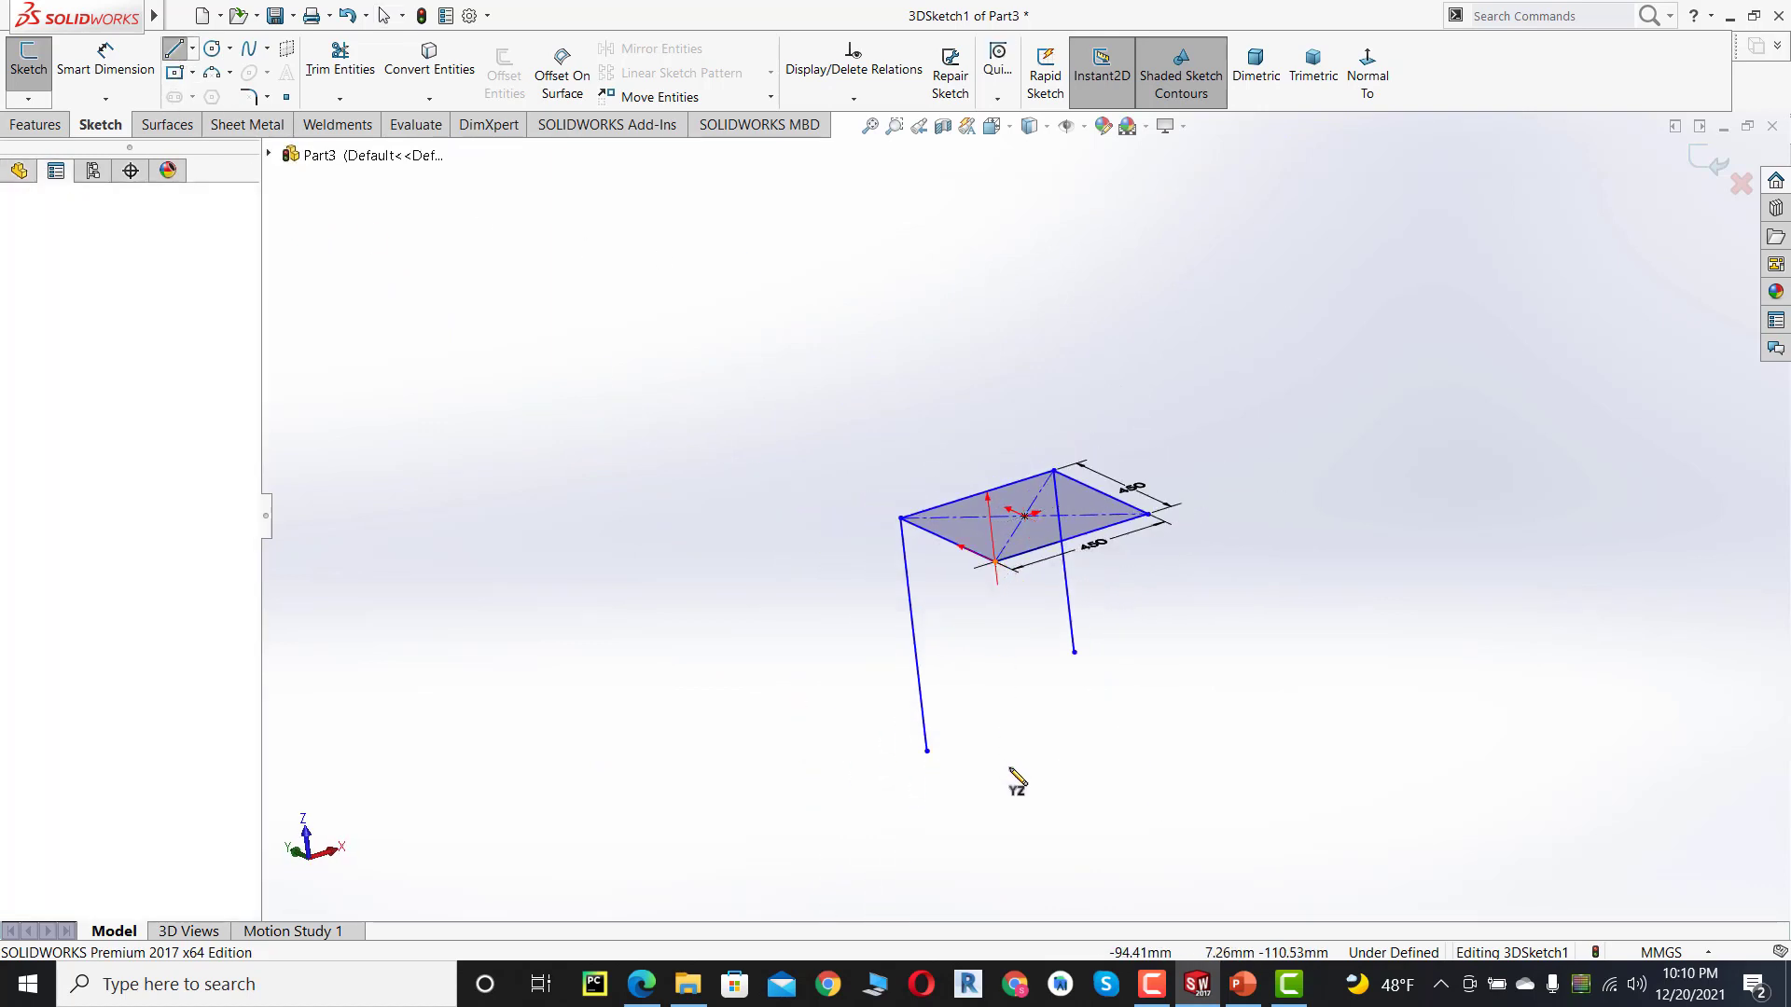
click(1016, 750)
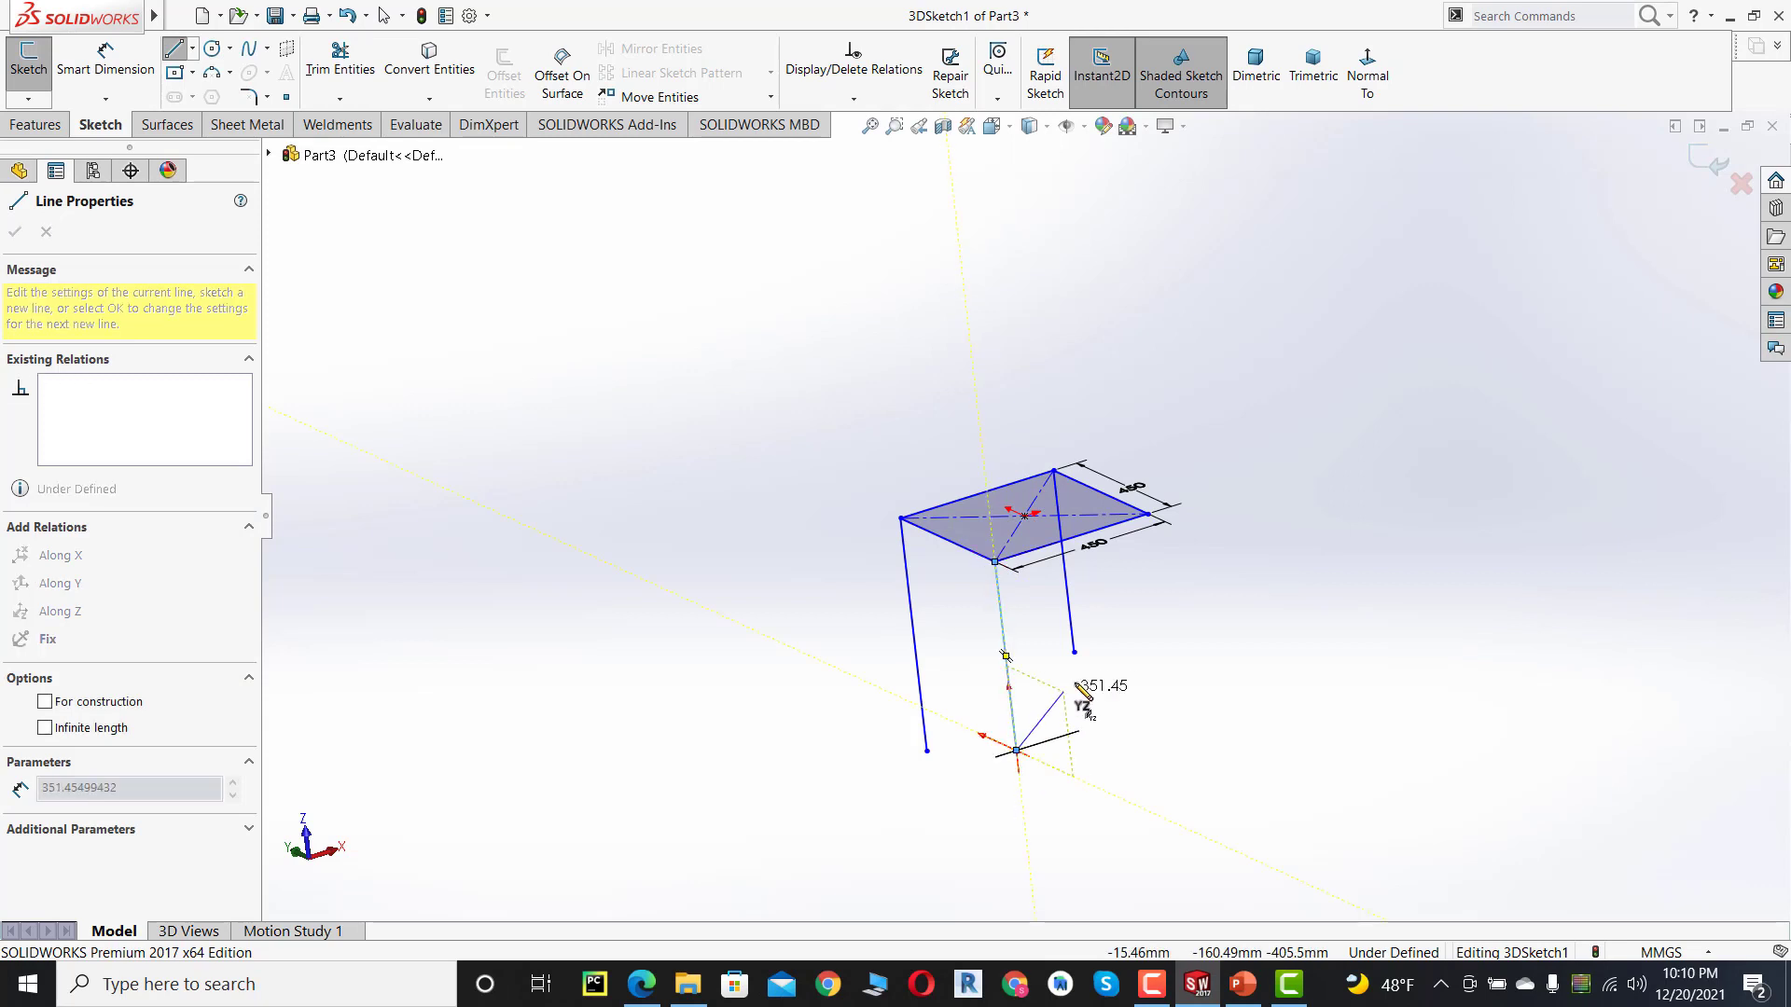
key(Escape)
key(Escape)
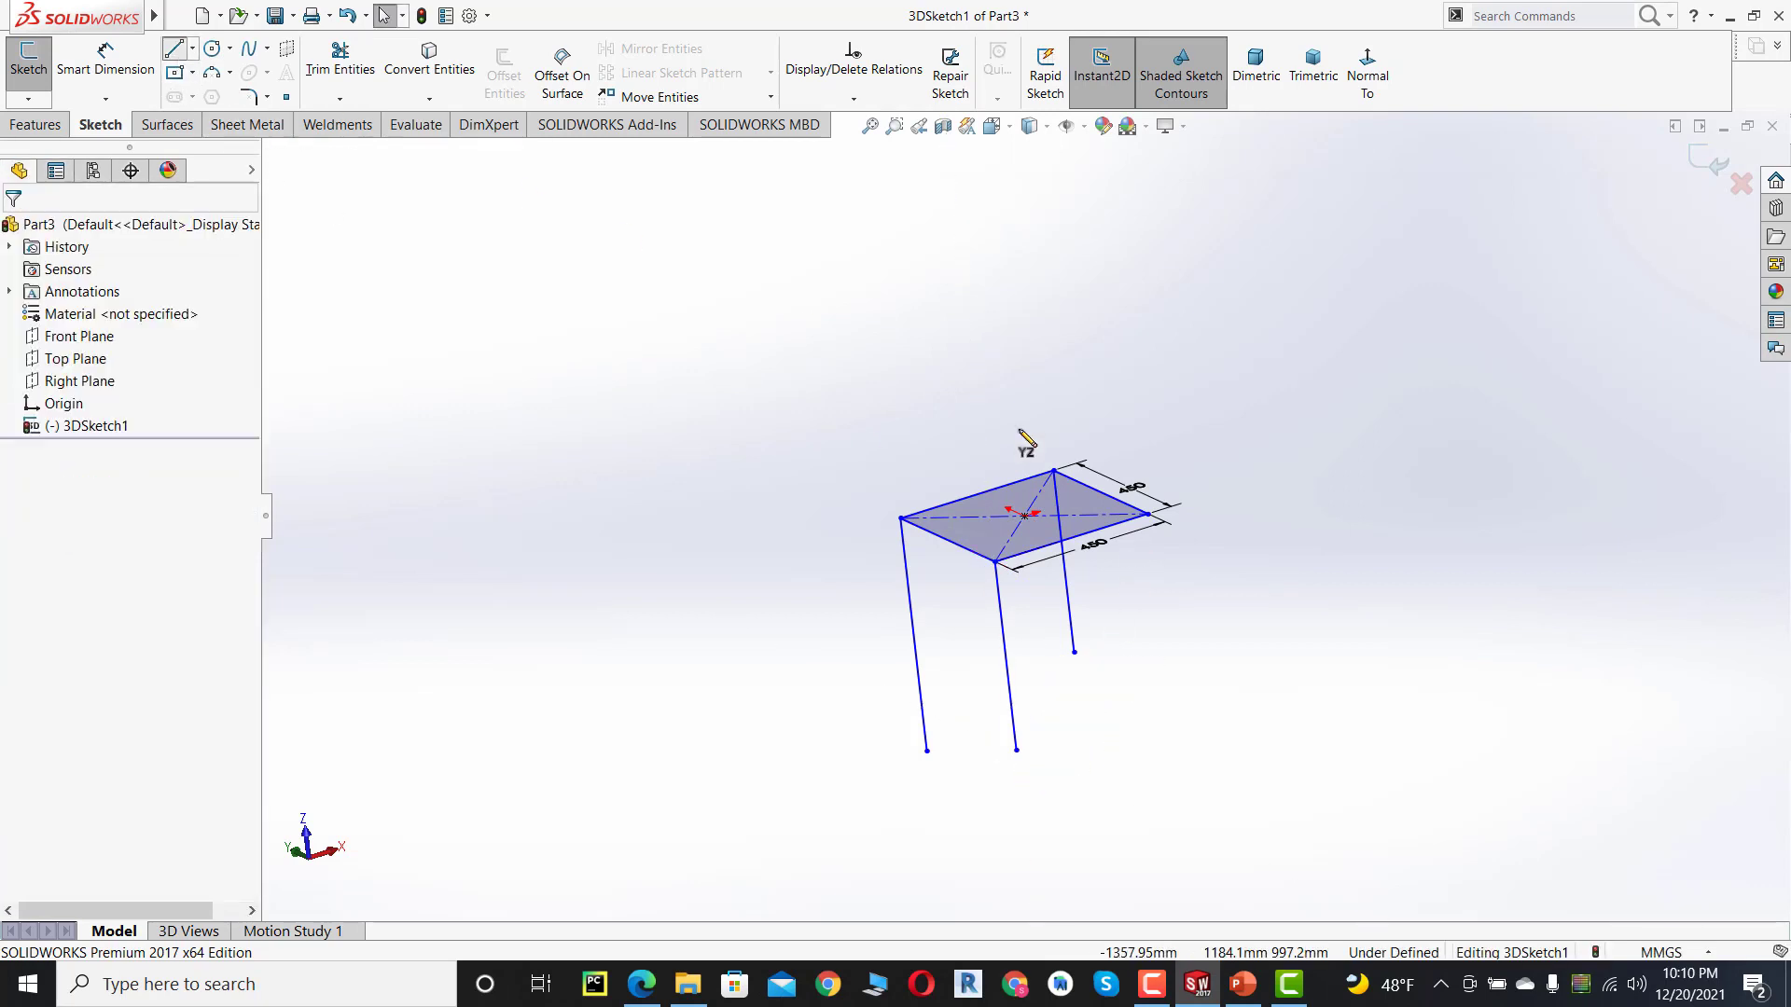
- Sketch the fourth leg line along Z from the remaining +X, -Y corner of the square
click(1149, 516)
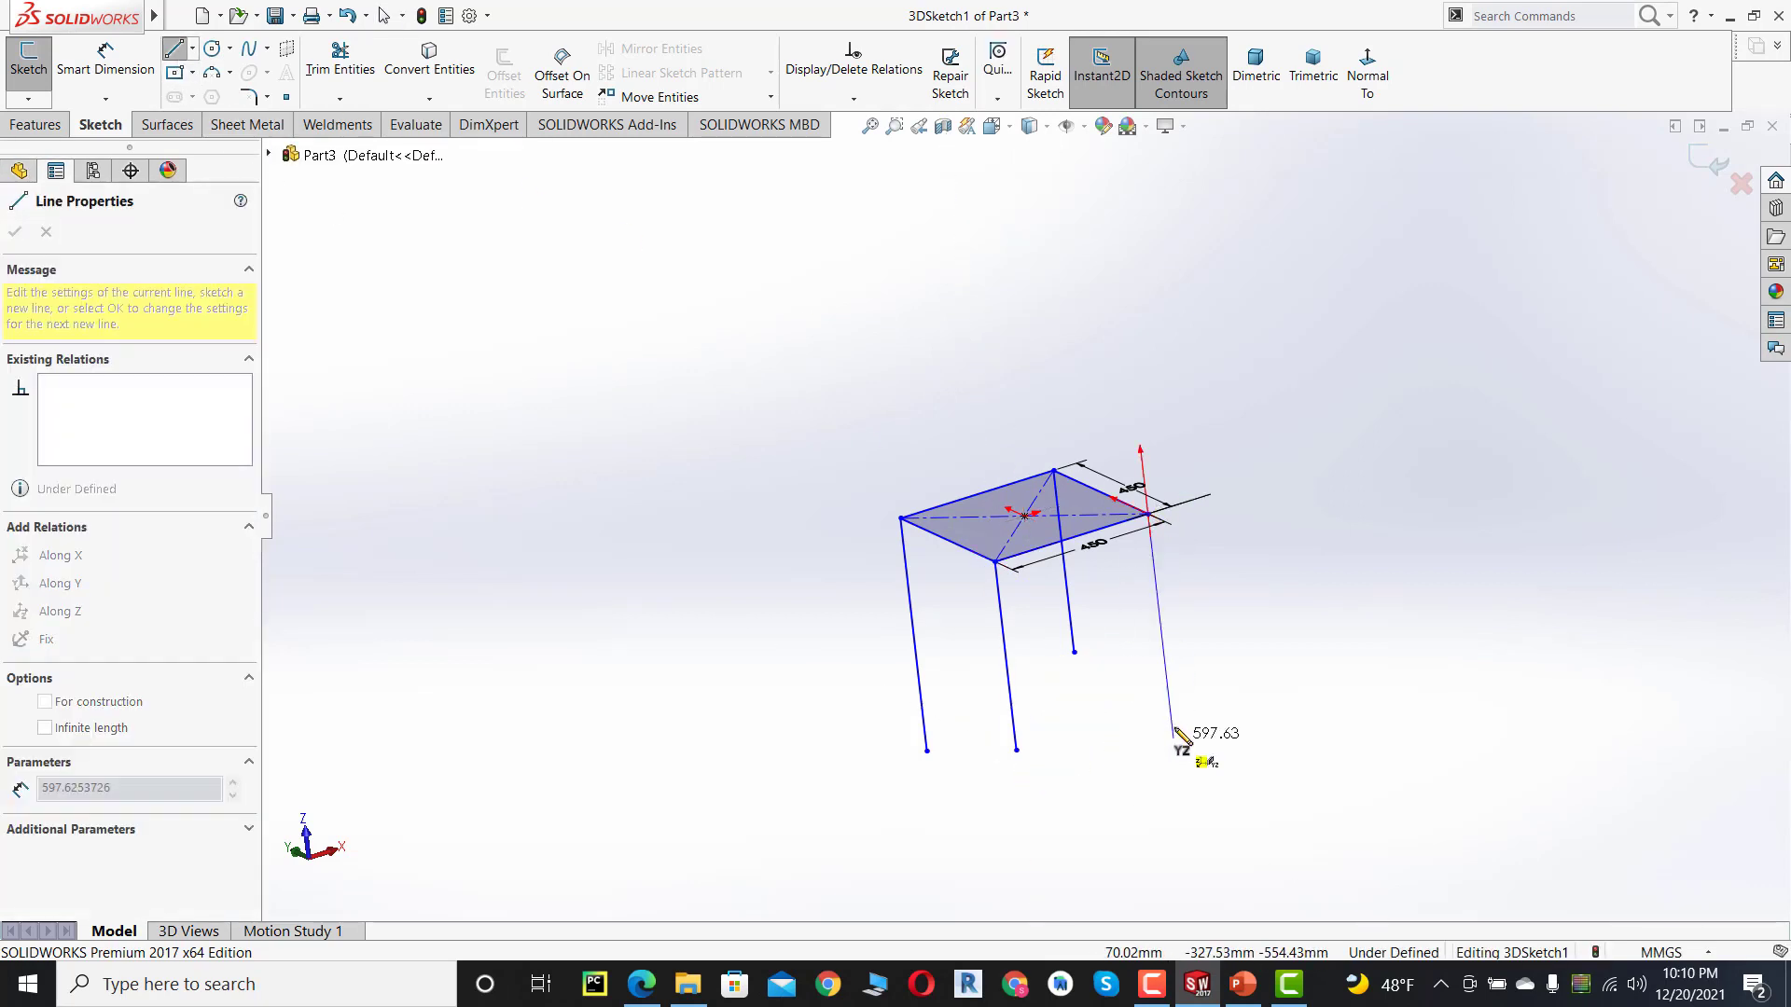
click(1171, 706)
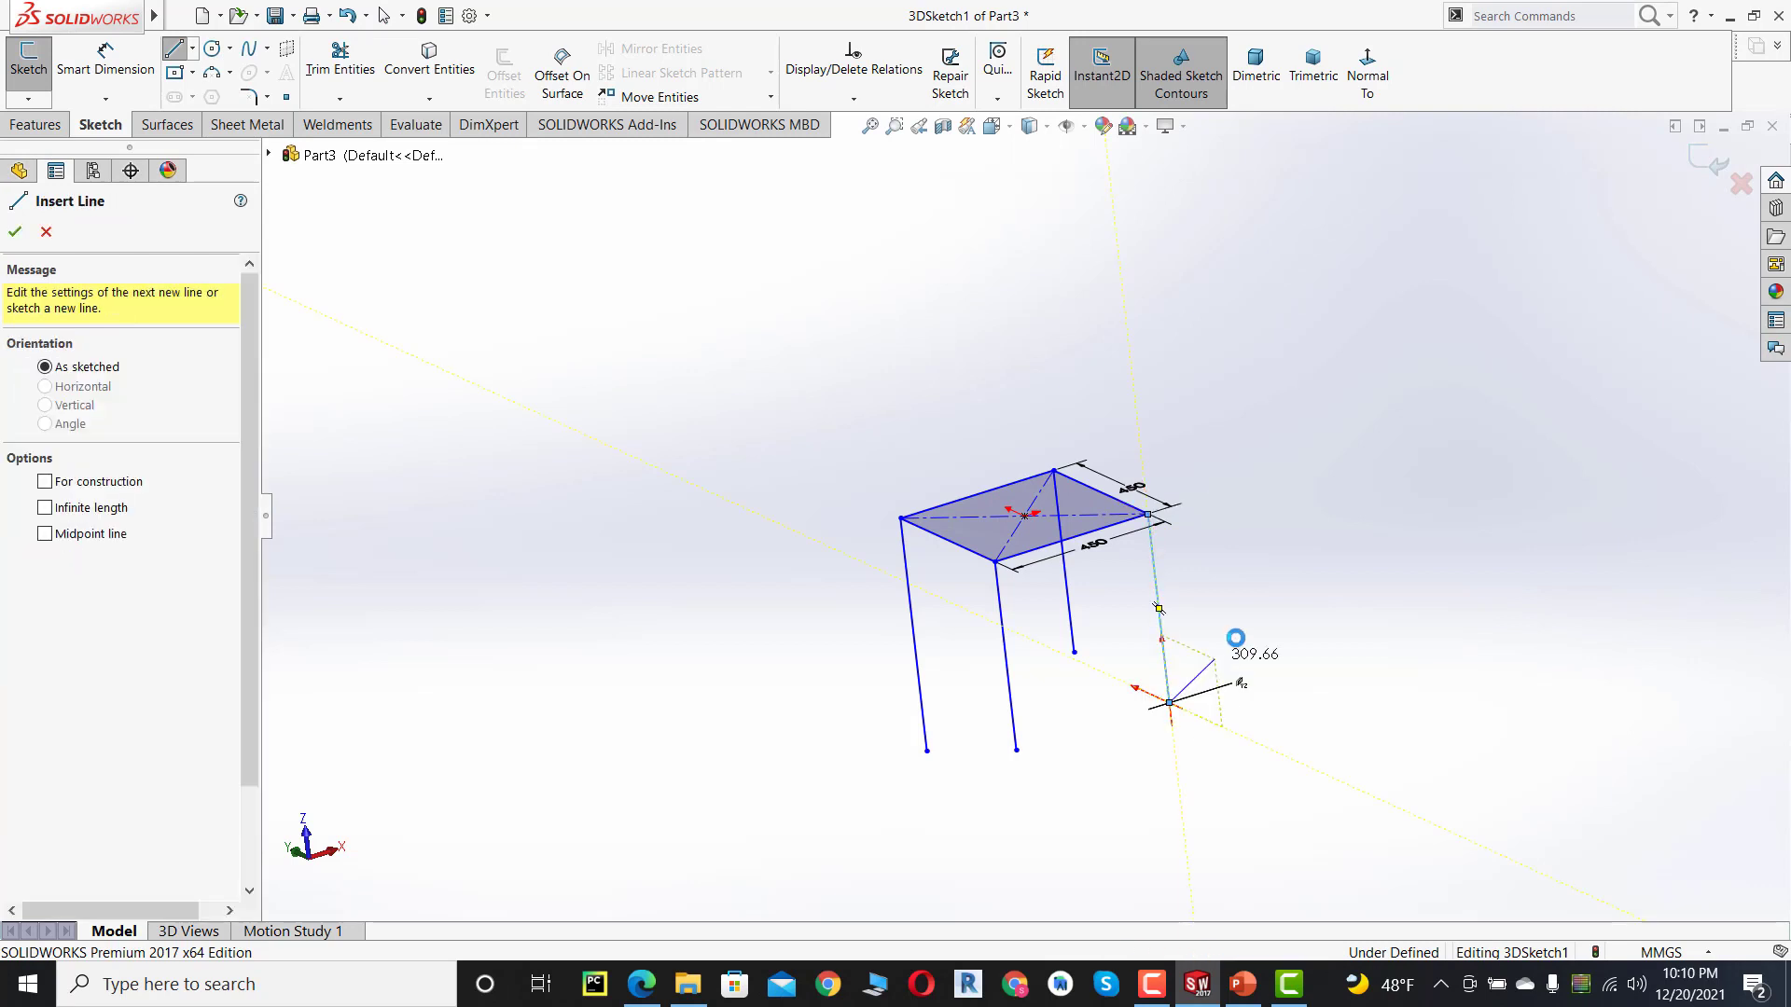
key(Escape)
key(Escape)
- Check the overall height in frame.PDF and dimension the leg at the +X, +Y corner to 764.9 mm
middle_drag(1265, 624, 1443, 663)
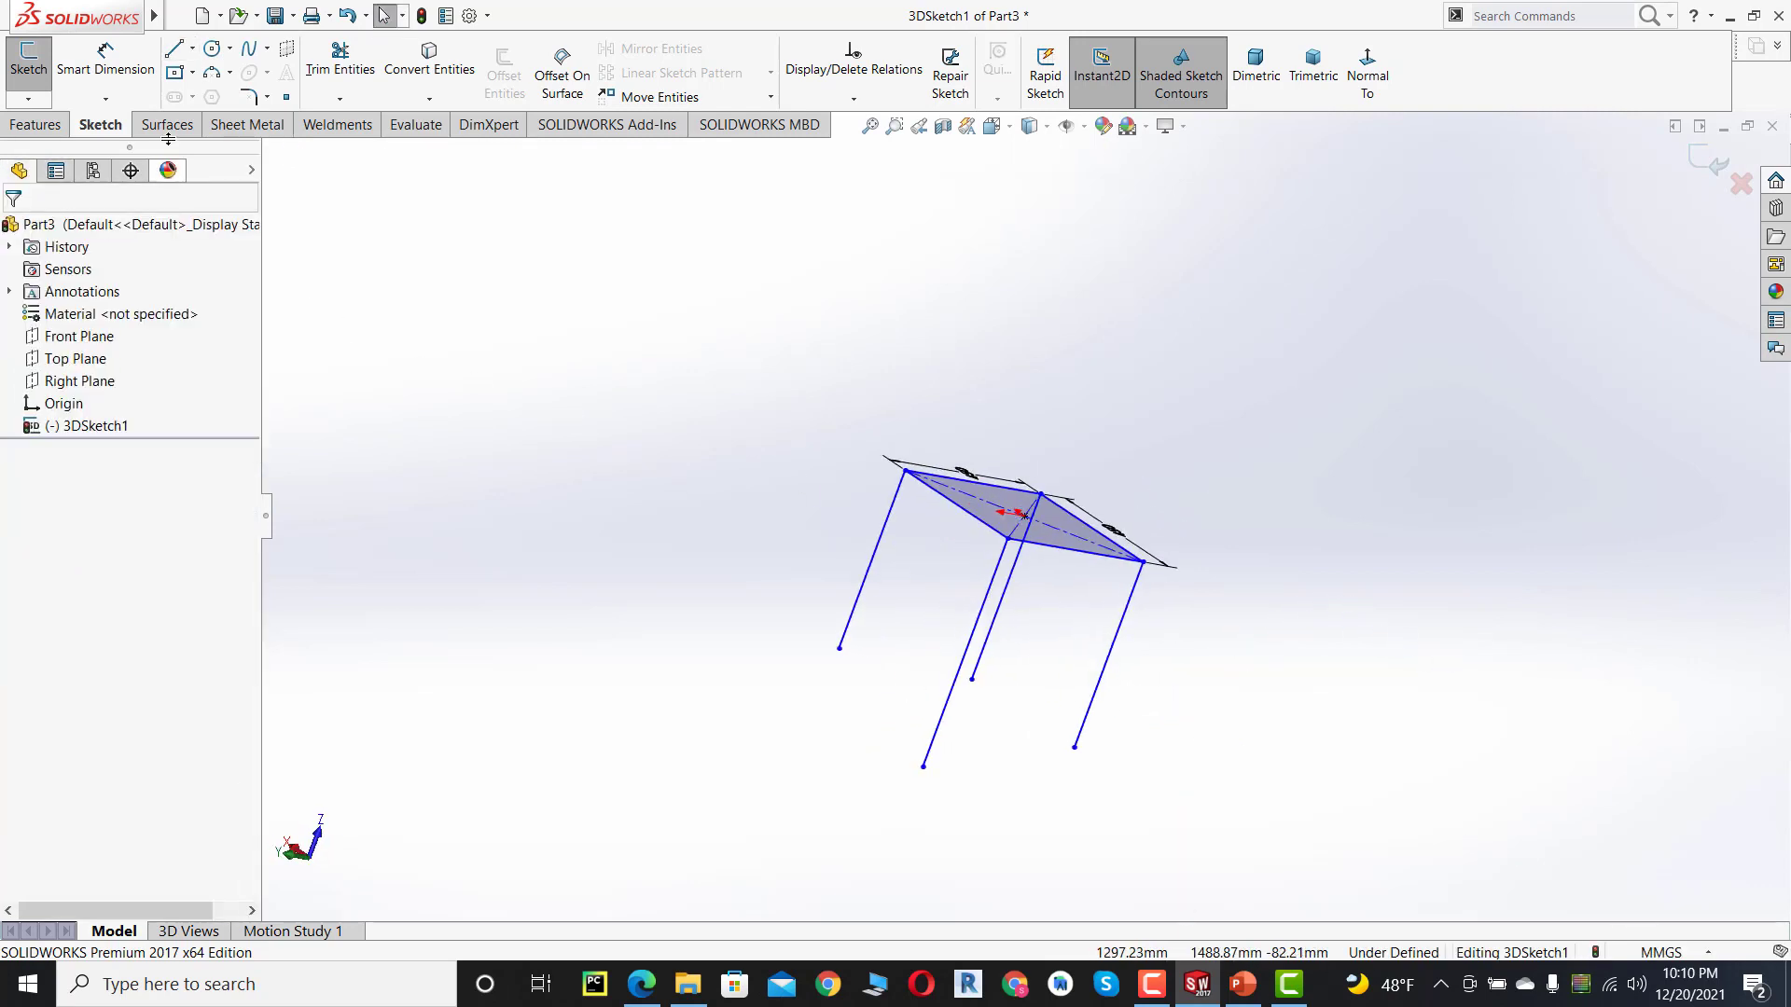
click(107, 62)
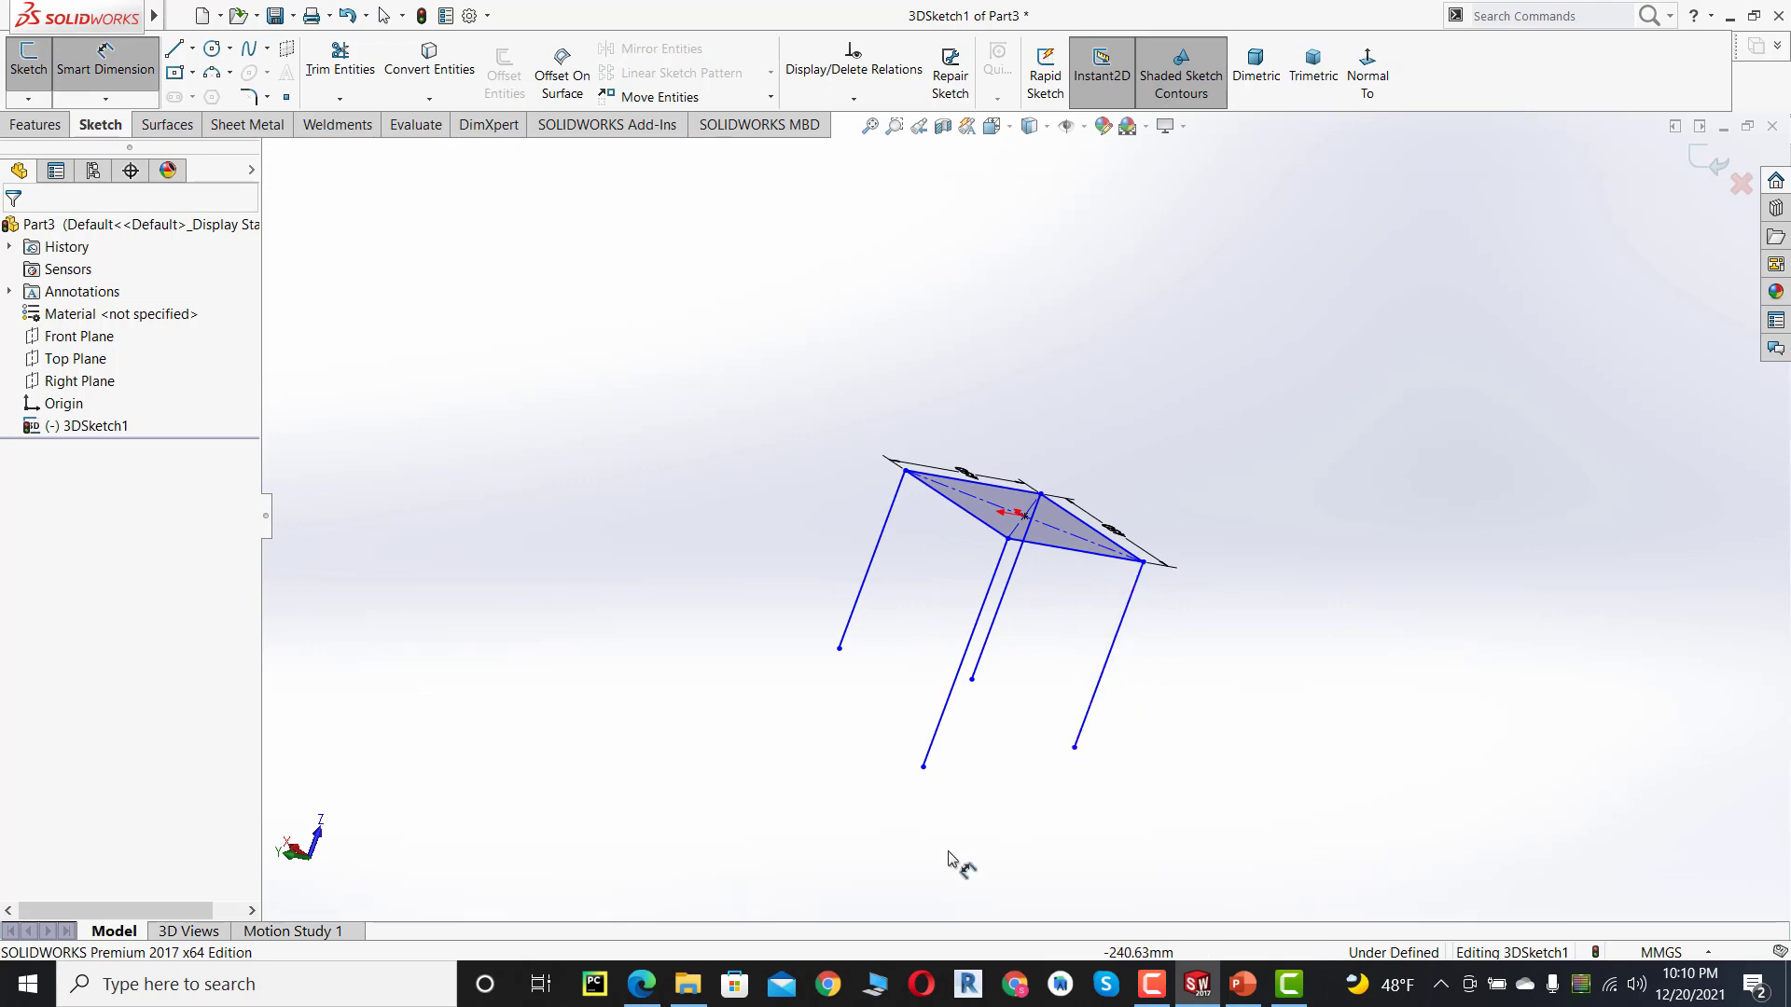
click(639, 994)
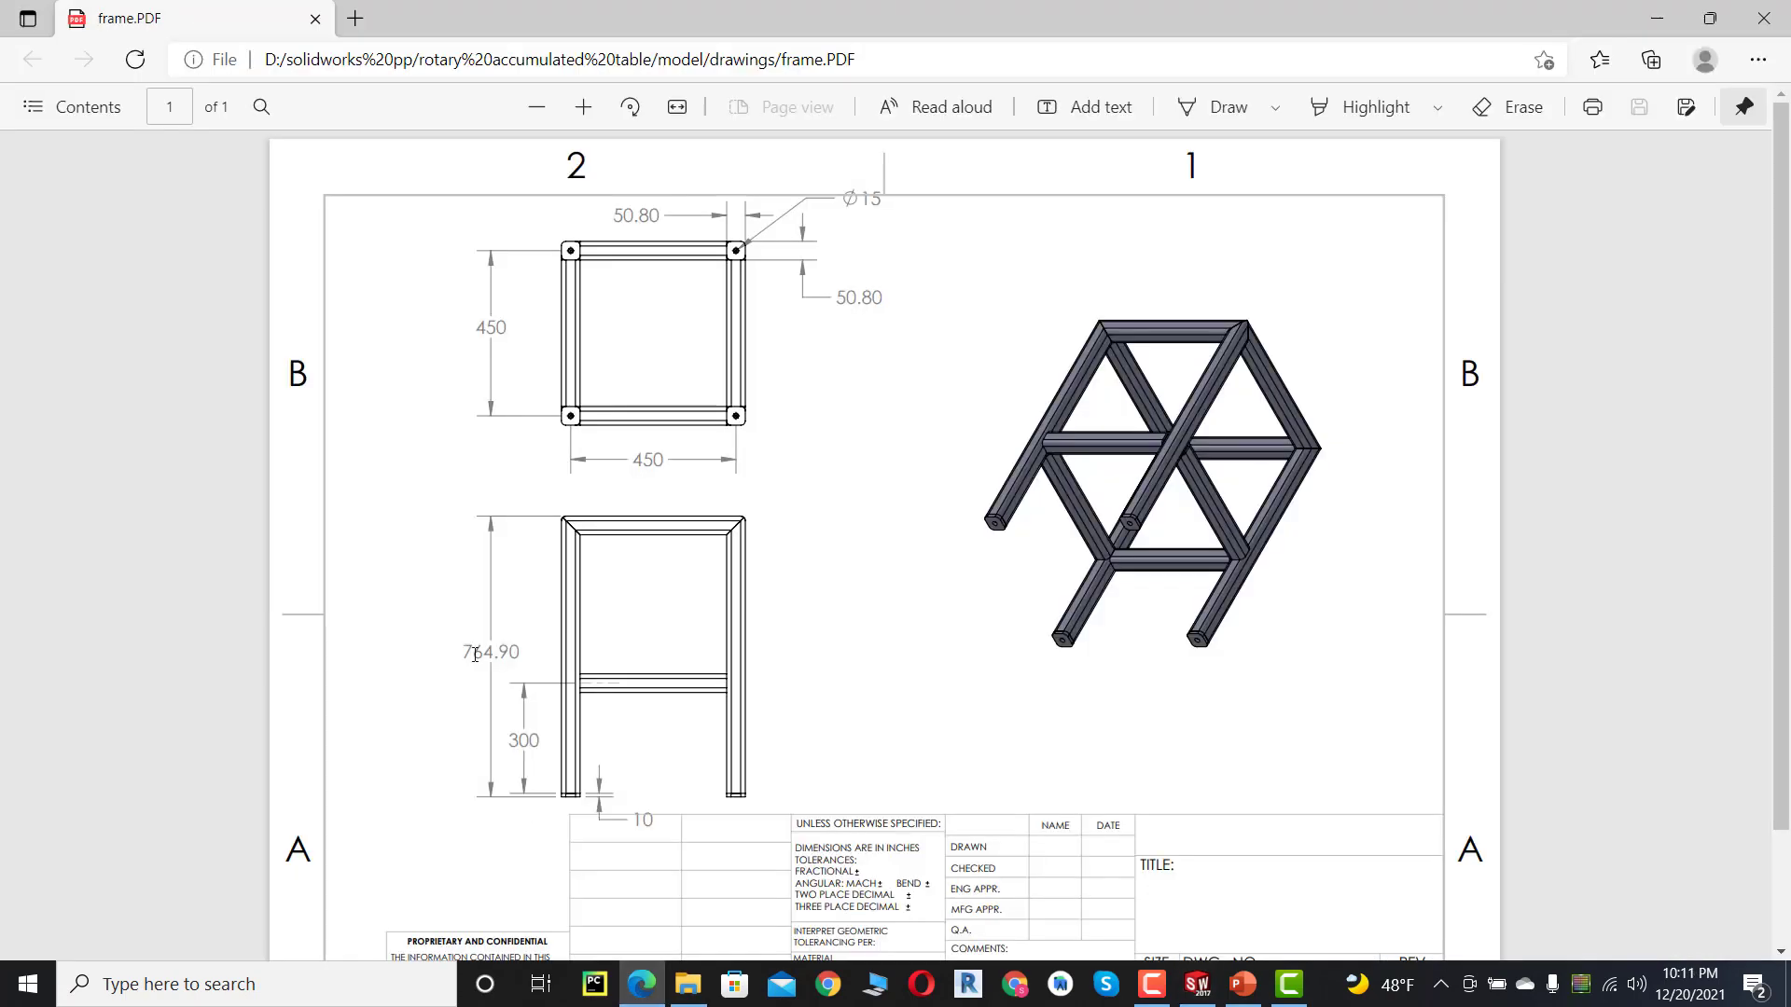
click(1196, 985)
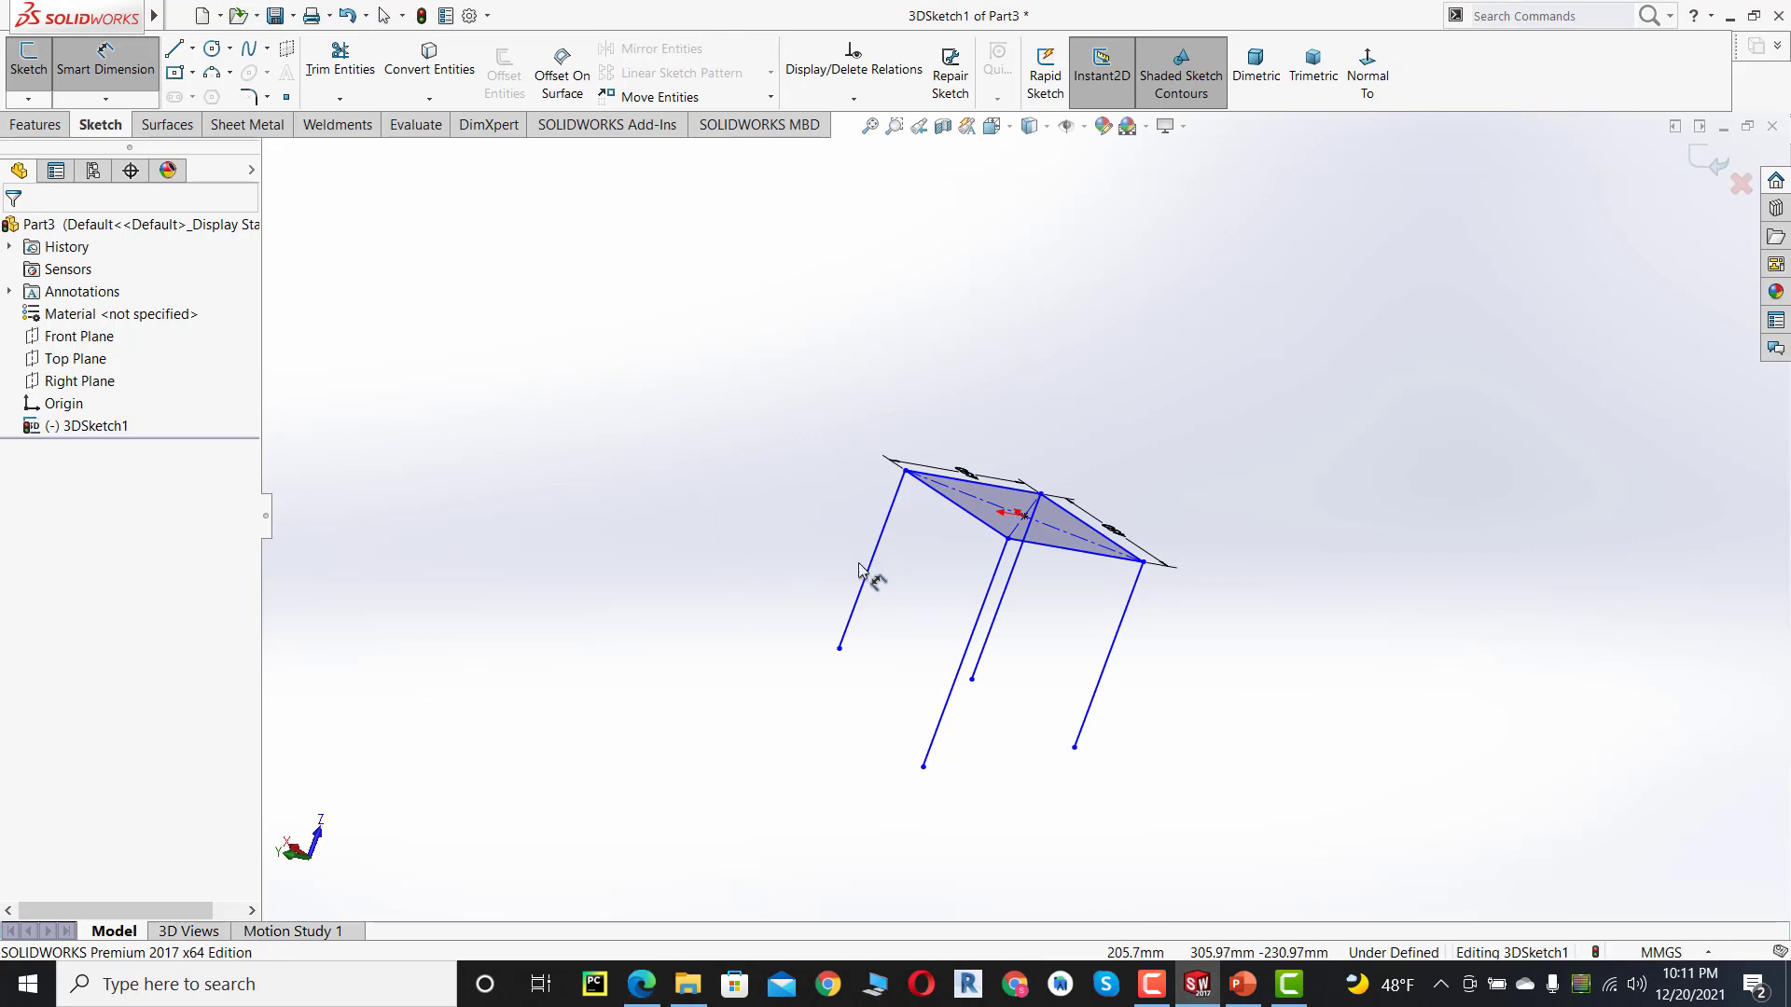
click(792, 541)
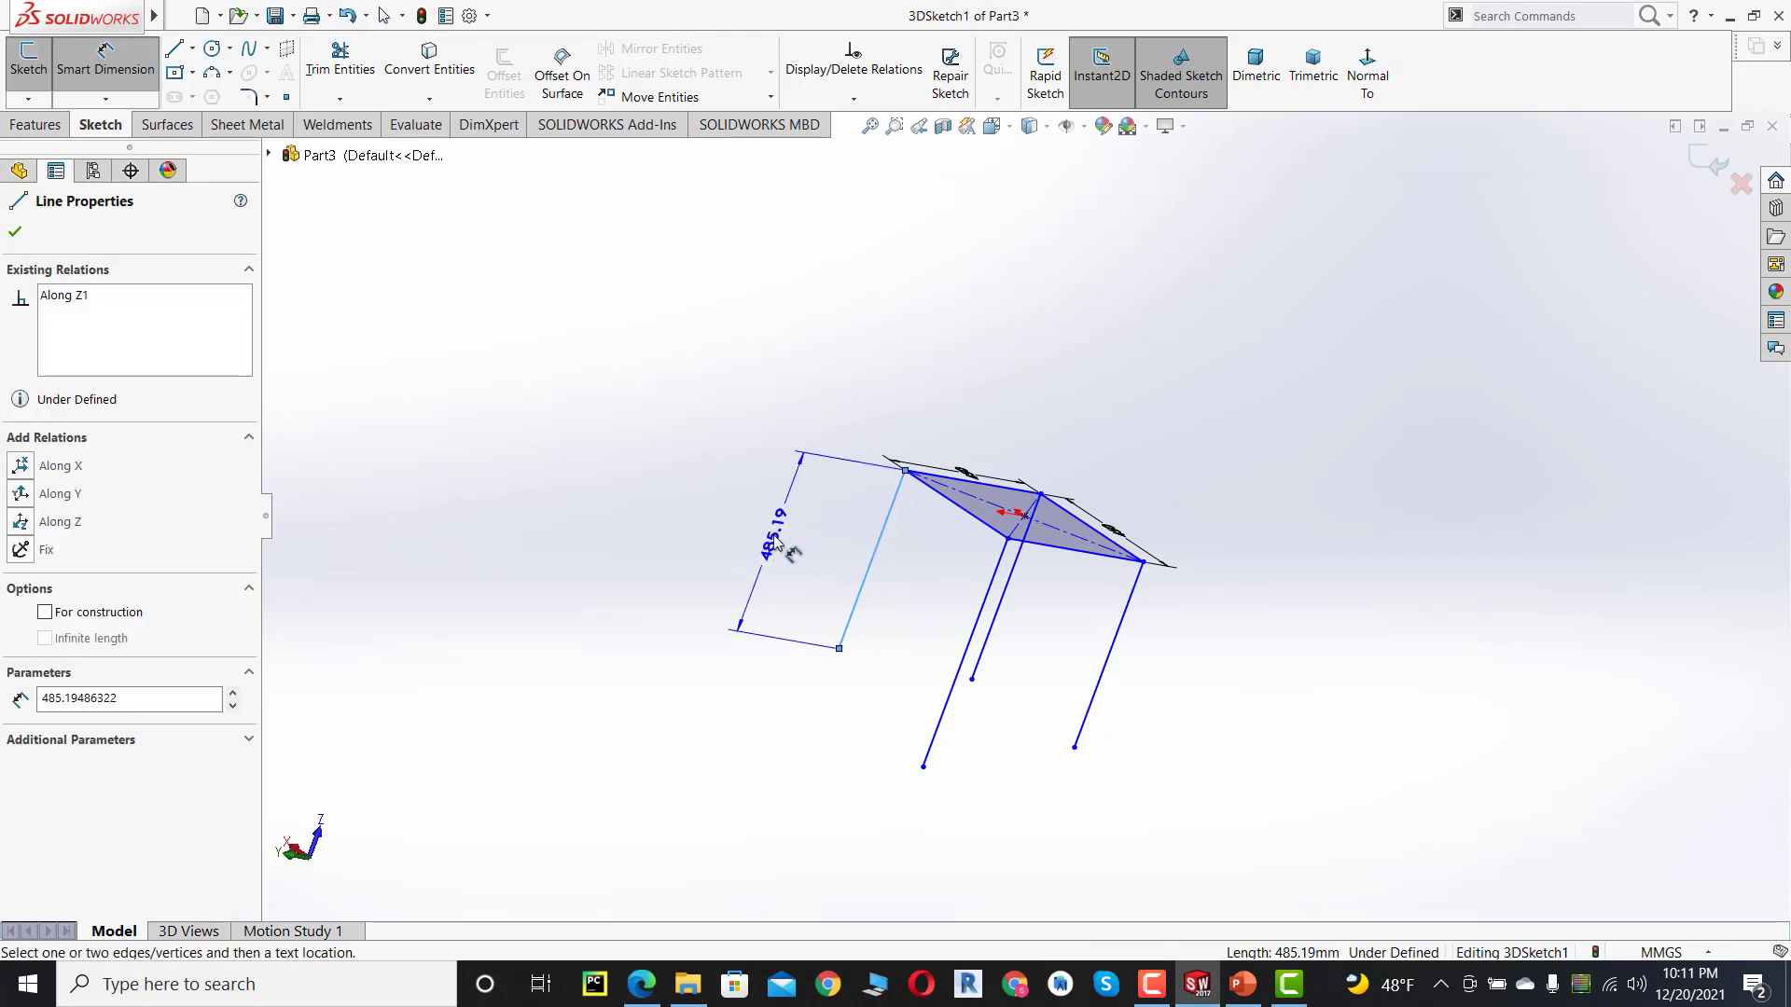
click(780, 541)
text(7)
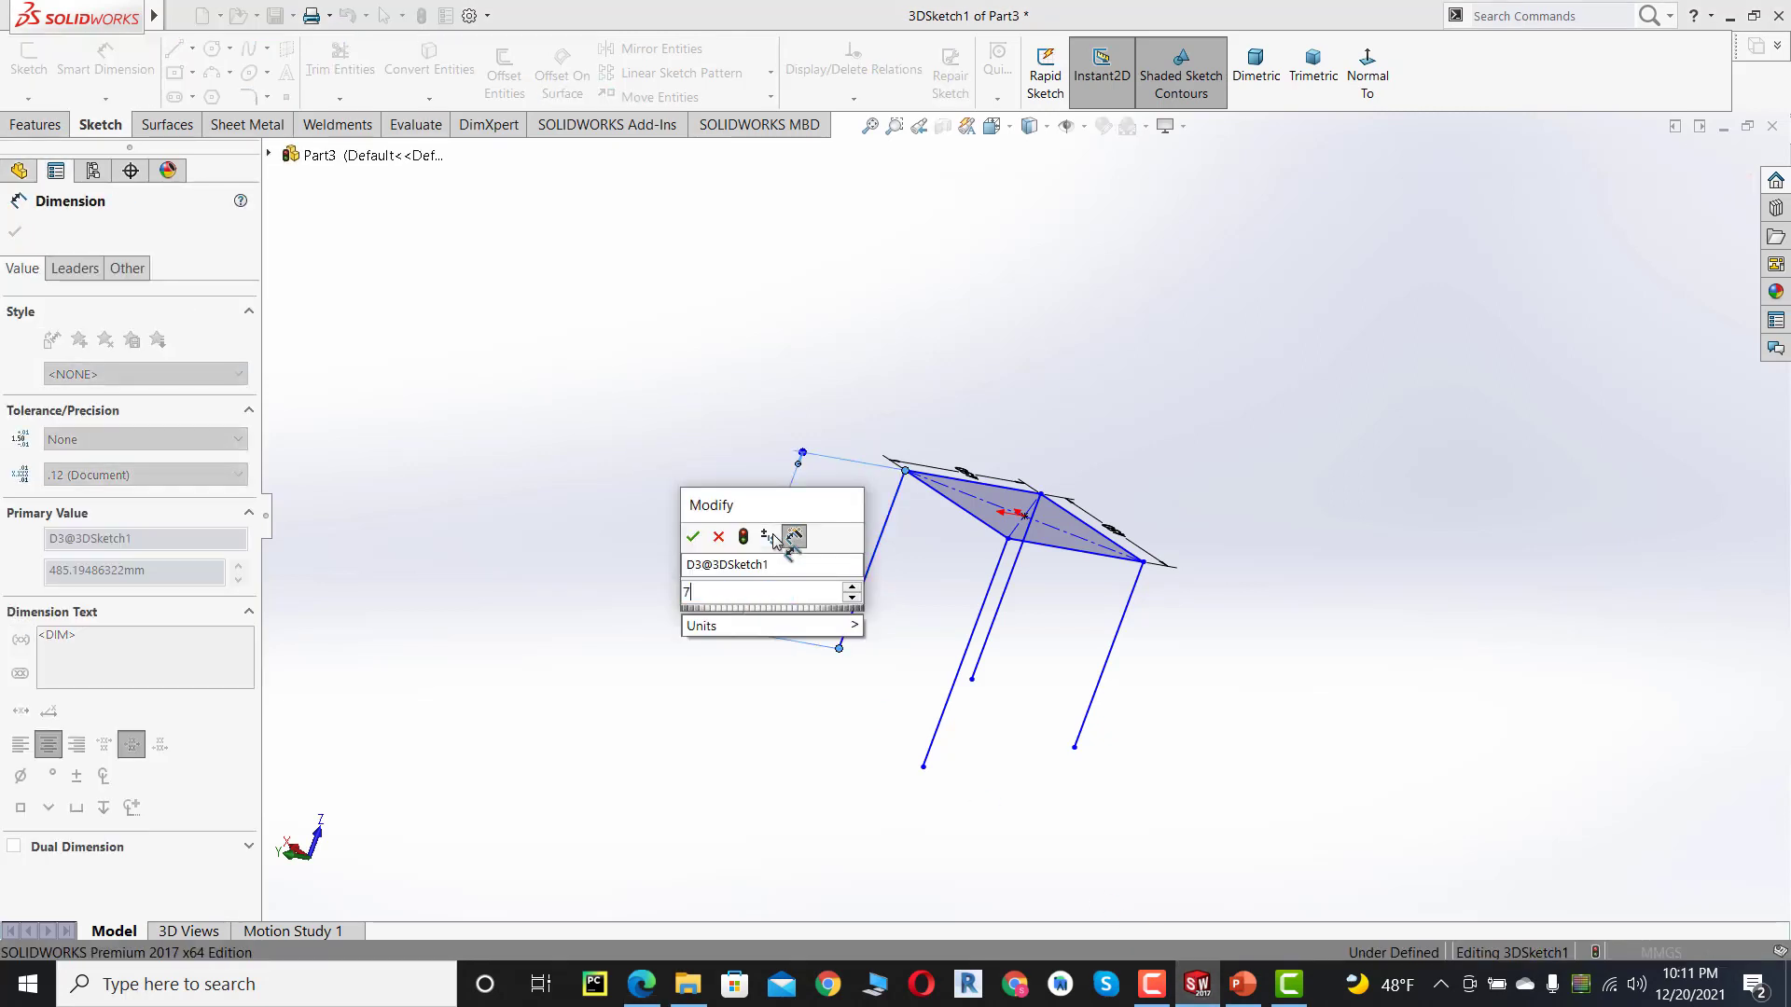
text(64.9)
key(Return)
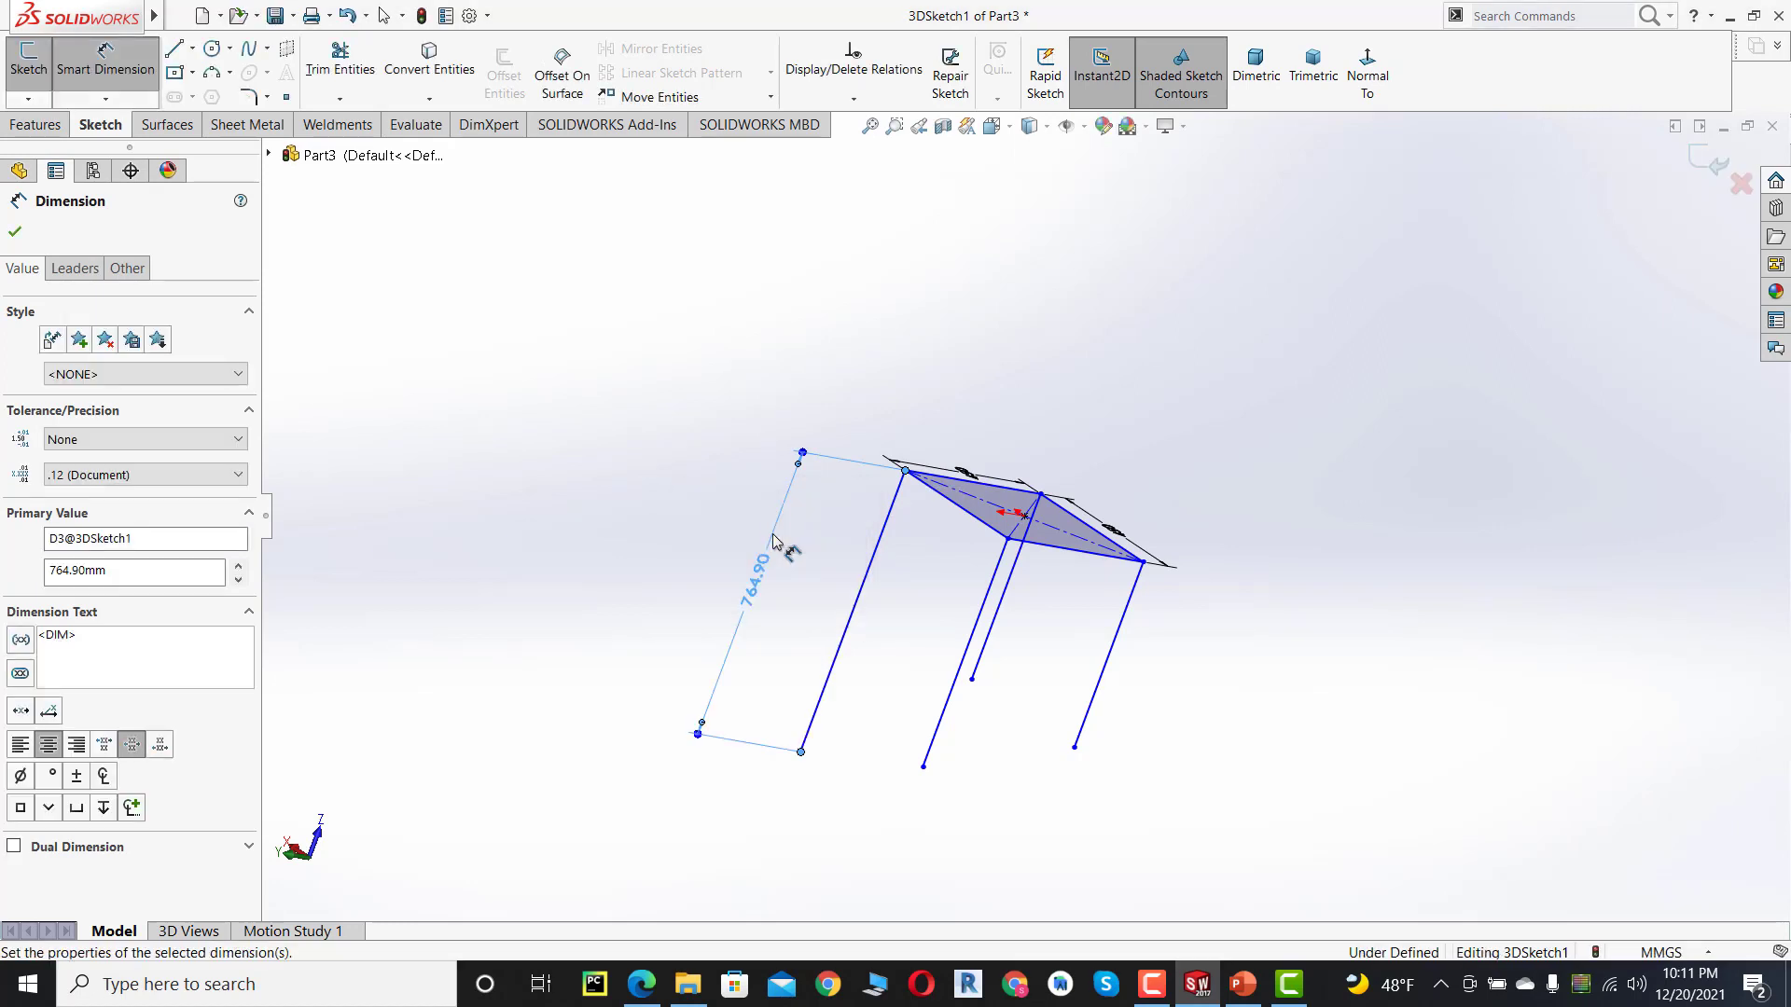
key(Escape)
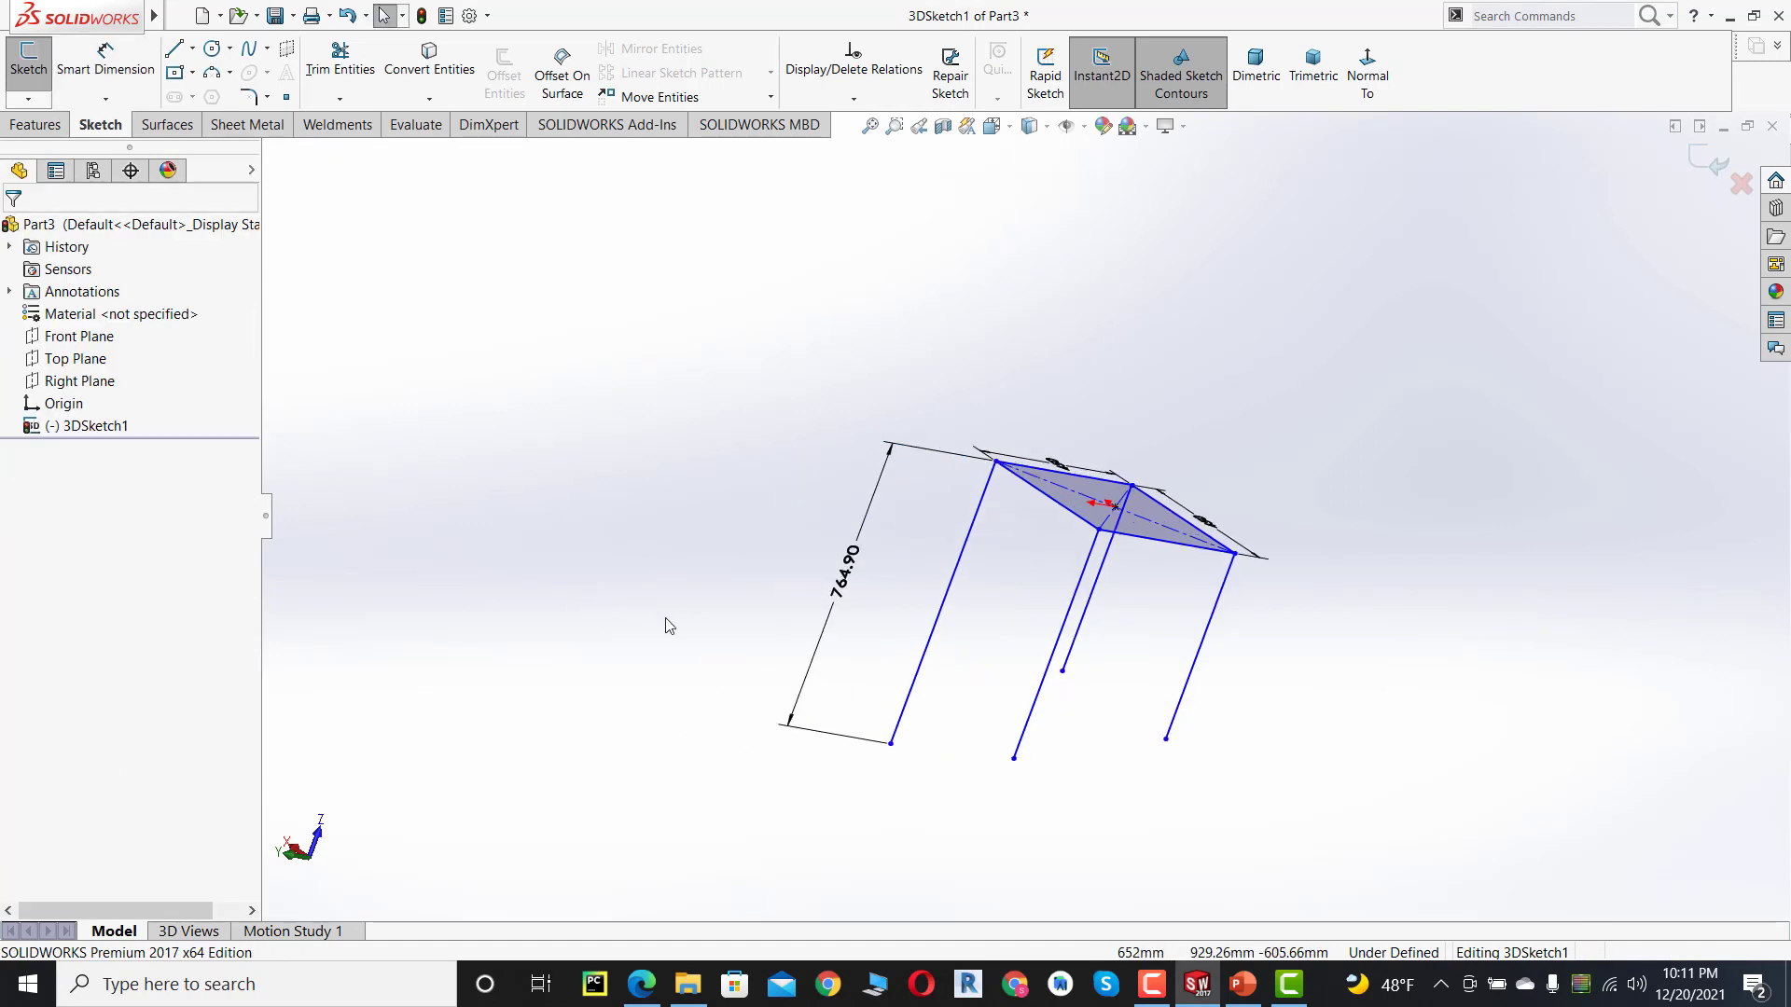
- Apply an Equal relation to all four leg lines
click(933, 643)
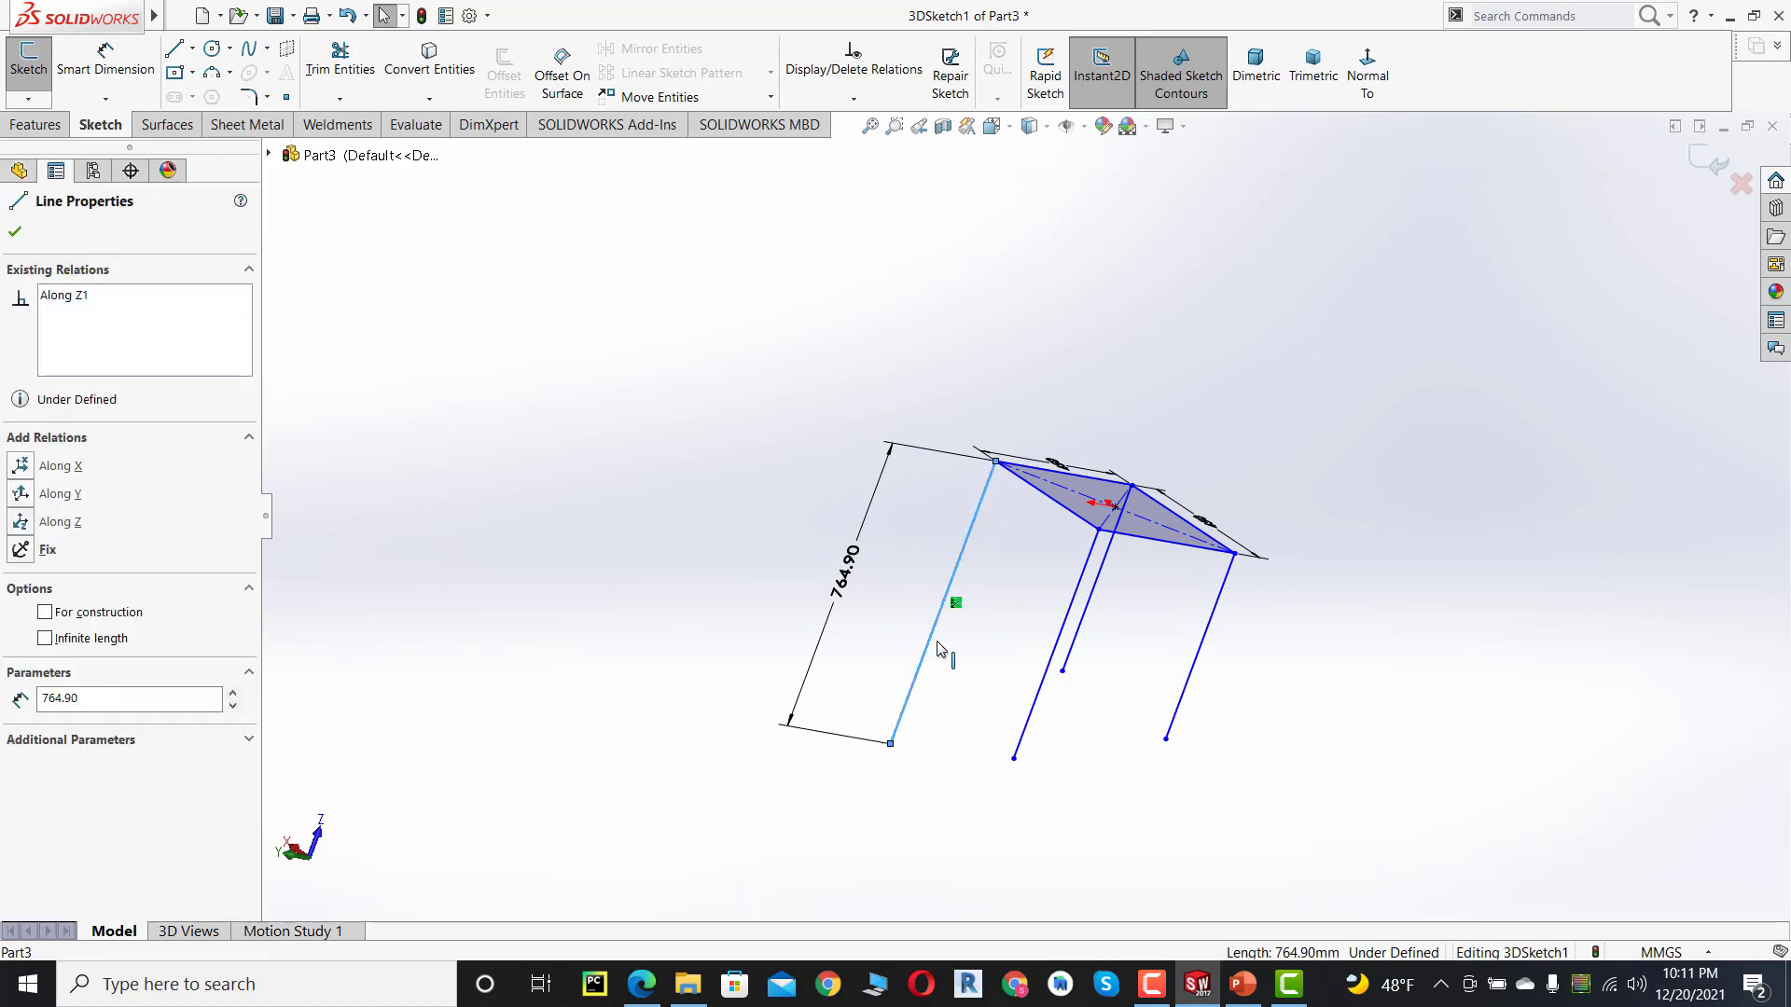
ctrl+click(1050, 675)
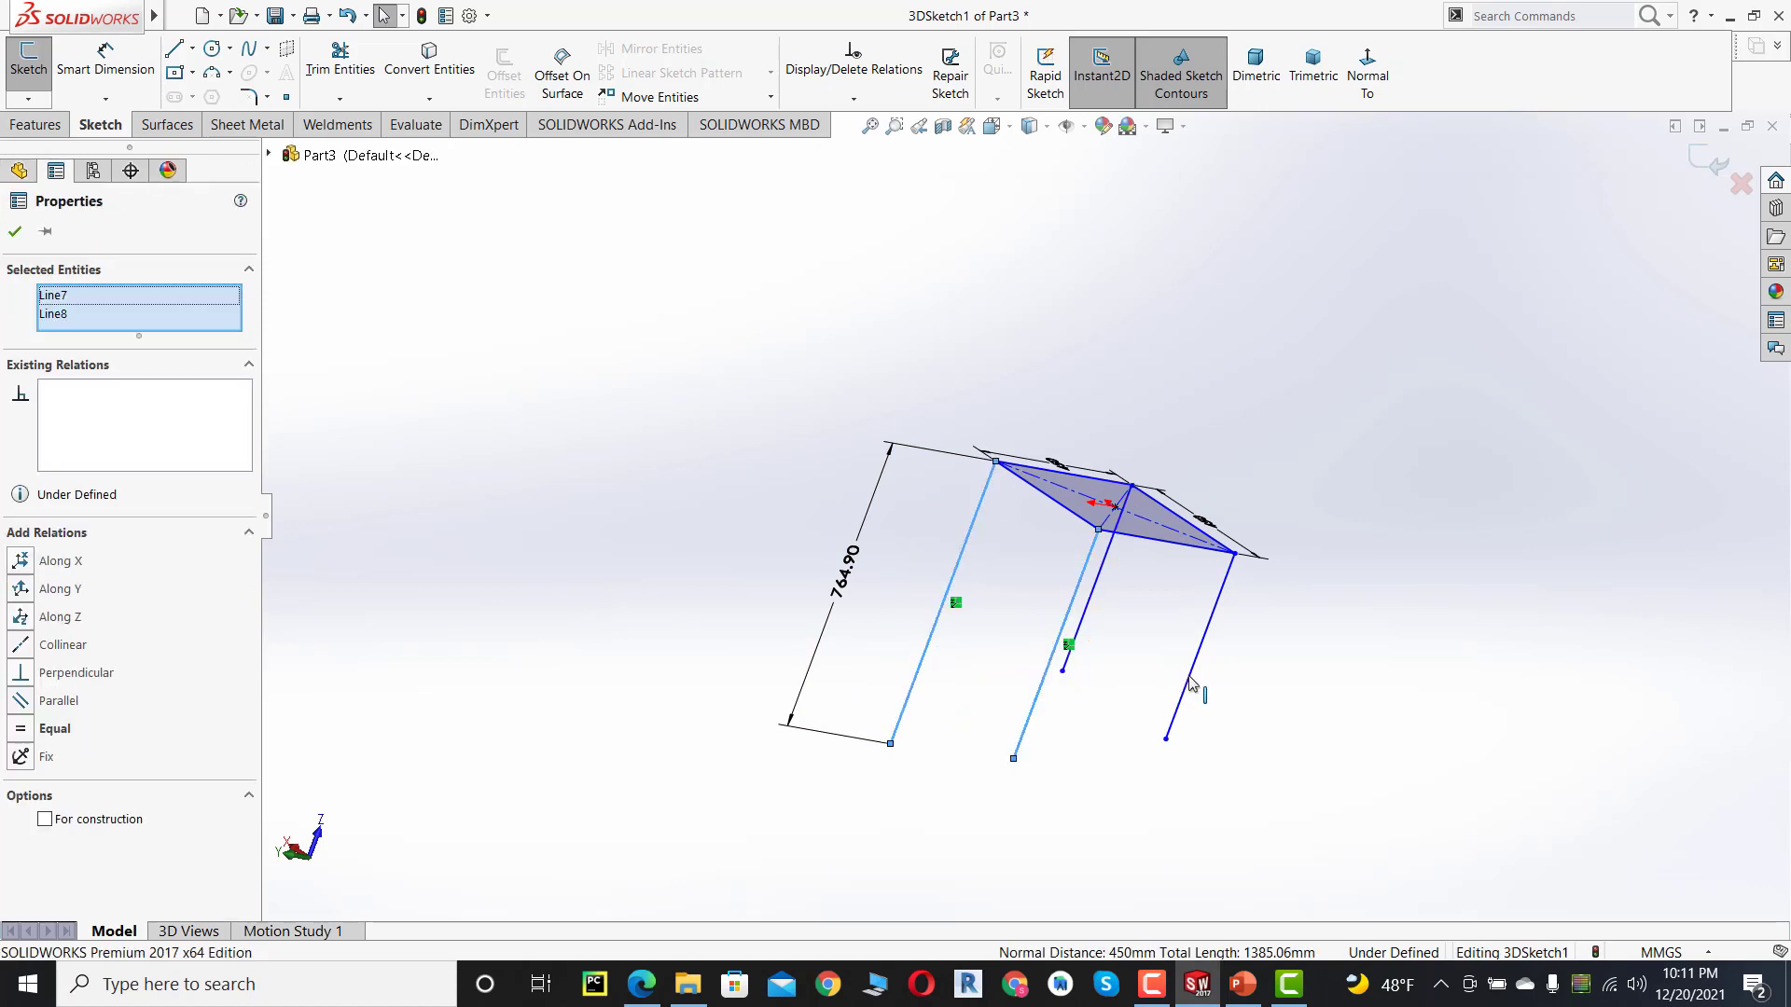
ctrl+click(1087, 609)
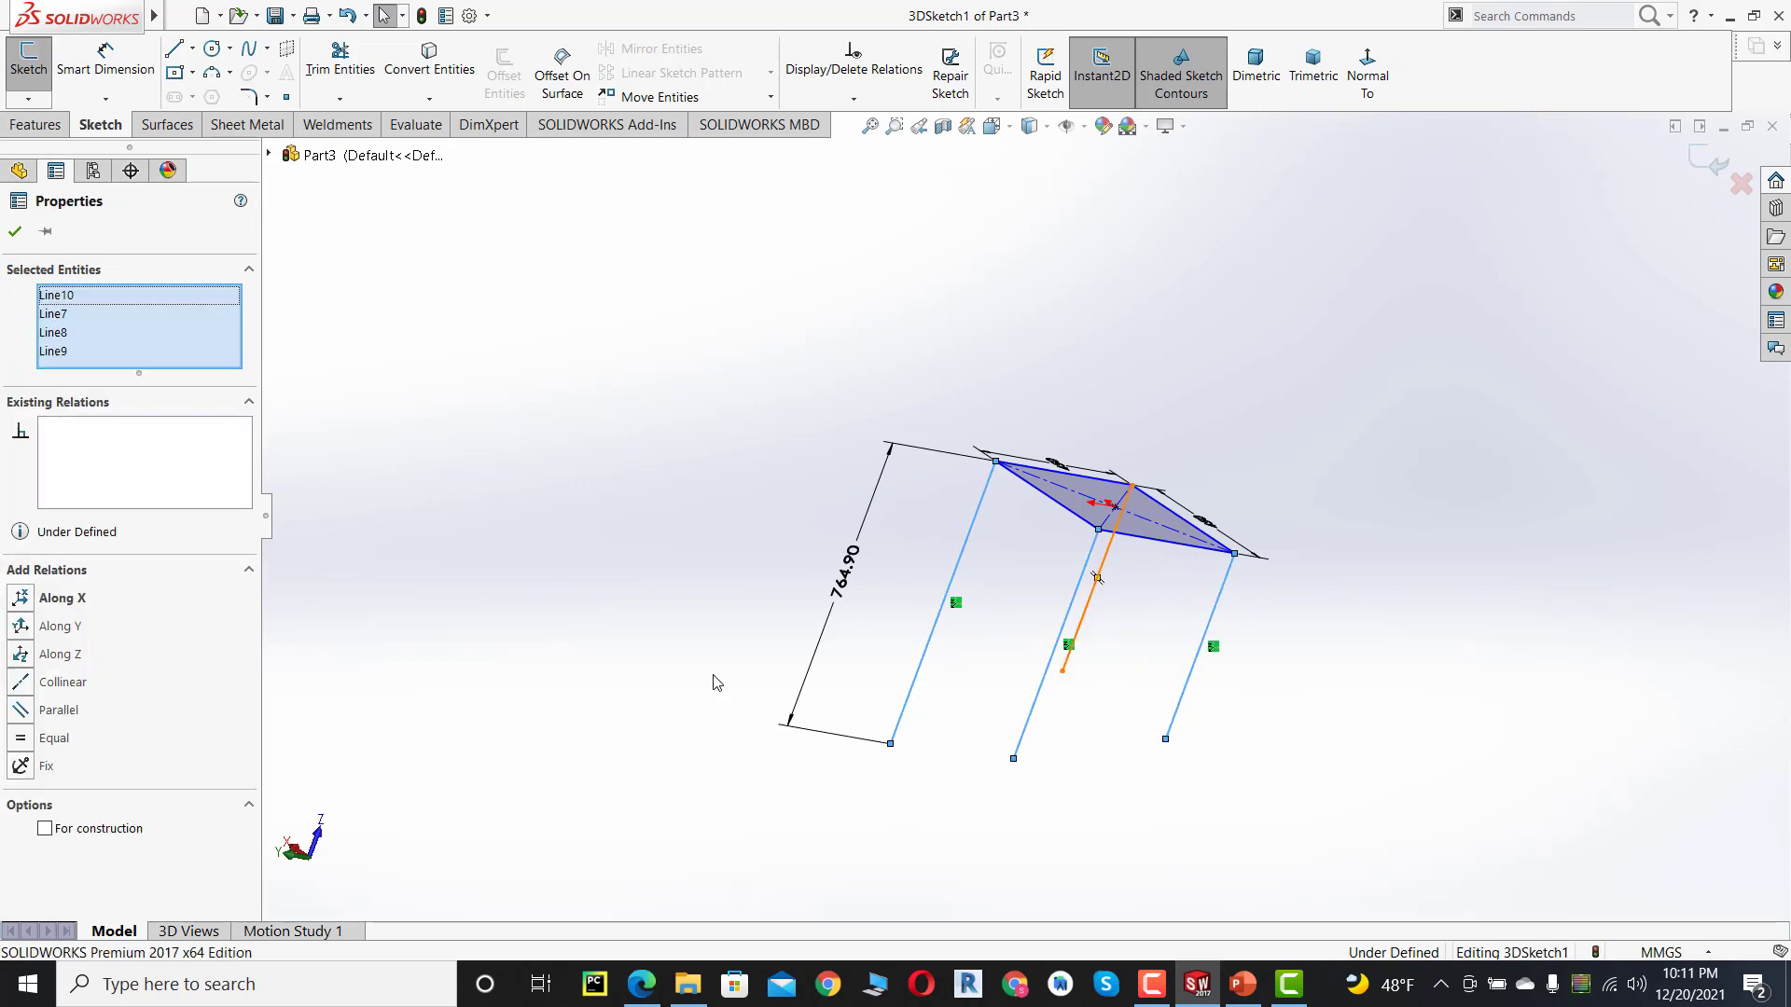
click(21, 744)
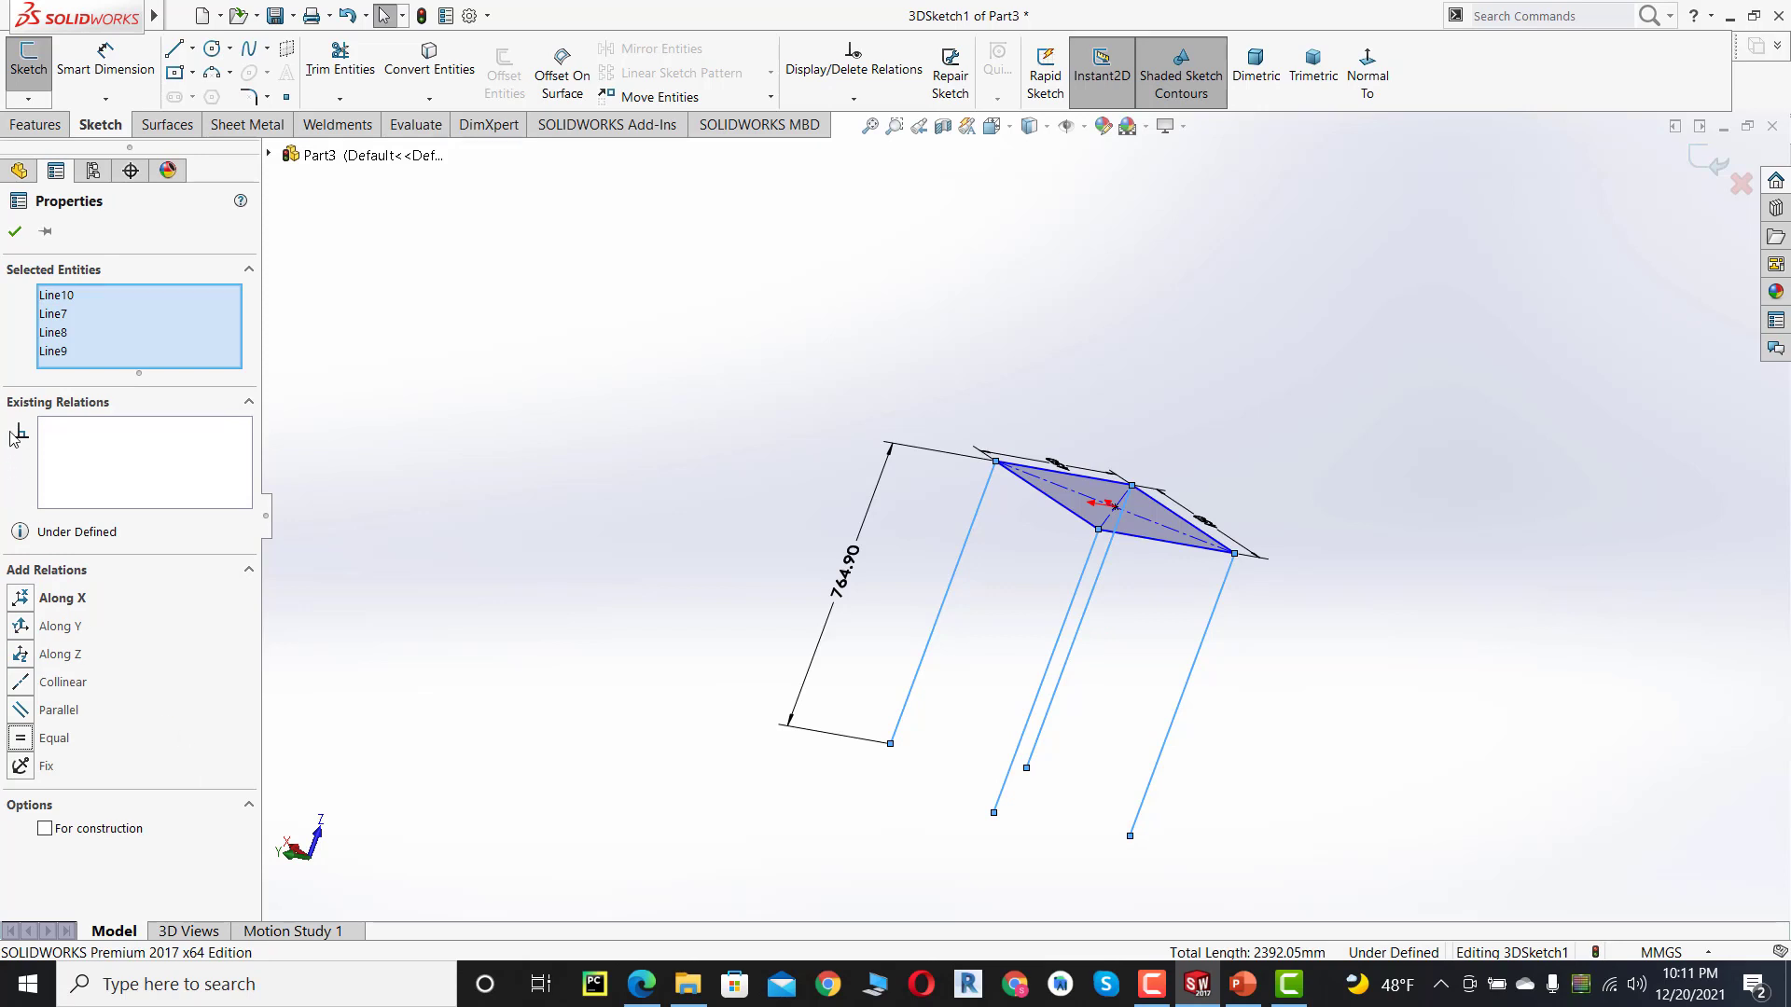
click(15, 233)
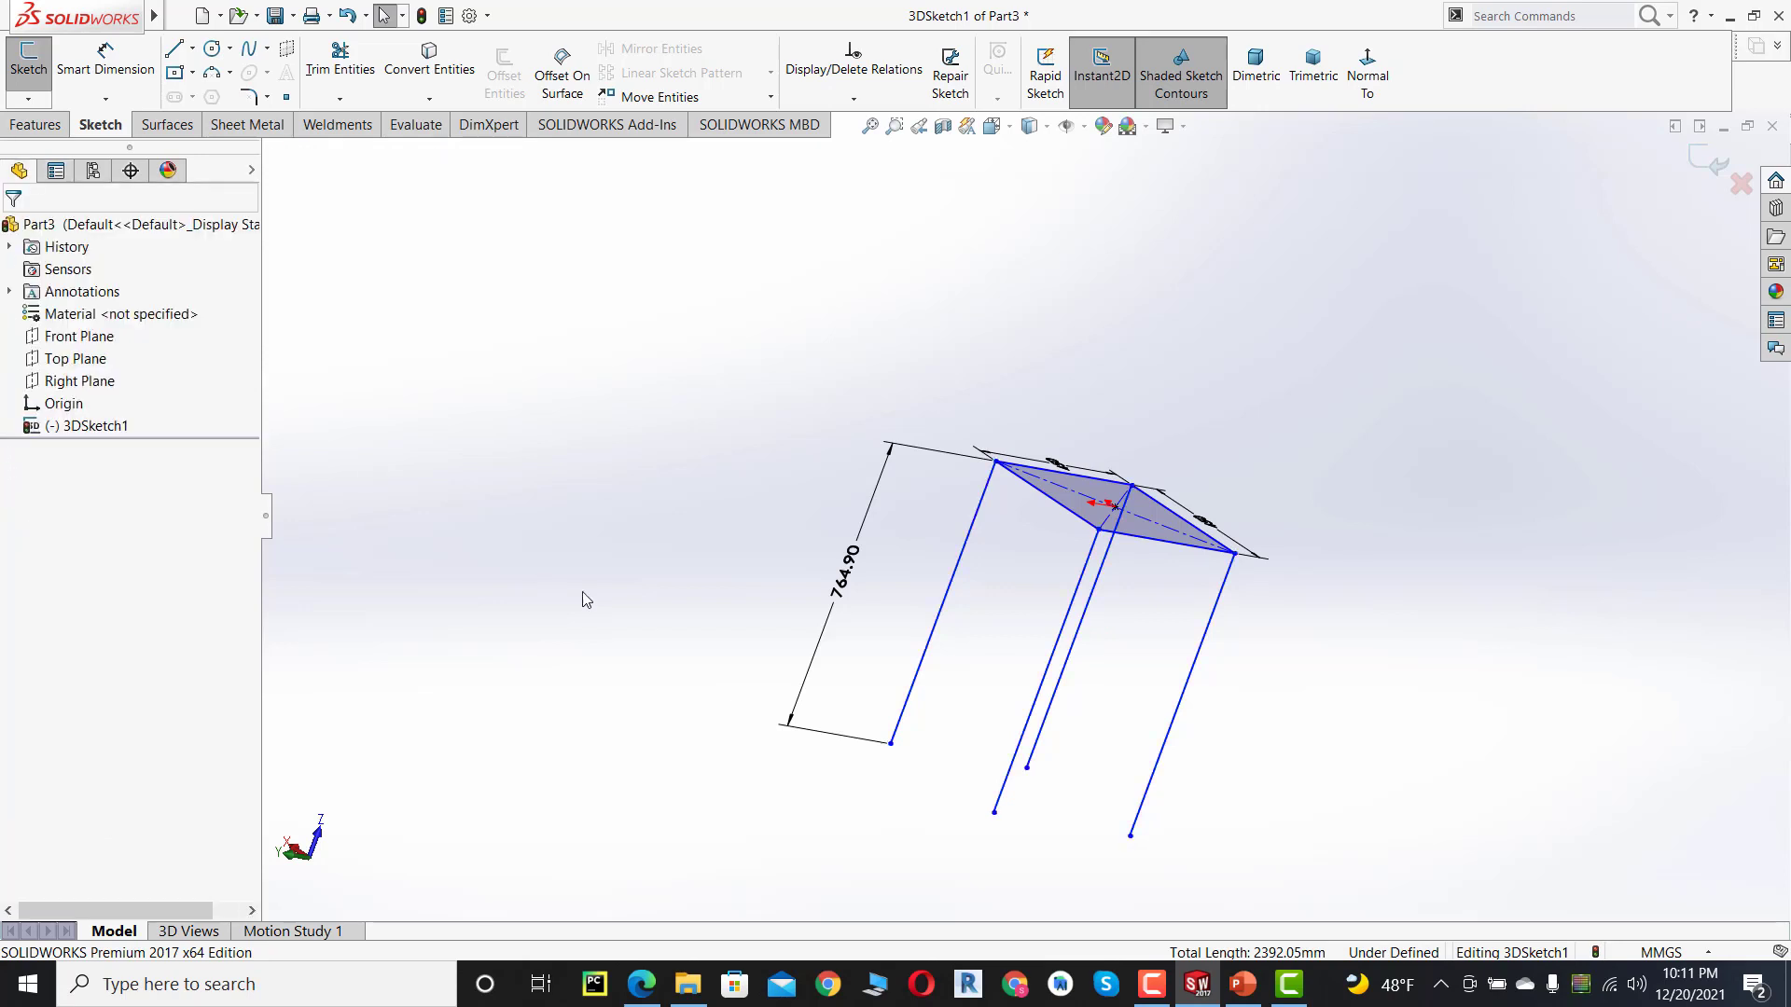
- Check the lower rails in frame.PDF and sketch a 450 mm line along Y between the two -X legs, below their midpoints
mouse_move(671, 640)
middle_down()
mouse_move(704, 723)
mouse_move(607, 645)
mouse_move(687, 560)
mouse_move(680, 608)
mouse_move(760, 635)
middle_up()
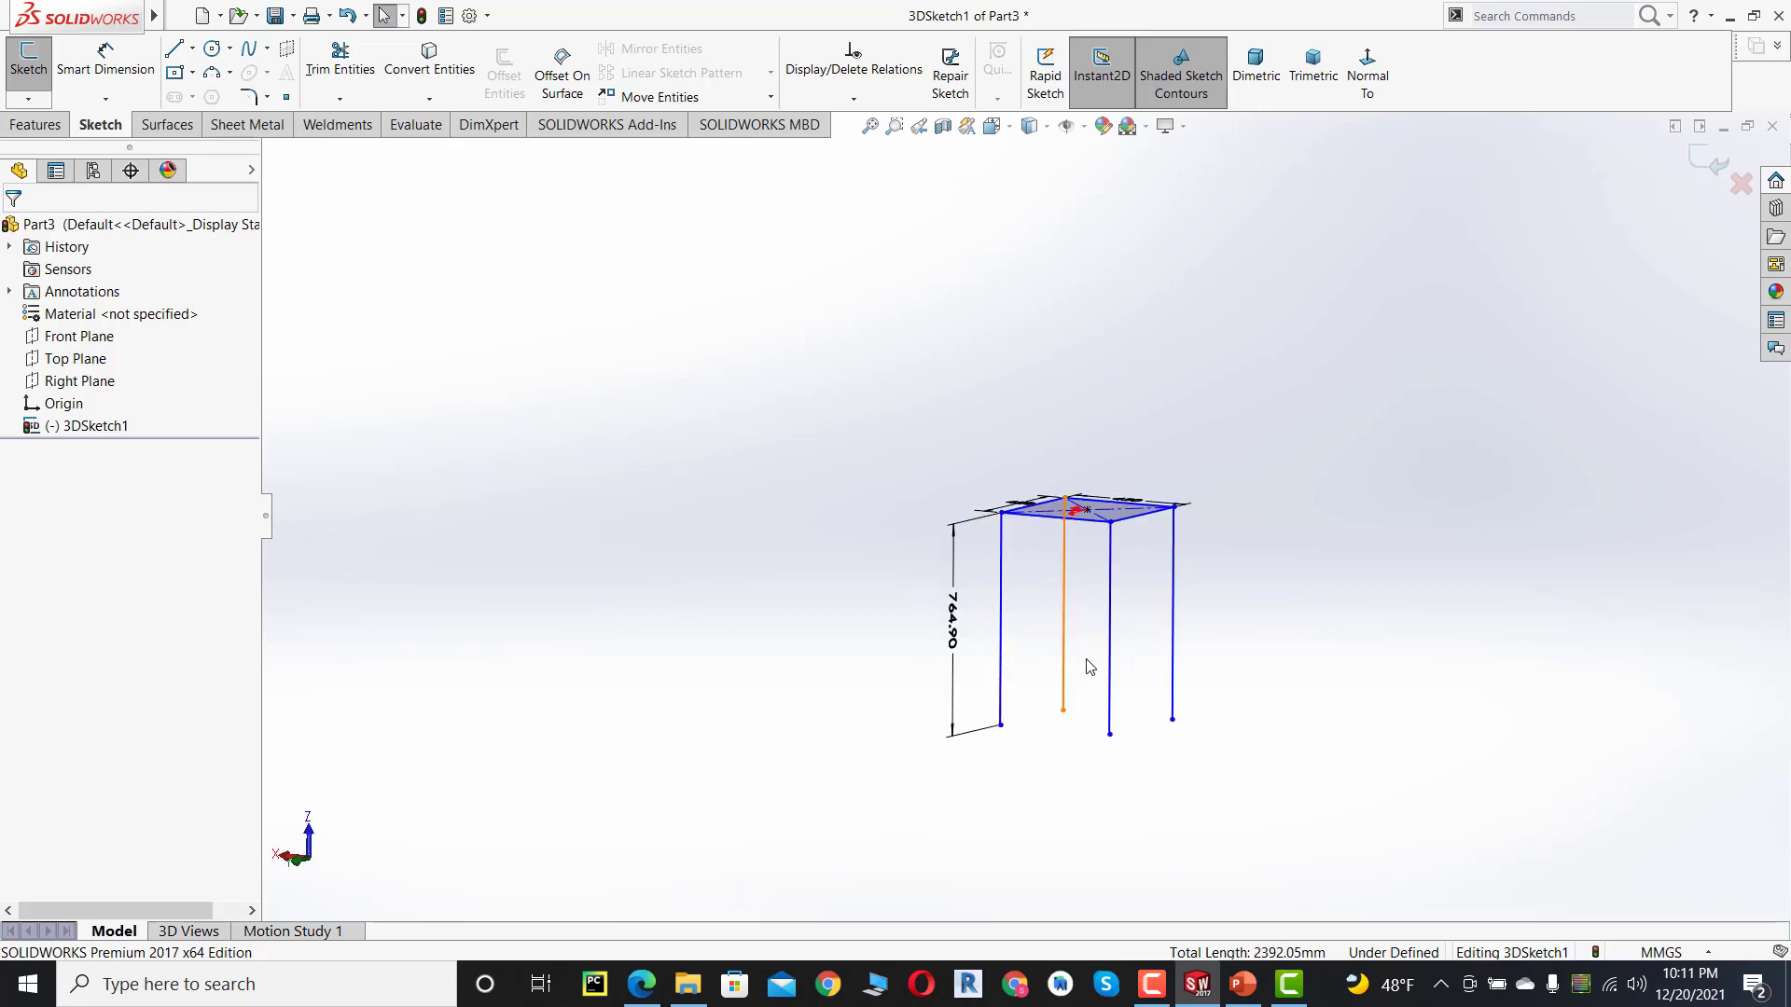
middle_drag(1119, 648, 1061, 692)
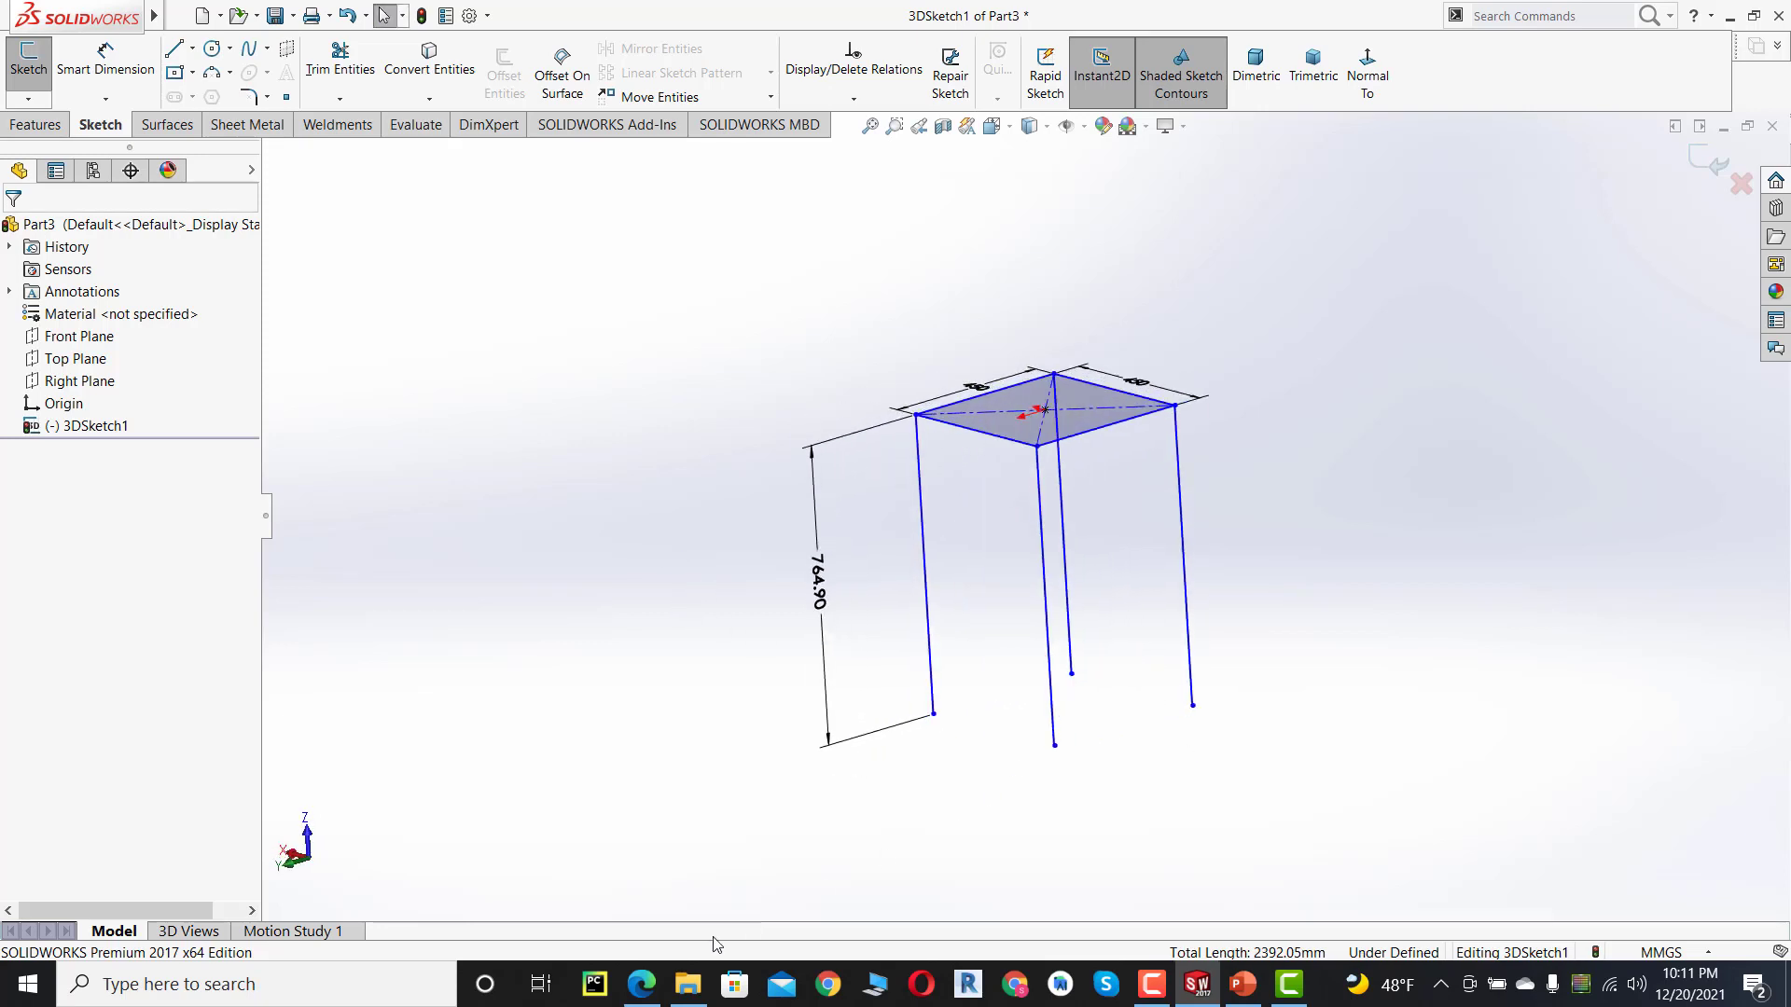
click(644, 985)
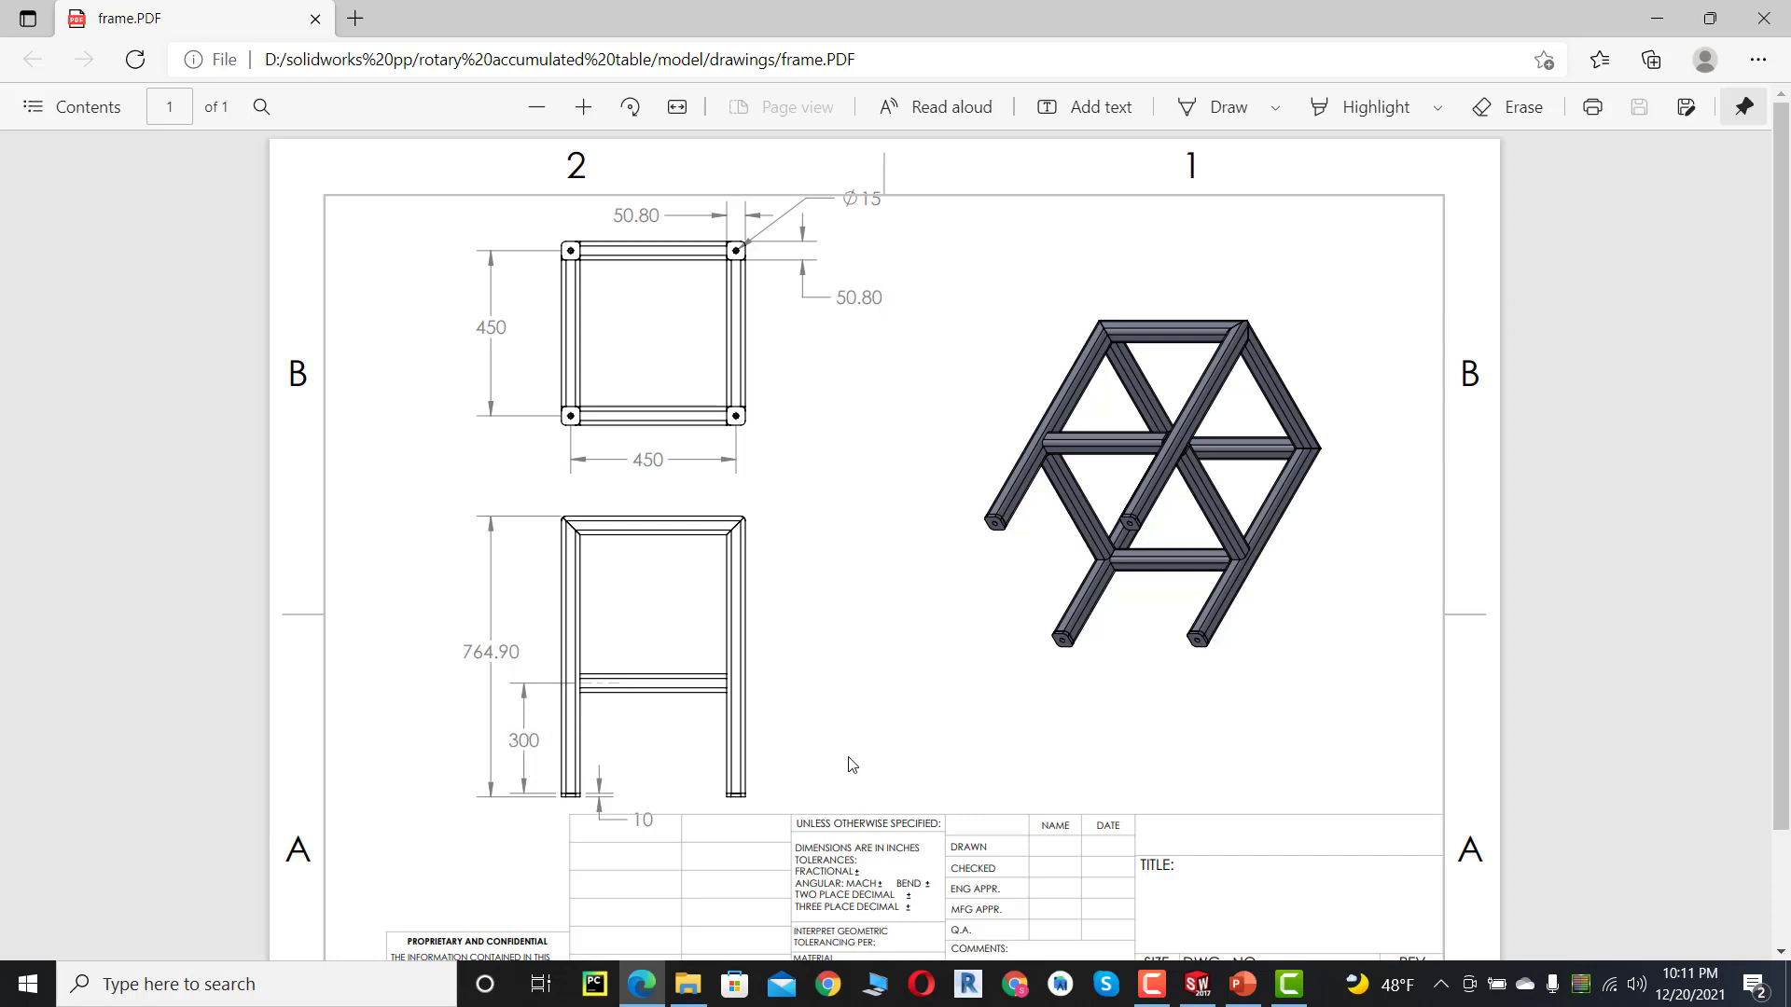
click(1198, 981)
scroll(1119, 763, up, 2)
scroll(1119, 763, down, 2)
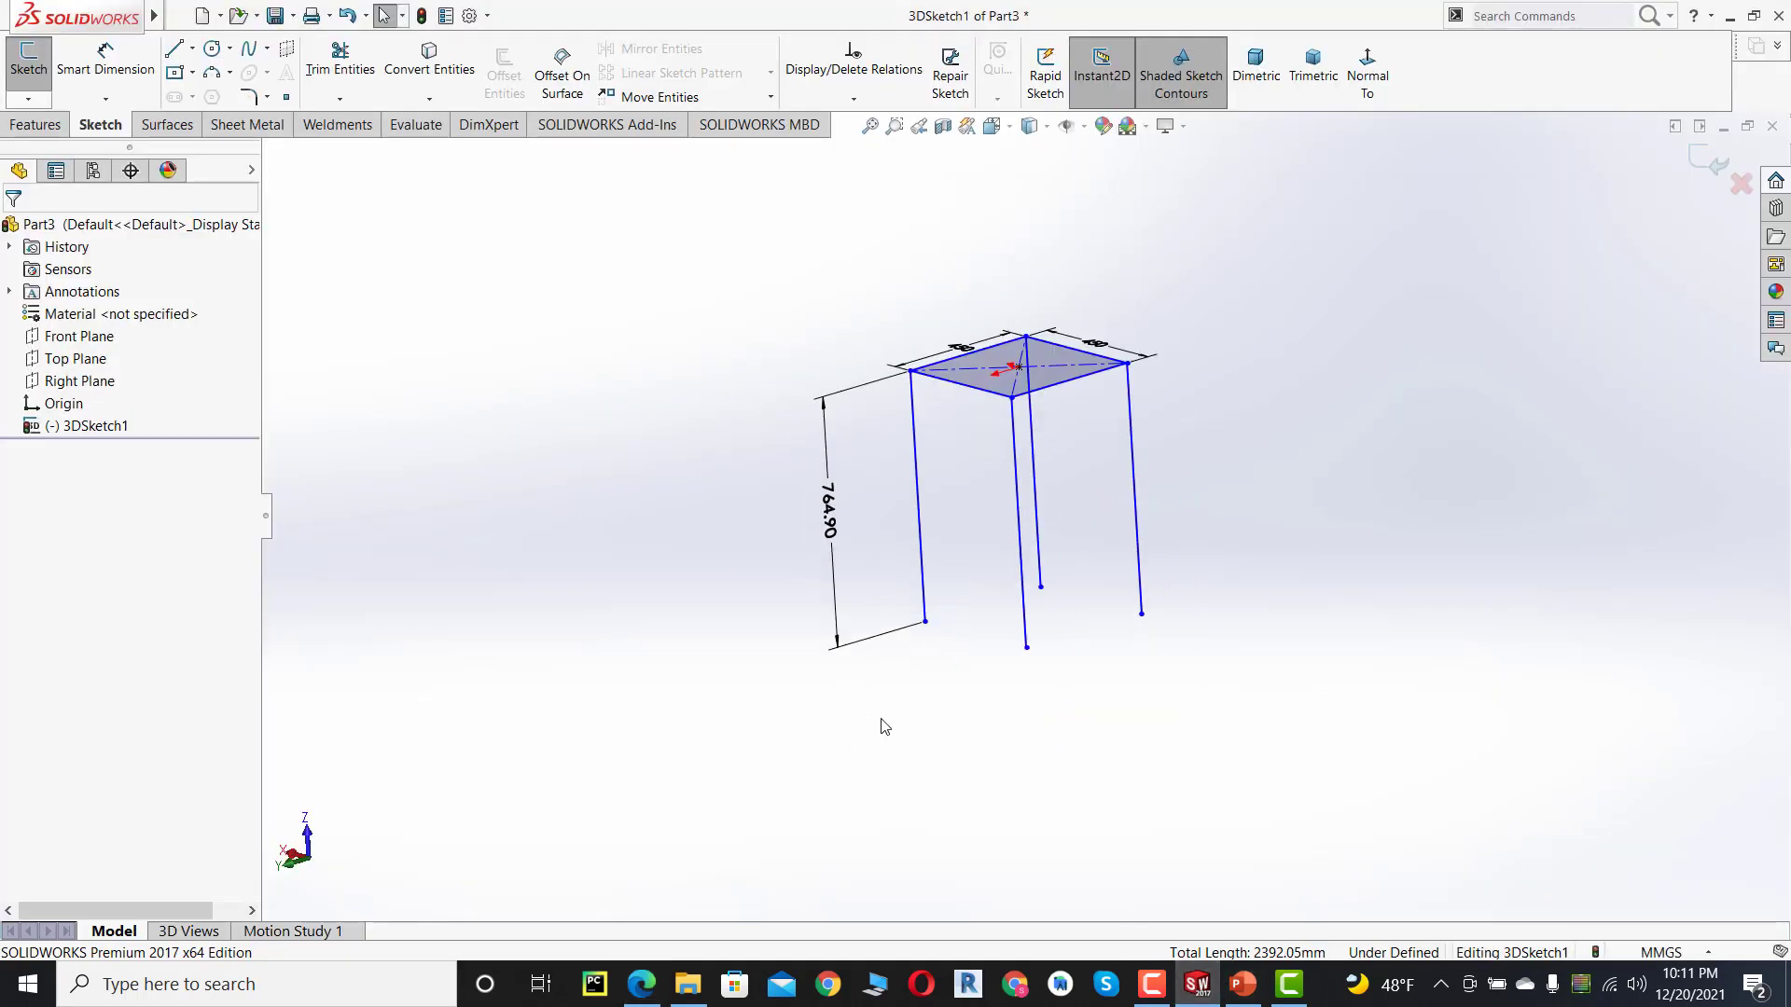
click(177, 53)
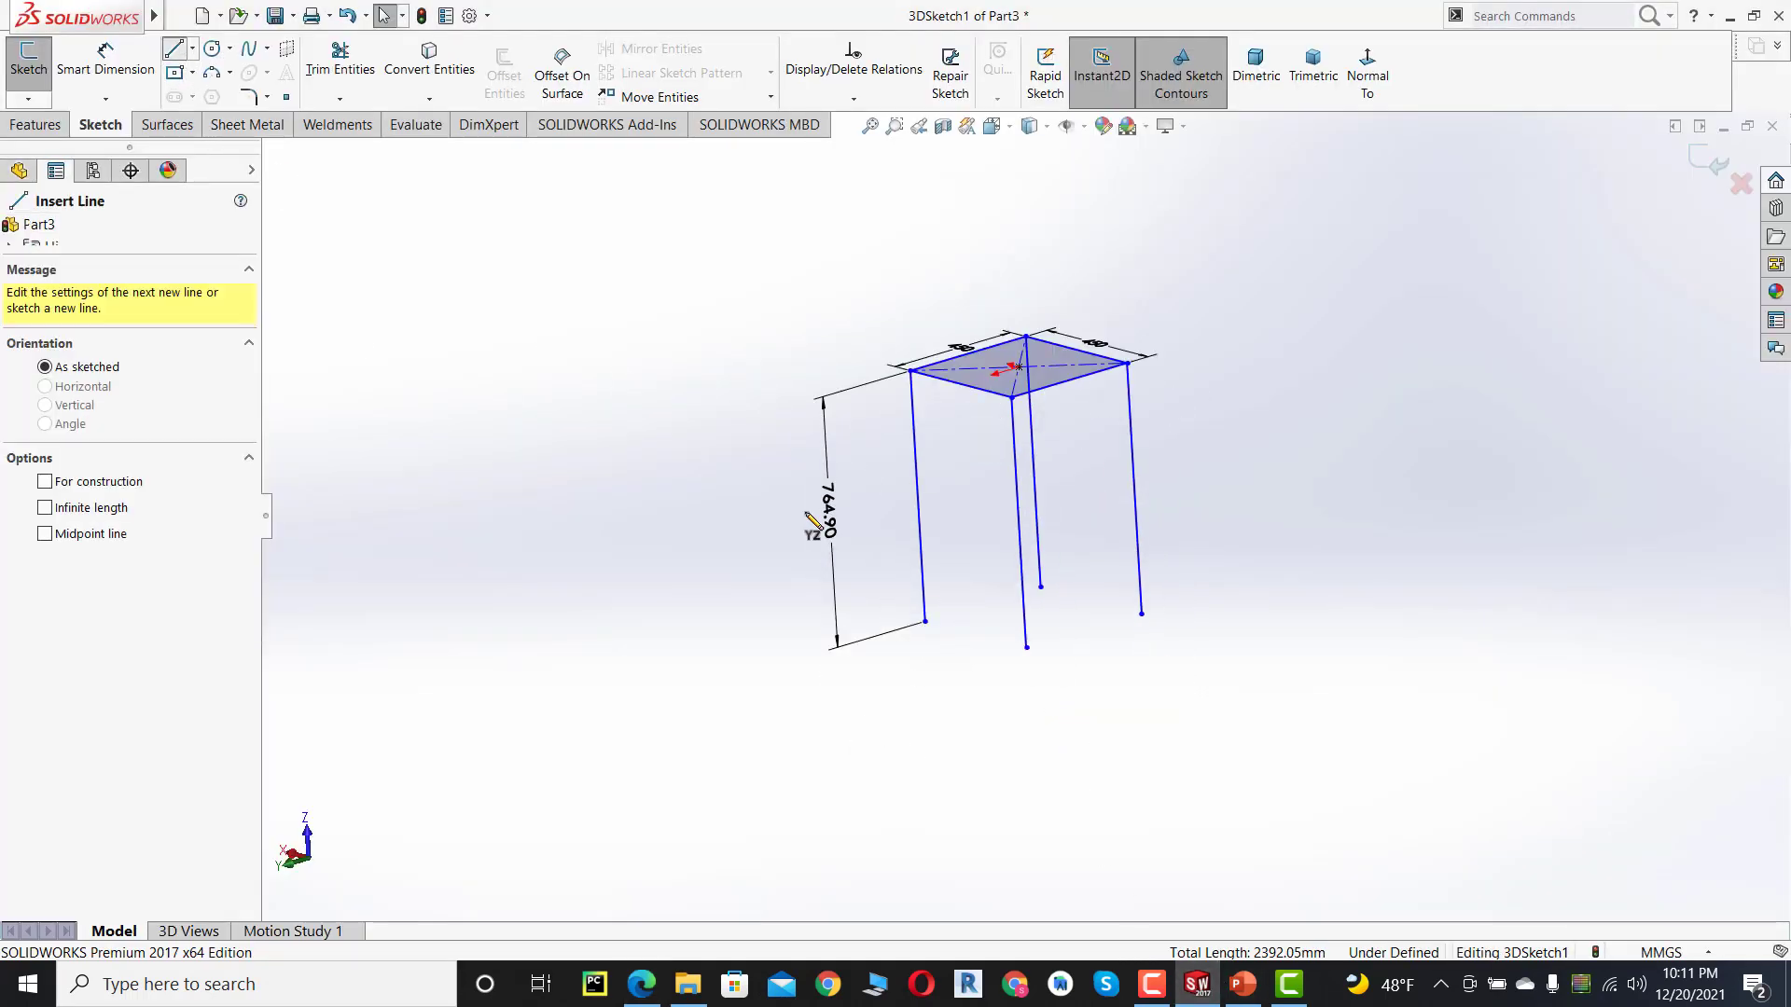
scroll(1061, 589, down, 3)
middle_drag(1047, 571, 987, 563)
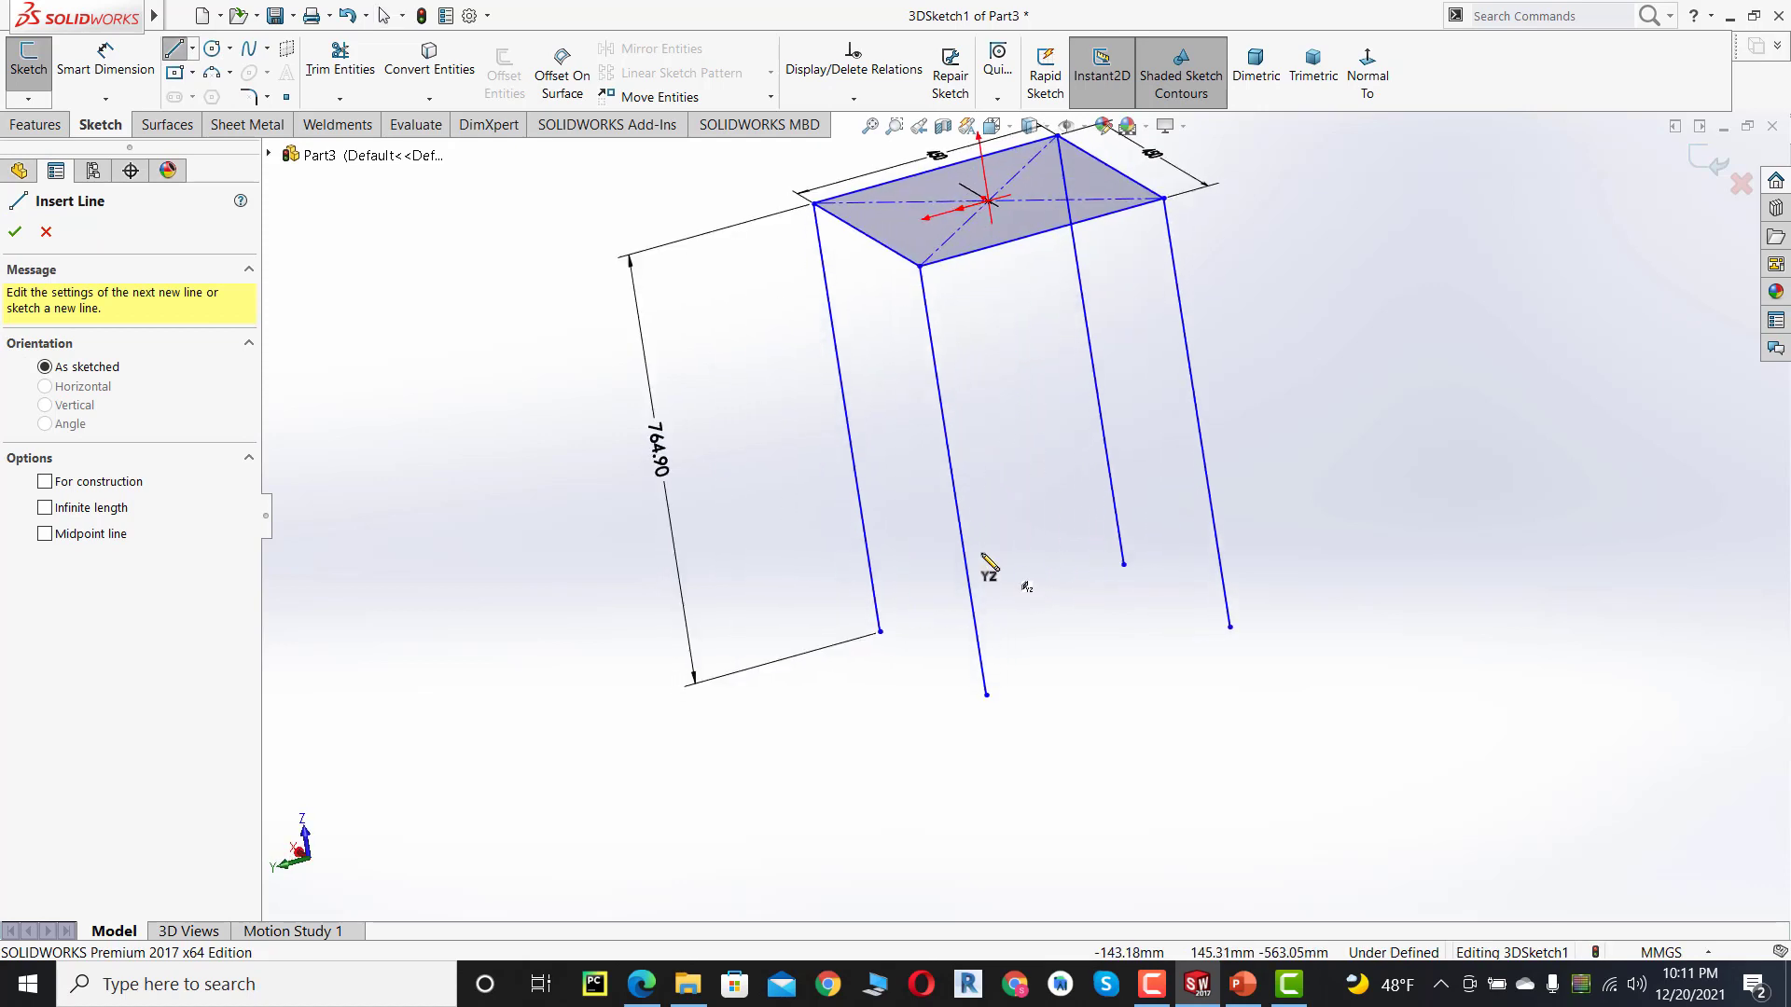
click(962, 547)
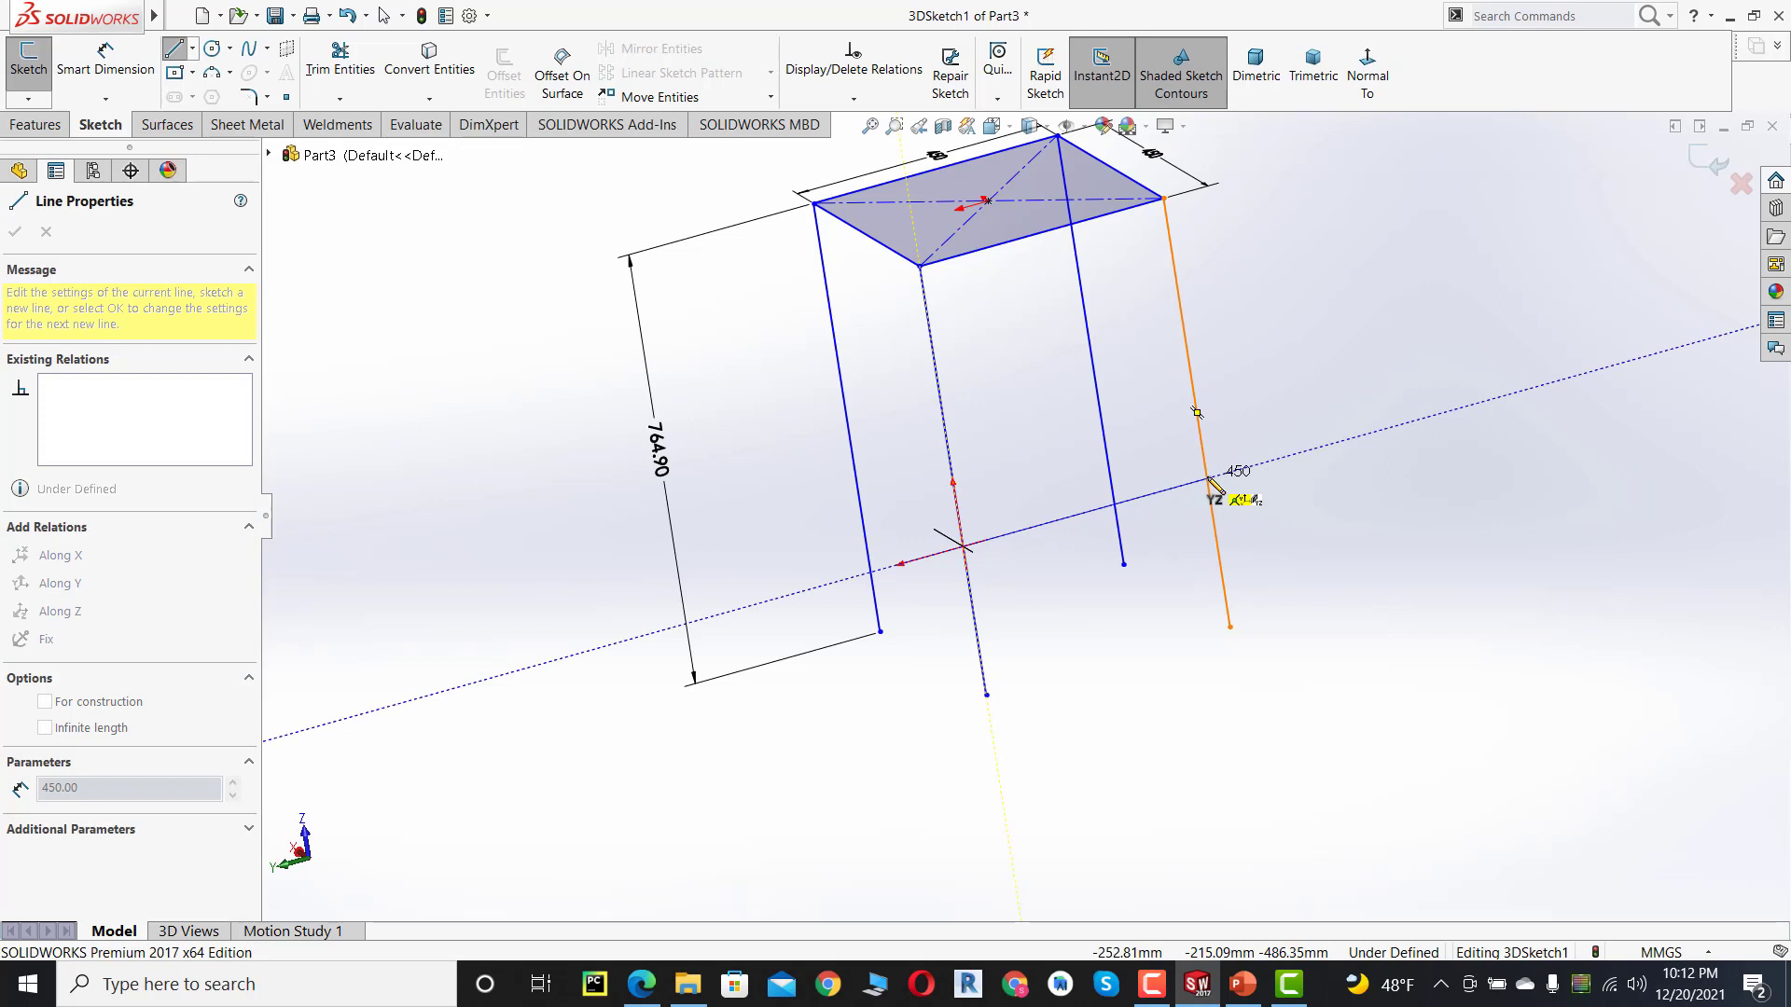
click(1207, 478)
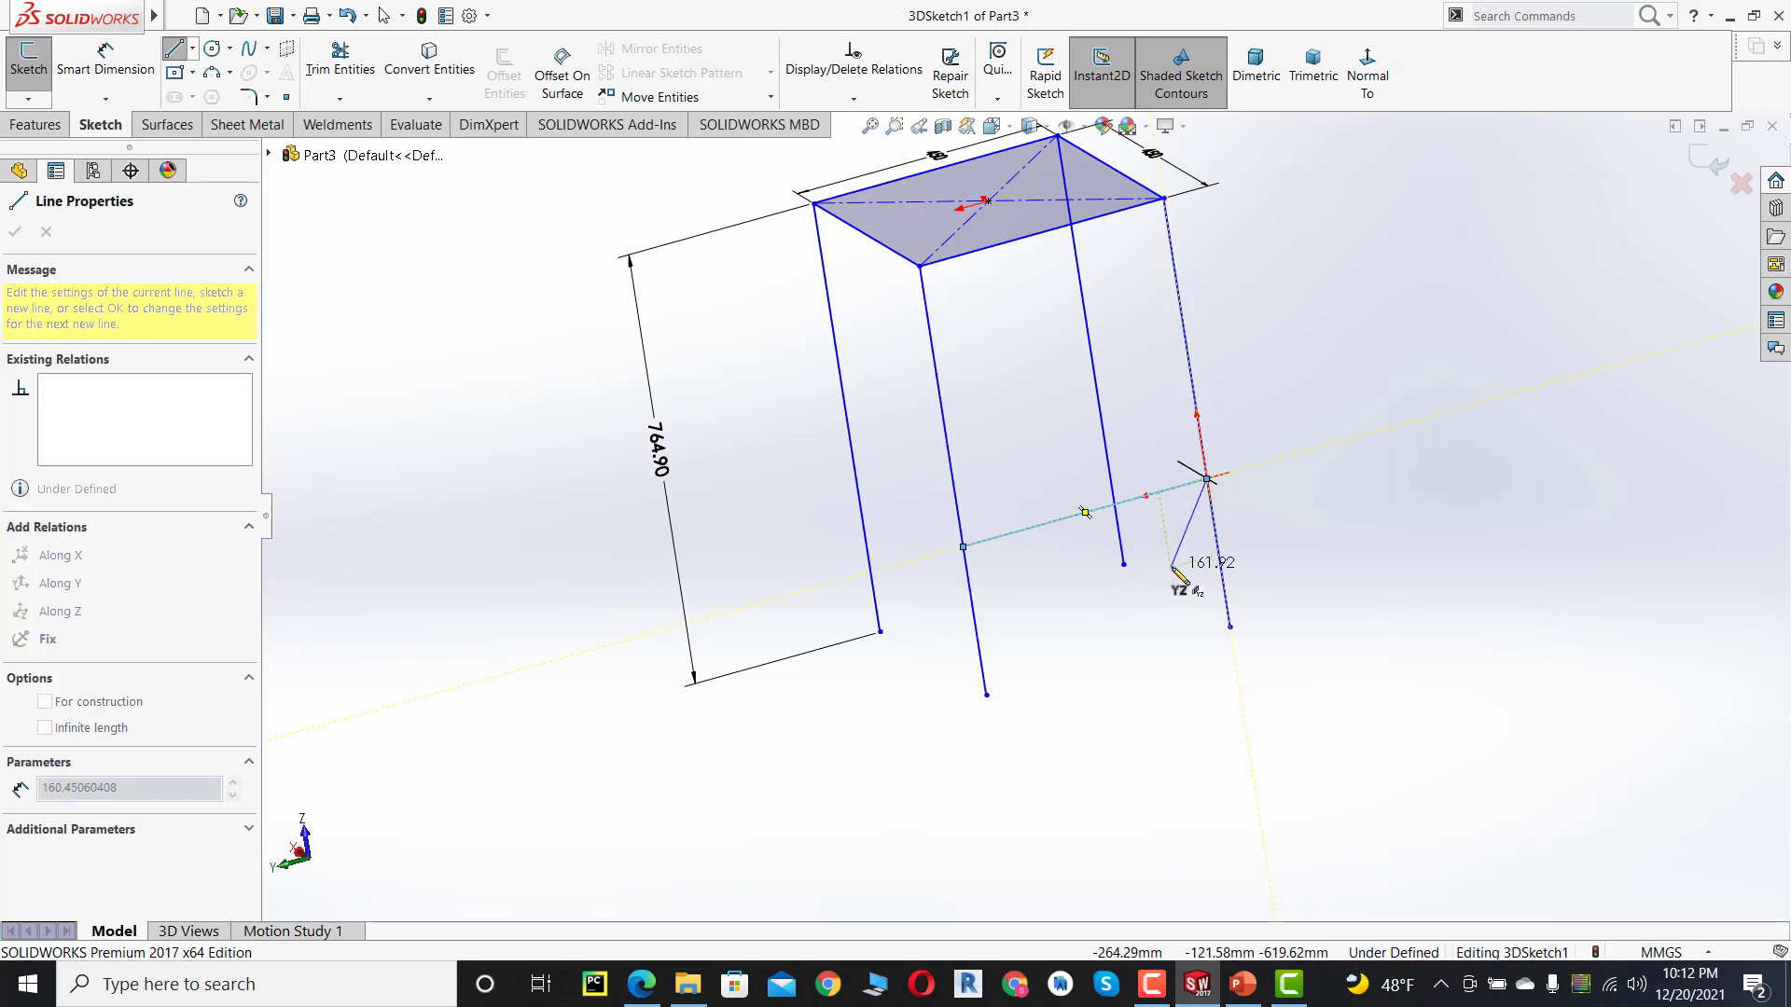
middle_drag(1178, 574, 1191, 500)
key(Escape)
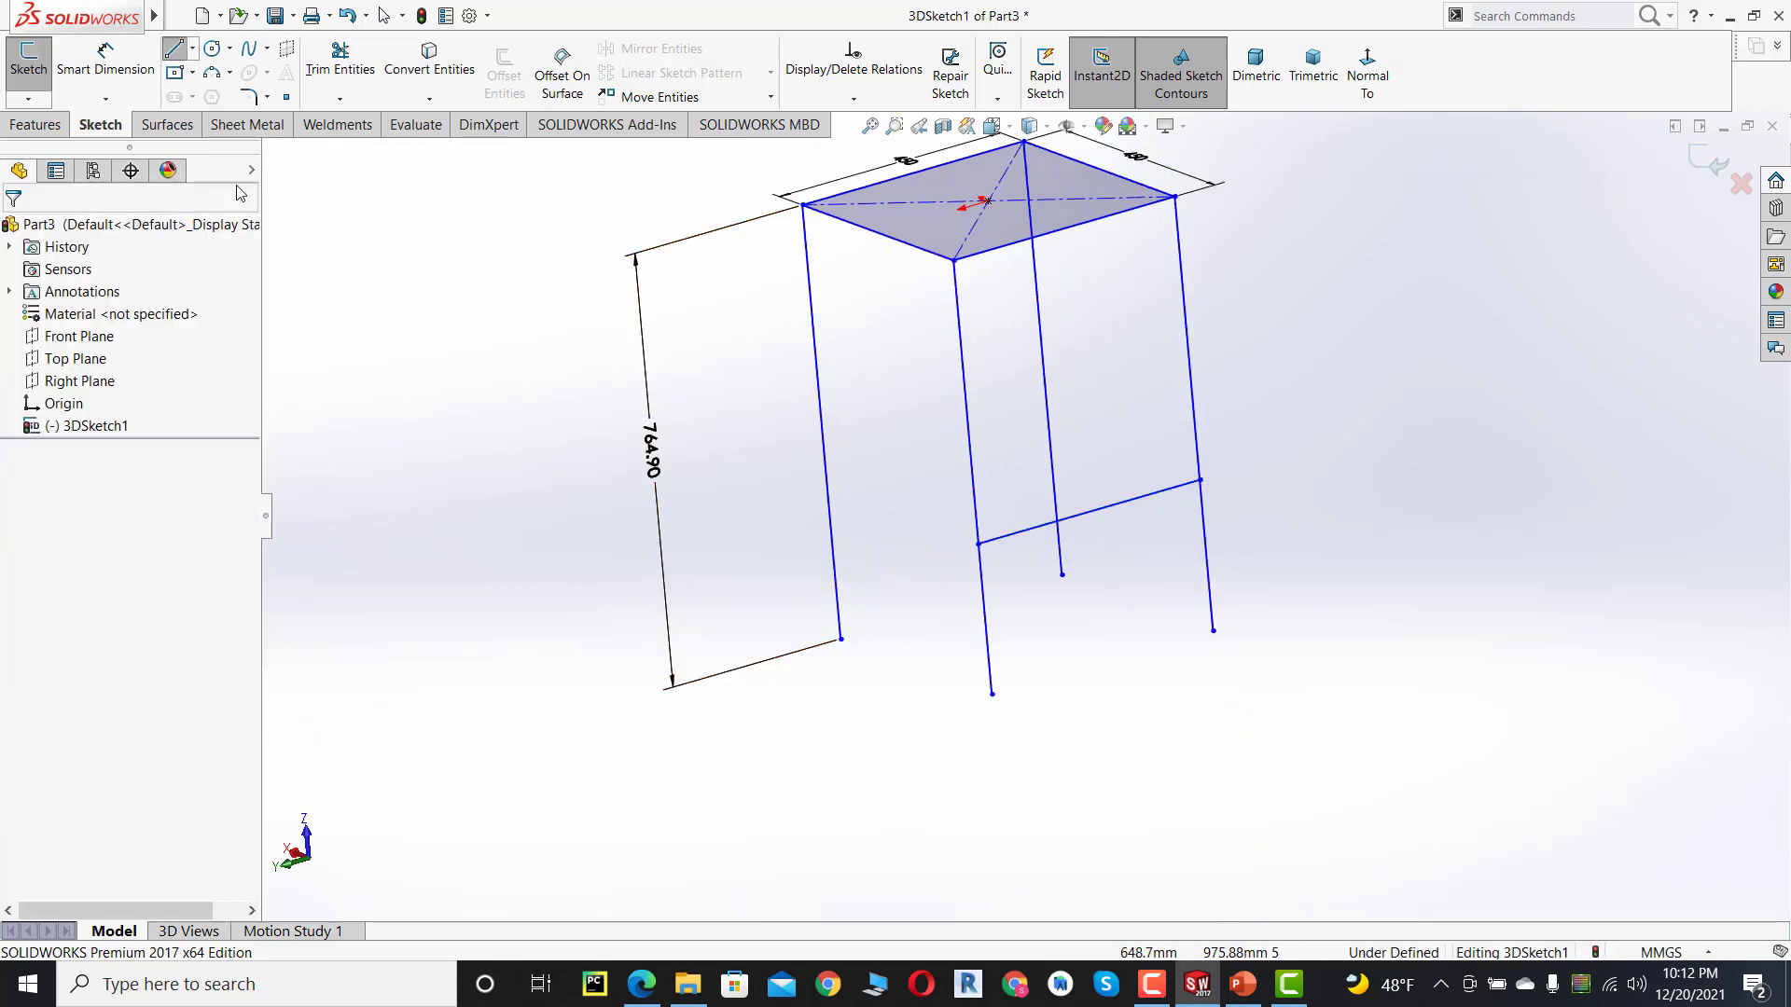
- Dimension the lower rail line 300 mm from the bottom endpoint of the -X, +Y leg
click(112, 61)
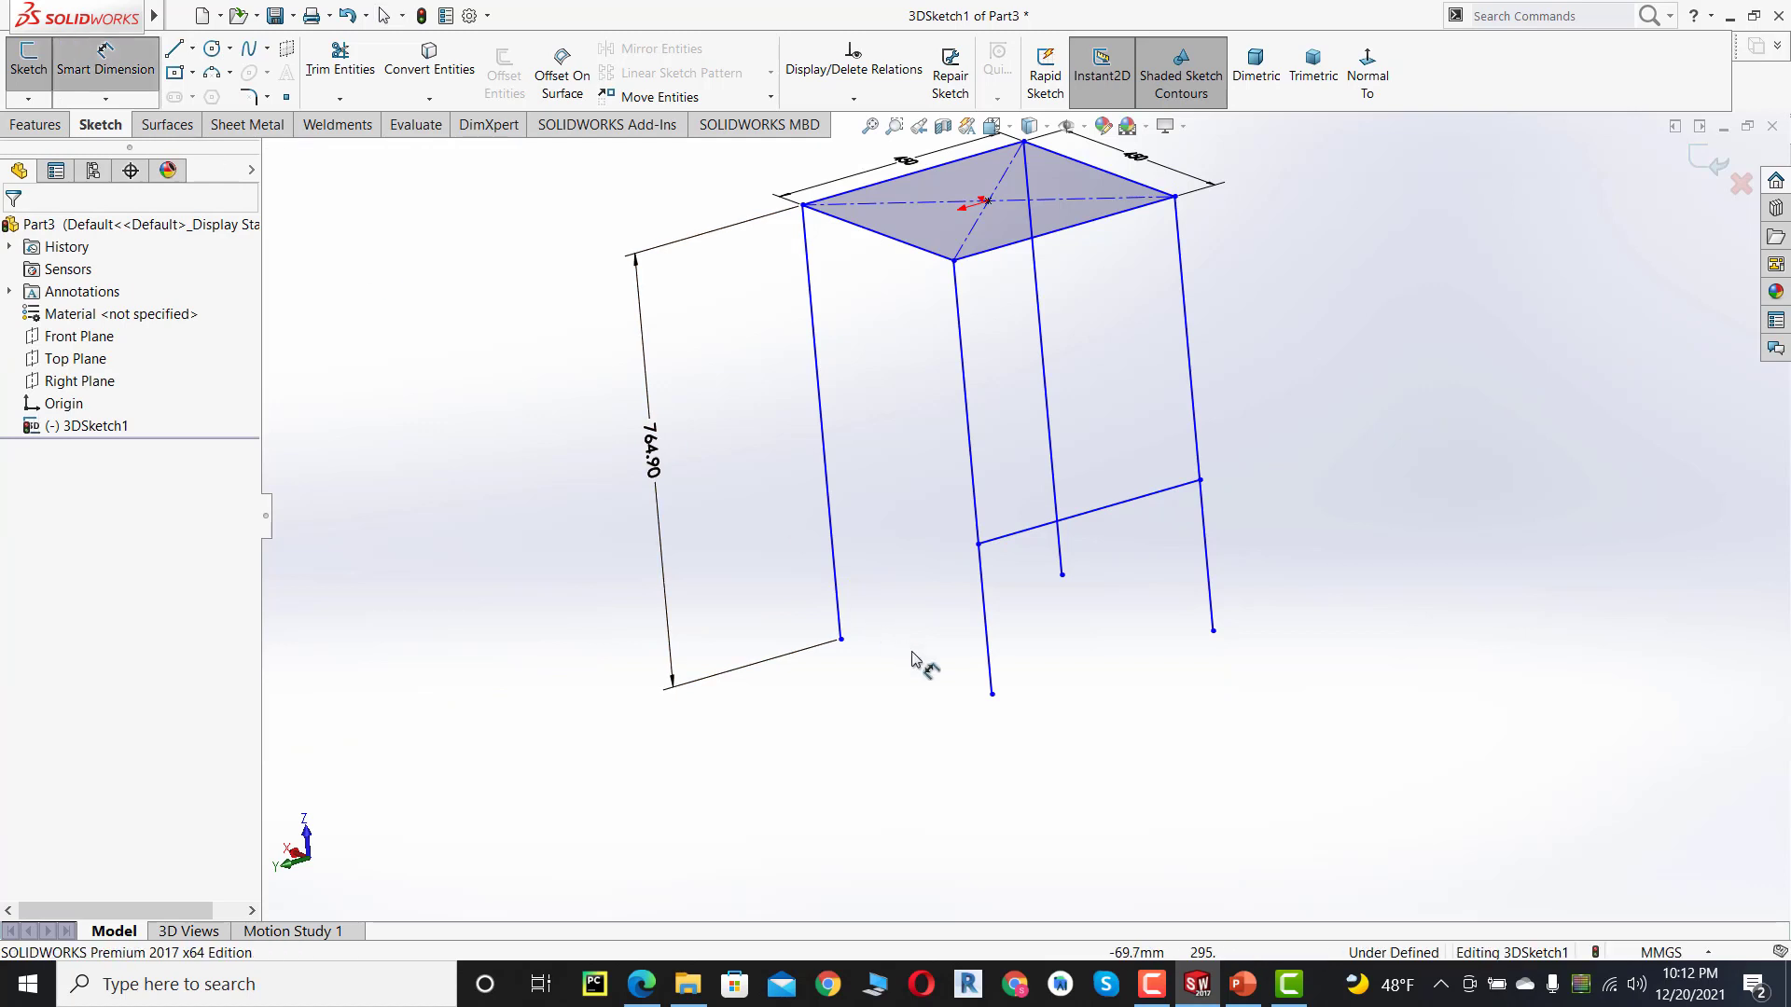
click(992, 694)
click(1007, 549)
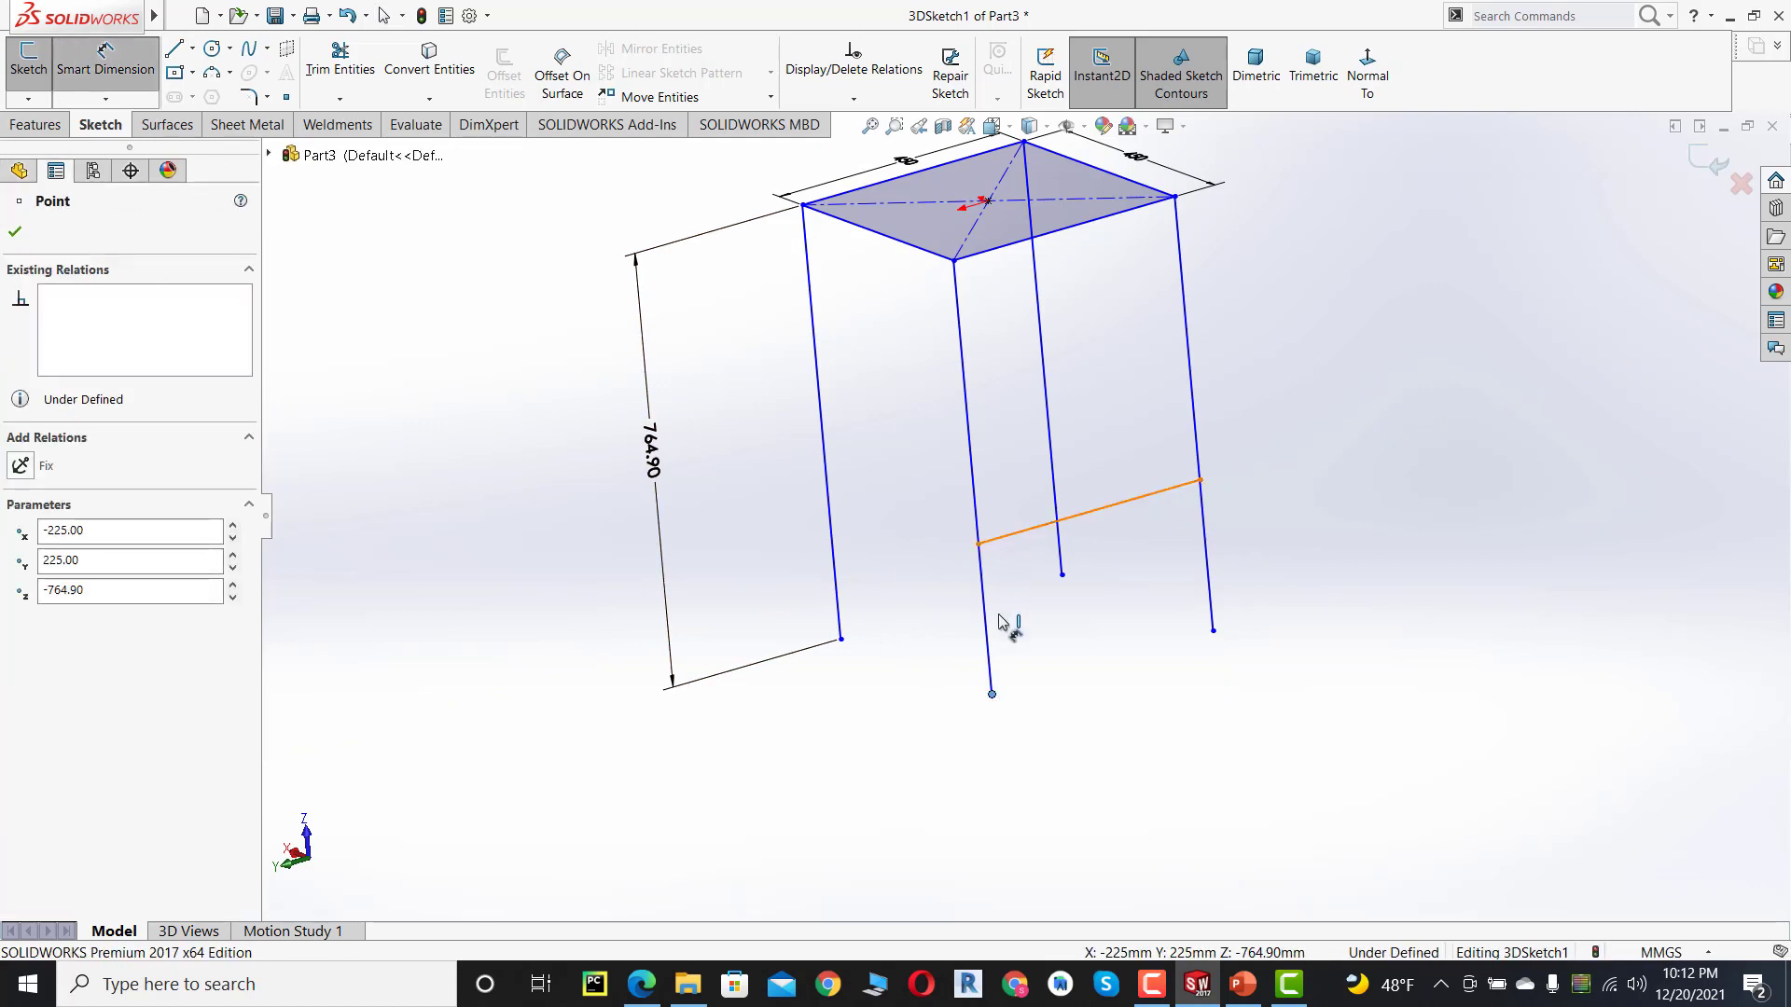
click(924, 671)
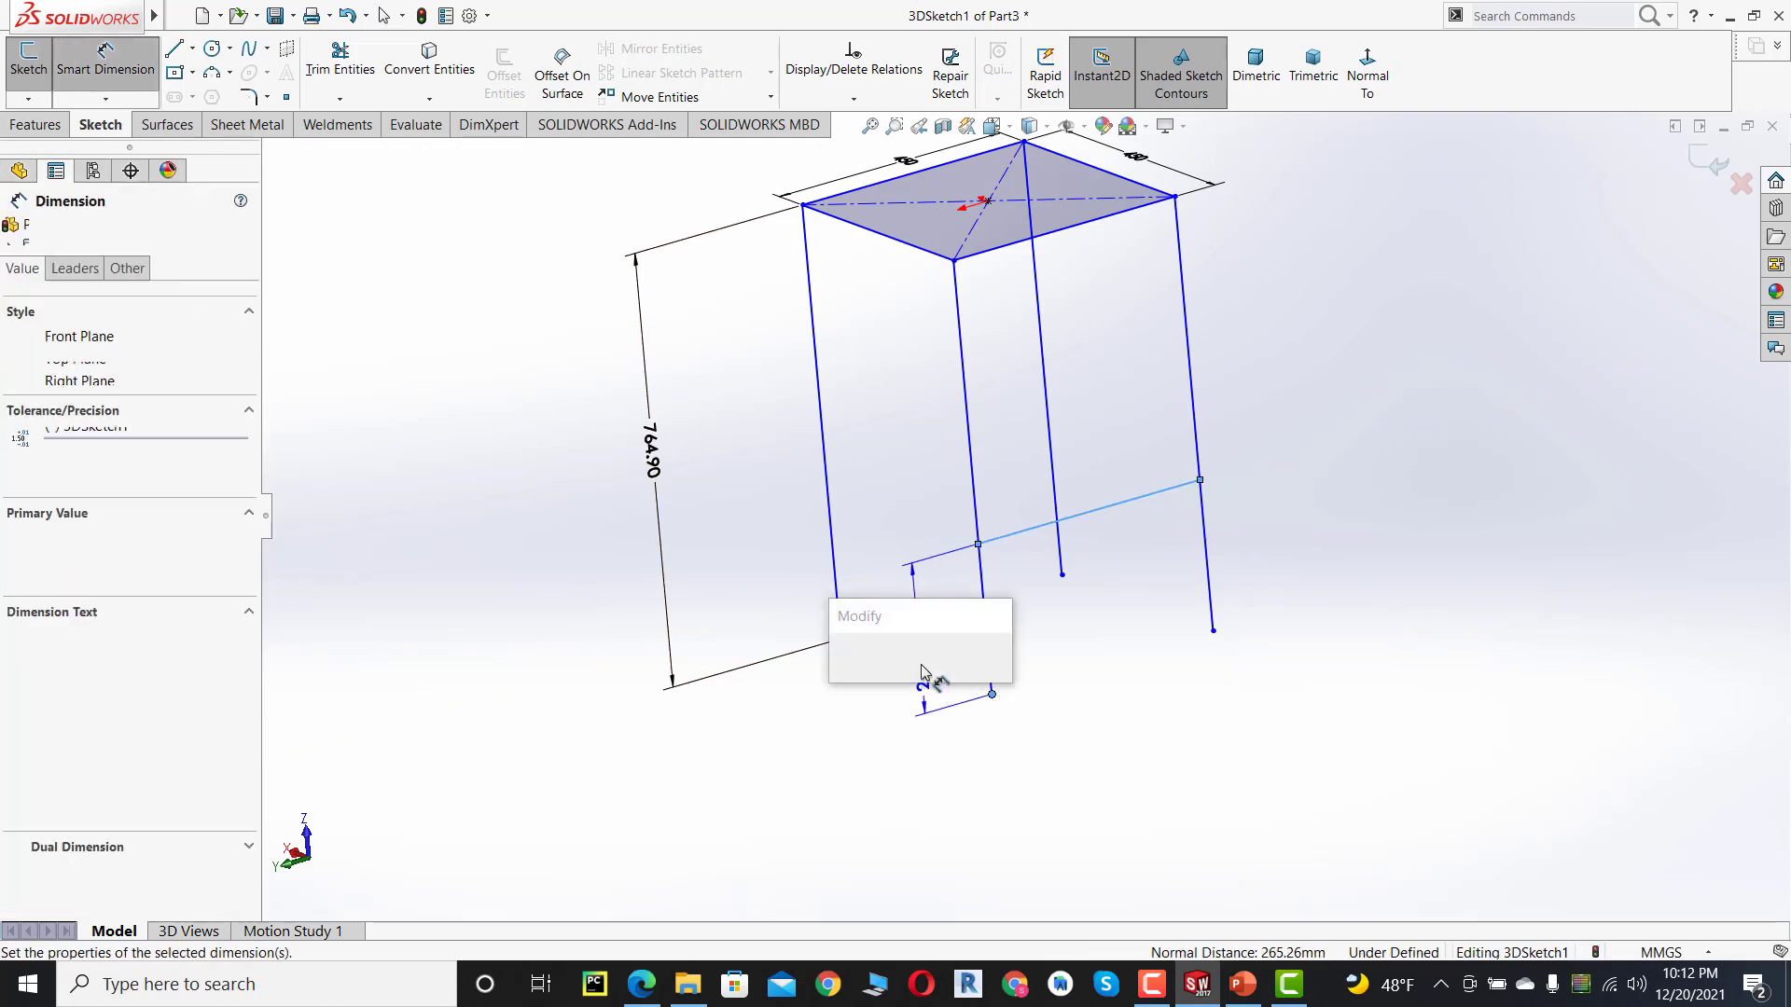
text(300)
key(Return)
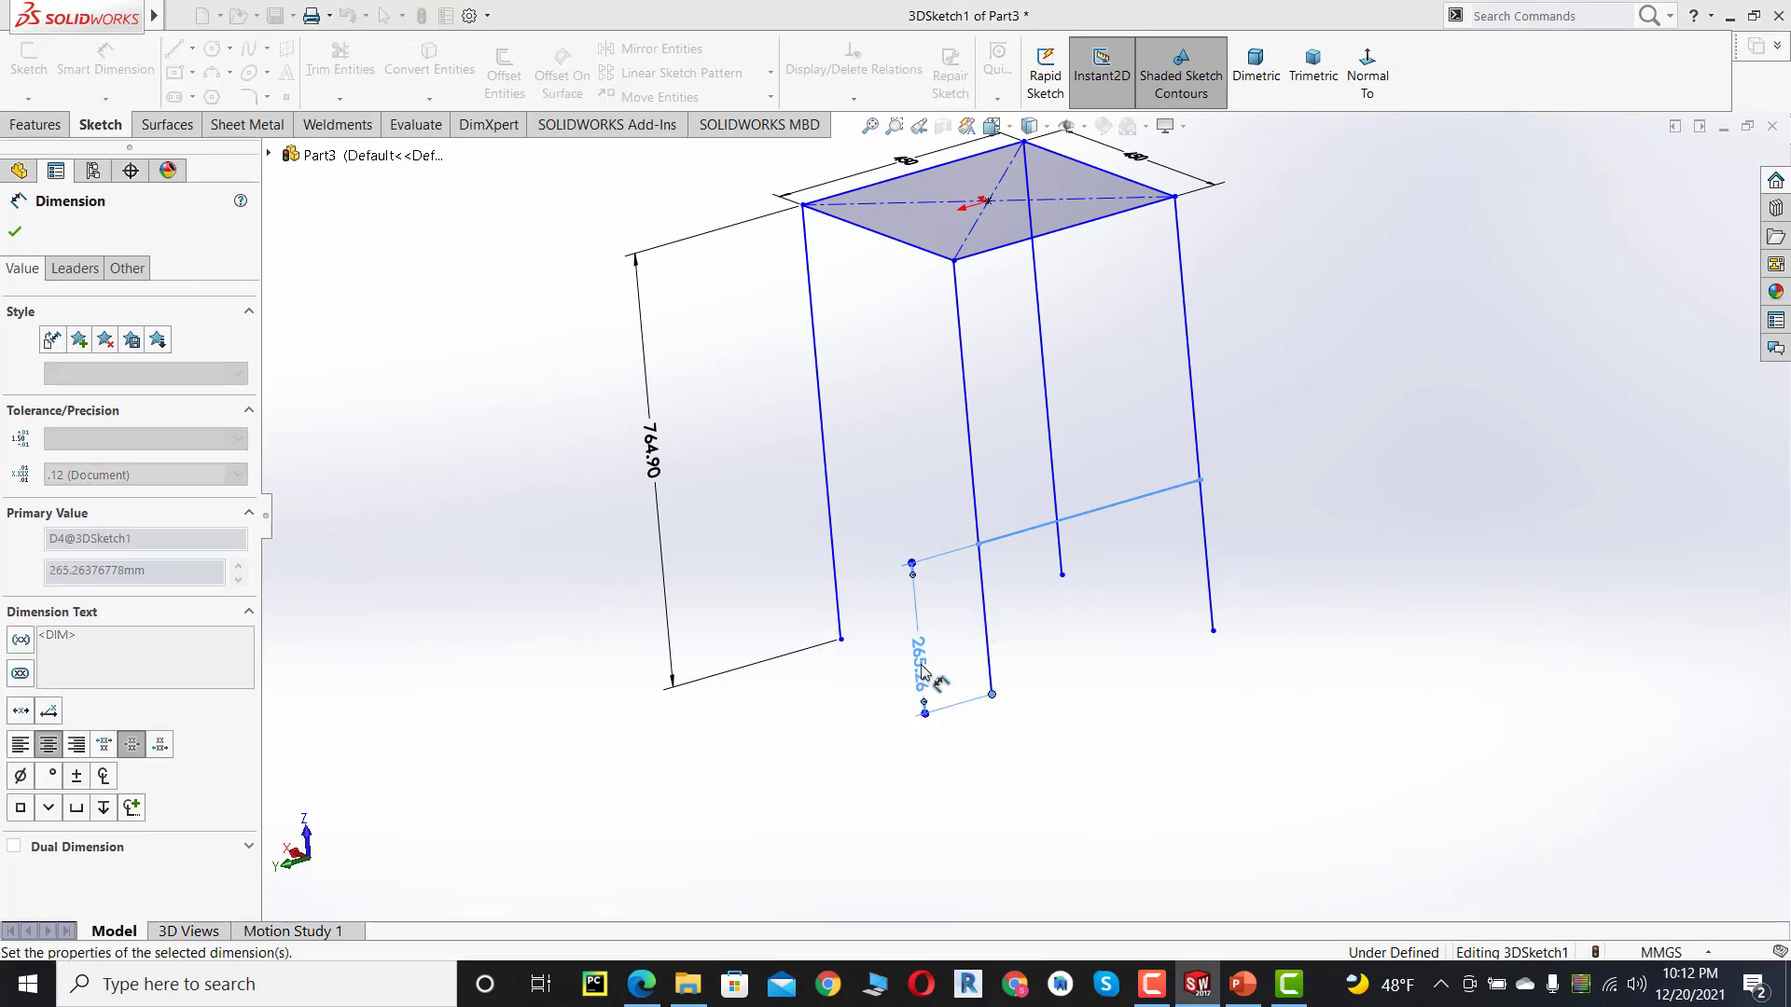
- Sketch a second lower rail line, about 450 mm long, from the first rail's -Y end to the +X, -Y leg
middle_drag(1285, 469, 1207, 627)
click(182, 54)
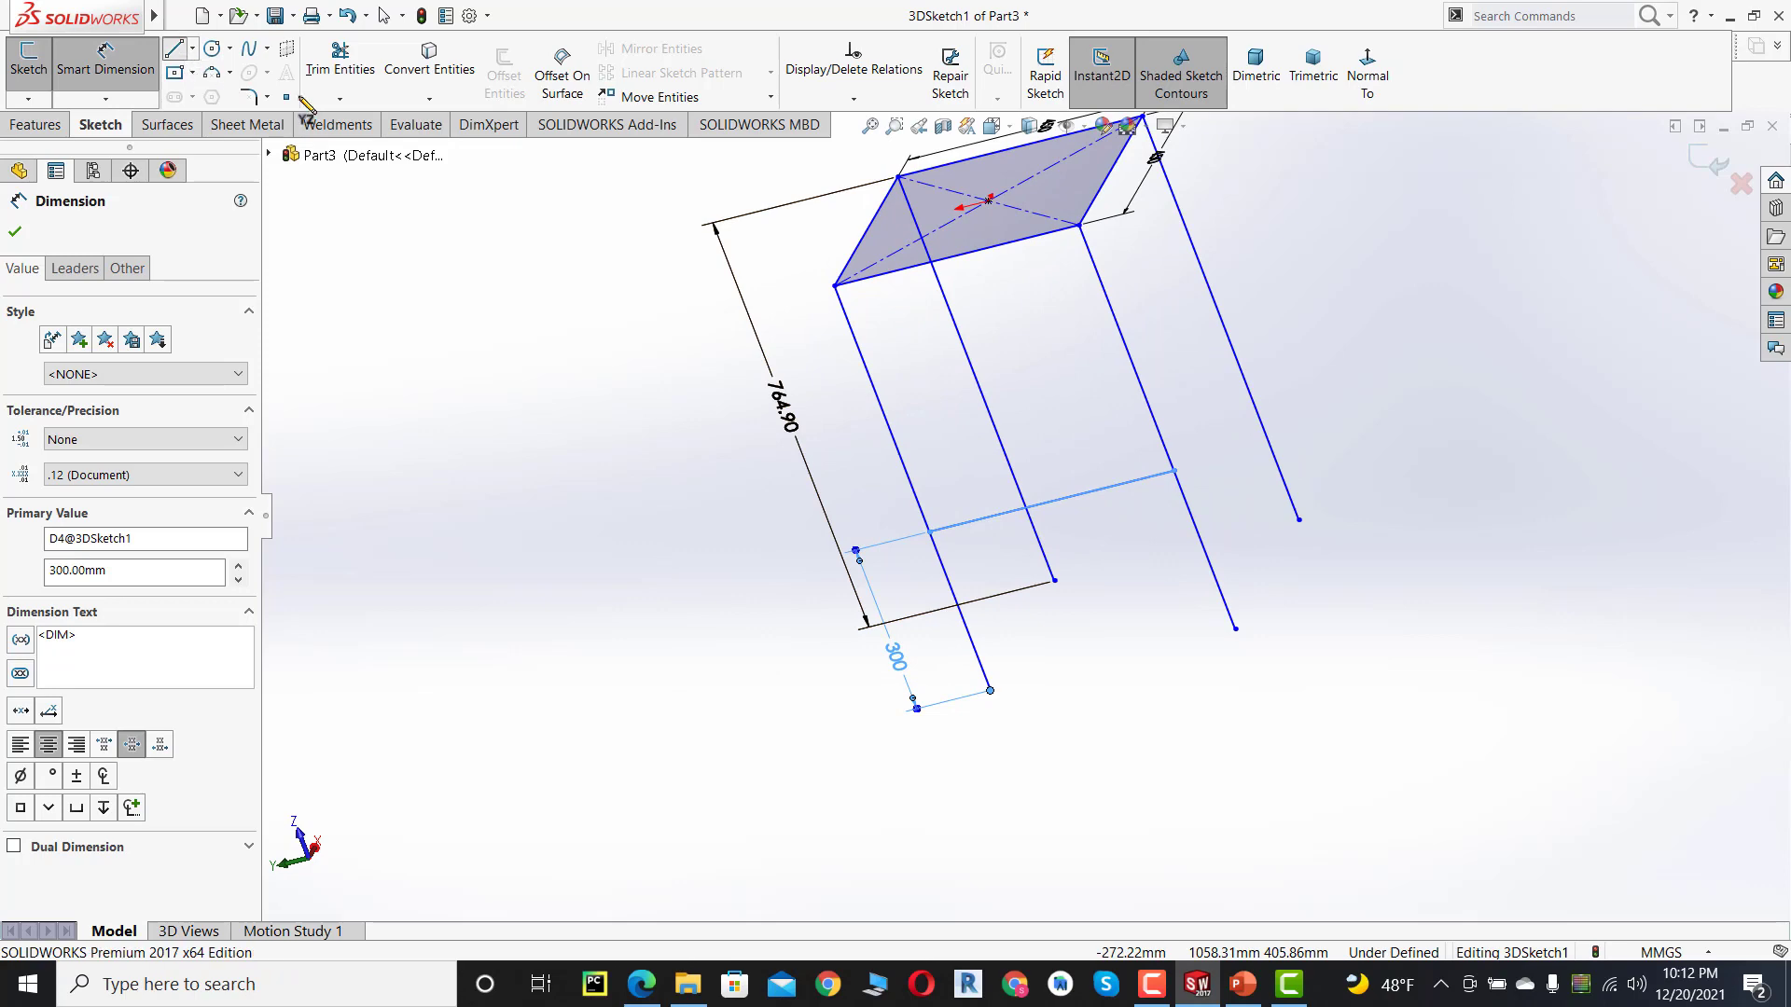
mouse_move(1359, 408)
middle_down()
mouse_move(1299, 452)
mouse_move(1302, 513)
middle_up()
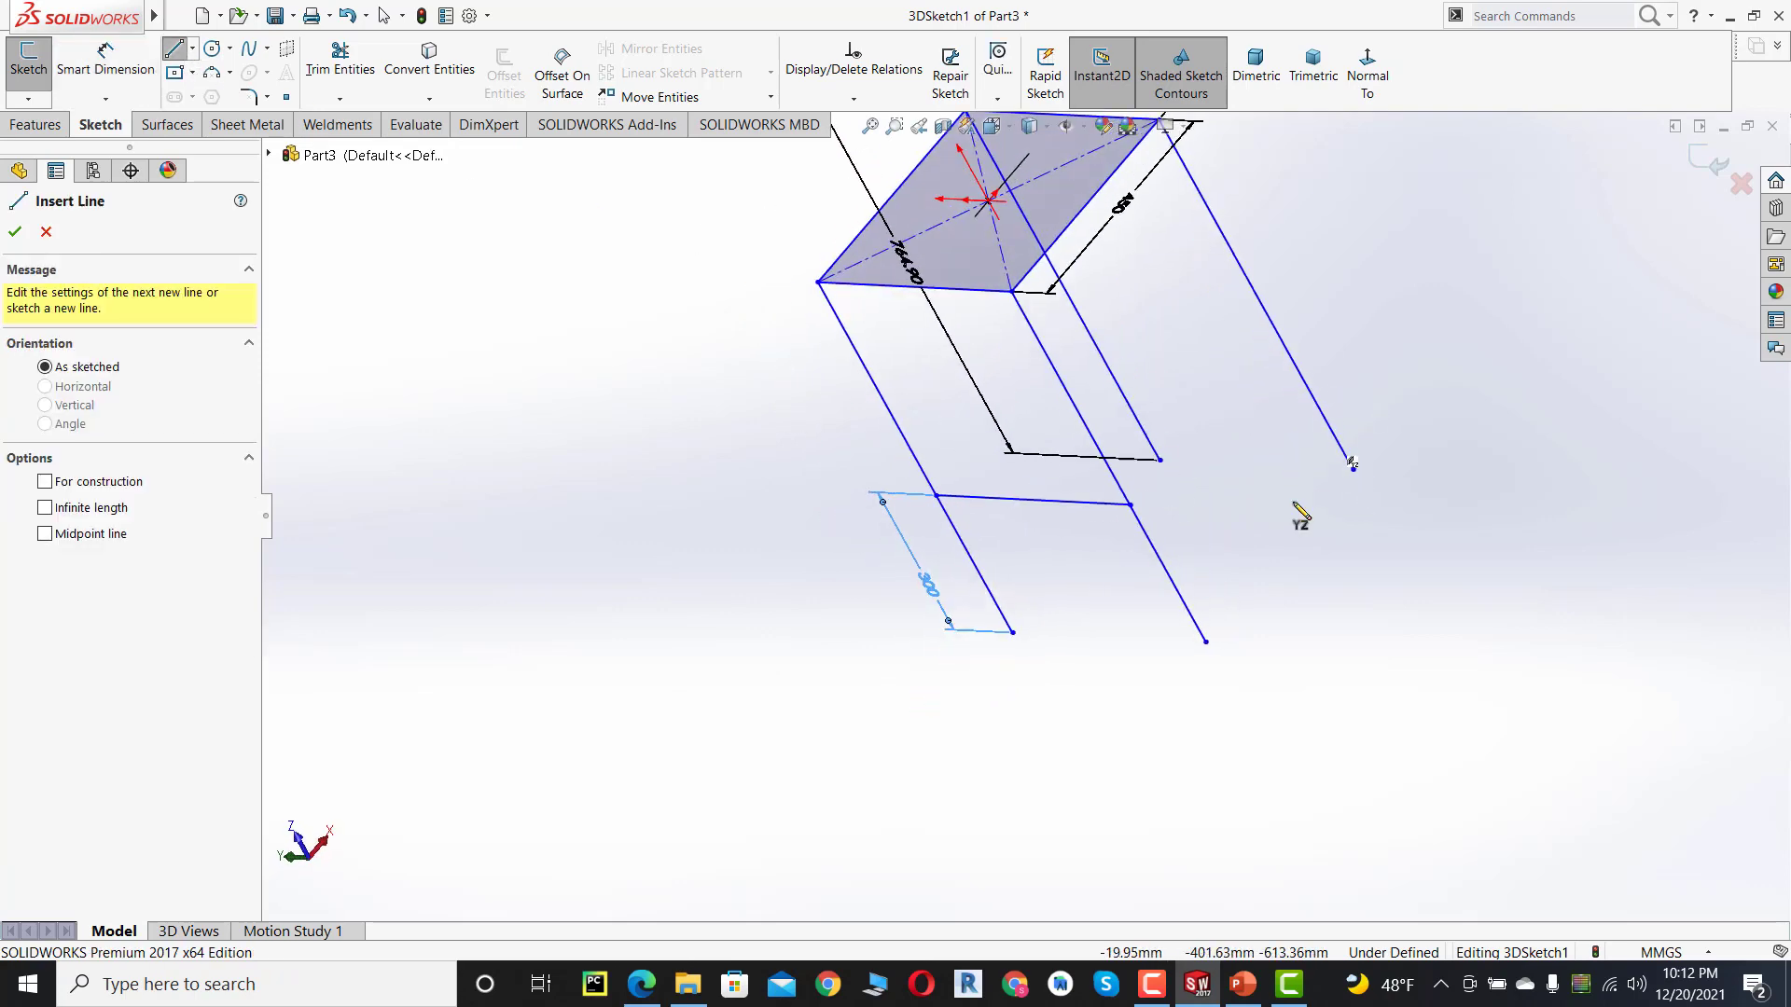
click(1130, 505)
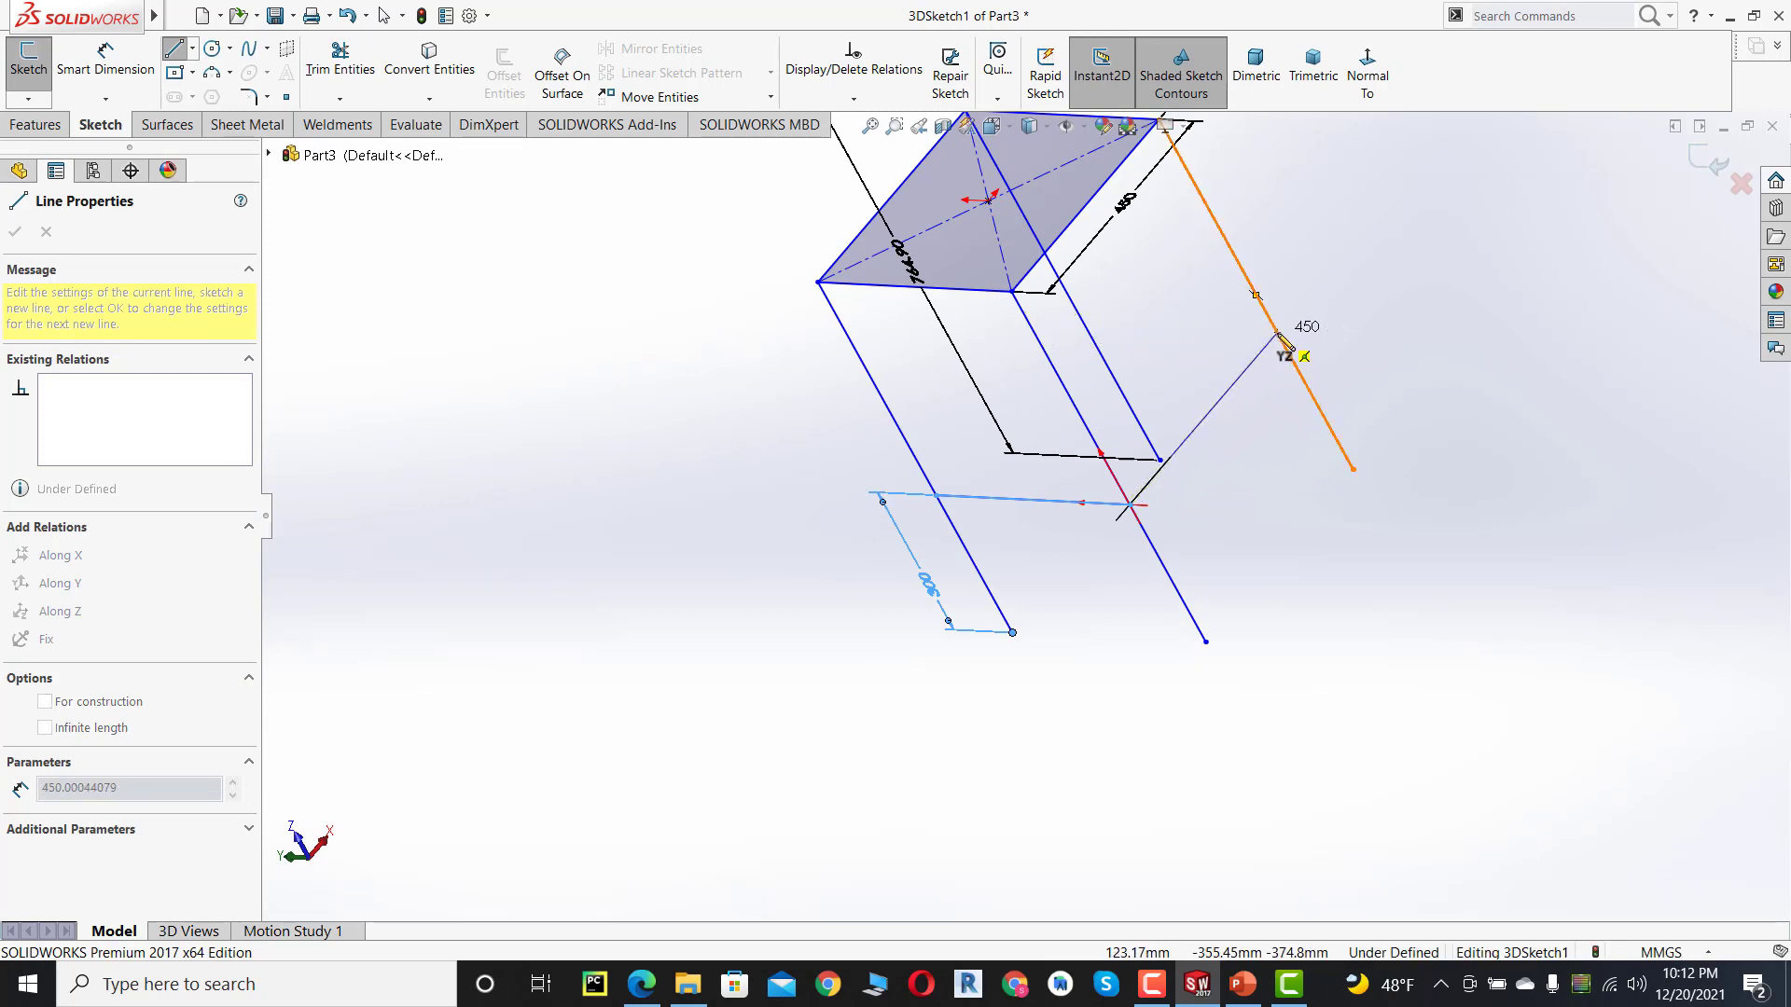
click(1278, 333)
mouse_move(1272, 430)
middle_down()
mouse_move(1363, 380)
mouse_move(1336, 383)
middle_up()
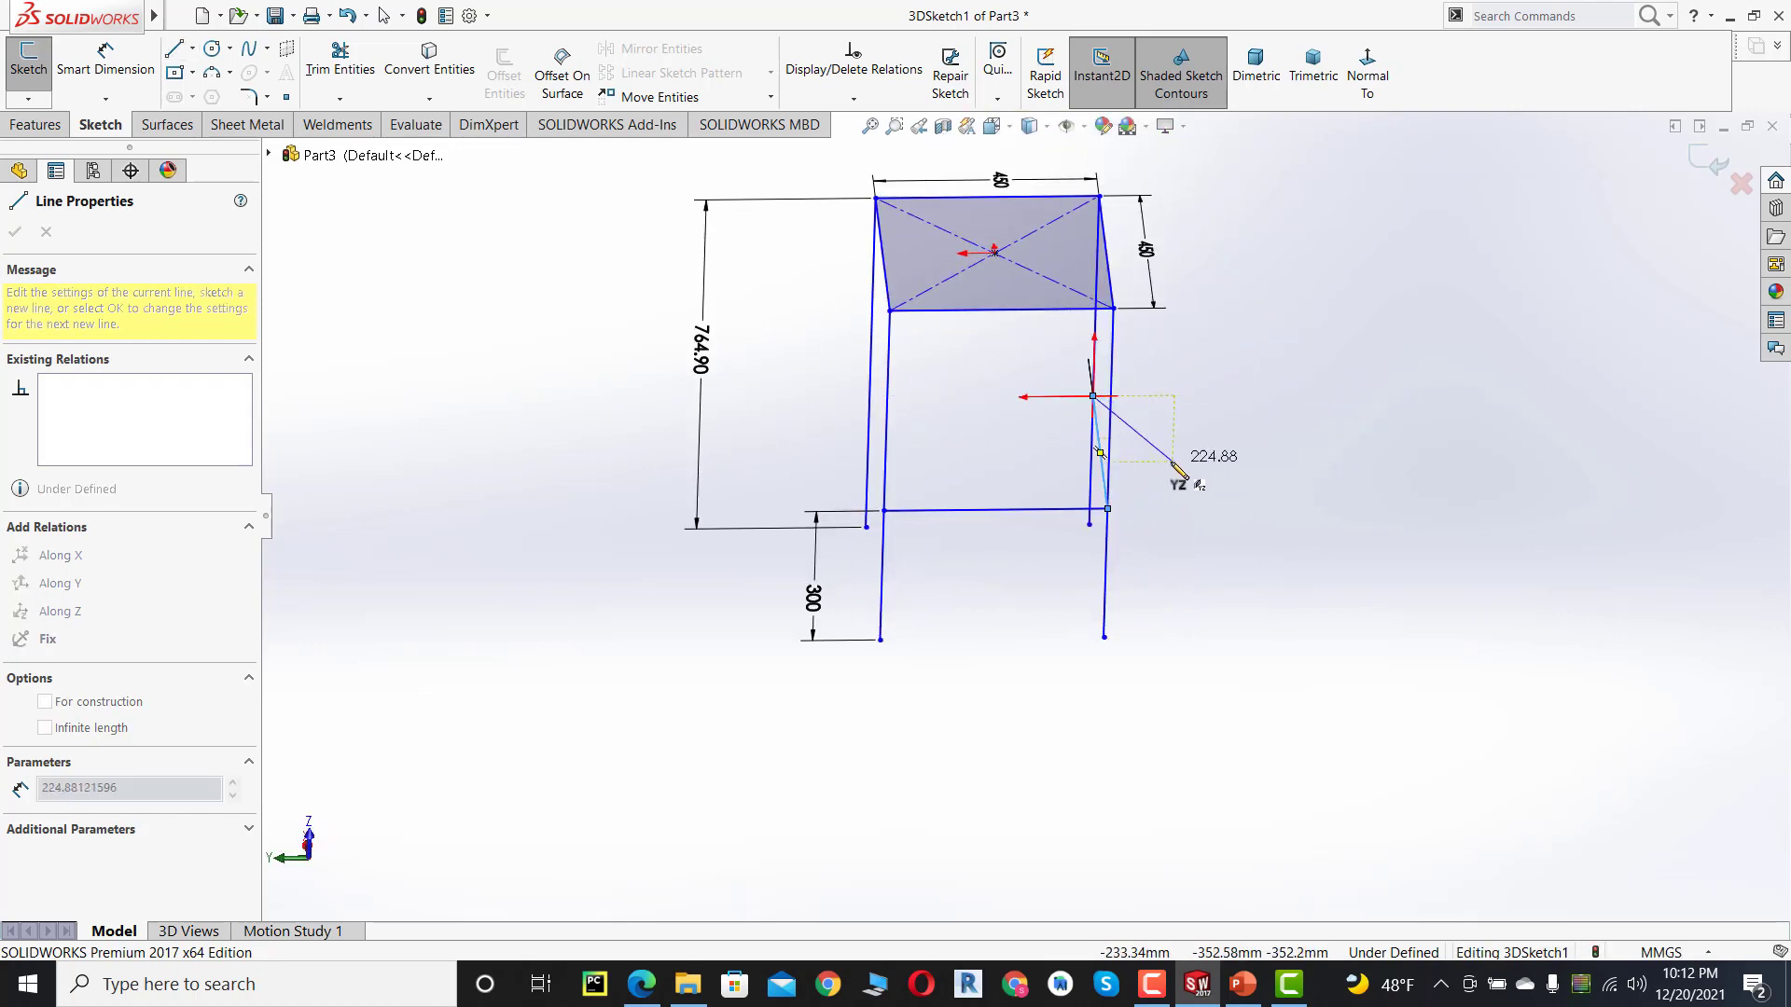
- Continue the lower rails with a 450 mm line along Y to the +X, +Y leg and a line closing at the first rail's +Y end
scroll(1030, 504, up, 2)
middle_drag(959, 452, 1042, 496)
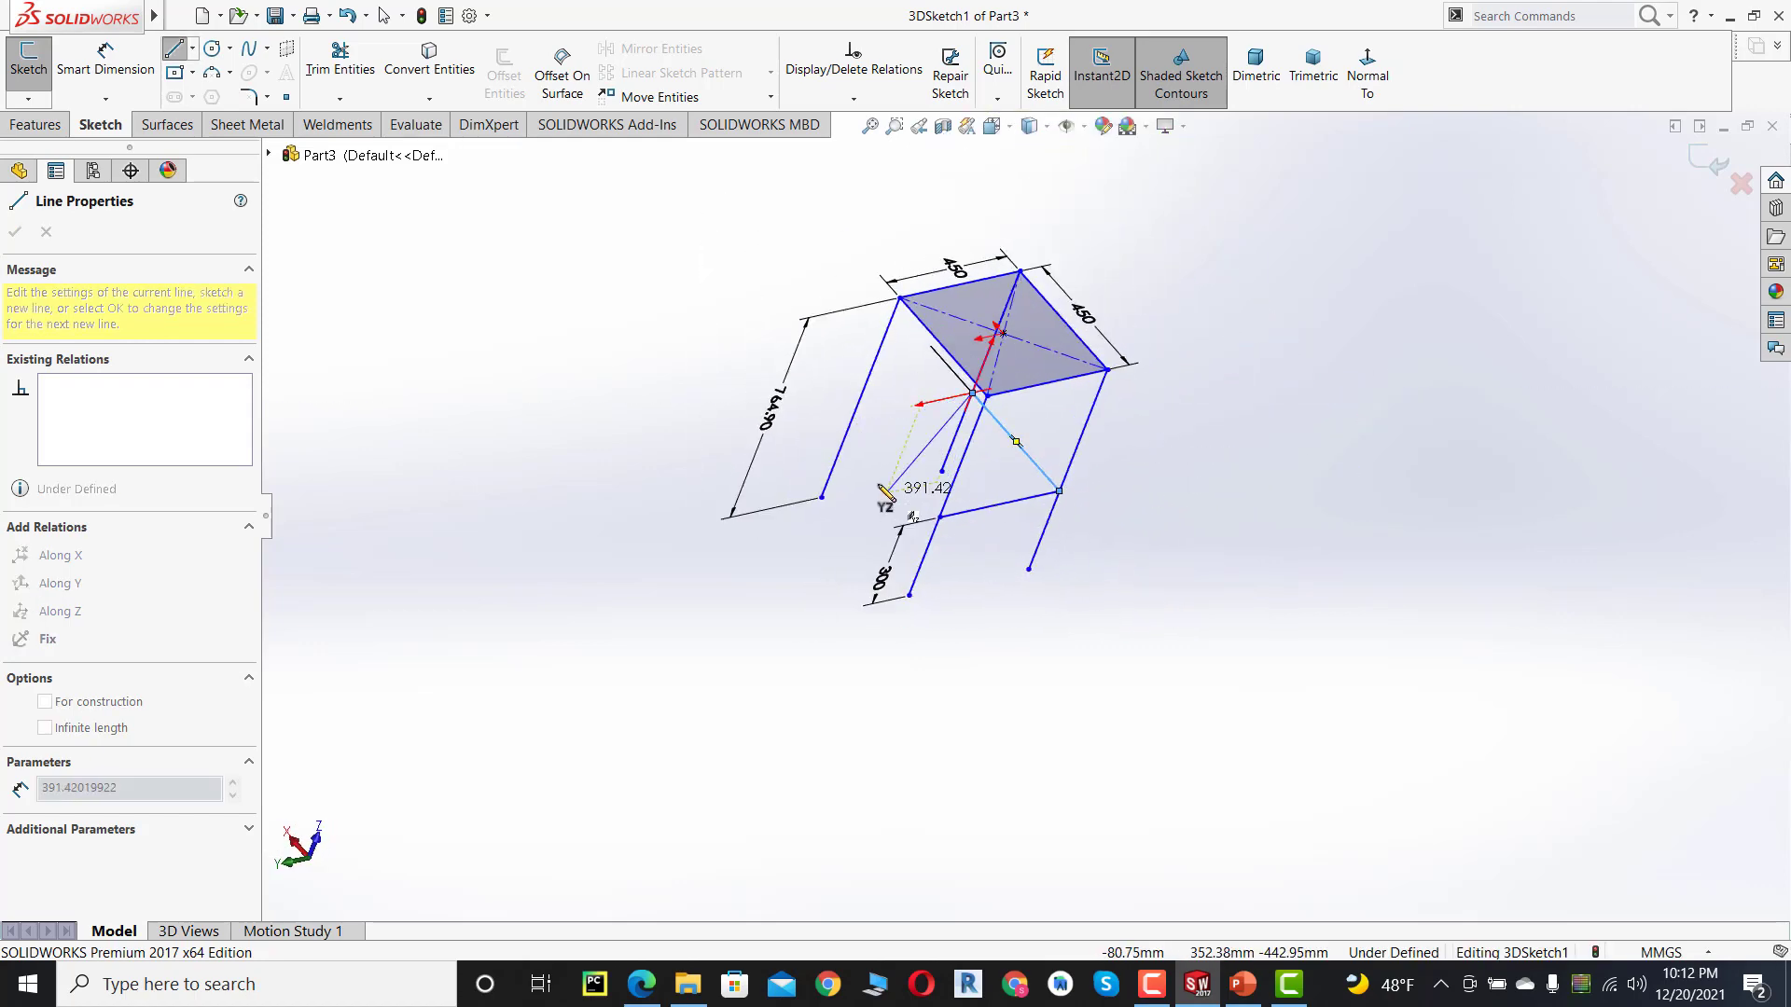
click(852, 420)
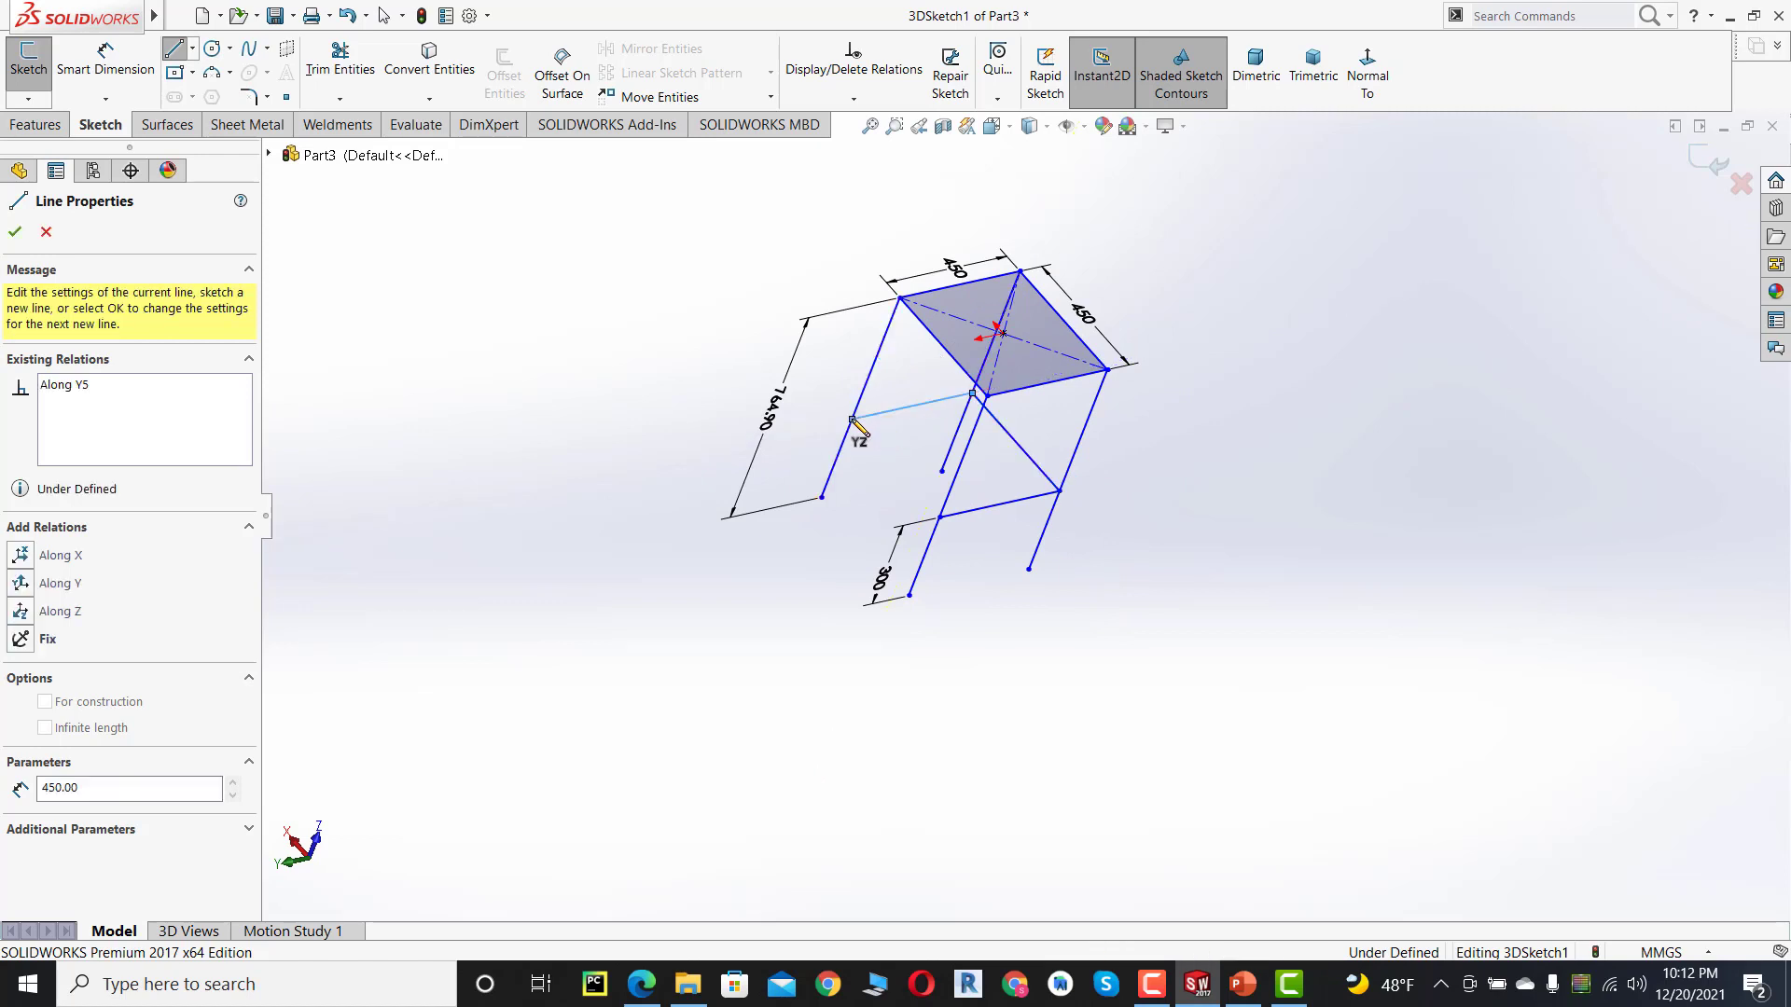
click(941, 518)
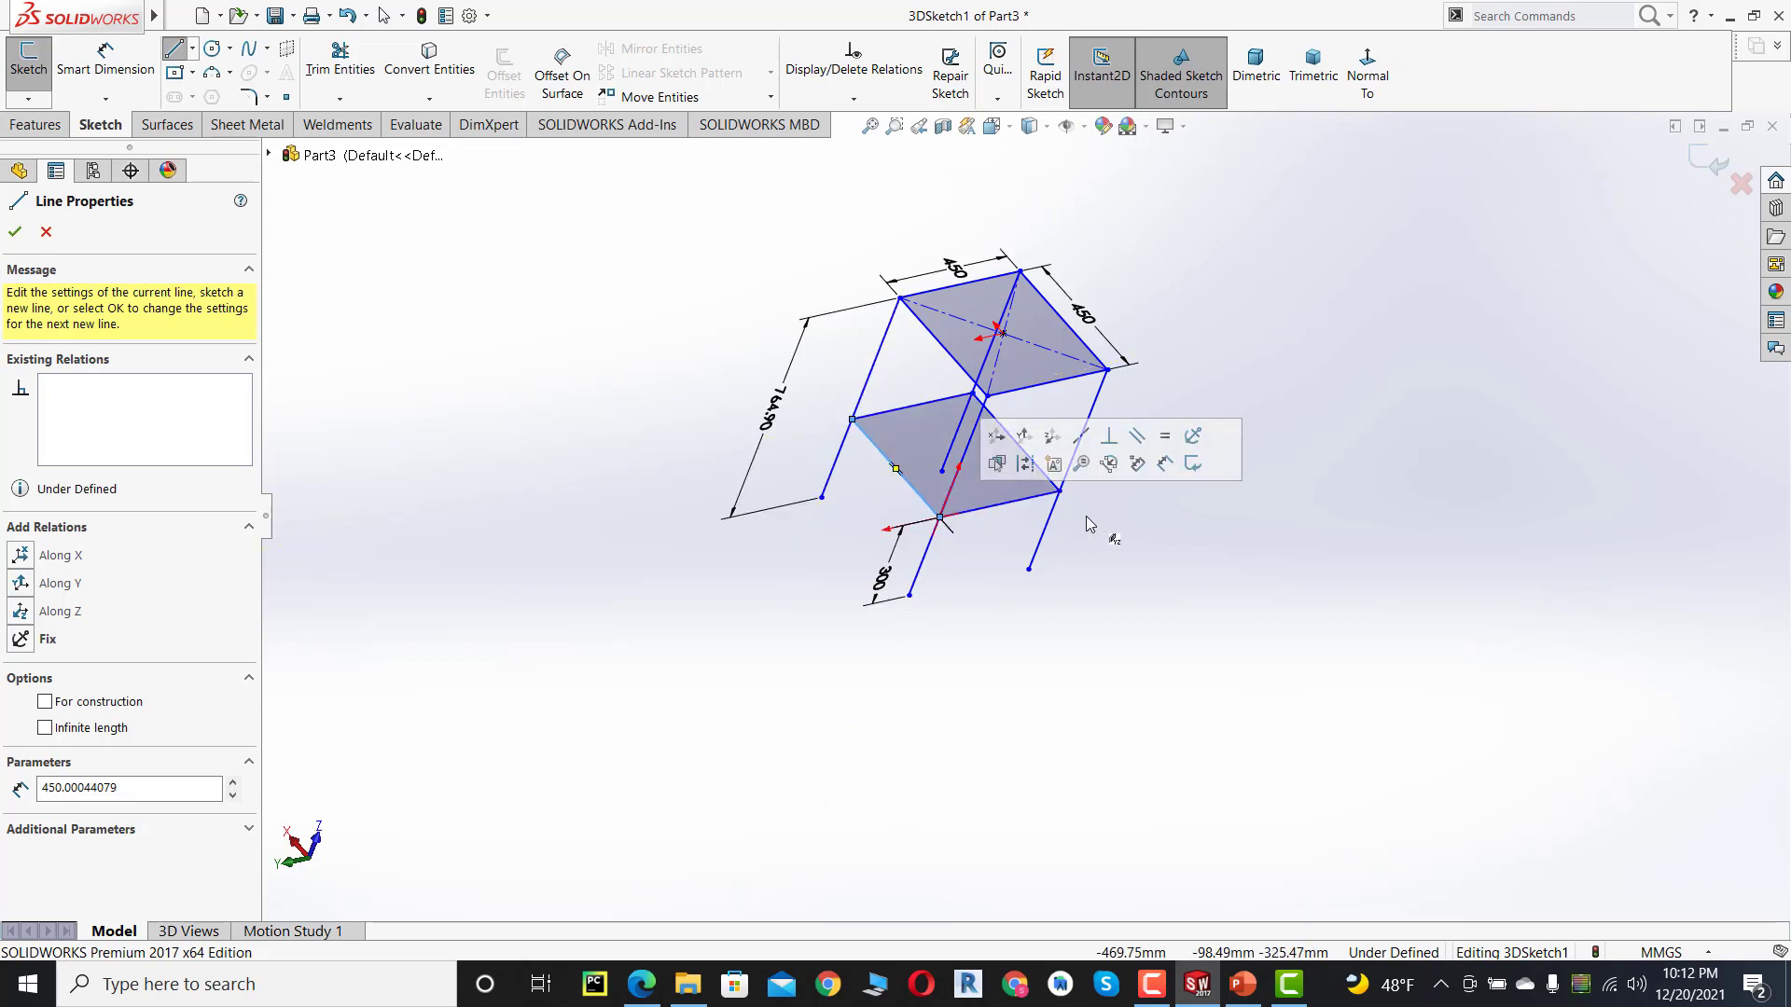
click(14, 232)
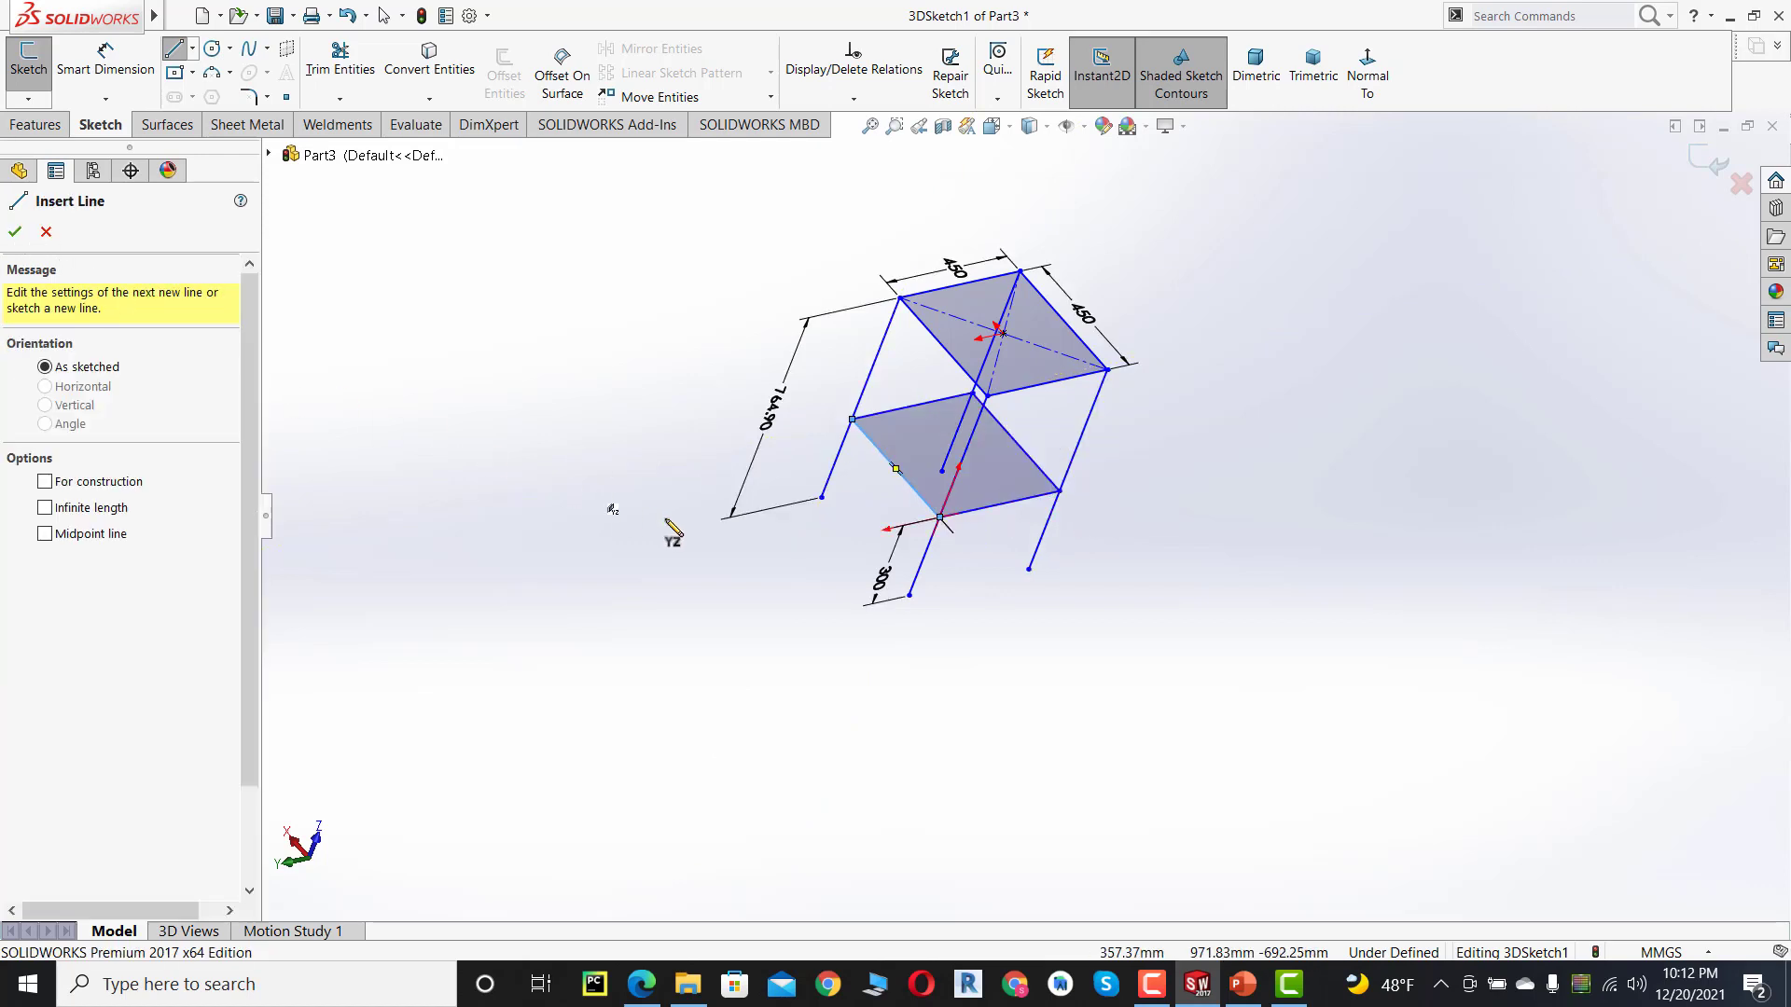
scroll(694, 525, up, 1)
mouse_move(694, 525)
middle_down()
mouse_move(823, 572)
mouse_move(826, 551)
mouse_move(1065, 541)
middle_up()
key(Escape)
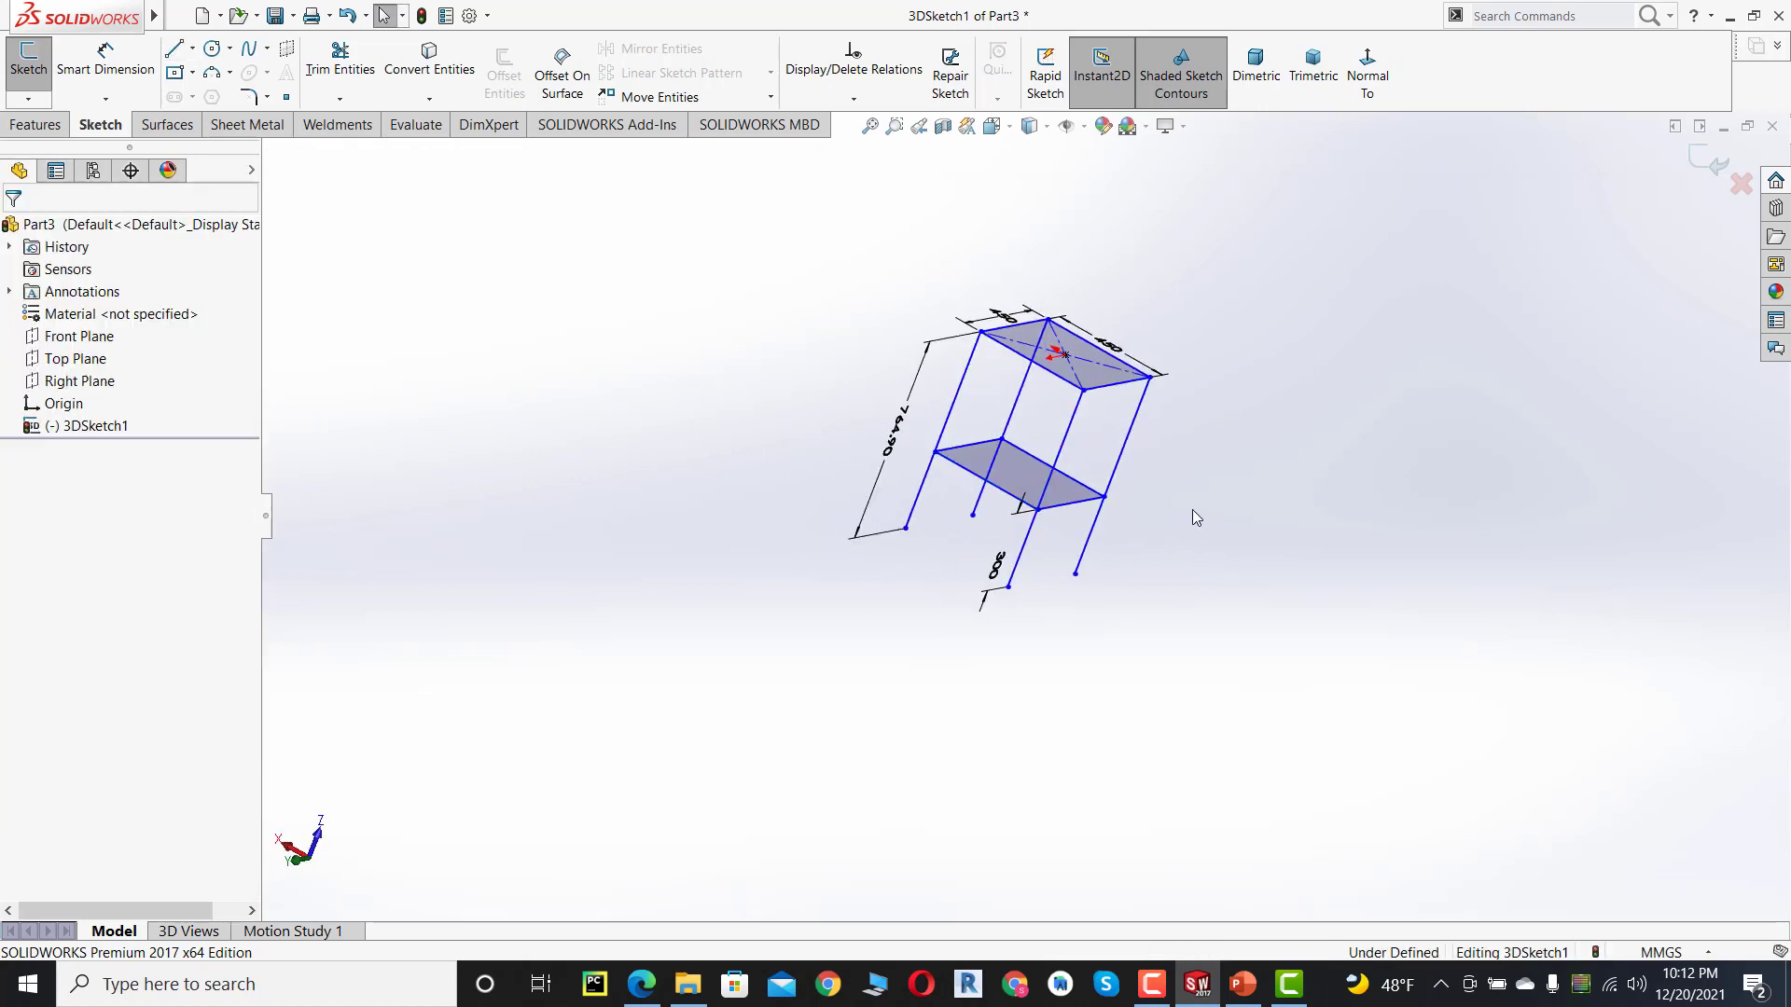
- Check the completed wireframe of the table and close the 3D sketch, ready for weldment features
scroll(1194, 545, up, 2)
scroll(1095, 451, down, 3)
mouse_move(1095, 450)
middle_down()
mouse_move(1039, 400)
mouse_move(1035, 366)
mouse_move(1072, 411)
mouse_move(931, 448)
middle_up()
scroll(1031, 456, up, 3)
scroll(1027, 451, down, 1)
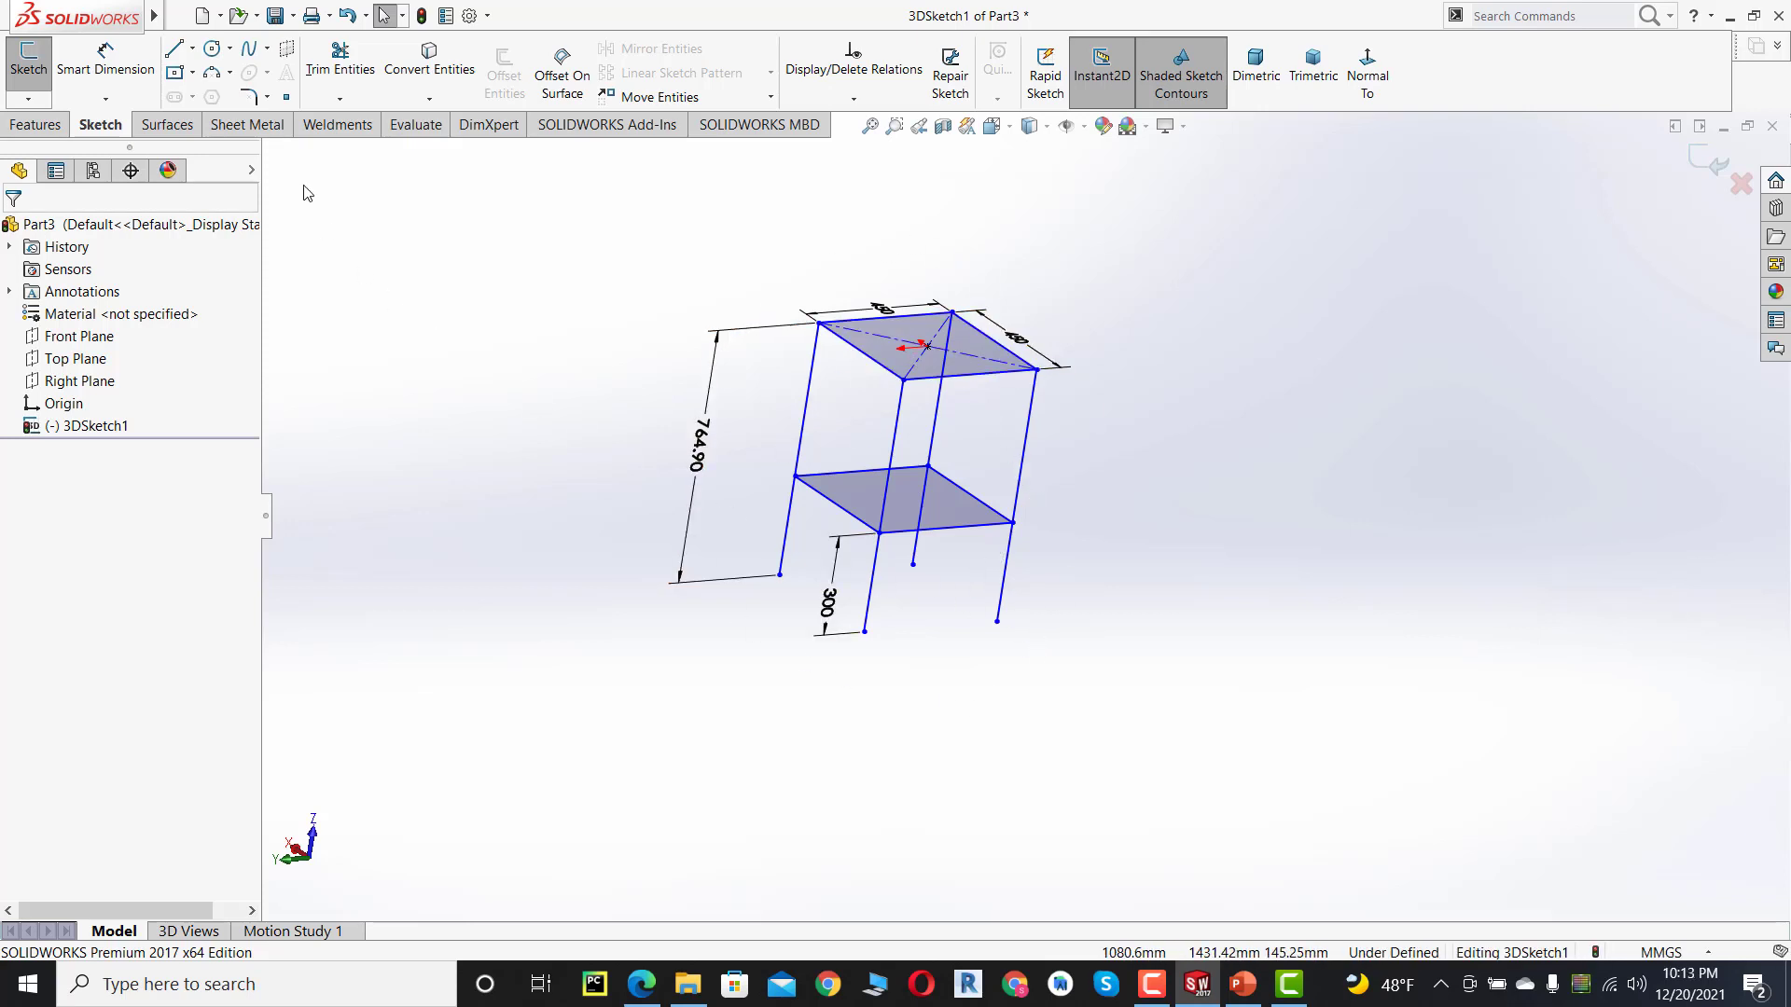
click(334, 125)
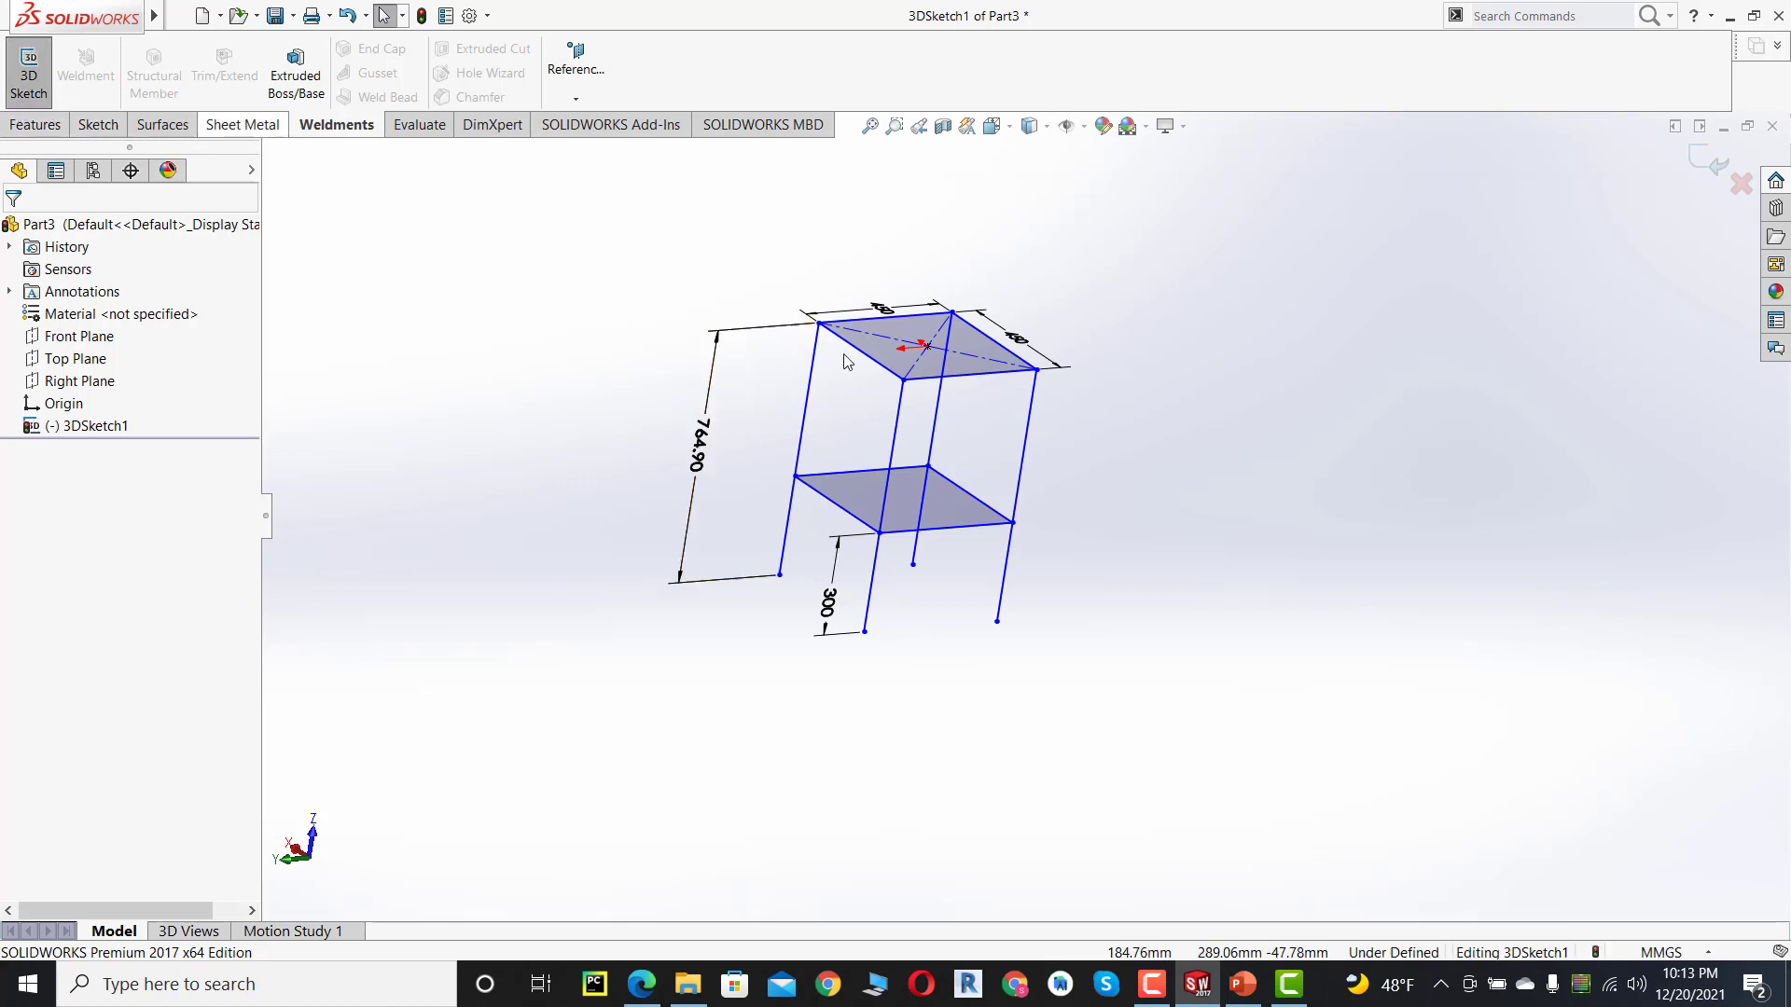
click(1698, 166)
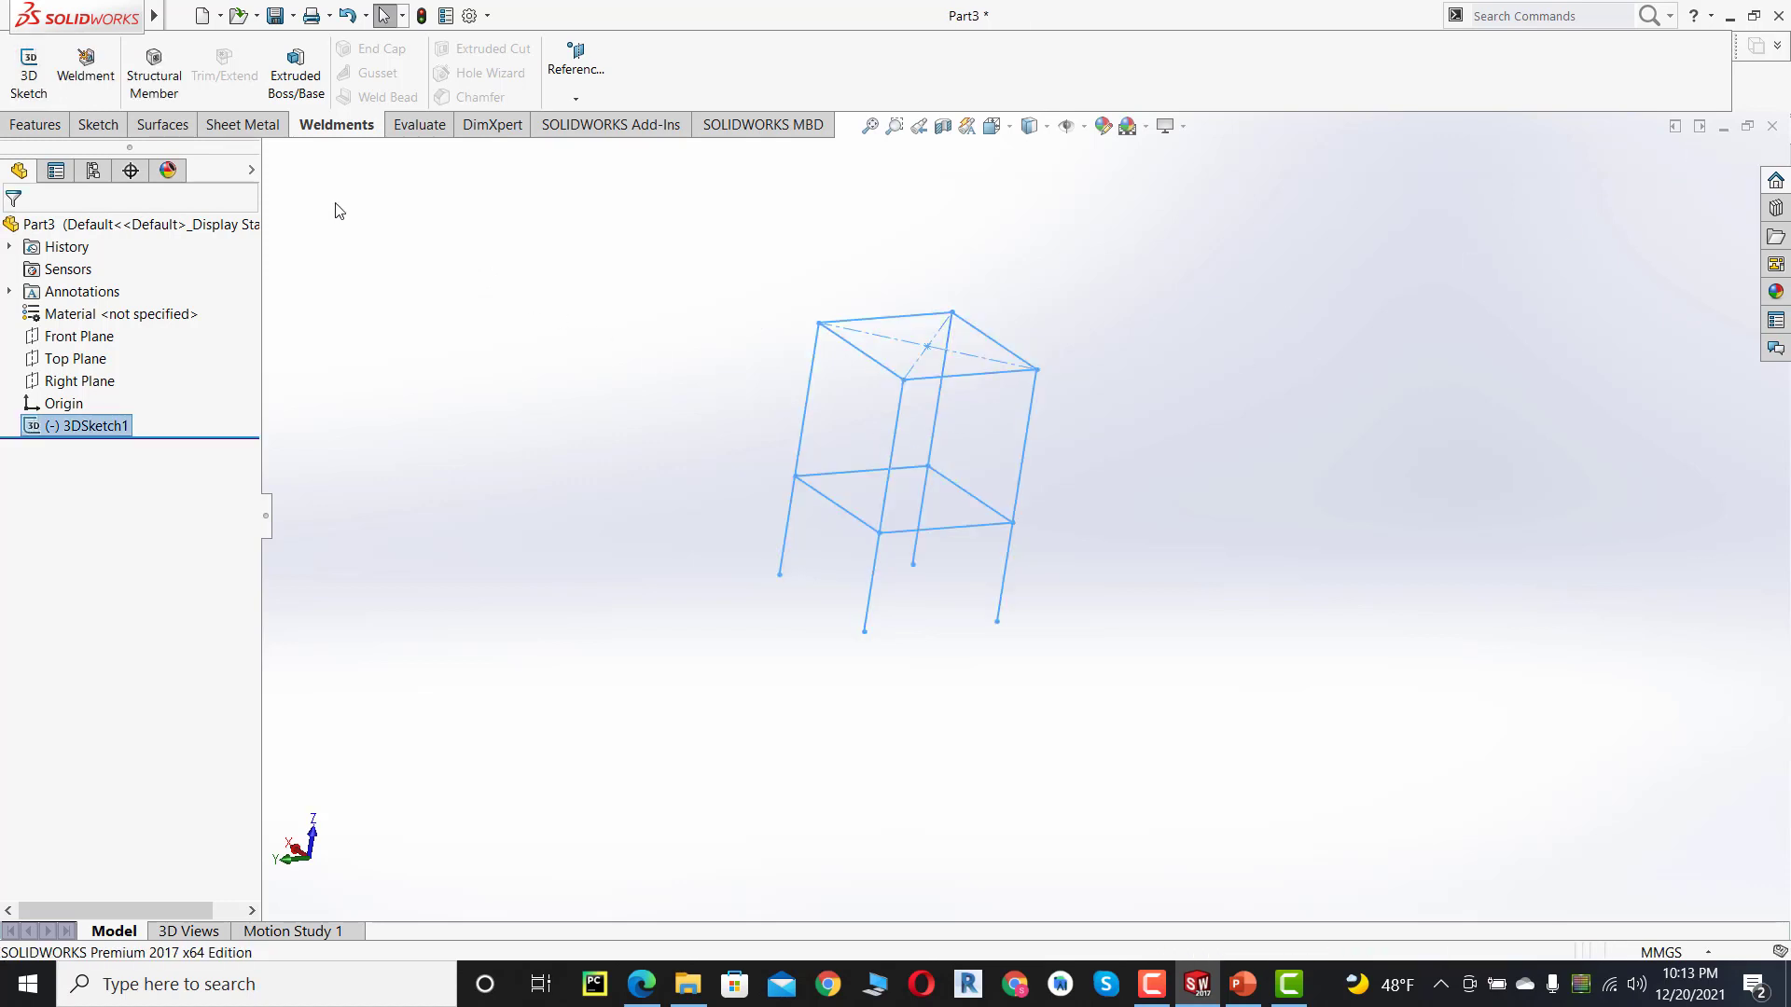
- Start a Structural Member with the ansi inch standard, square tube type and 2 x 2 x 0.25 size
click(155, 82)
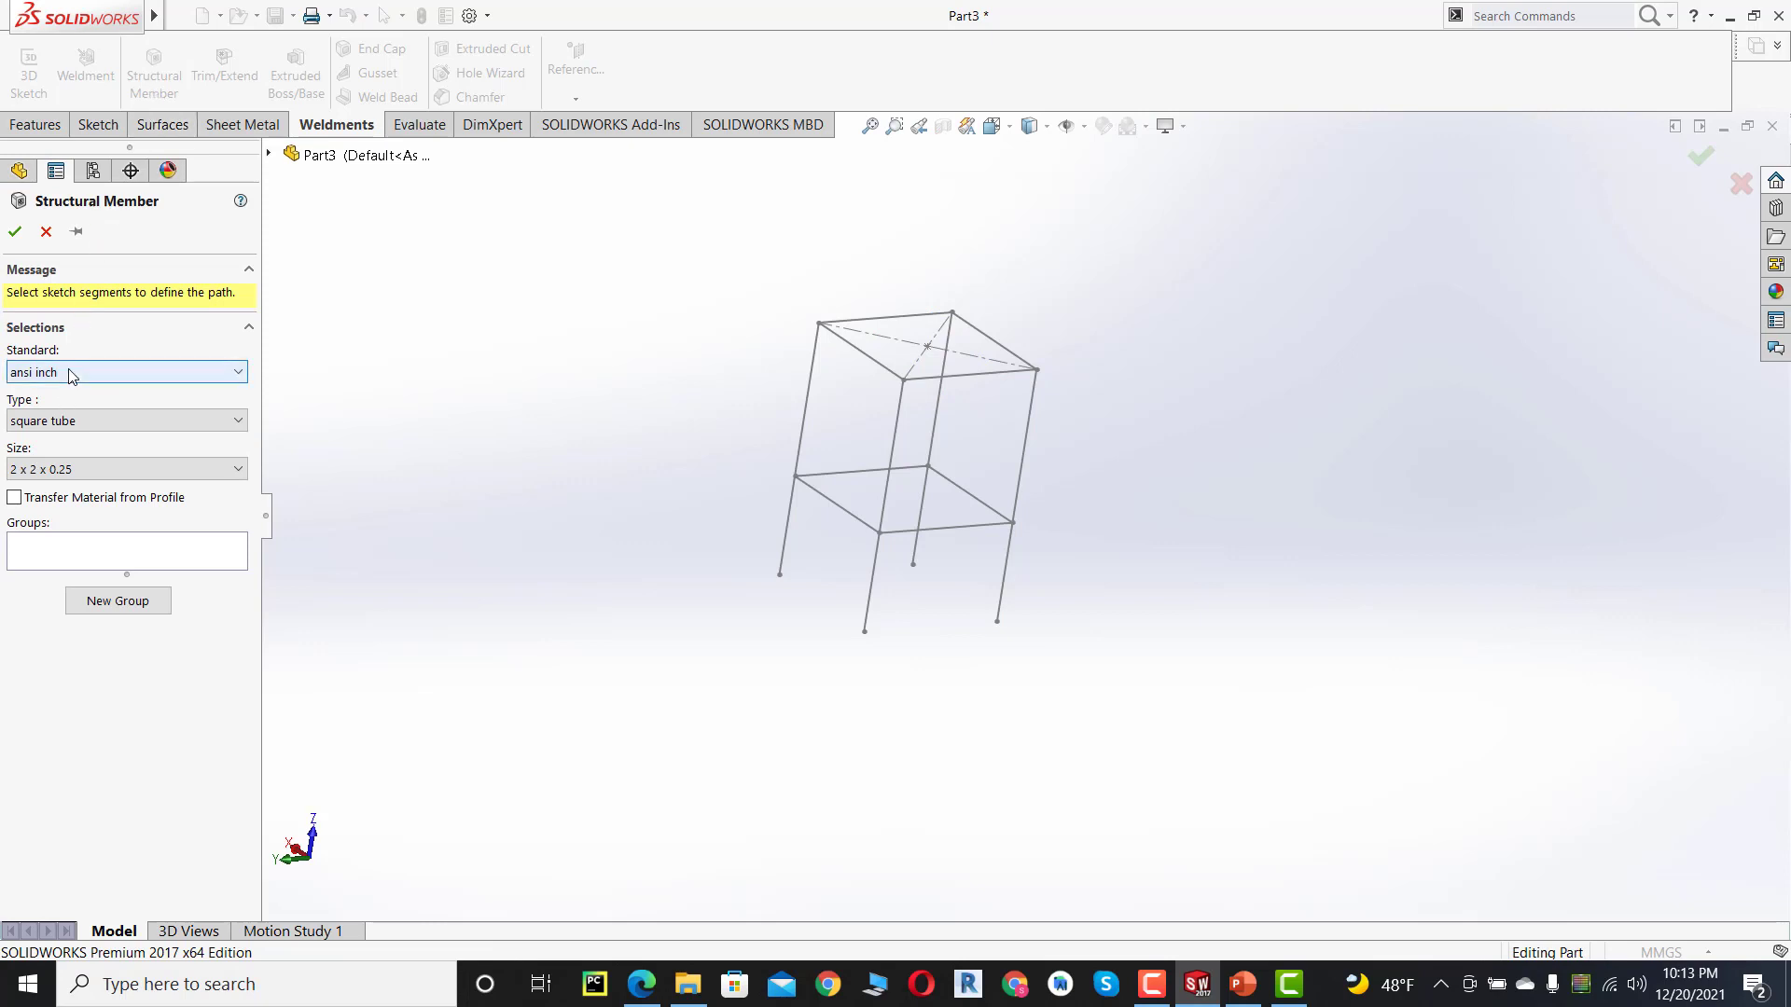
click(68, 426)
click(68, 426)
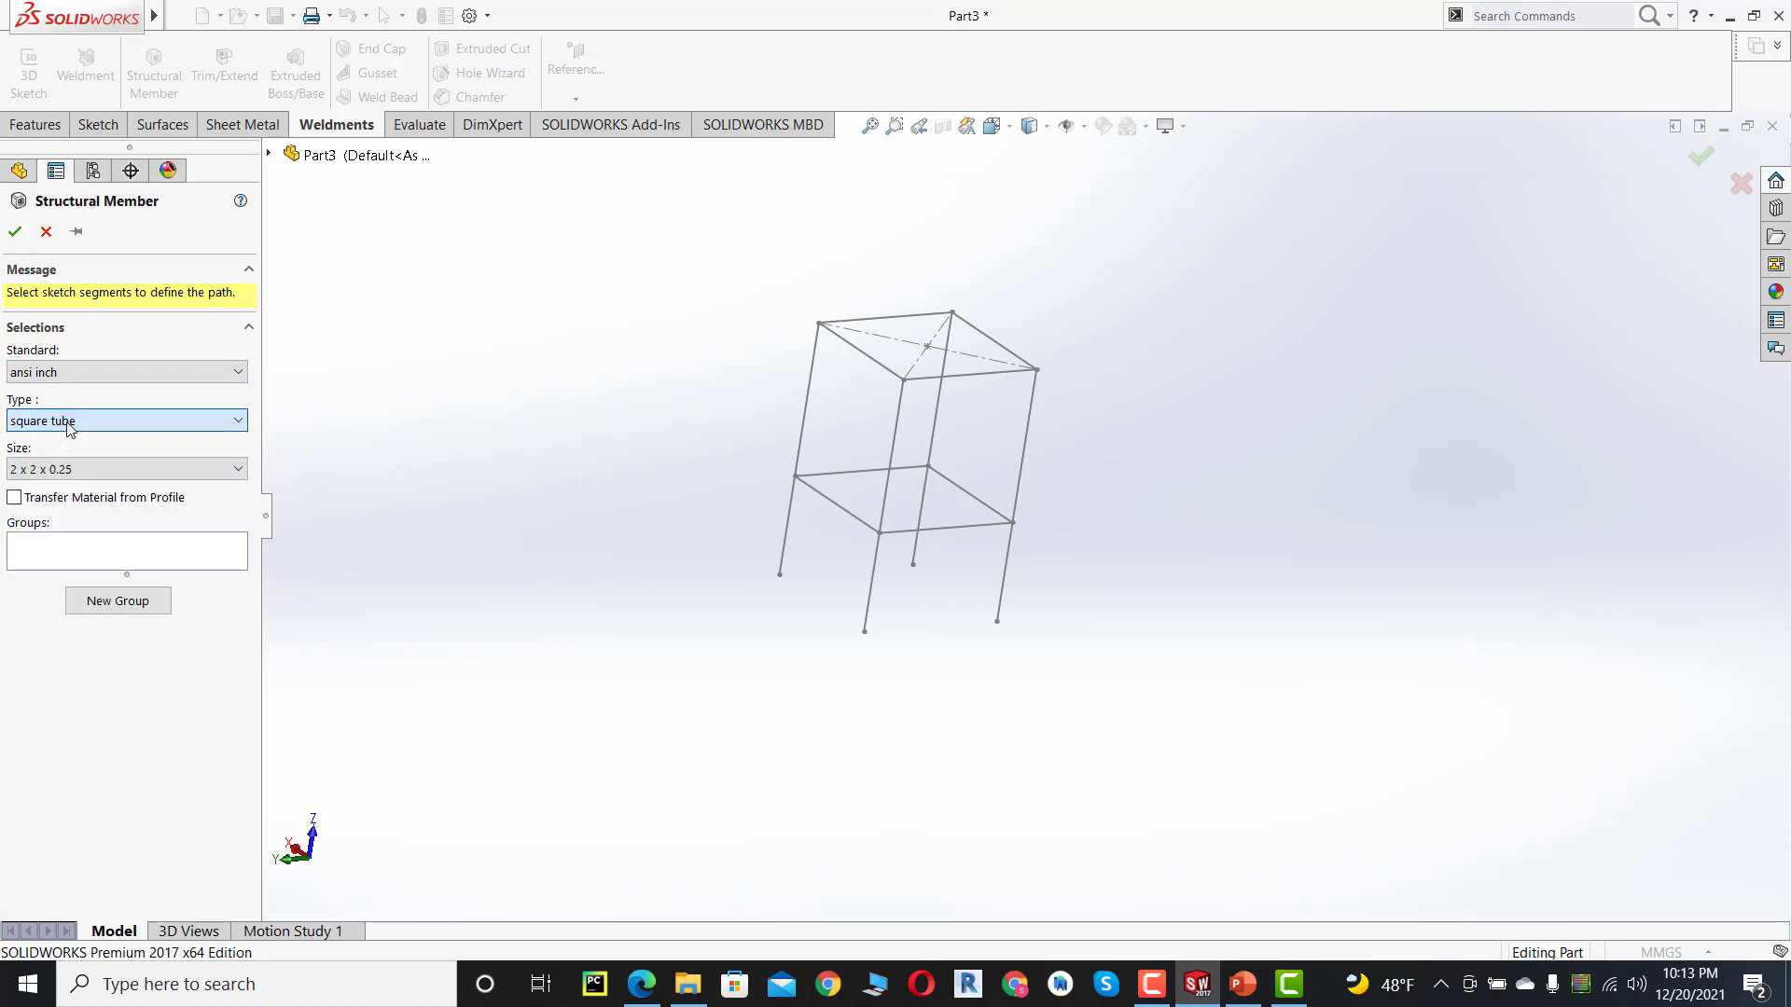
click(65, 471)
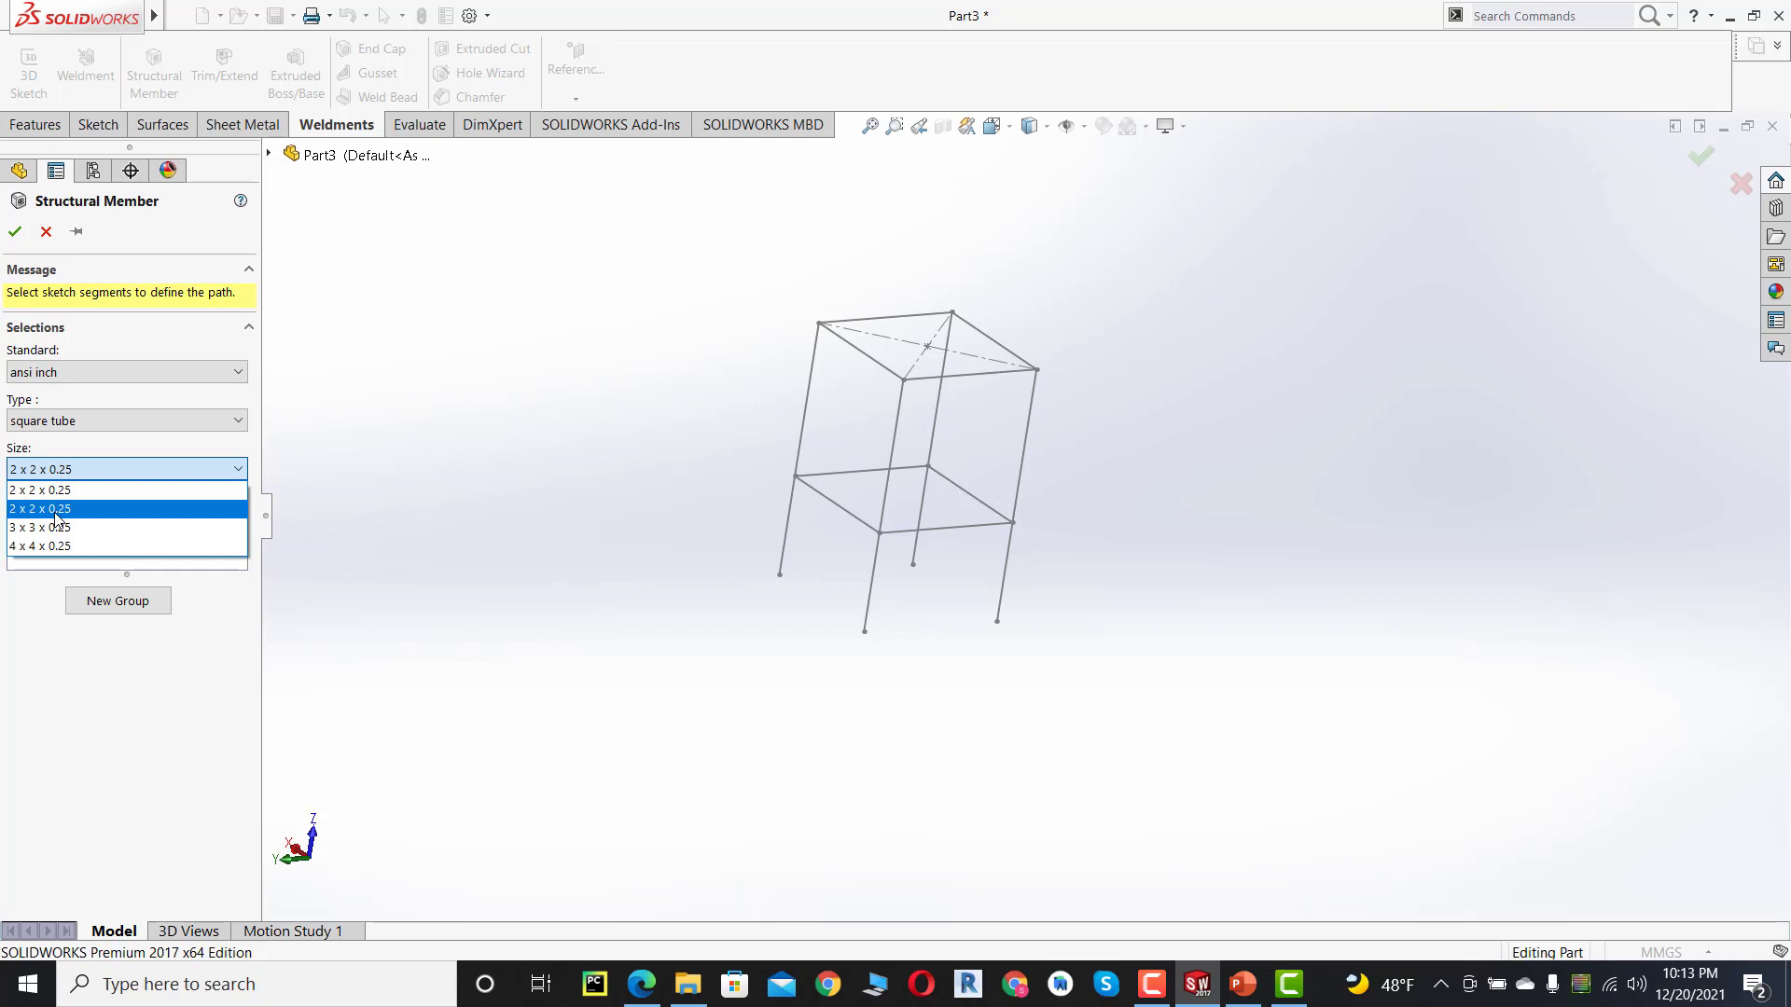
click(56, 511)
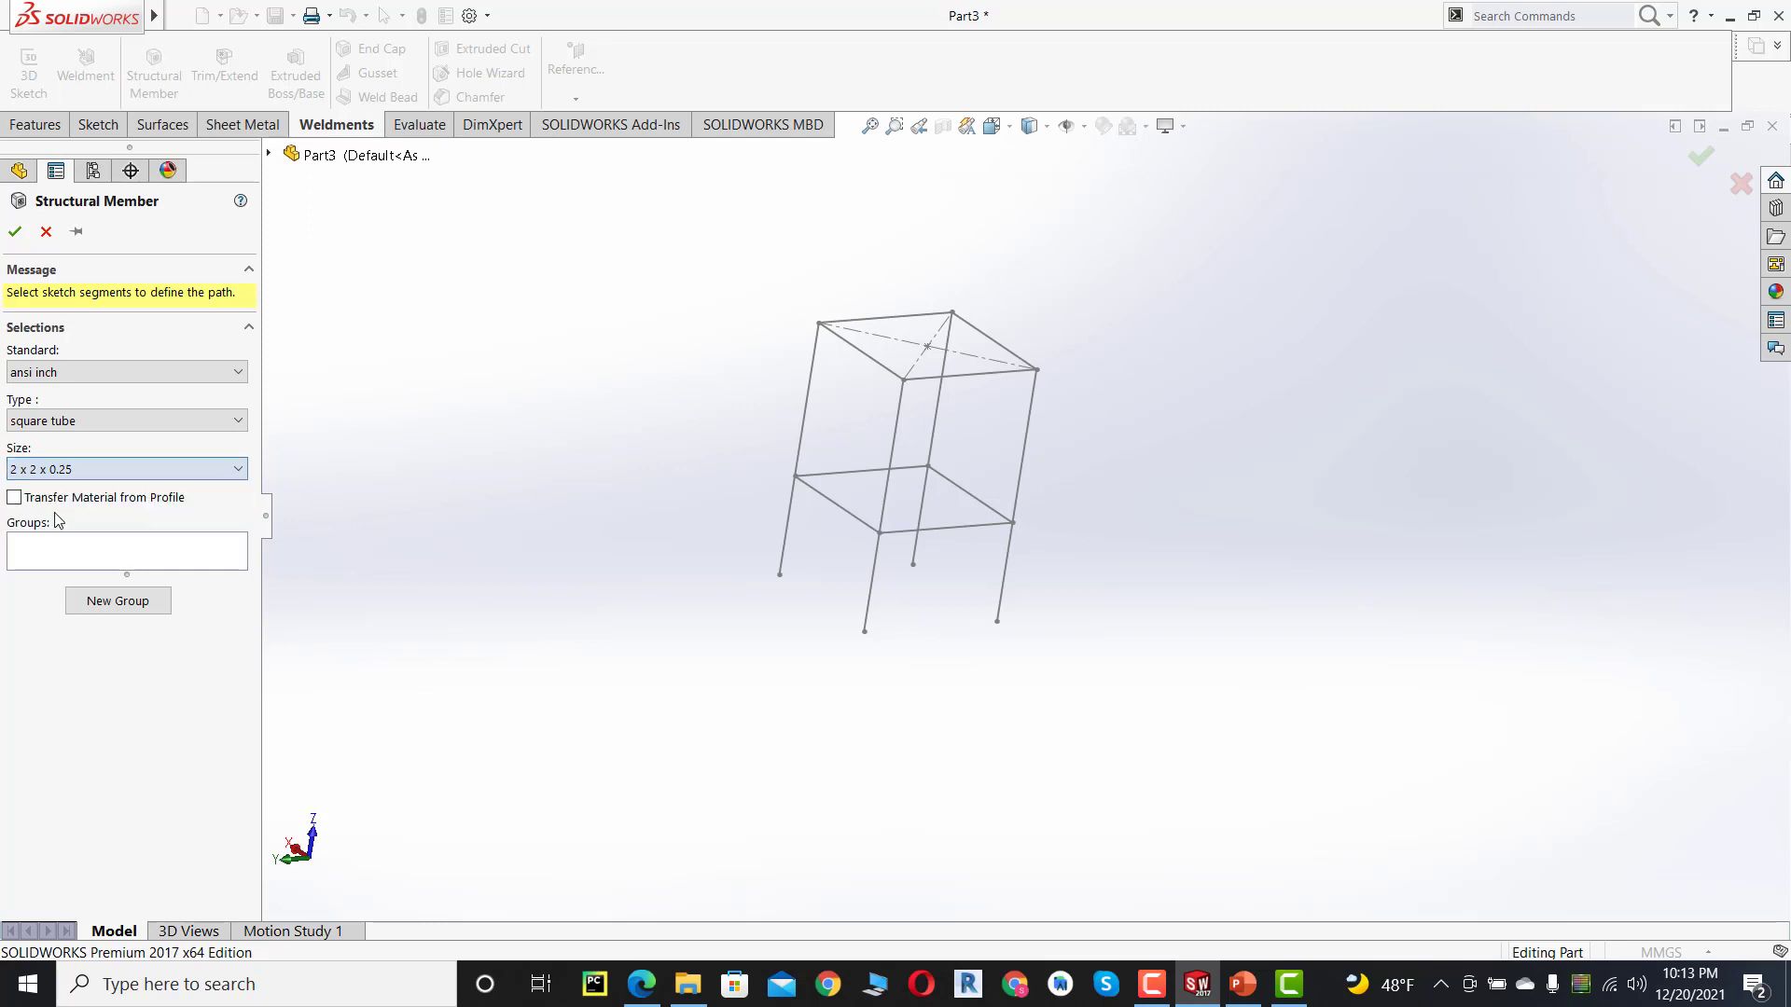
click(105, 549)
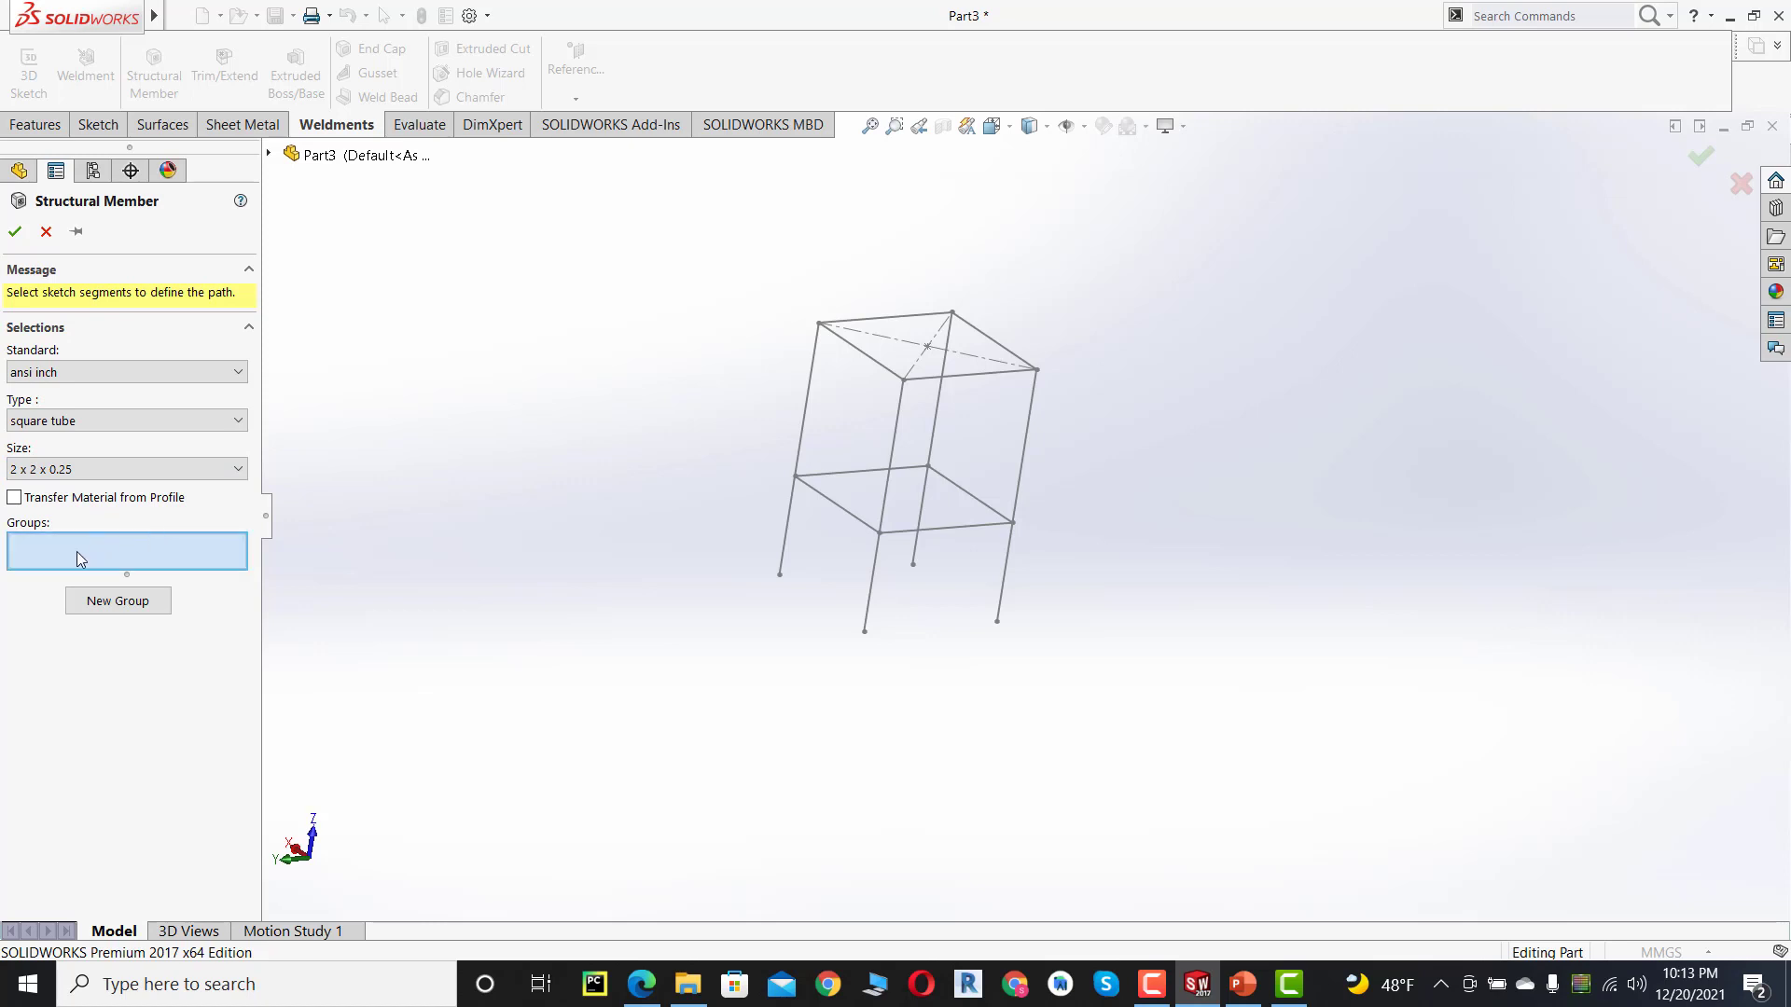
- Assign the four edges of the 450 mm top square to the structural member's first group
click(887, 319)
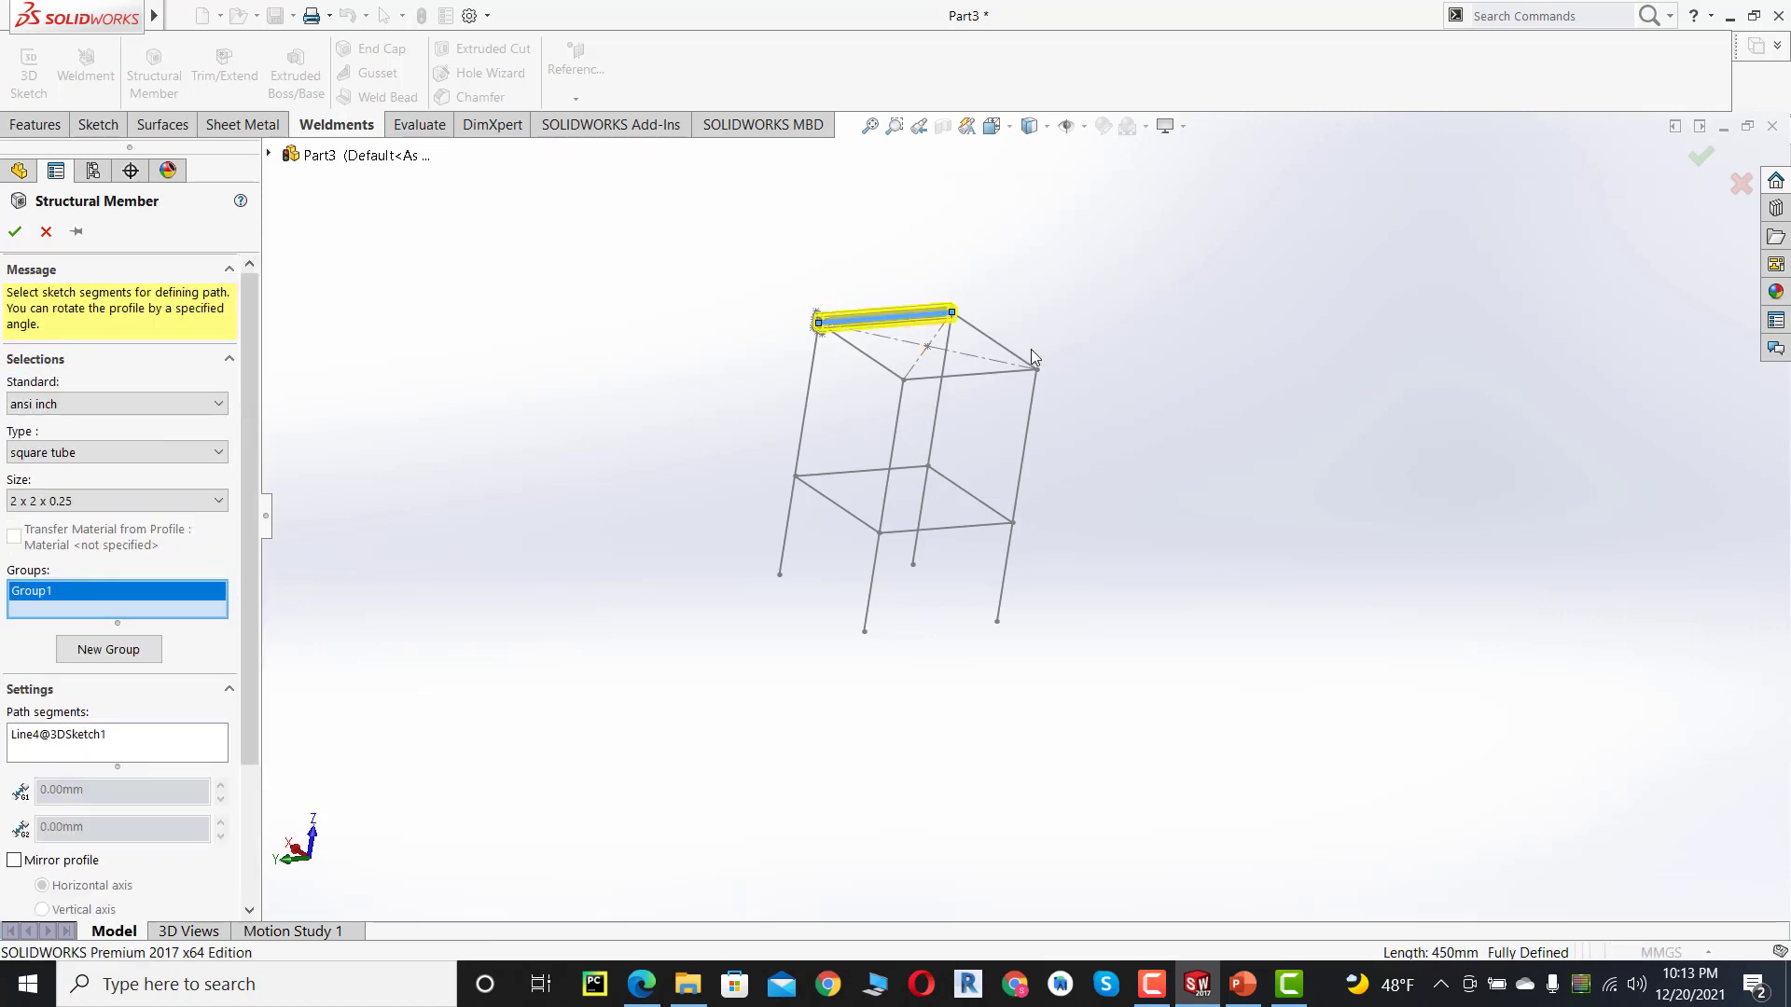
middle_drag(1032, 349, 949, 406)
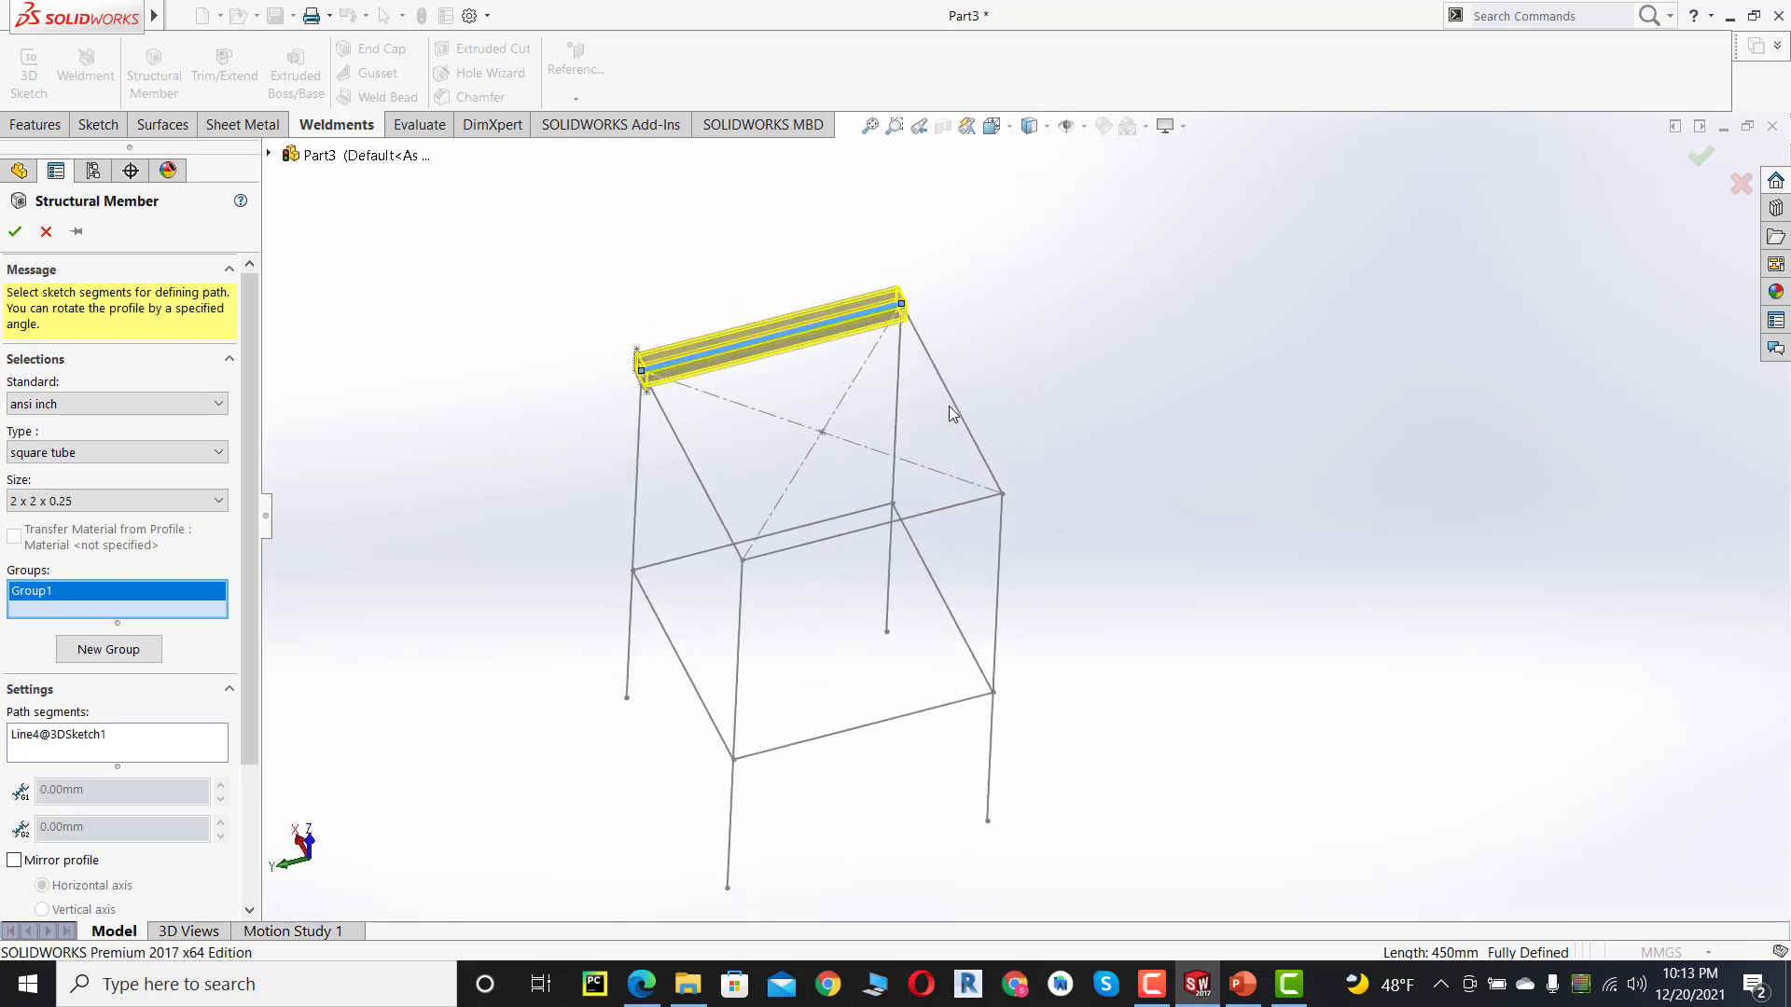
click(949, 393)
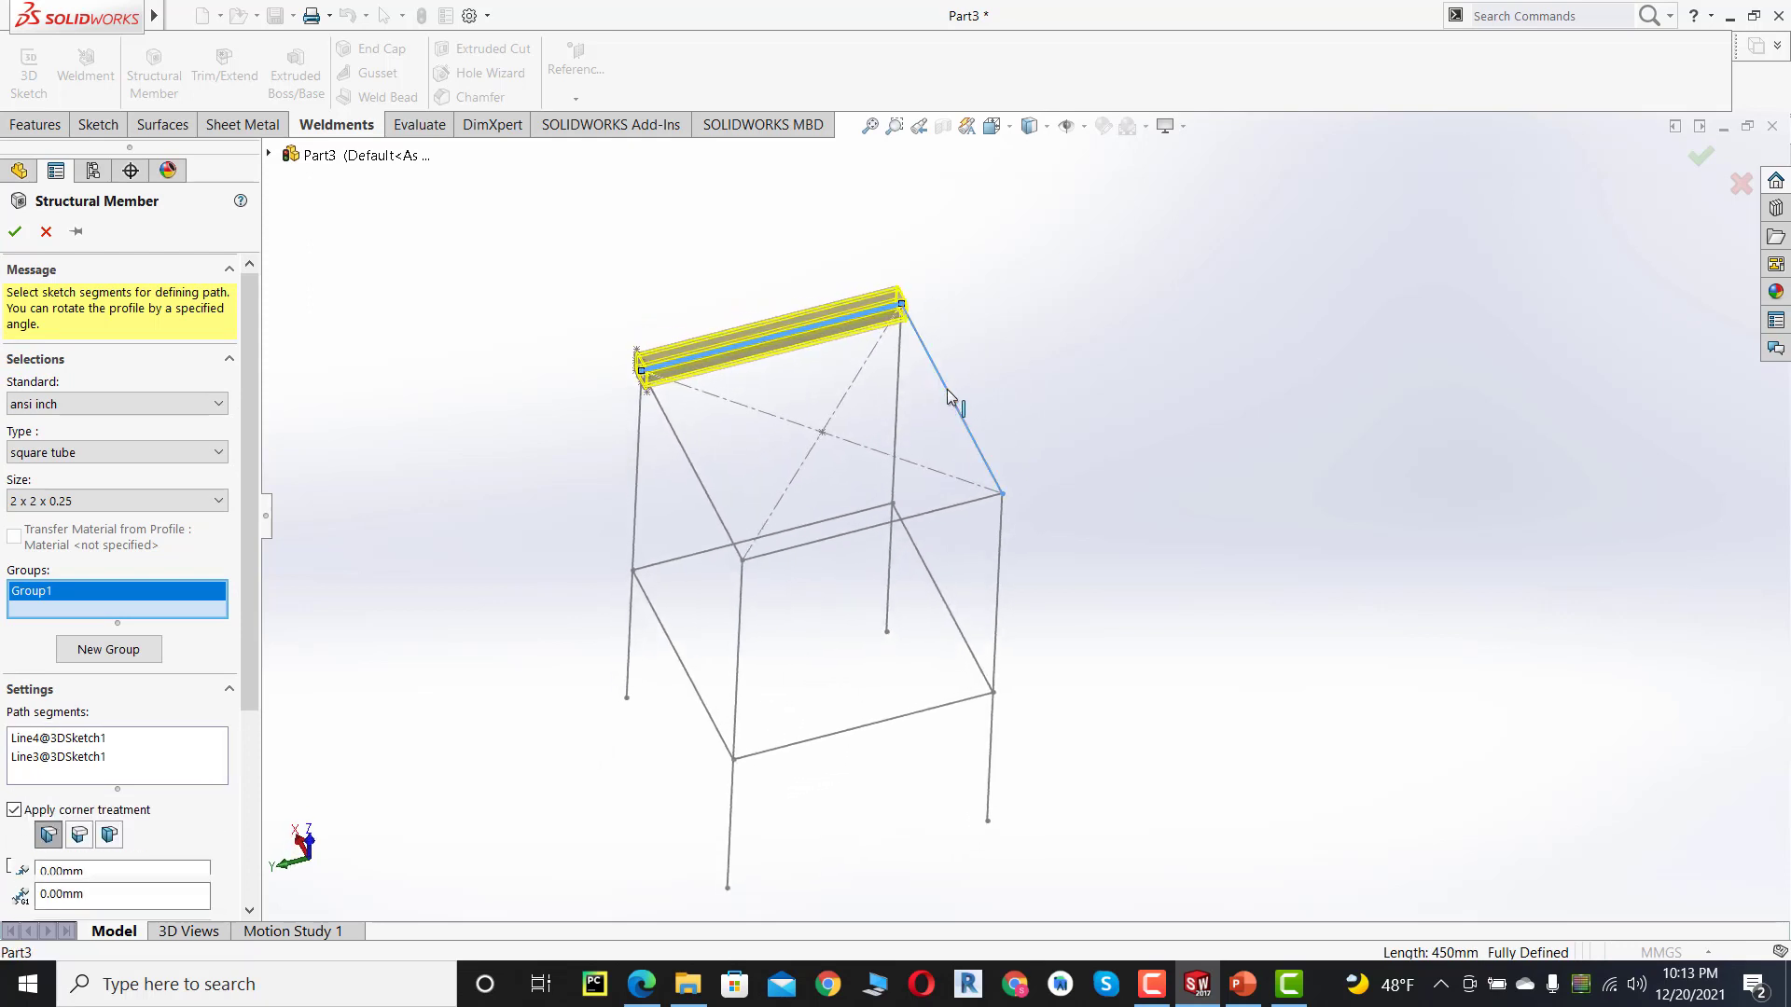
click(928, 518)
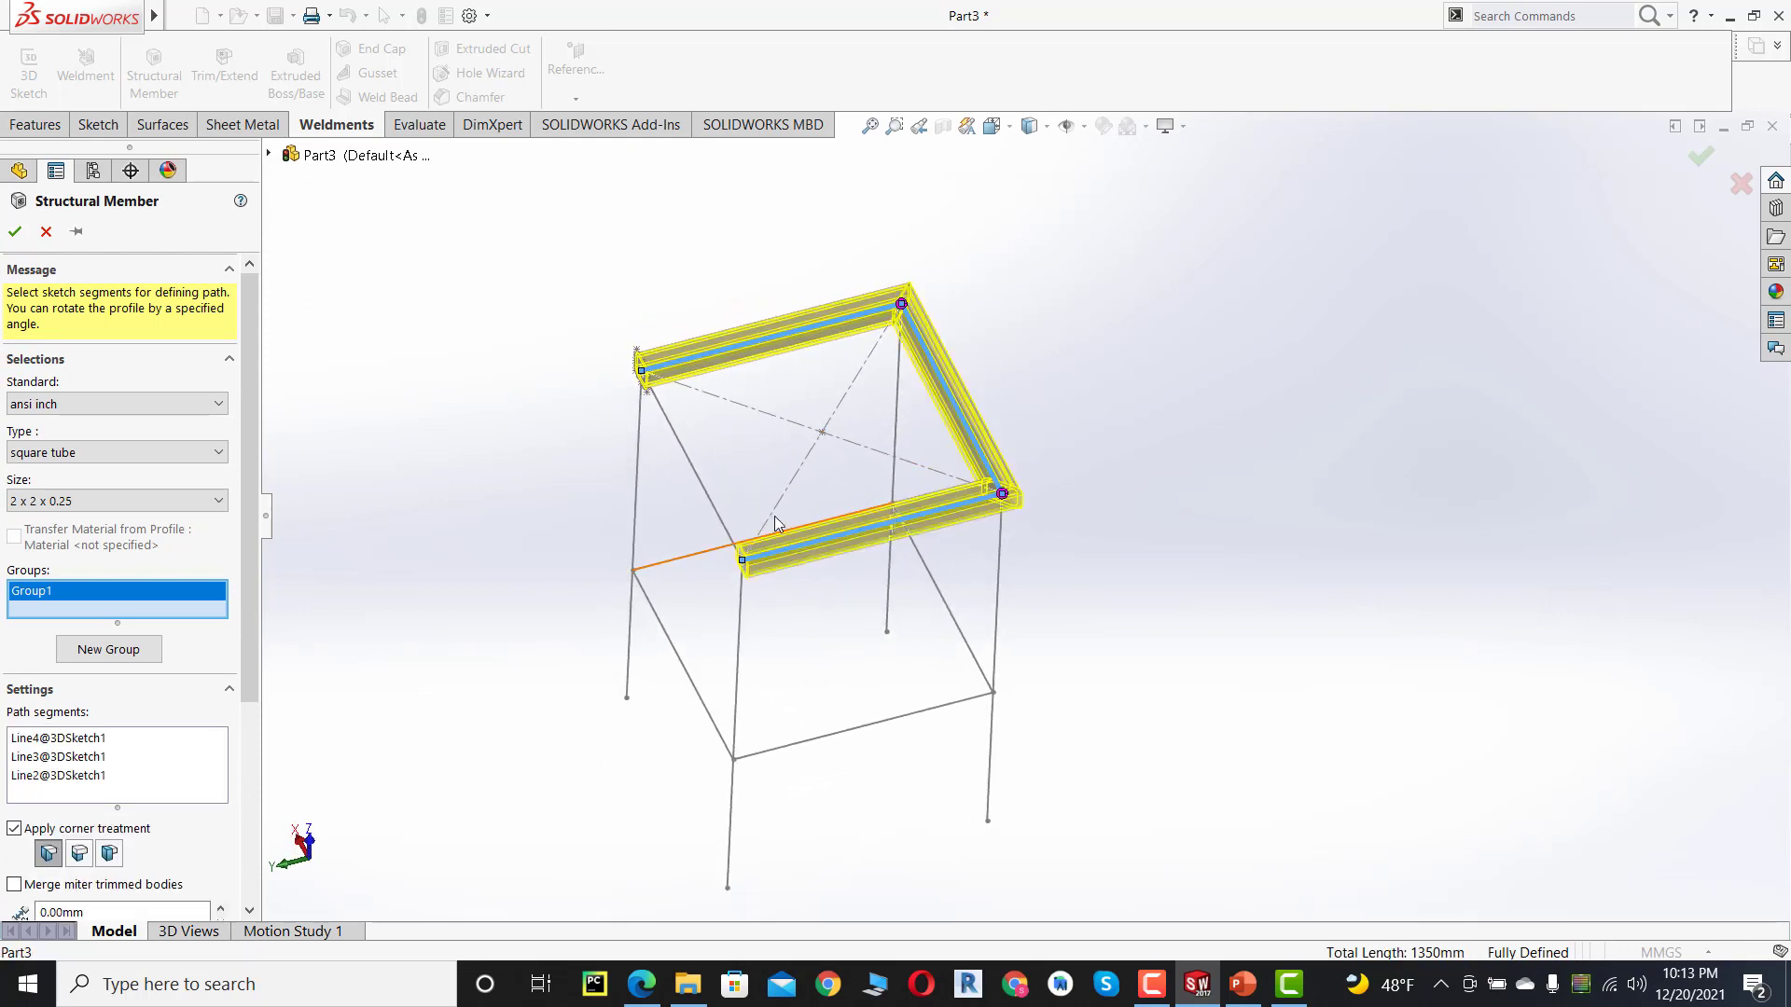
click(719, 518)
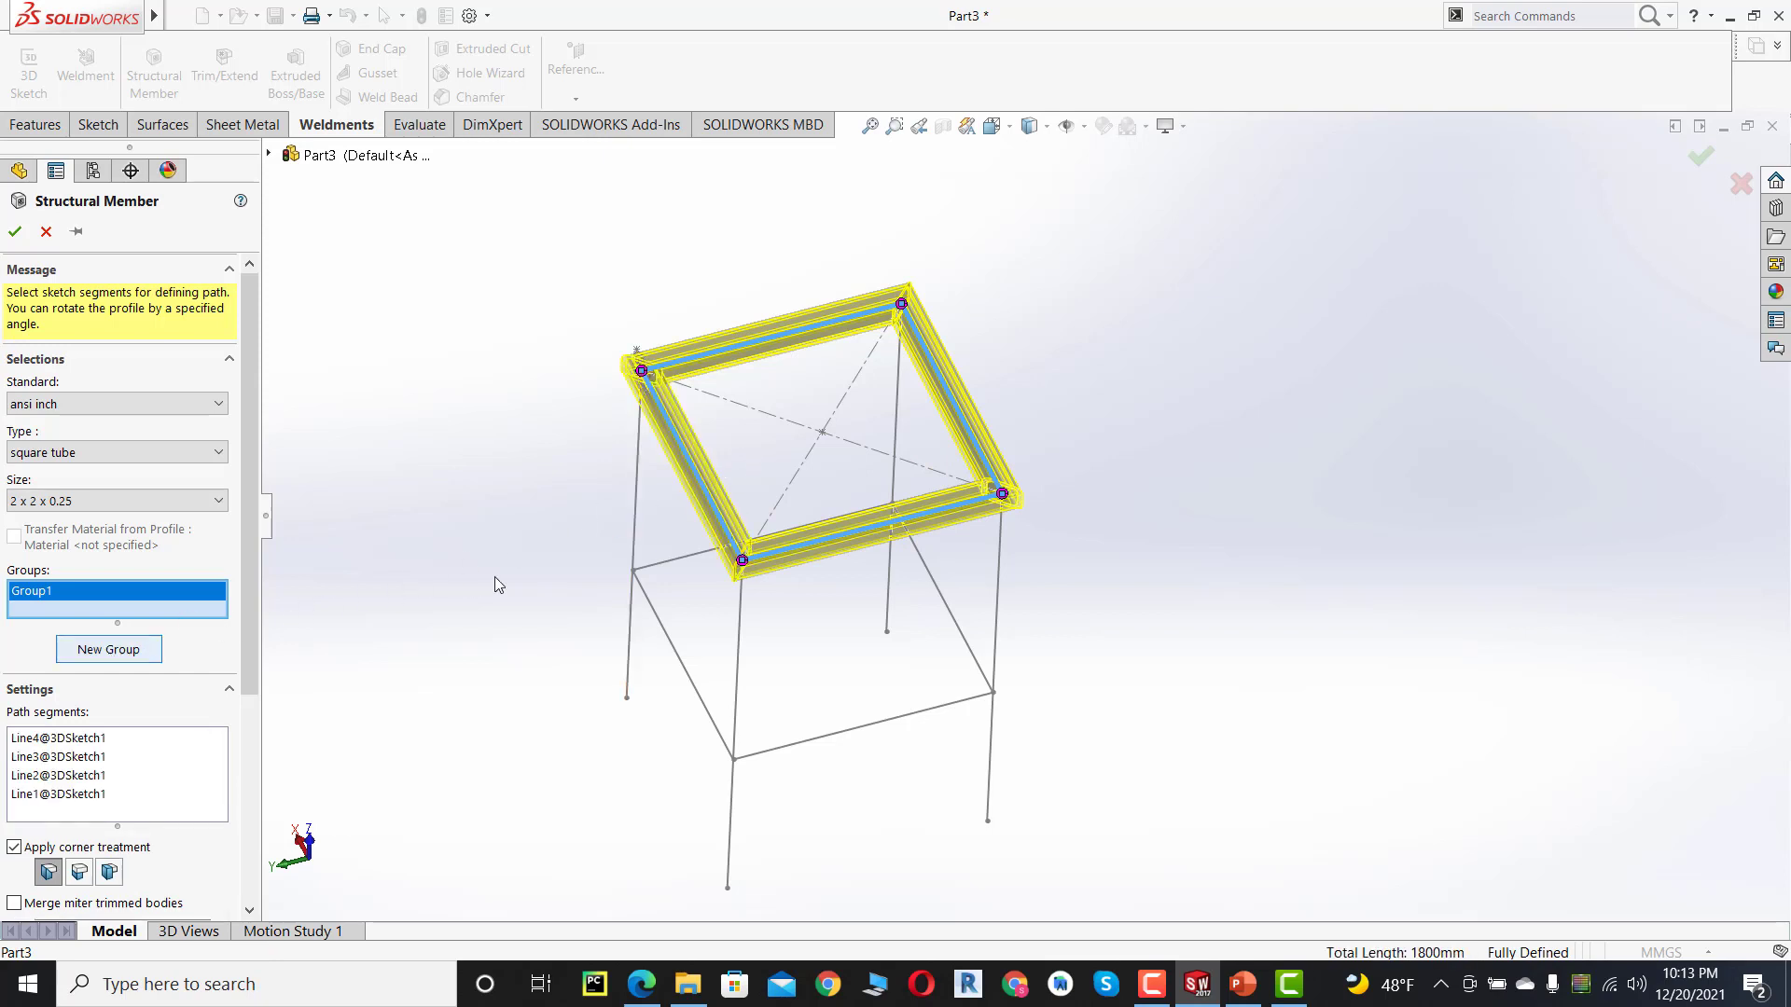
middle_drag(495, 584, 727, 513)
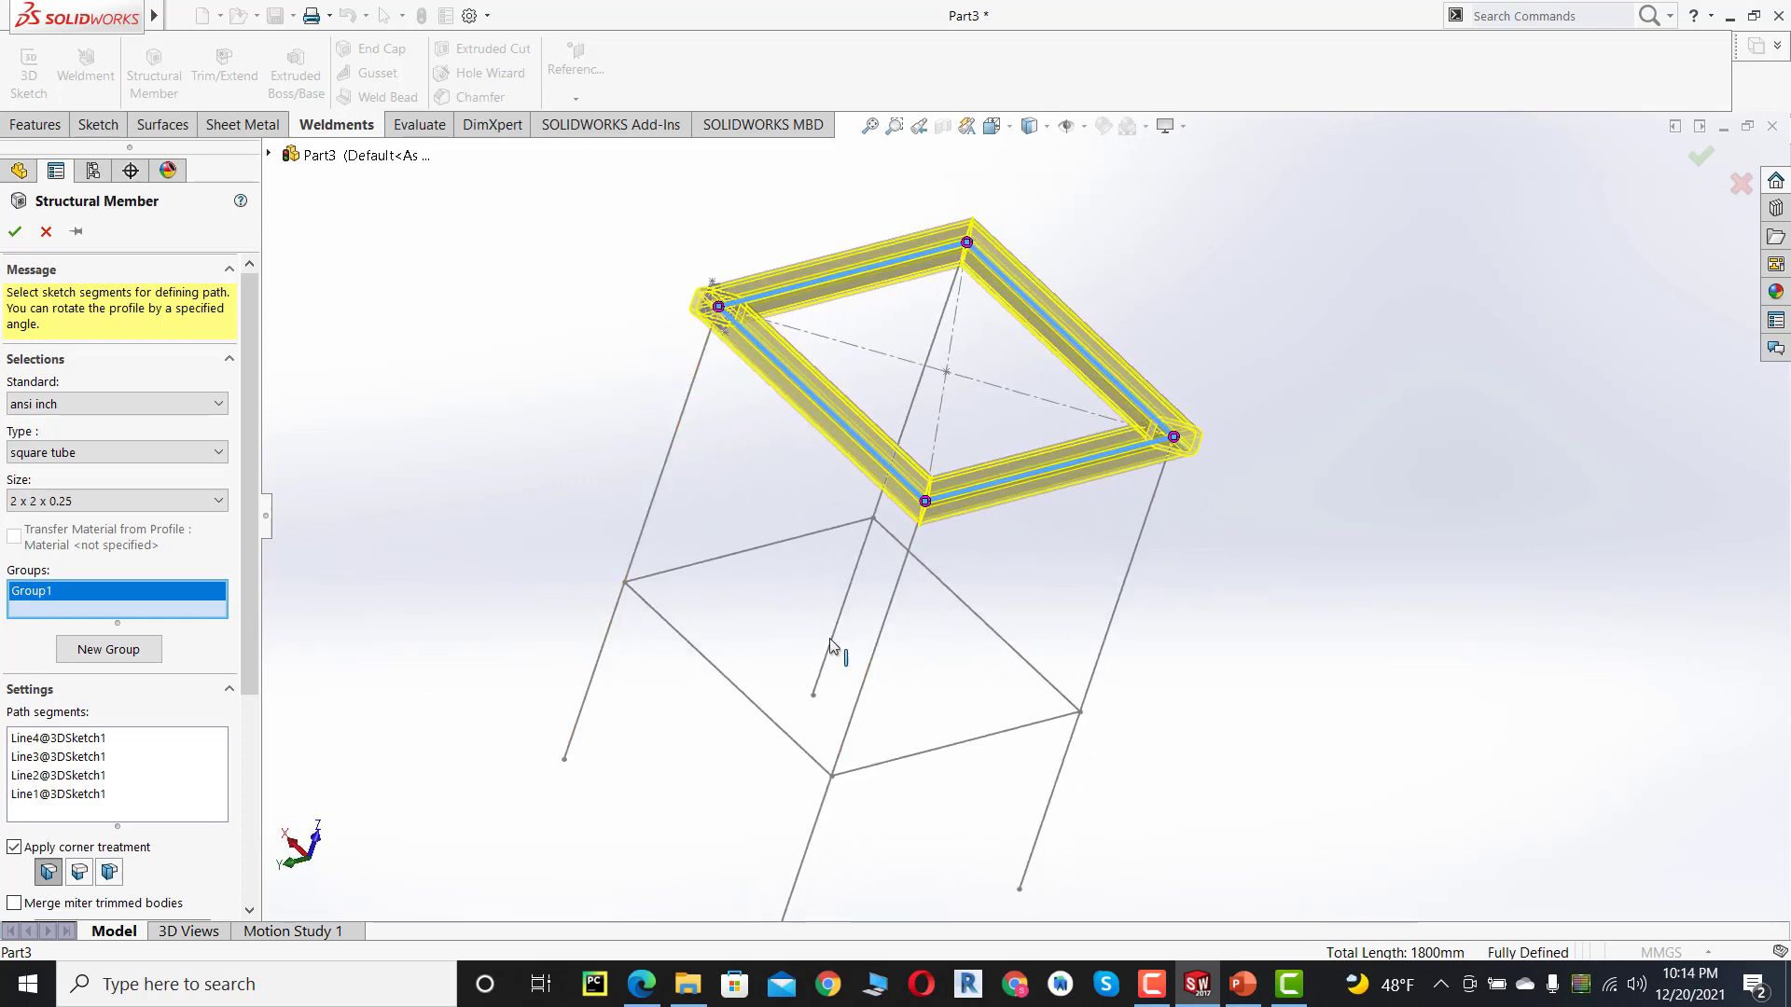
- Create a second structural member group from the four vertical leg lines
click(108, 650)
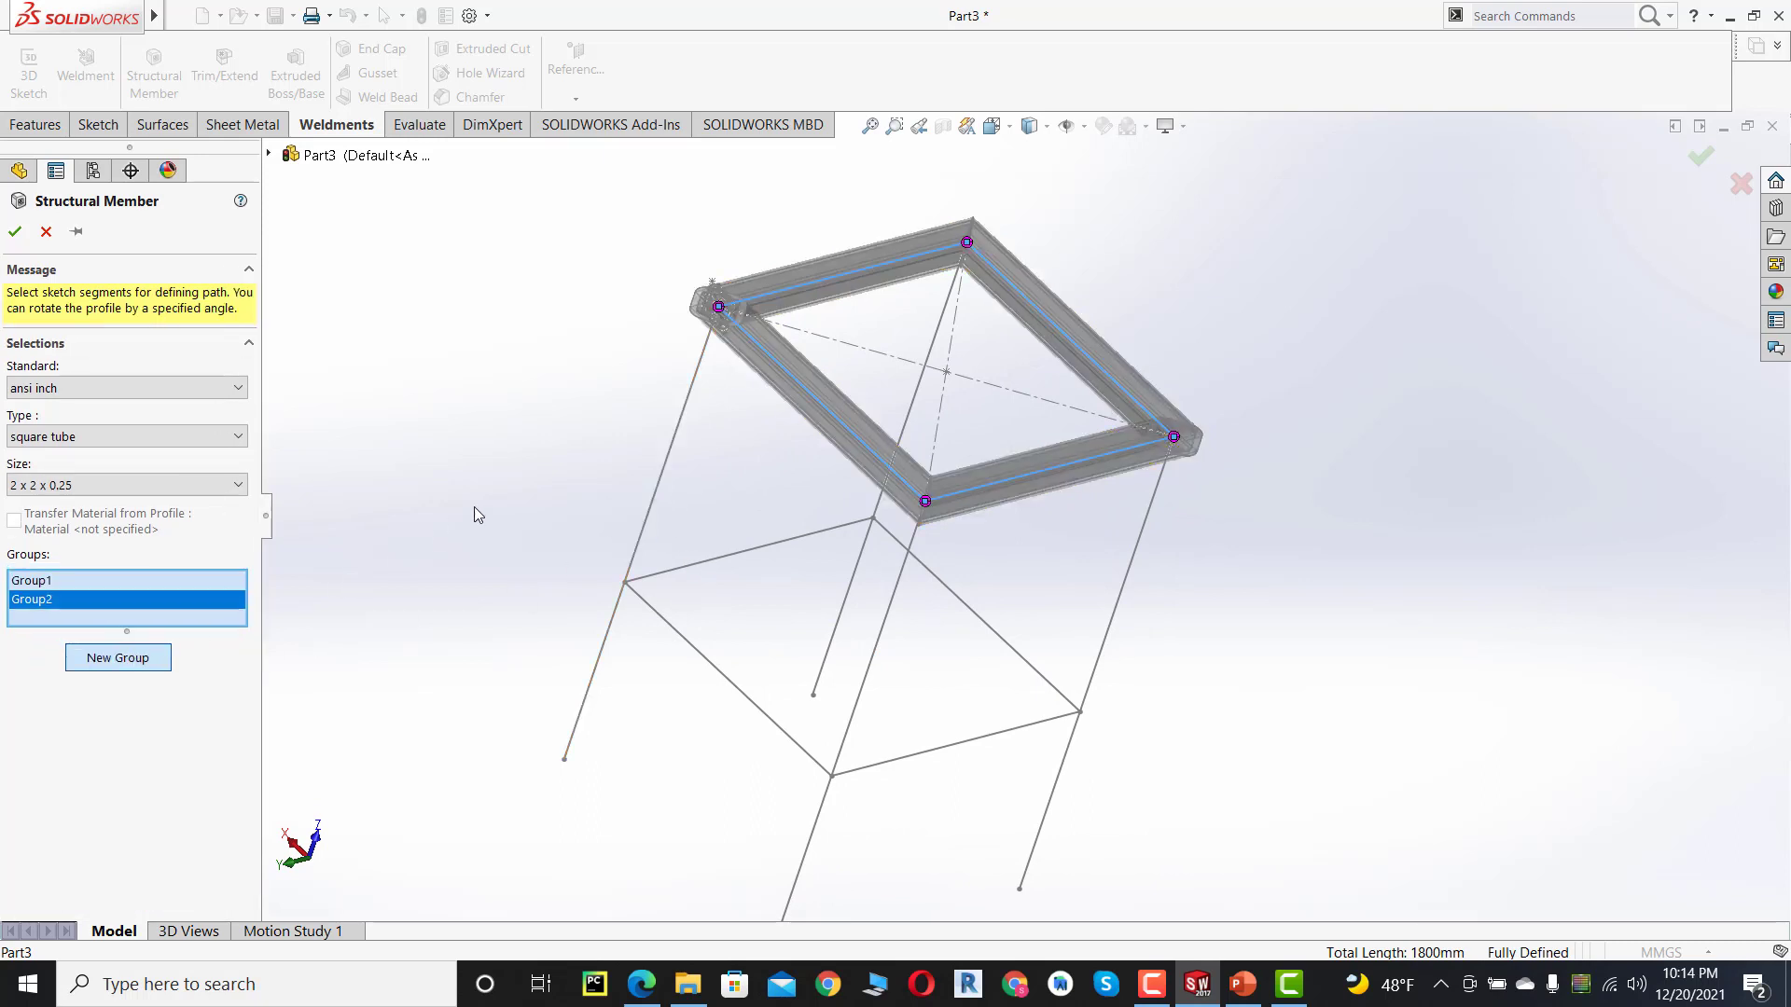
click(682, 445)
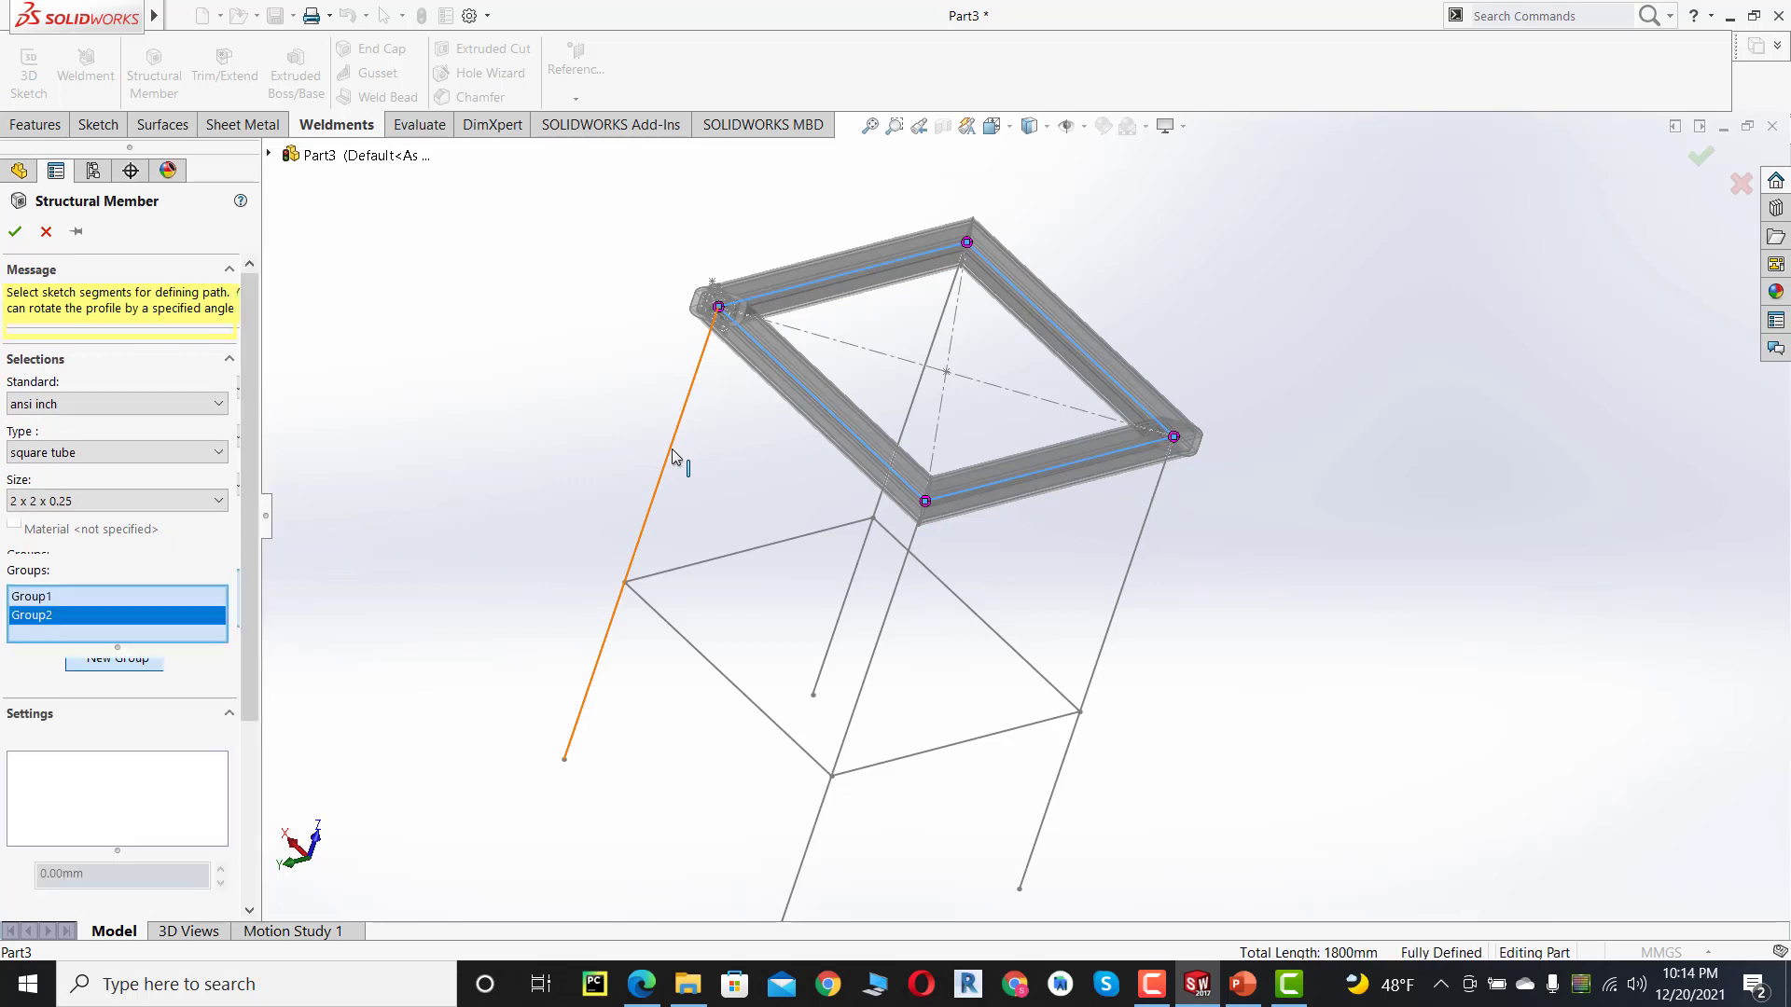
click(883, 640)
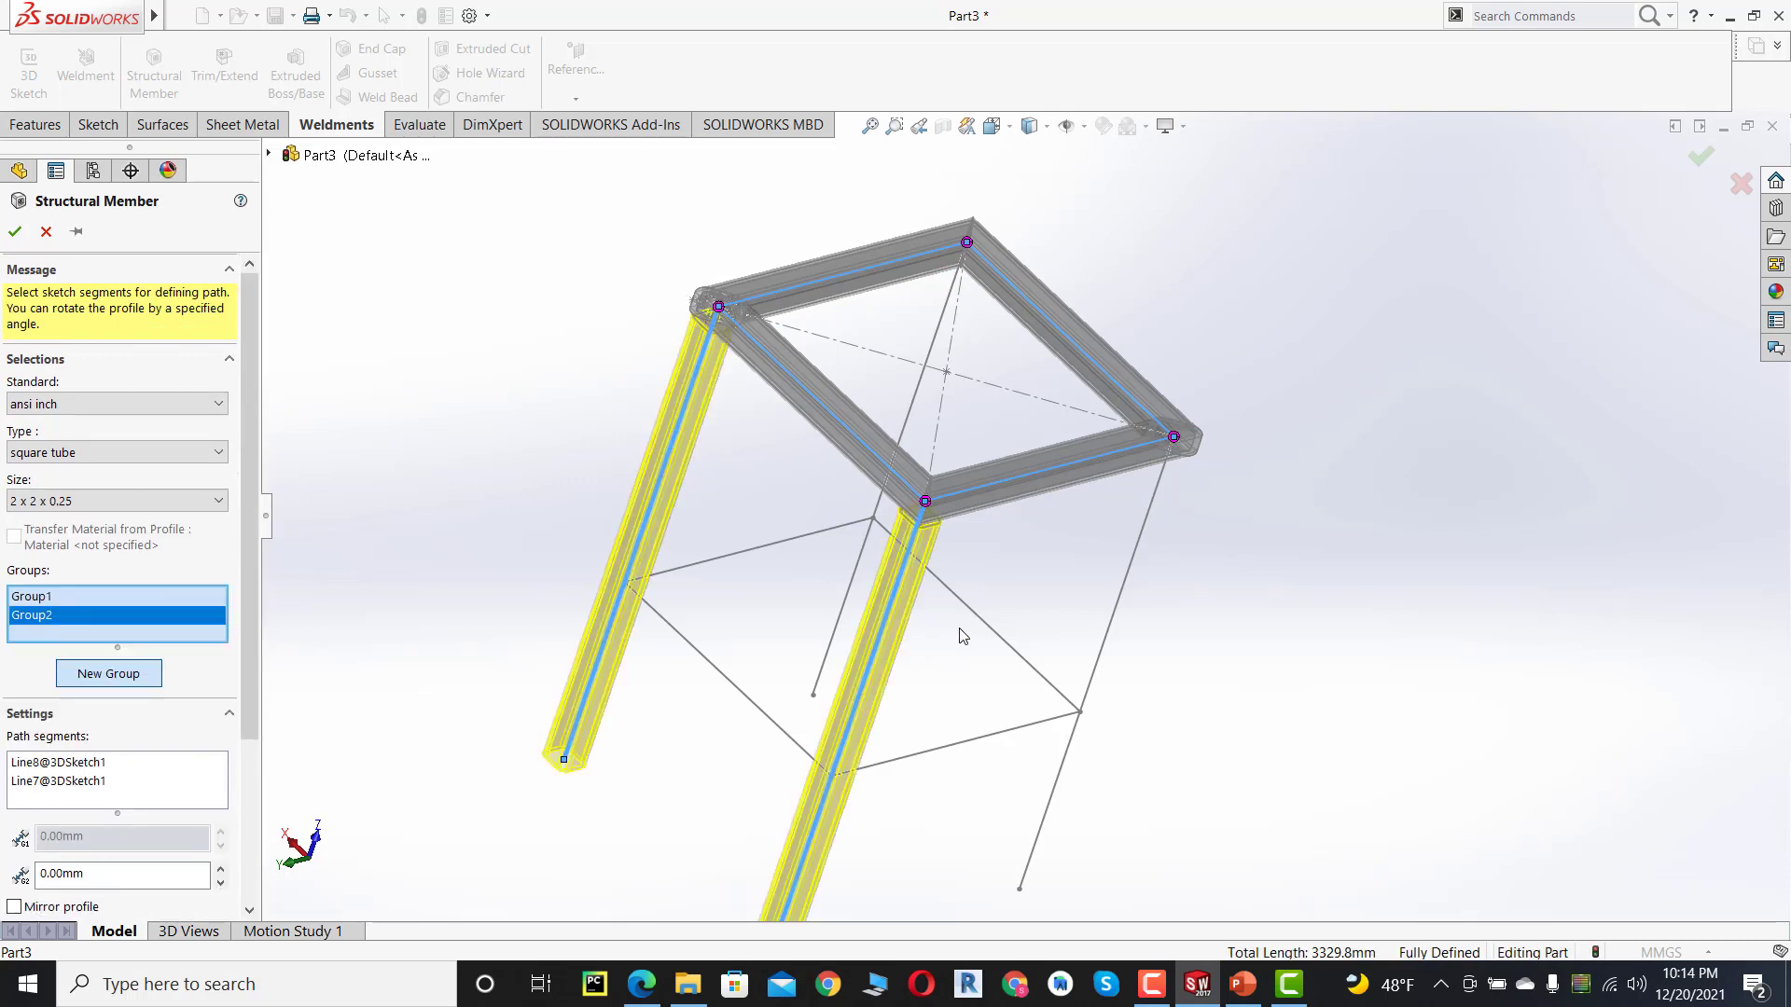
click(1123, 617)
middle_drag(1160, 588, 1015, 420)
click(1026, 406)
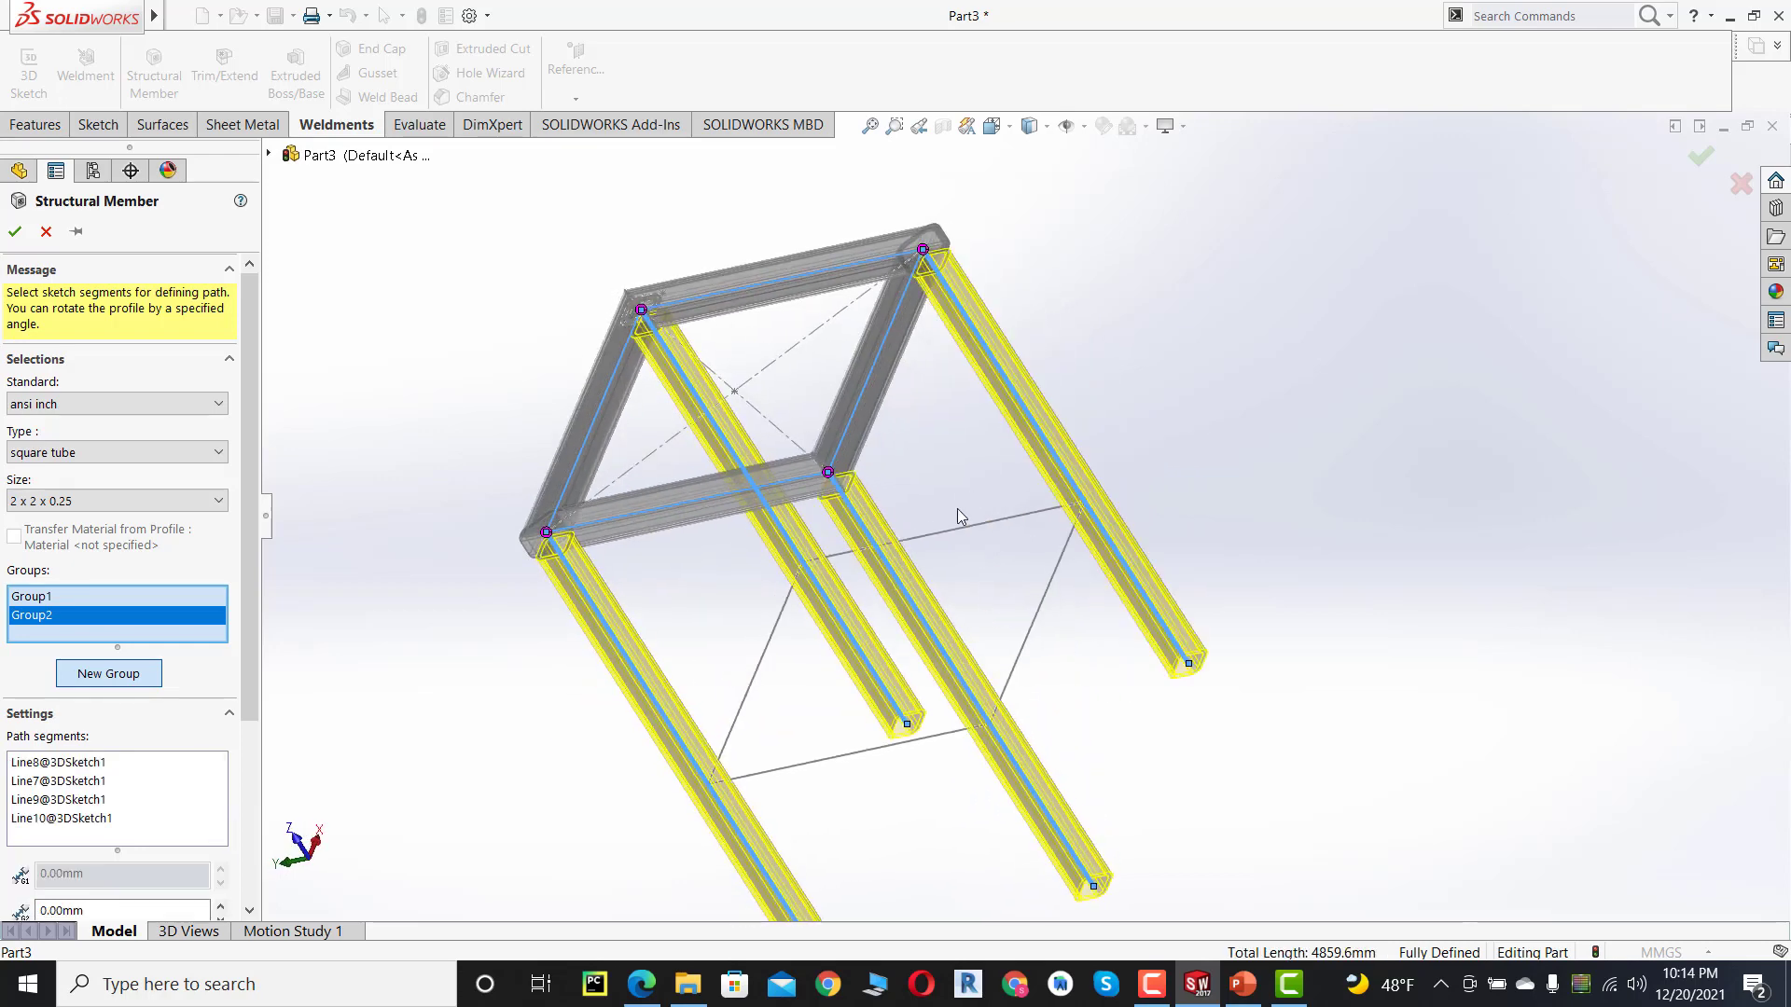
middle_drag(961, 513, 1000, 457)
middle_drag(465, 640, 571, 636)
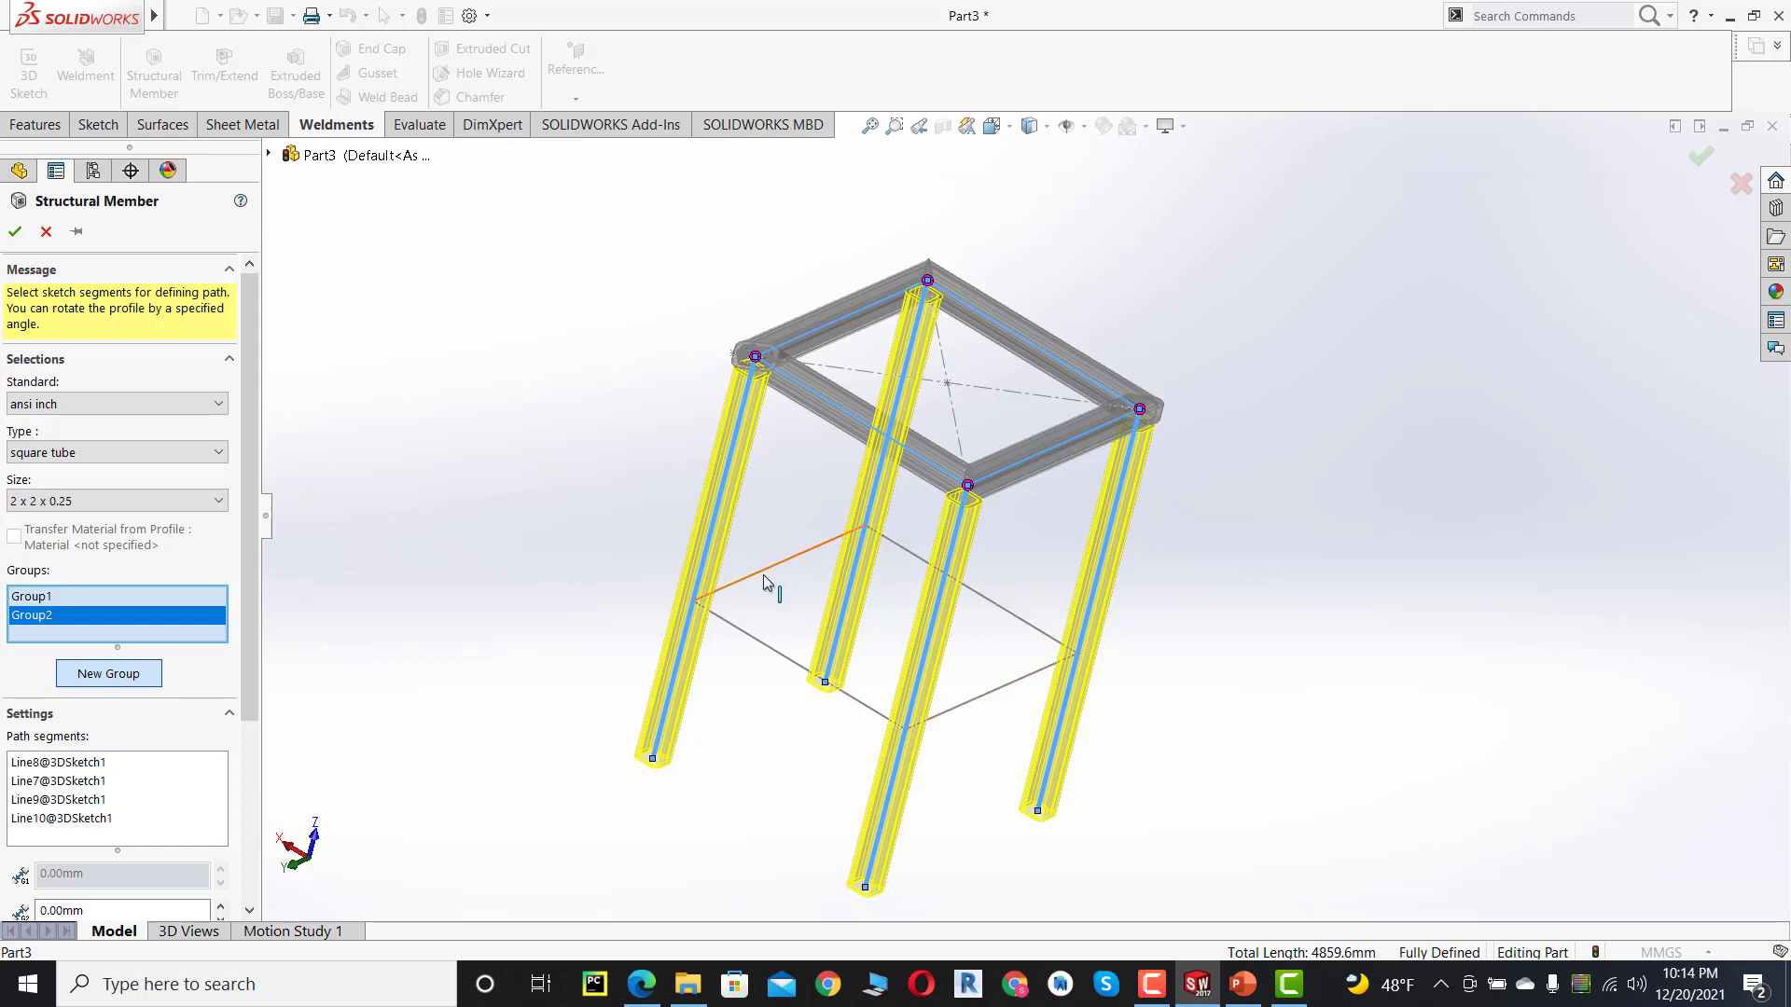
- Create a third group from the four lower rail lines with End Miter corners and finish the structural member
click(135, 675)
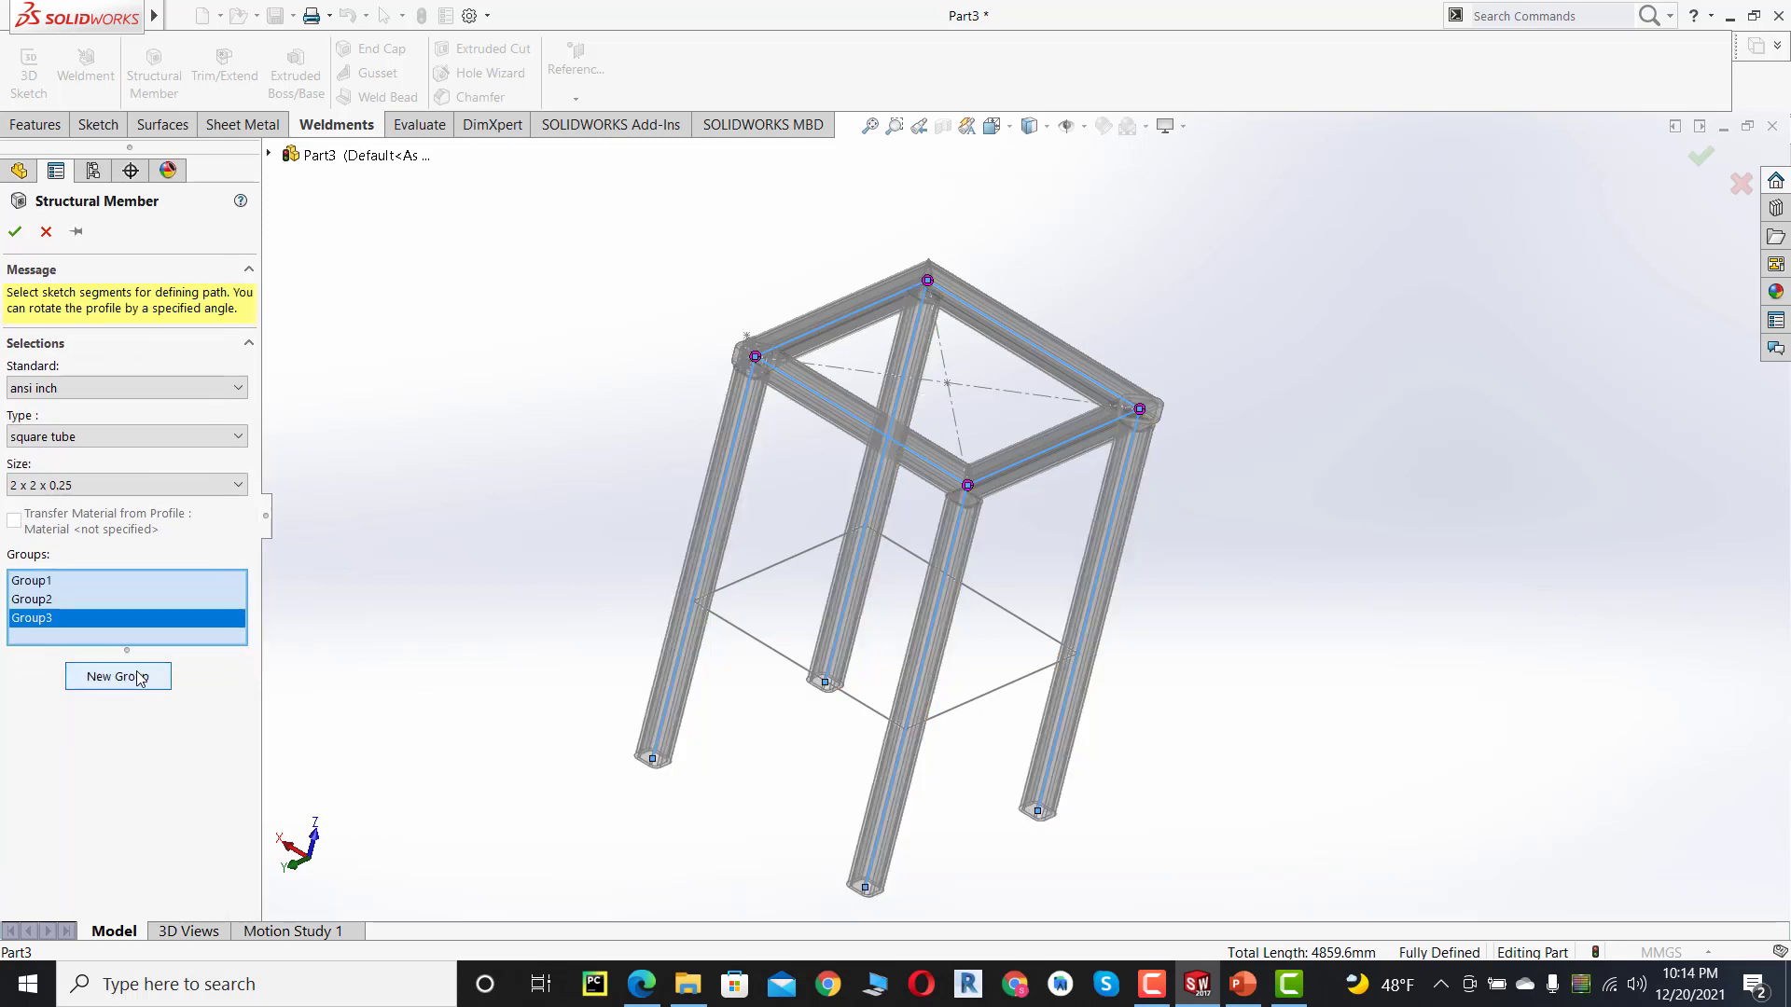
click(773, 653)
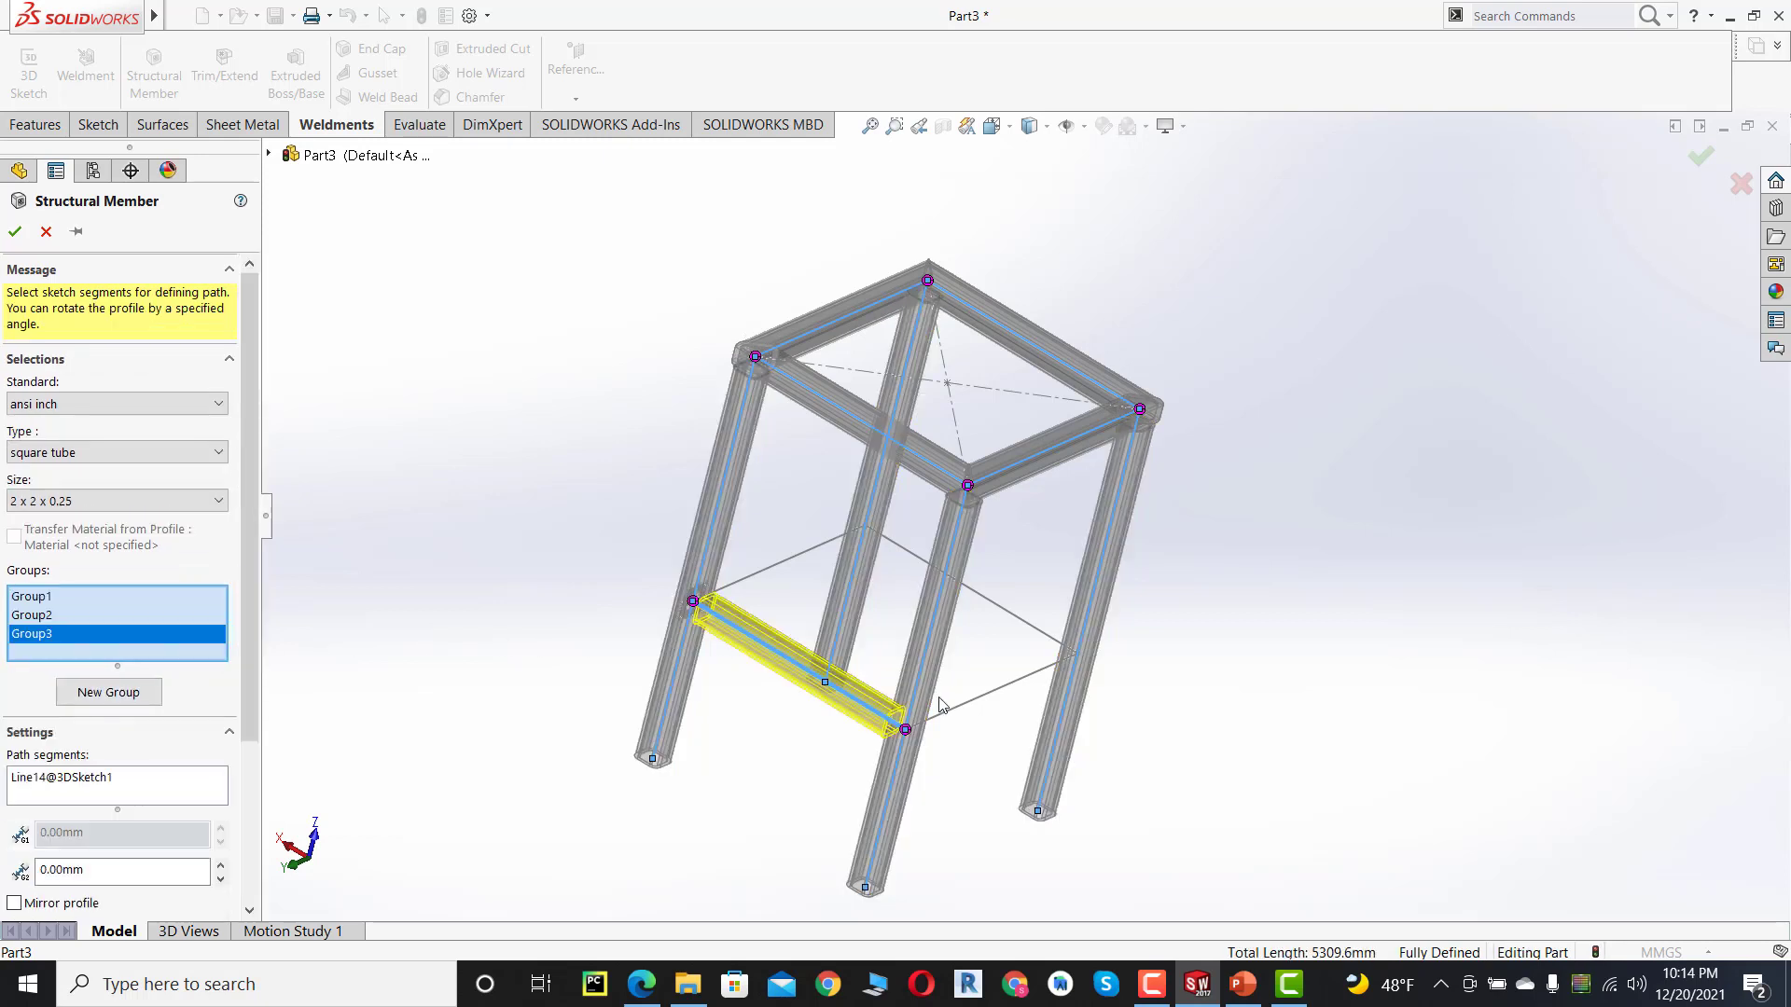
click(989, 701)
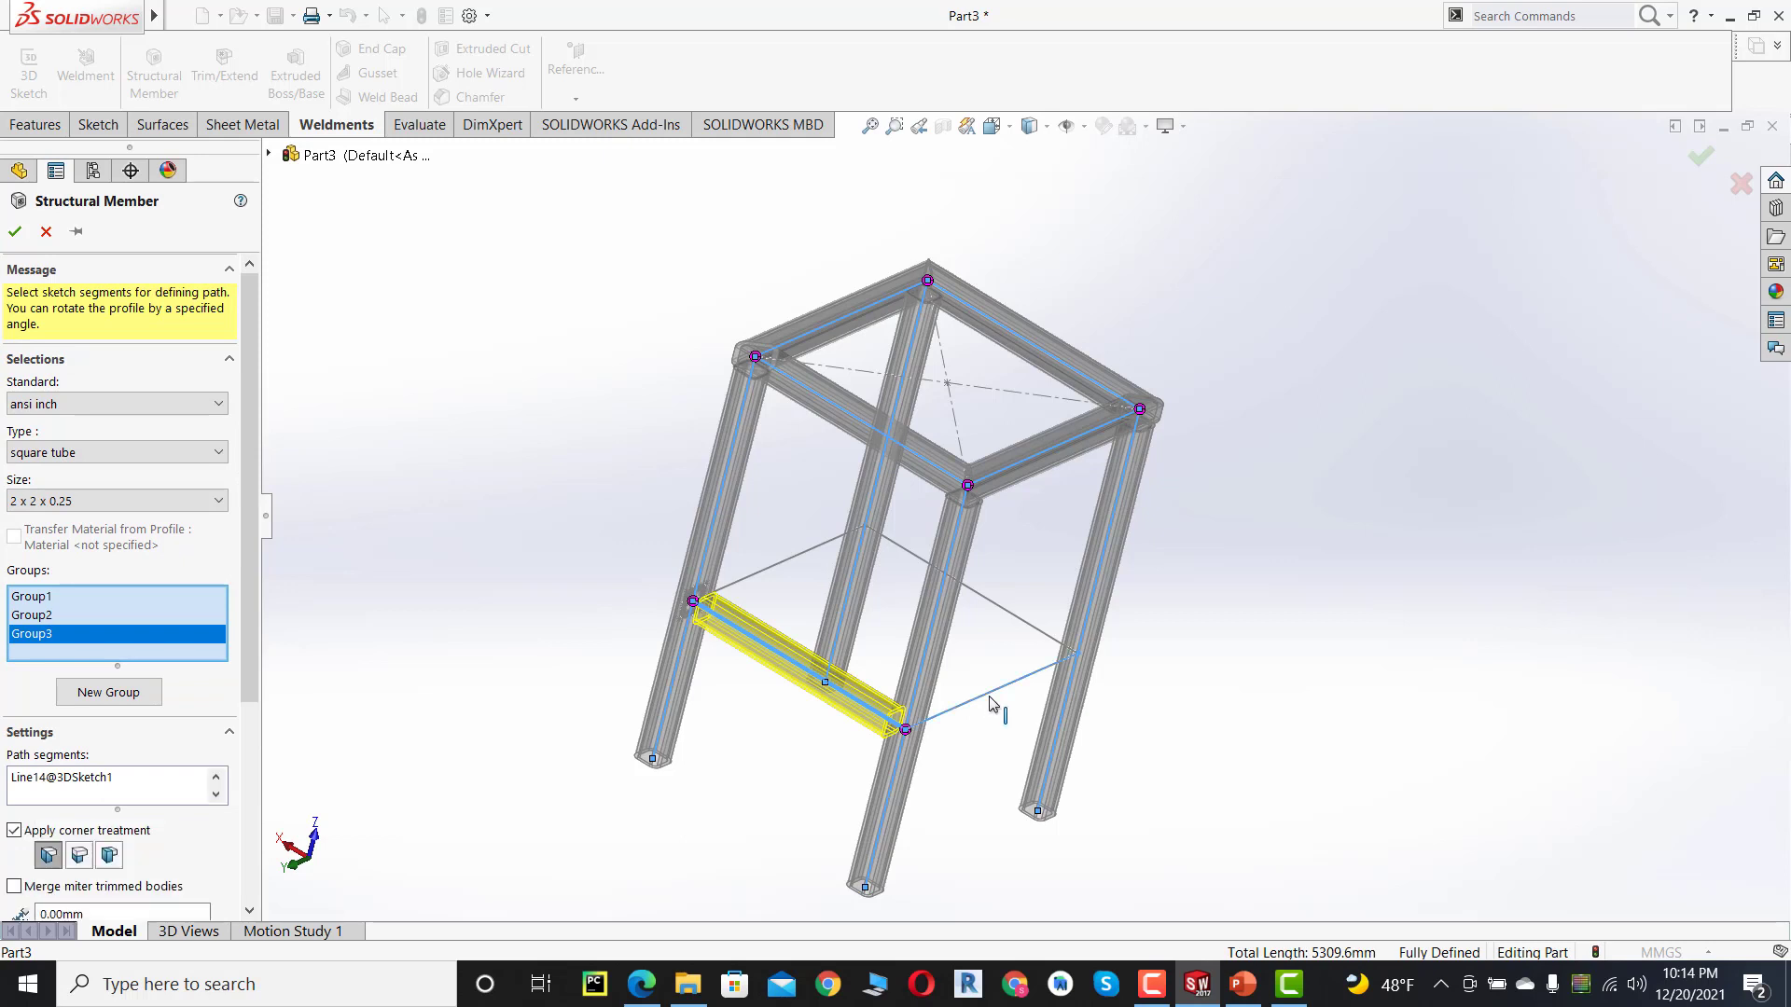
click(1017, 623)
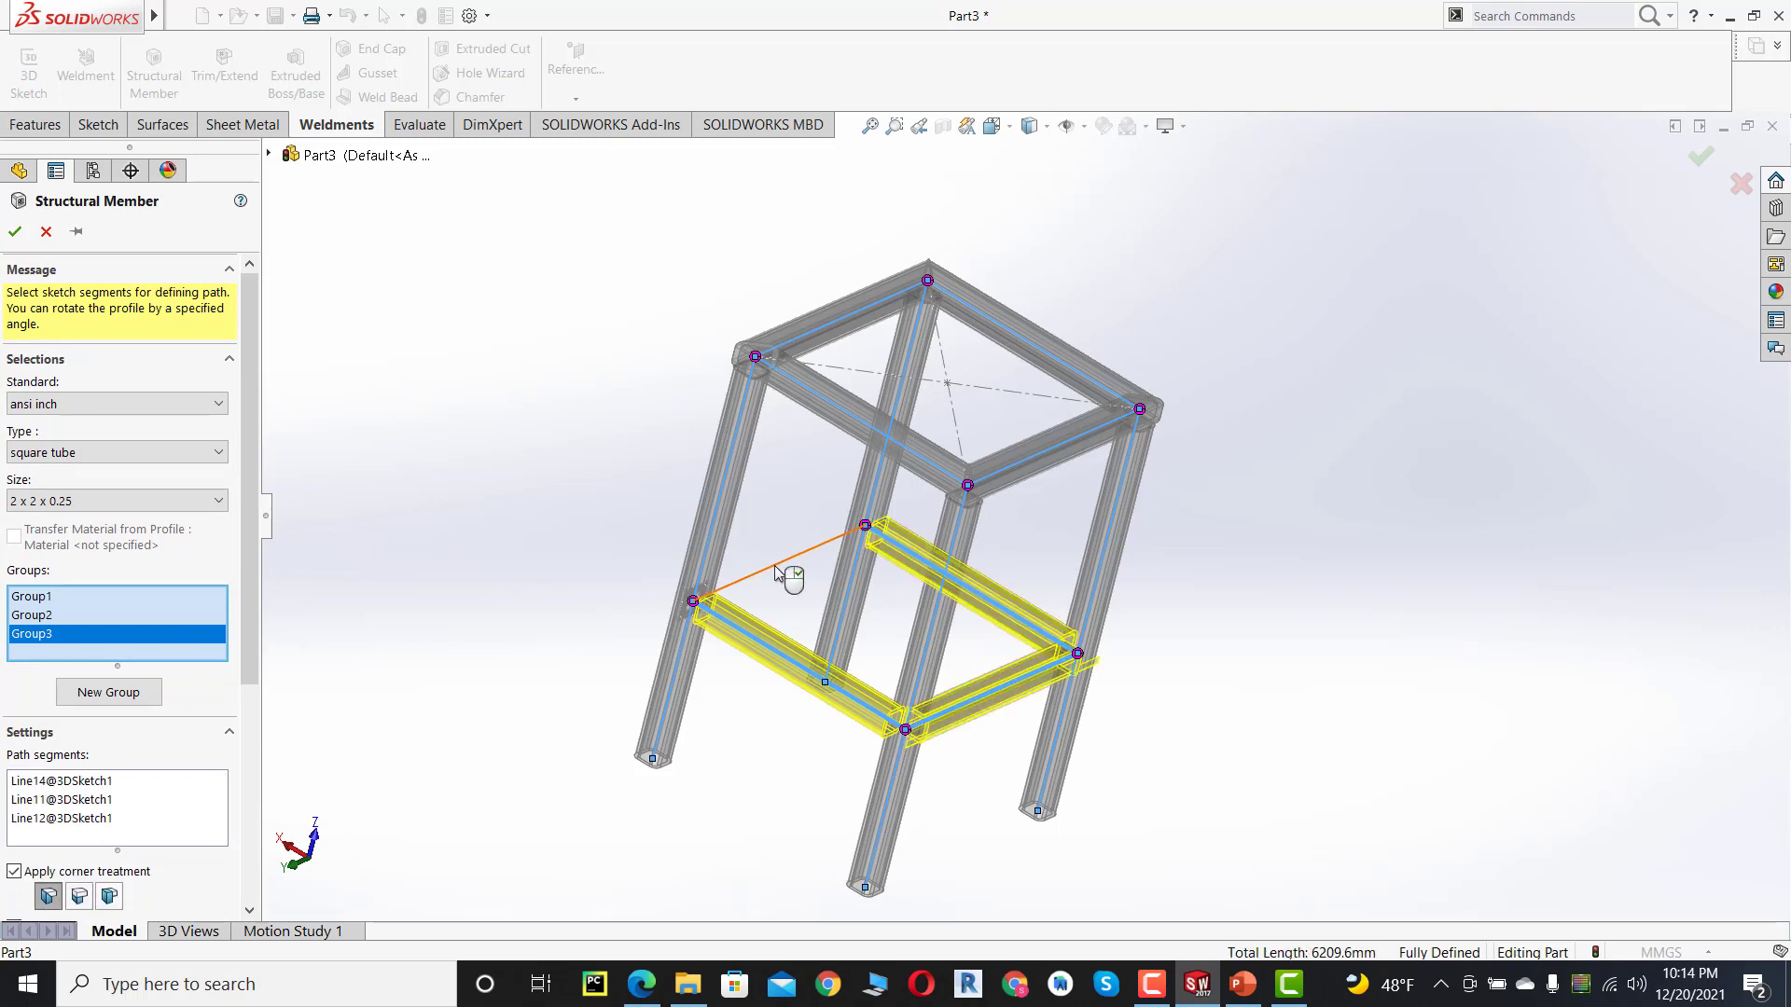
click(771, 575)
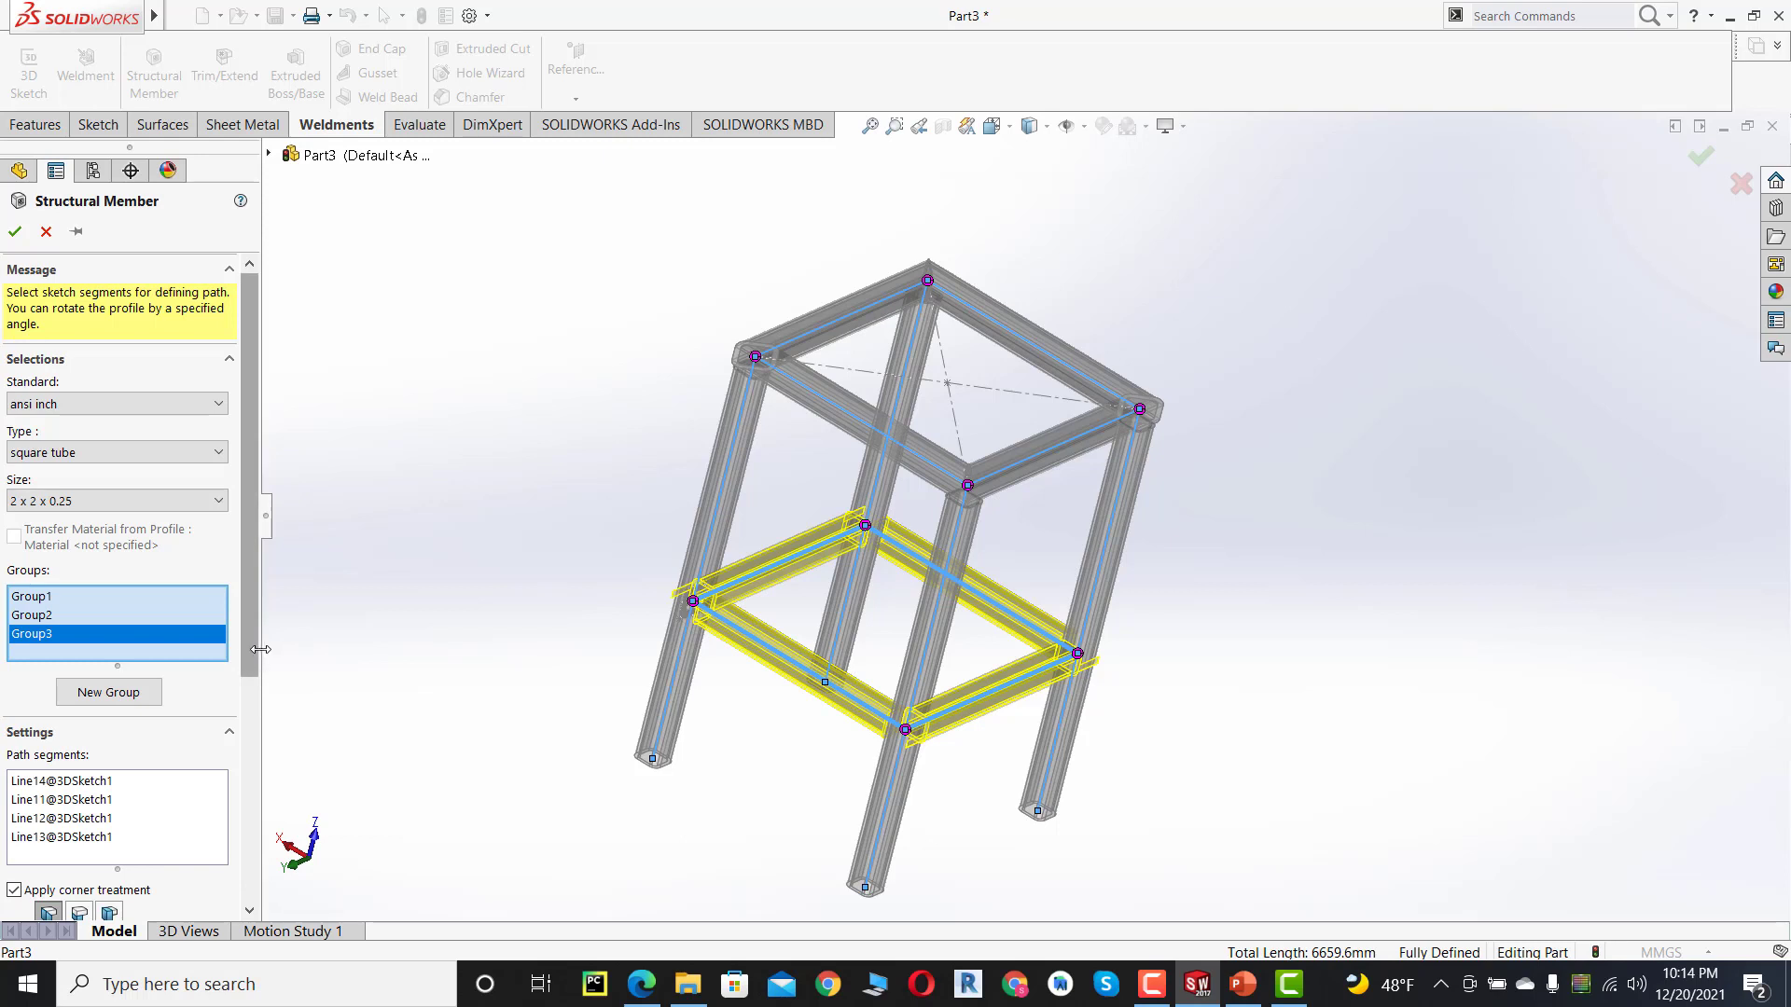
drag(250, 662, 262, 786)
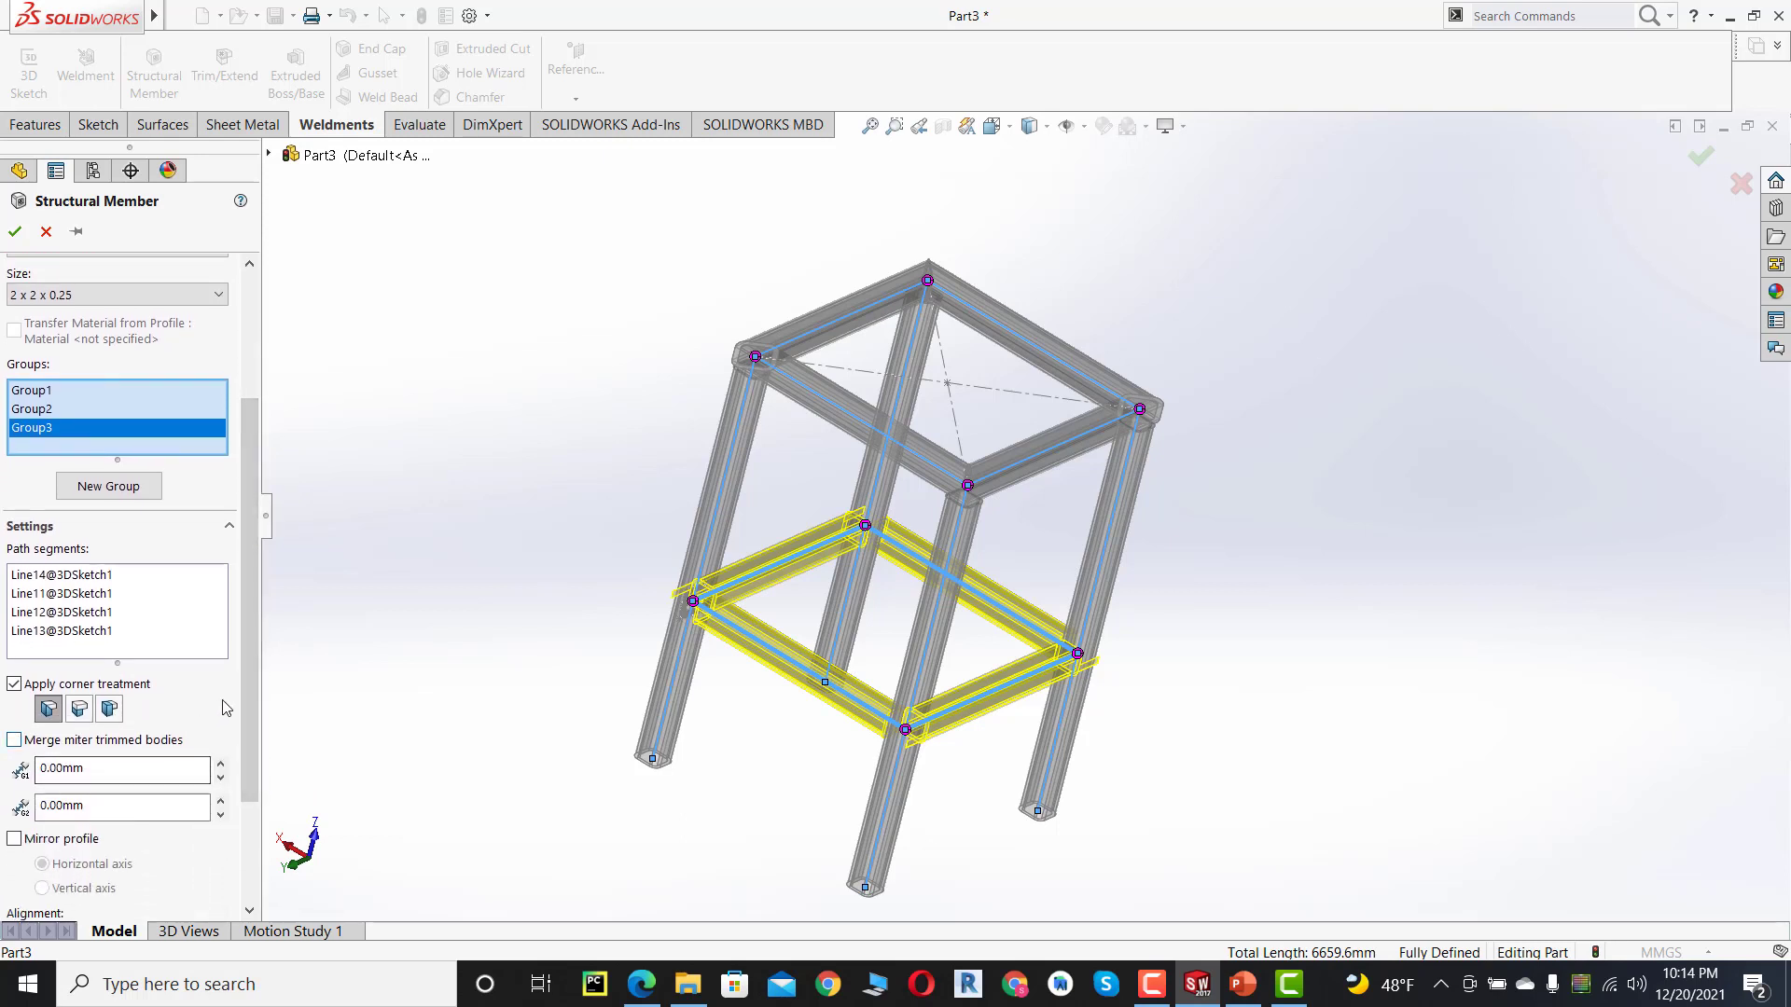
drag(248, 709, 254, 750)
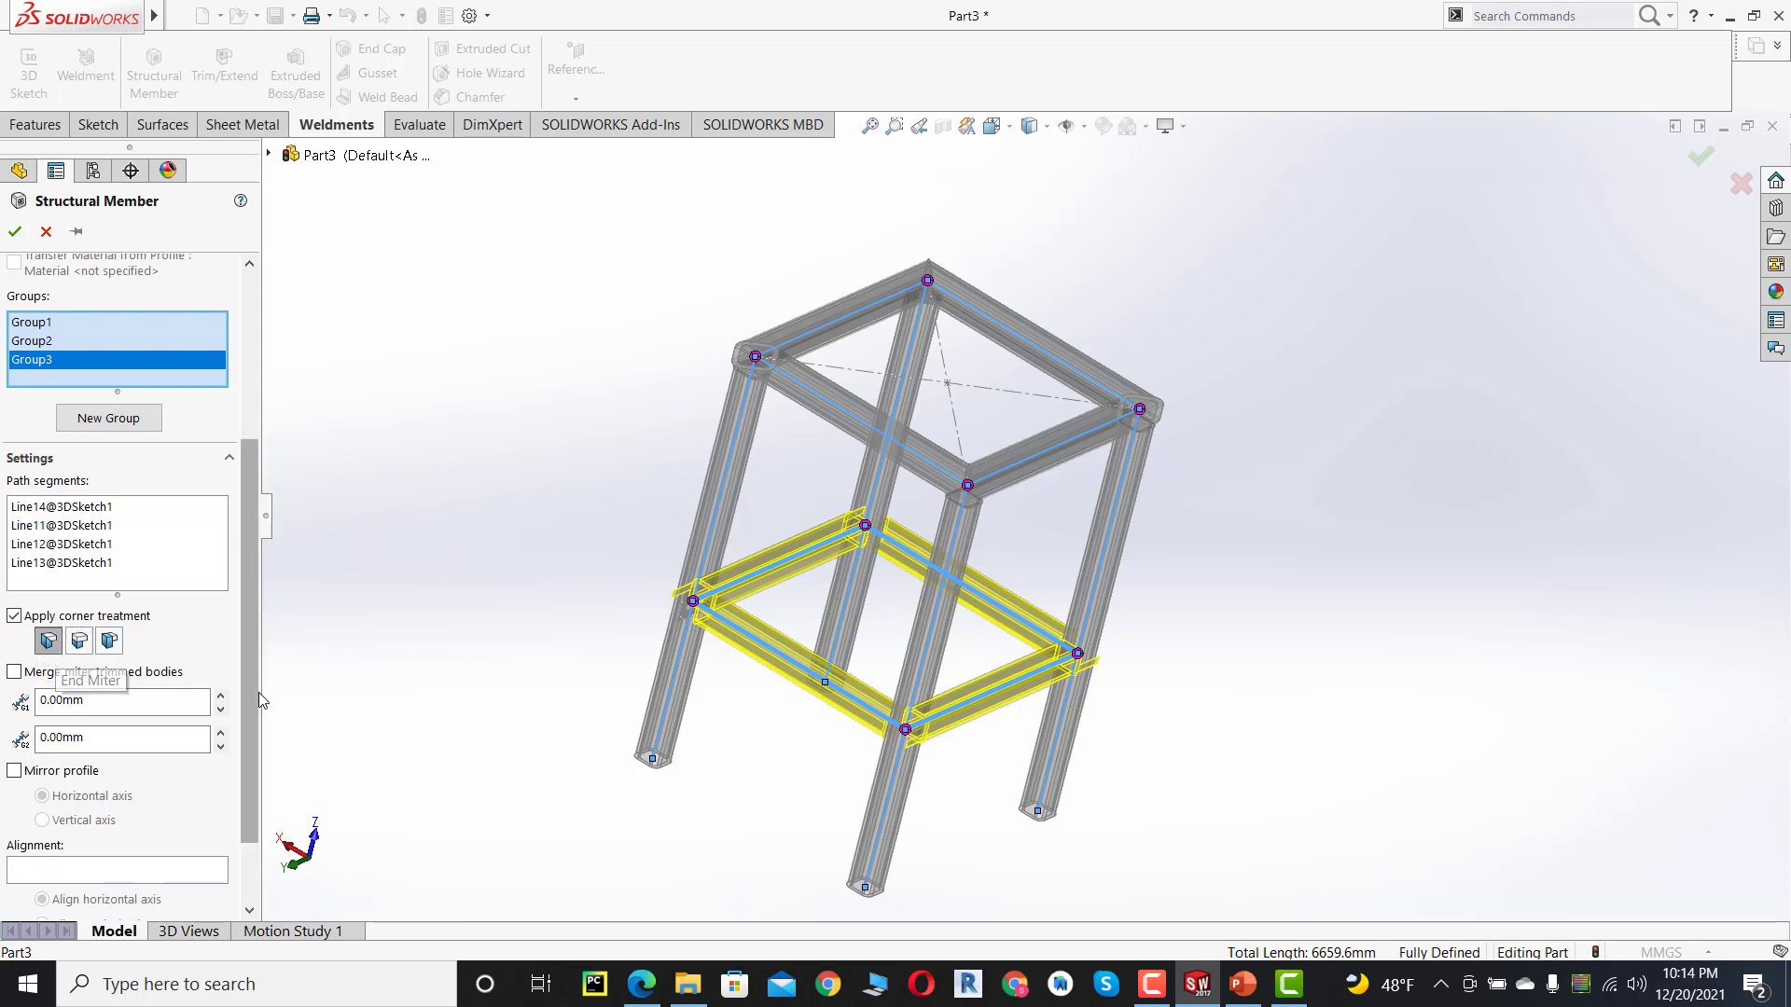
drag(244, 752, 250, 518)
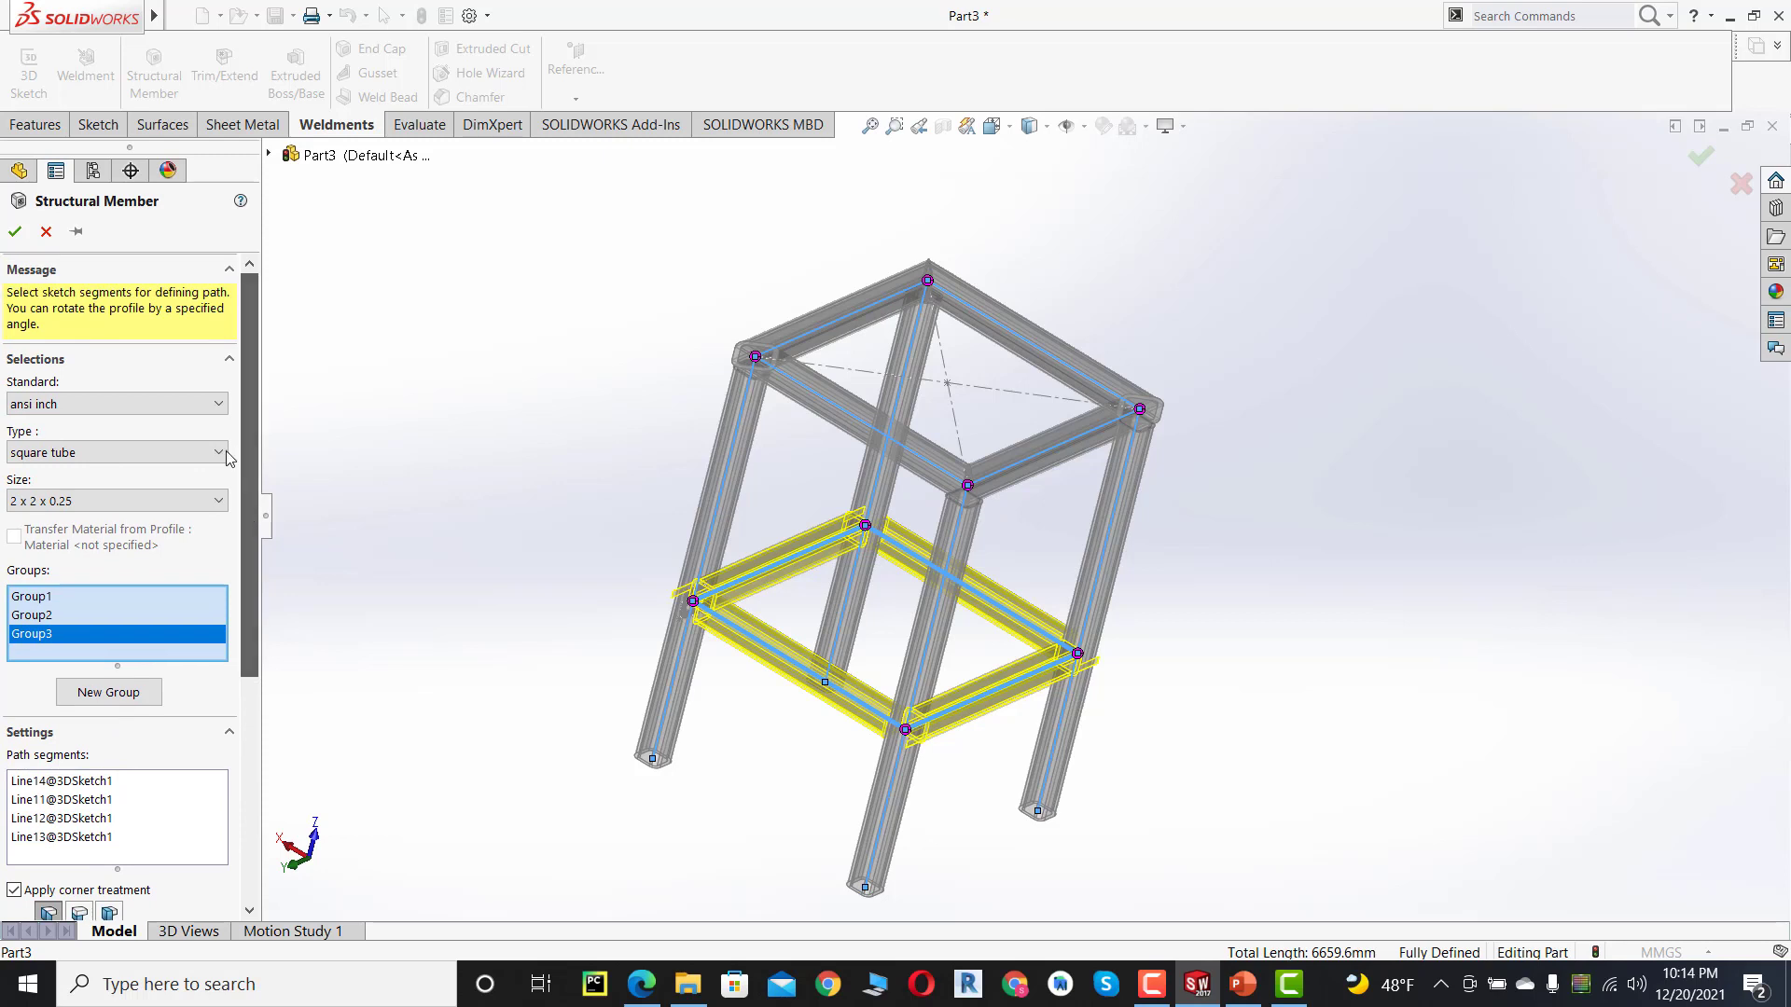
click(14, 233)
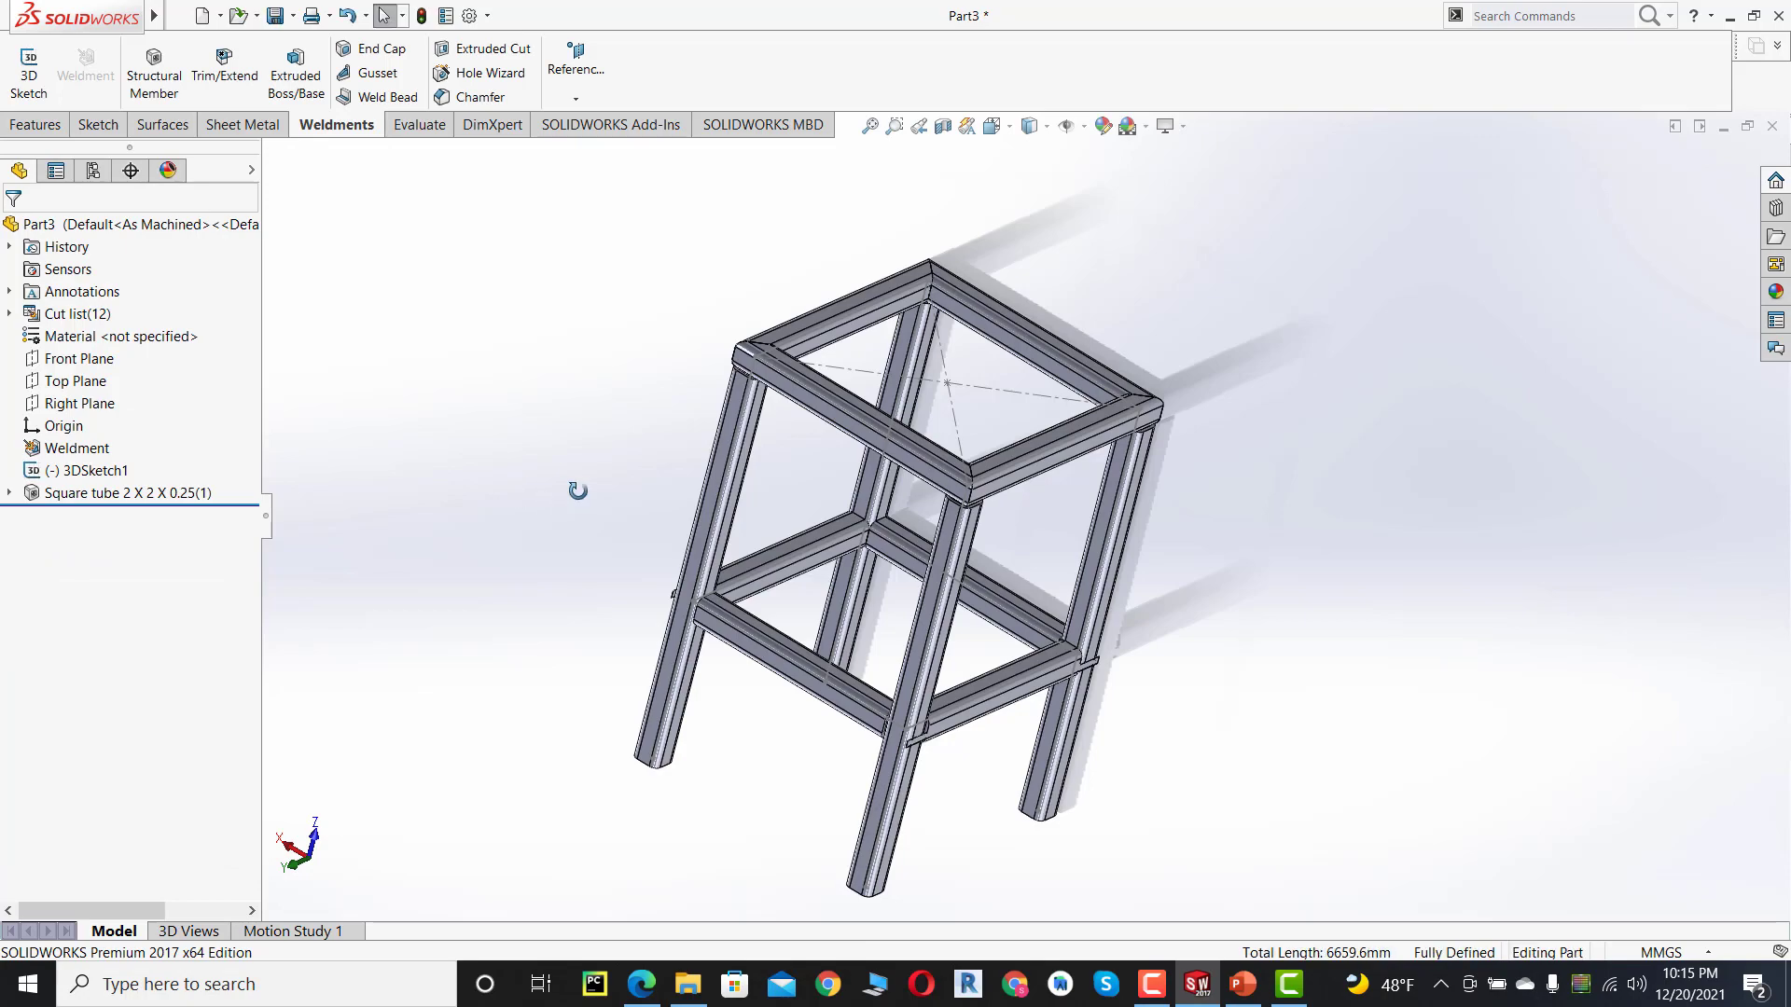
- Switch to frame.PDF in the browser and examine the leg end details, the front view and the isometric view
middle_drag(575, 488, 540, 452)
middle_drag(520, 512, 590, 580)
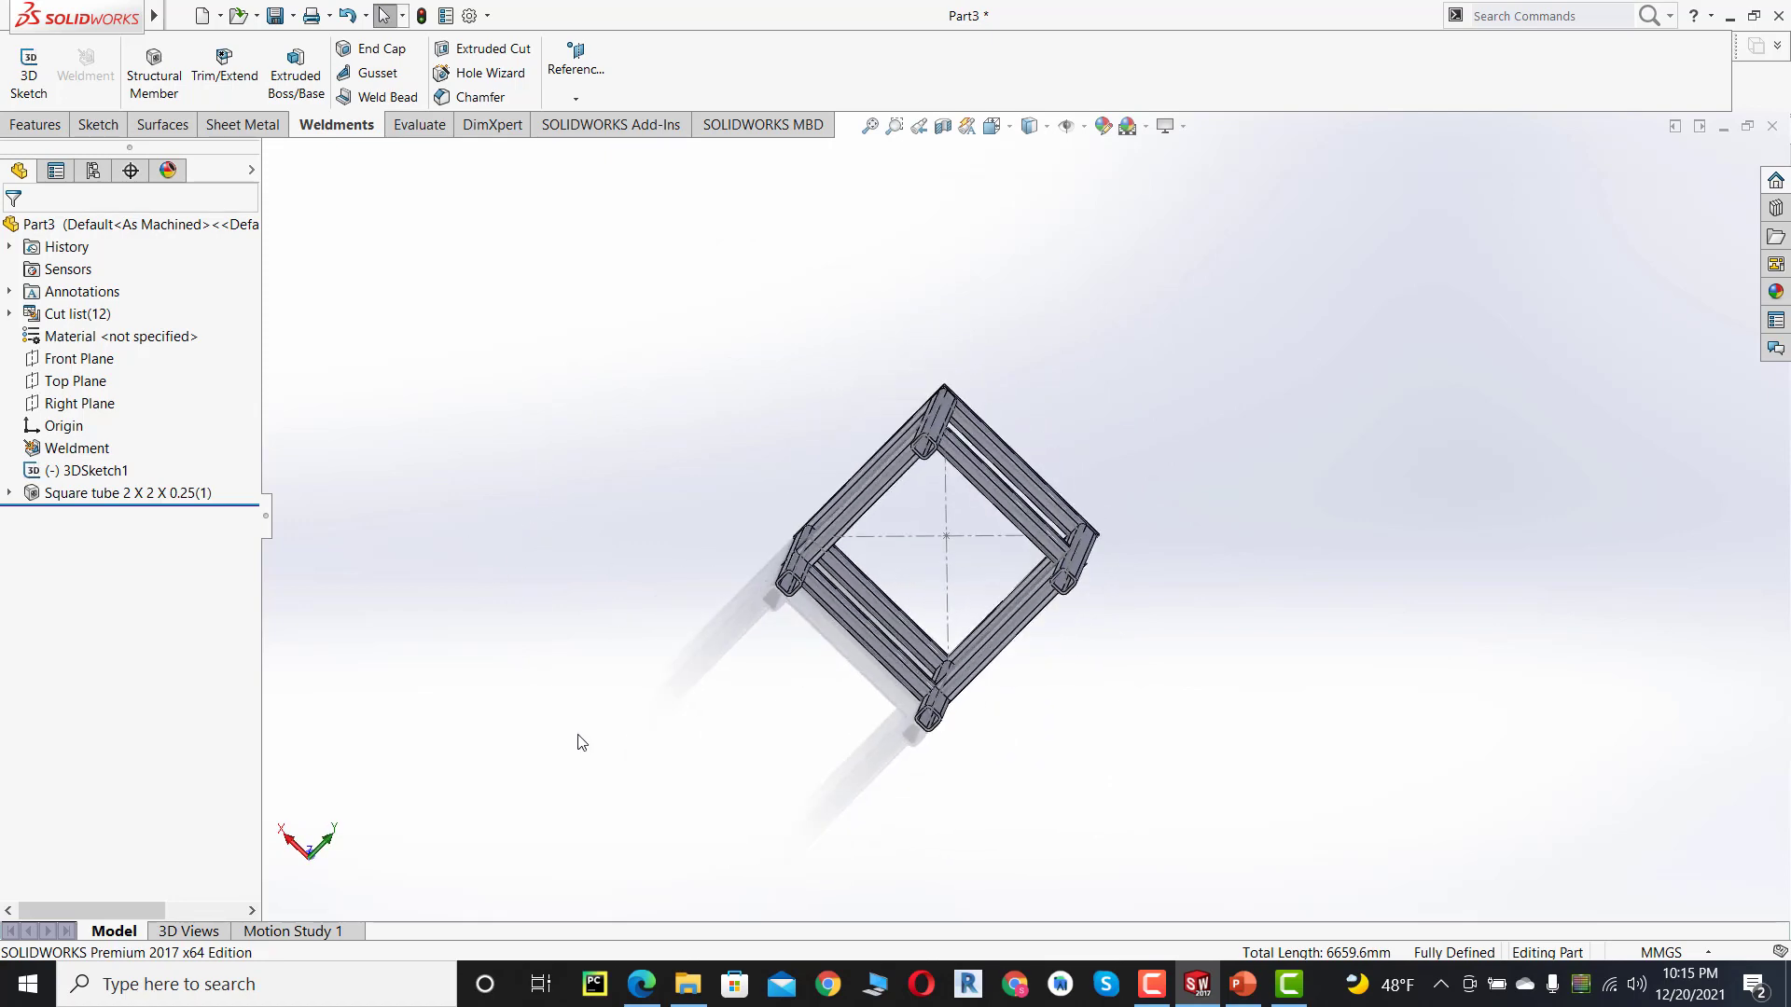
click(646, 980)
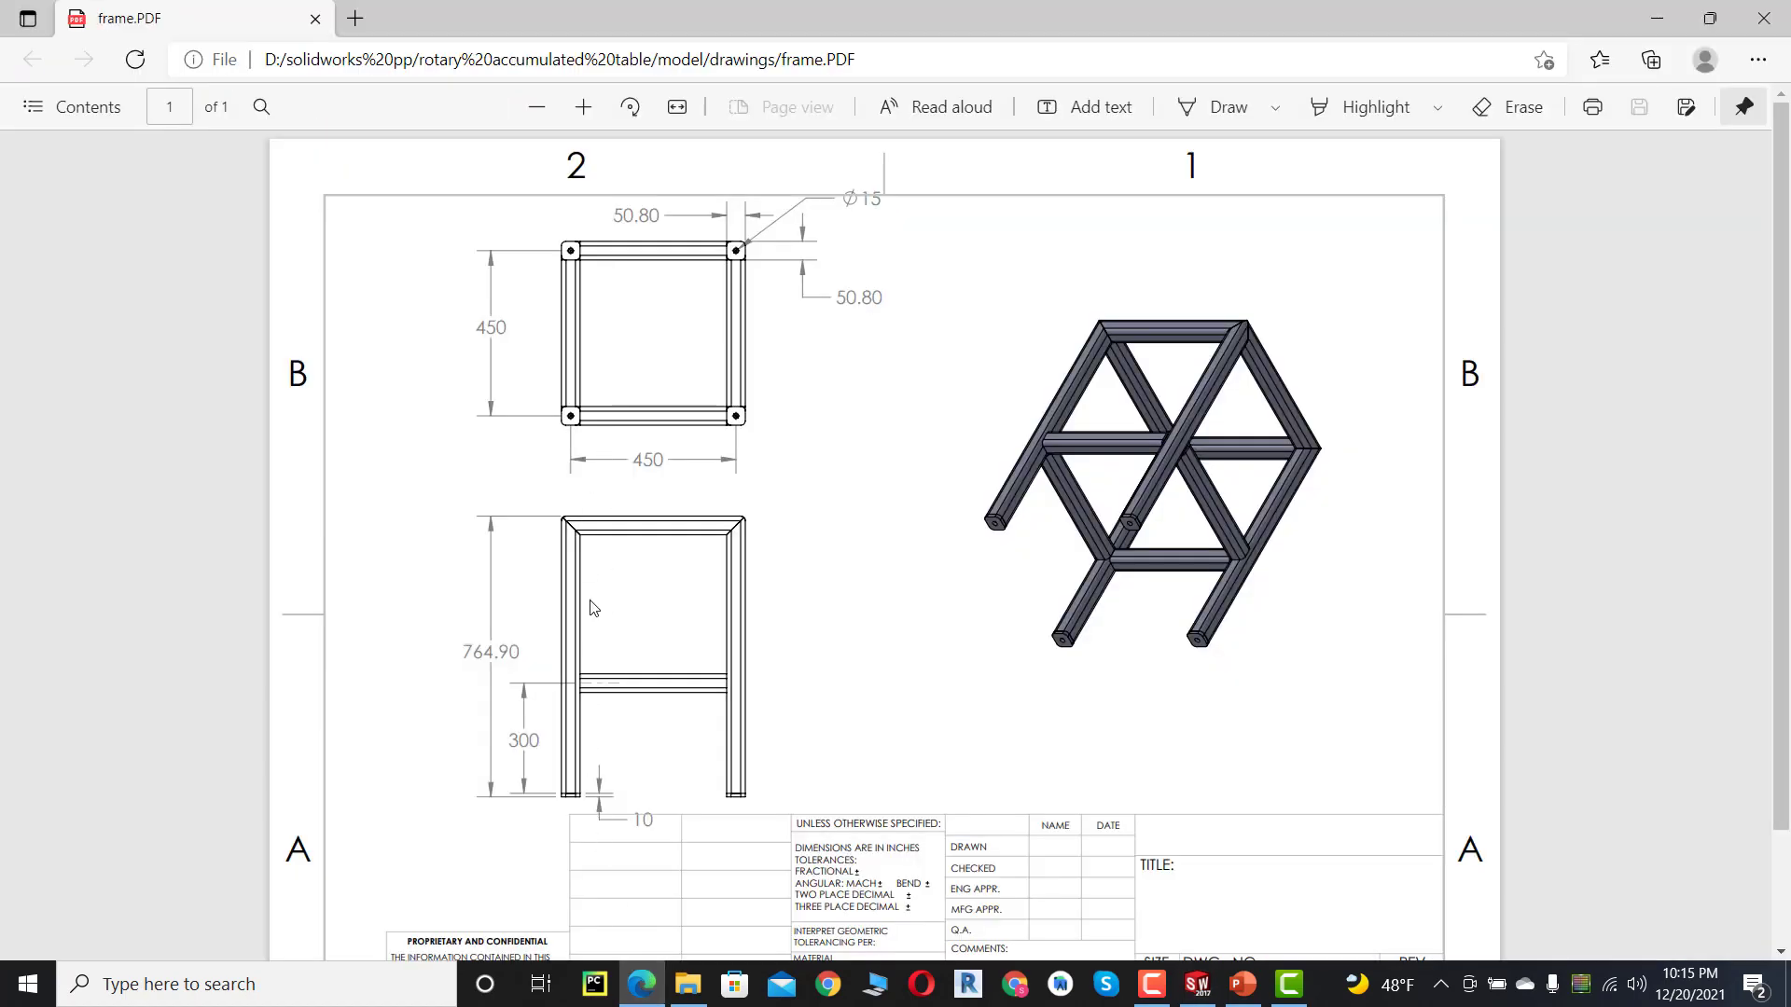
scroll(588, 793, down, 2)
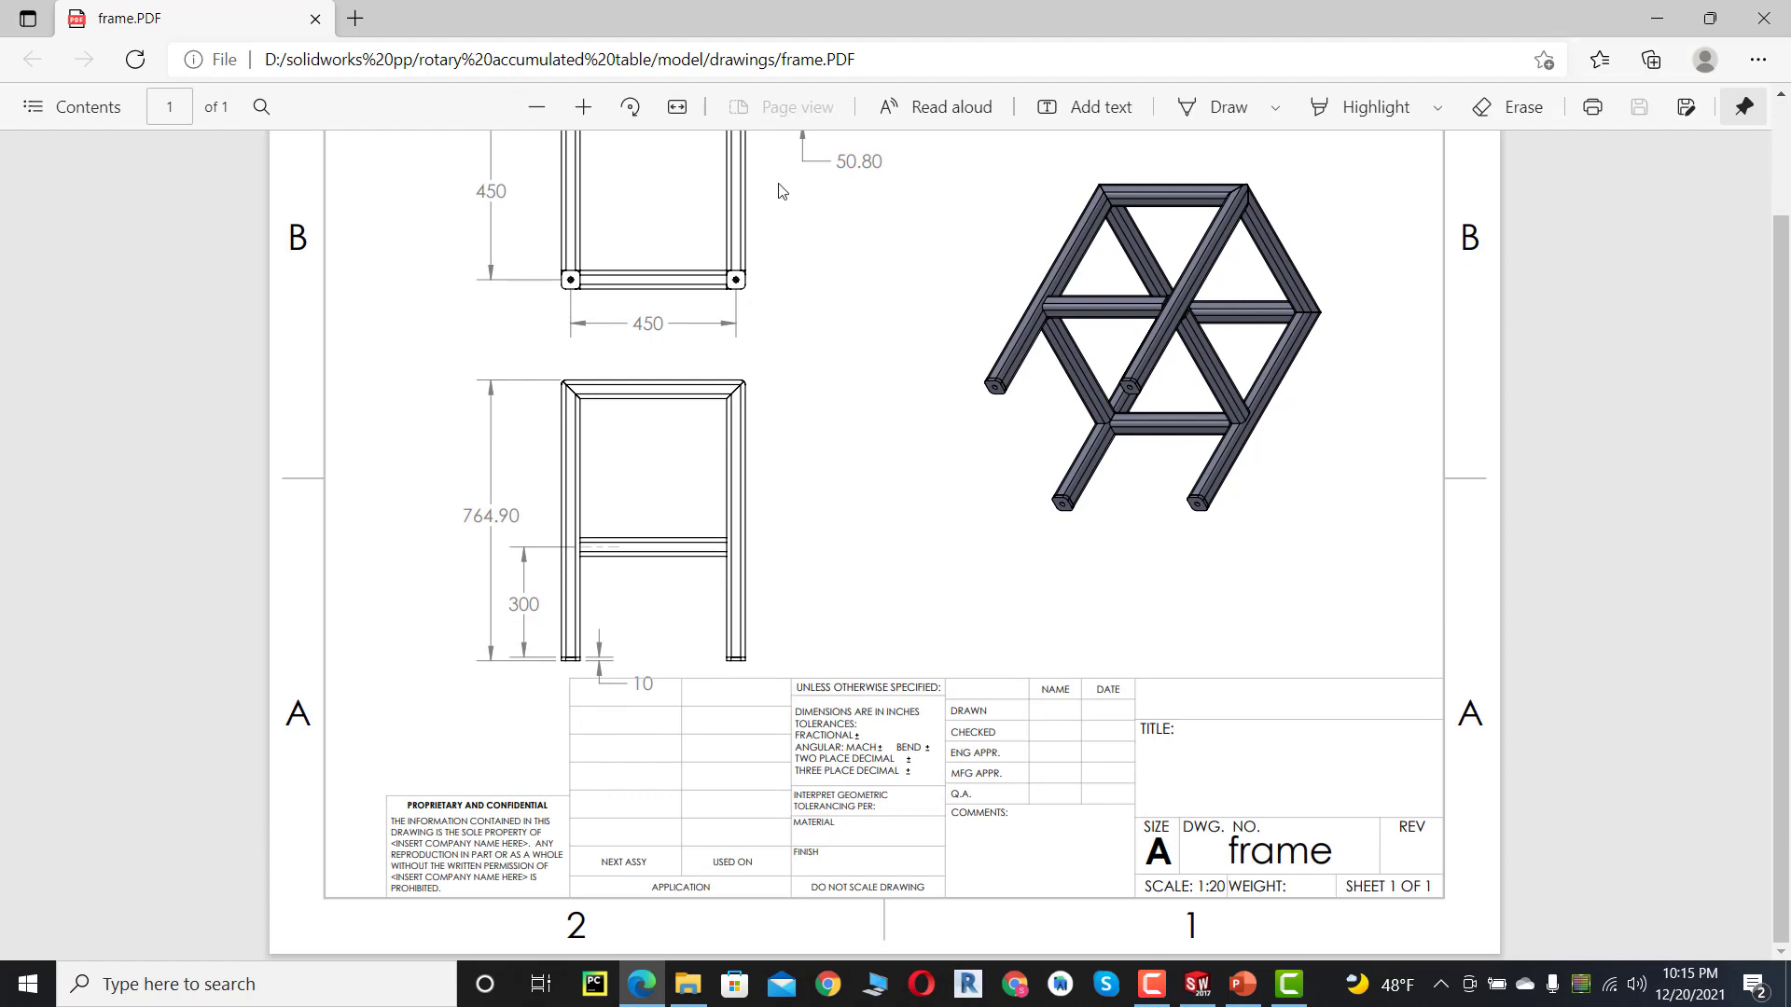
click(583, 107)
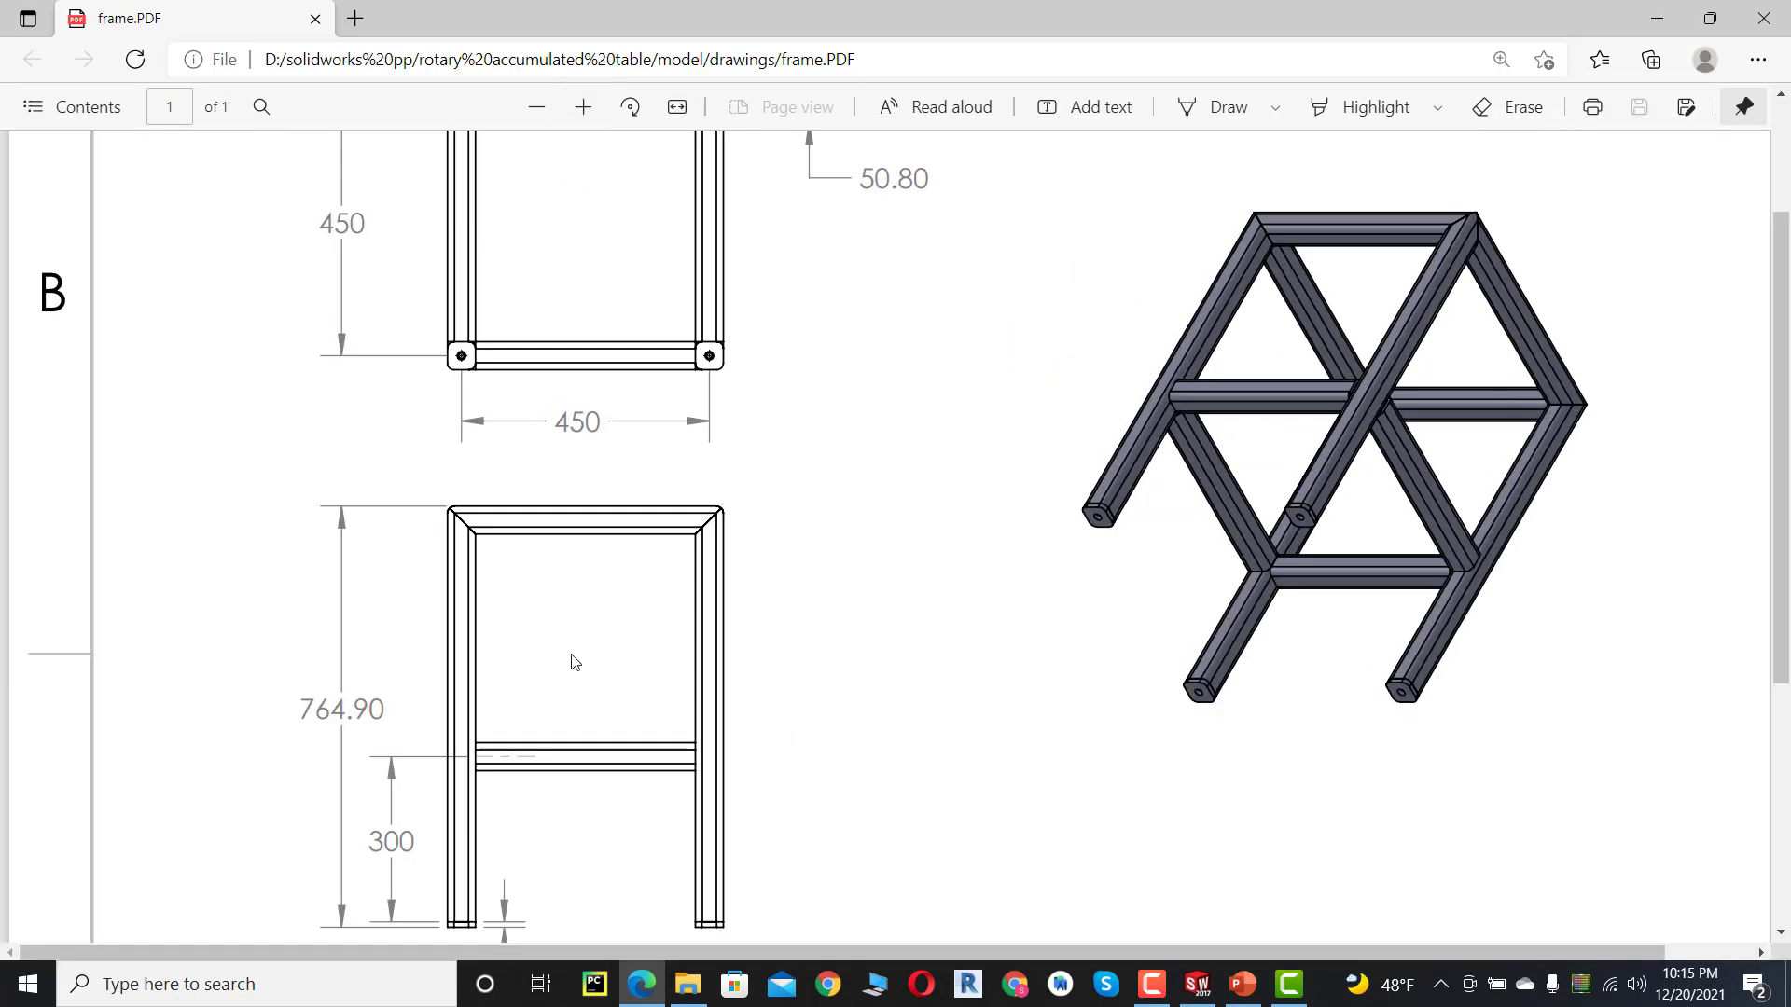
scroll(571, 660, down, 5)
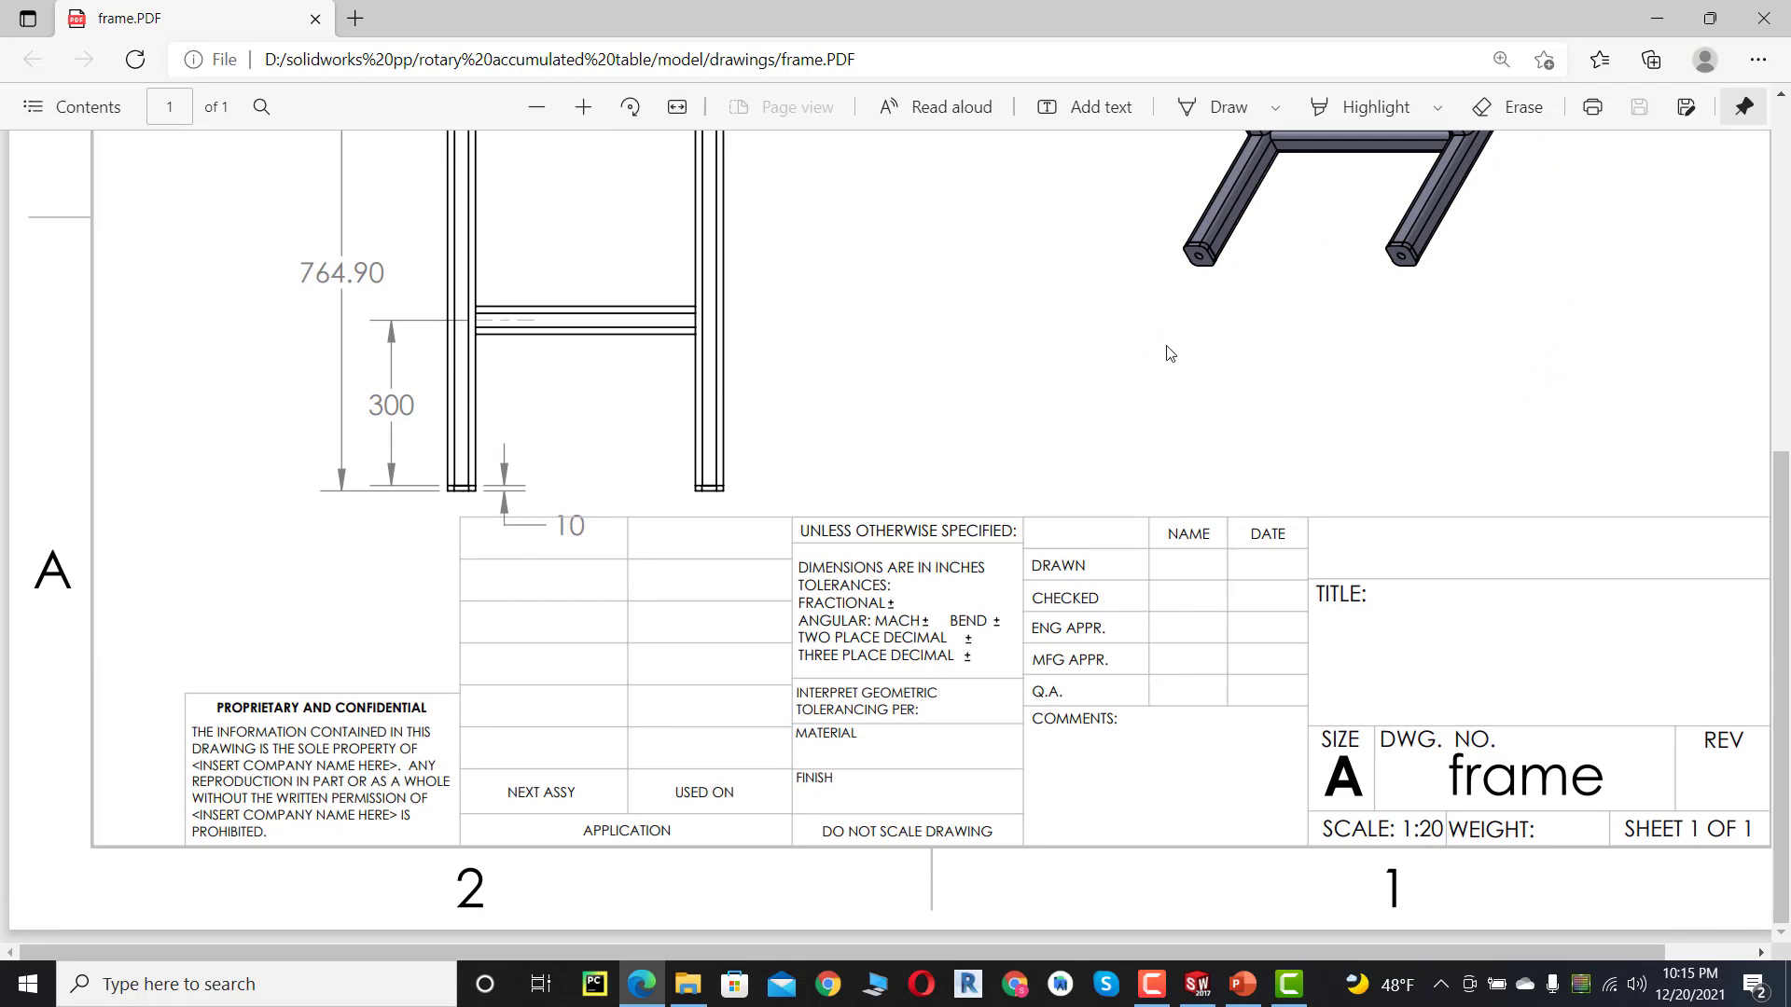
scroll(1169, 353, up, 3)
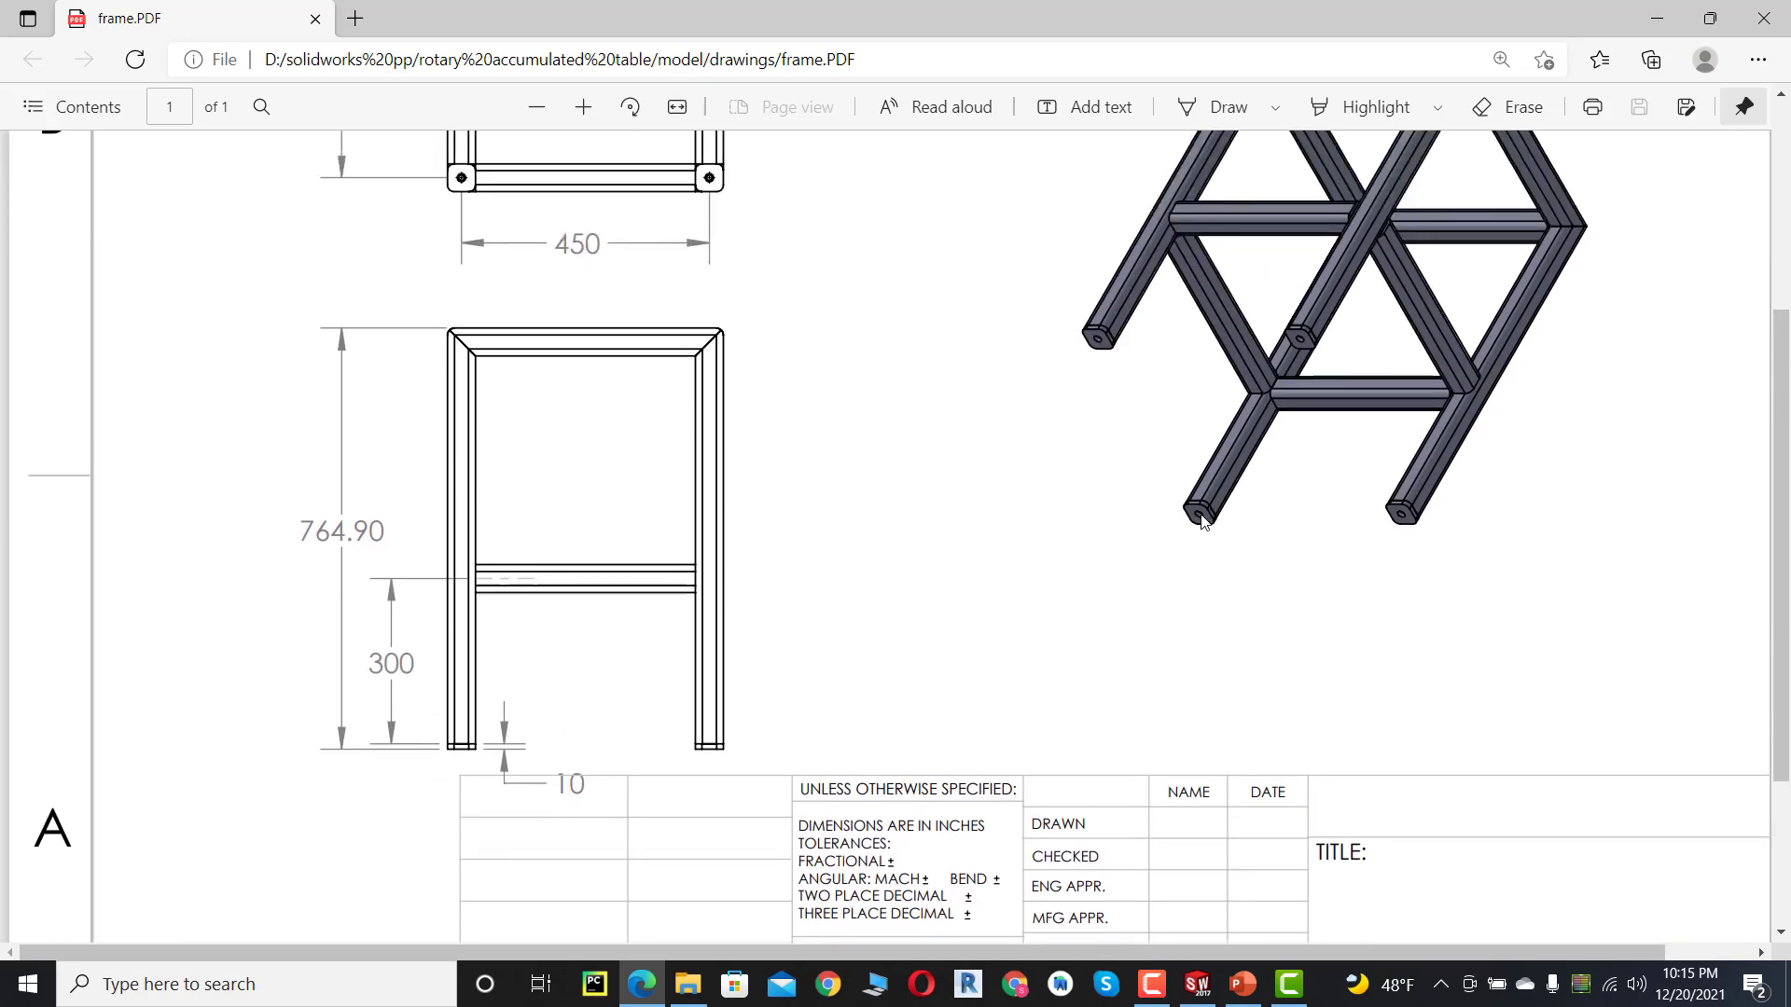
click(583, 106)
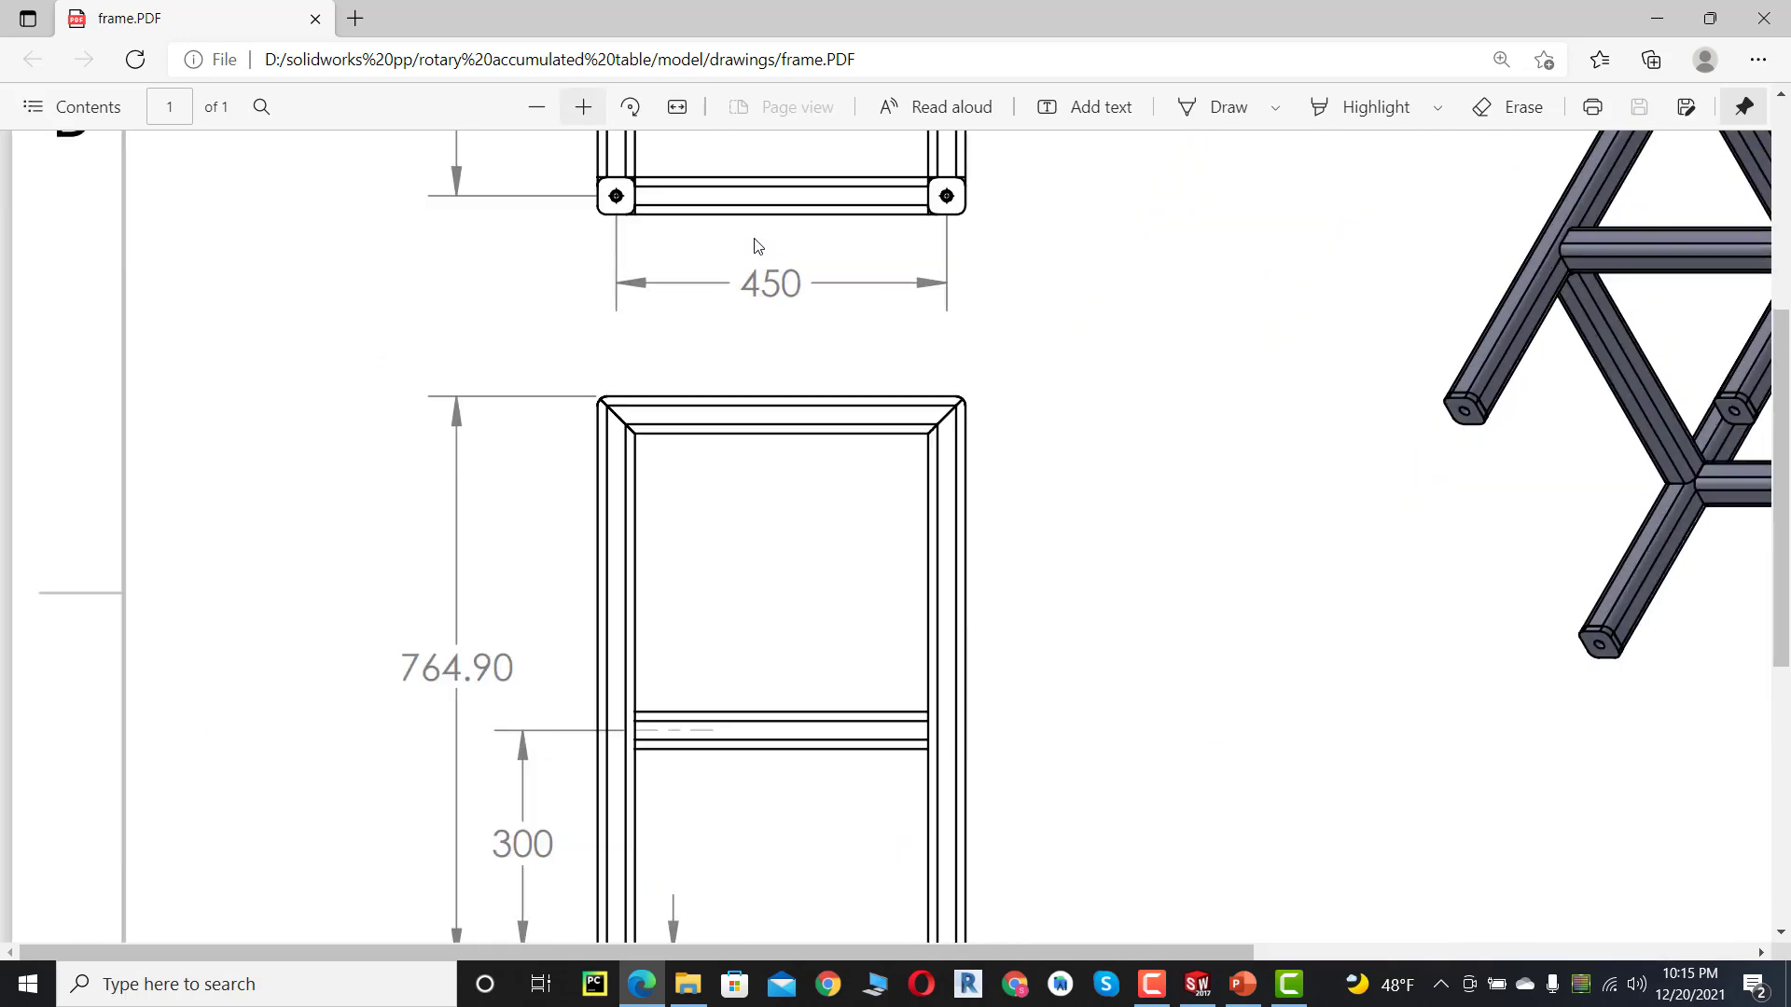
scroll(1403, 488, up, 3)
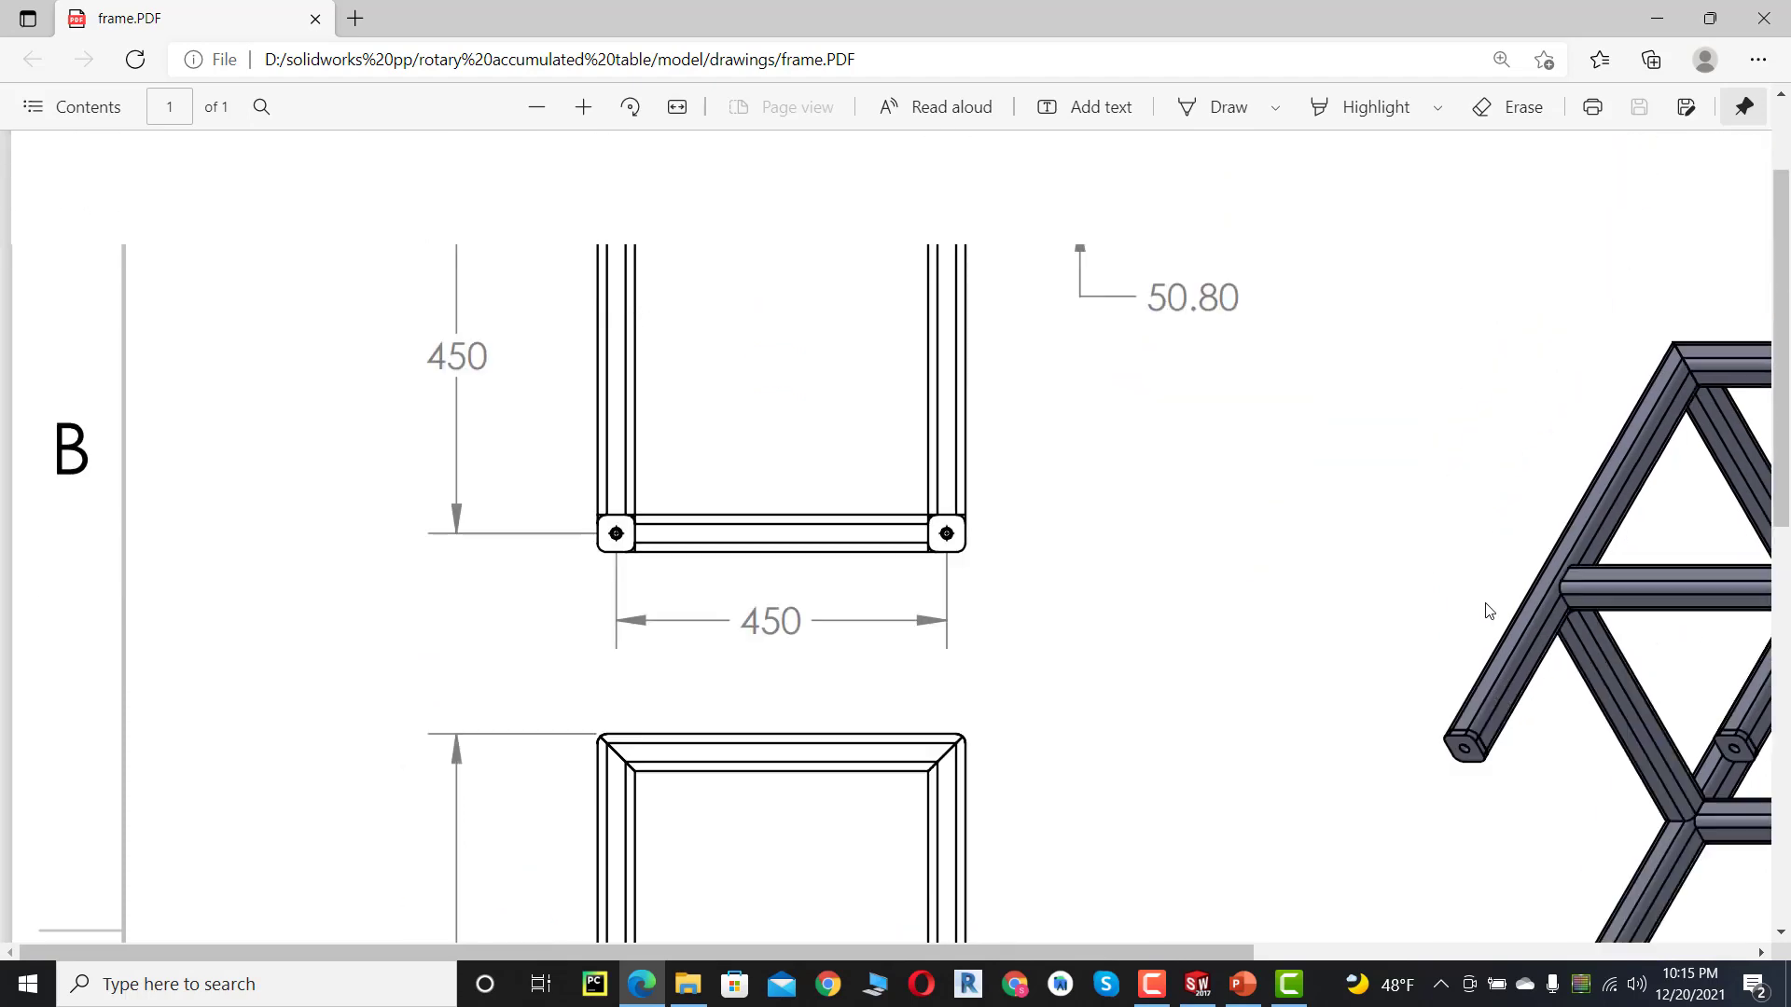
drag(1246, 955, 1516, 955)
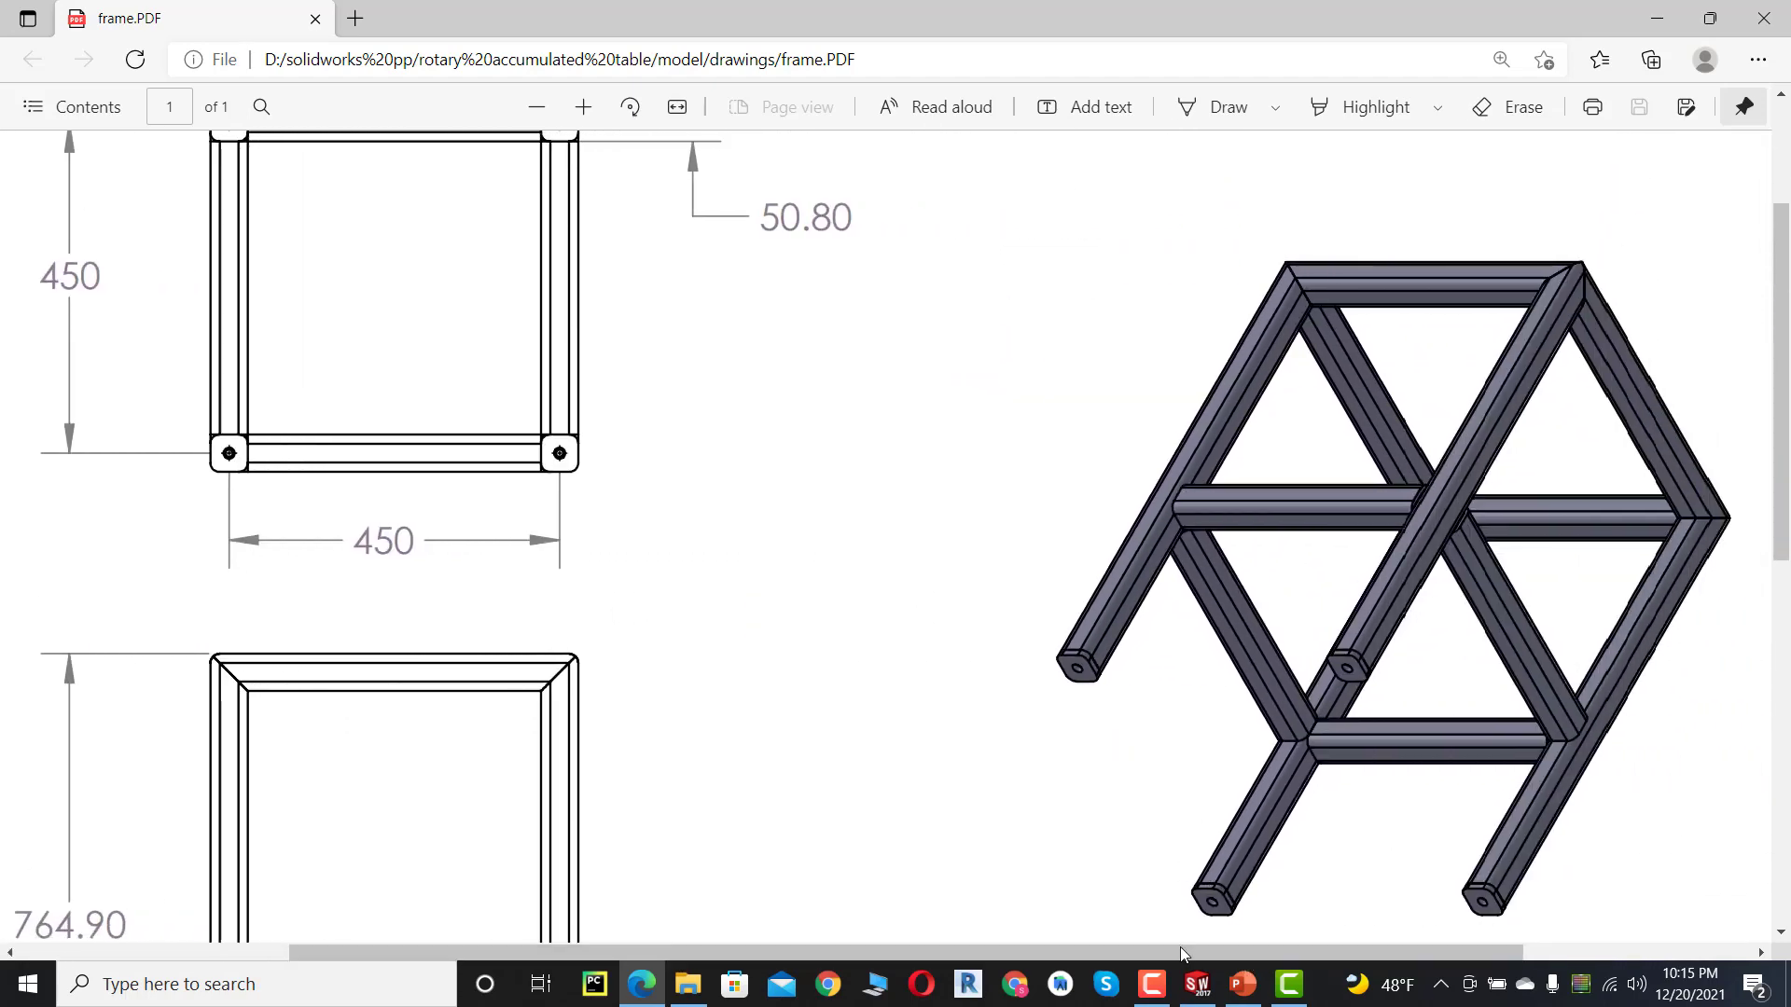
- Return to SOLIDWORKS and start a sketch on the bottom end face of one leg, viewed normal to the sketch plane
click(1198, 984)
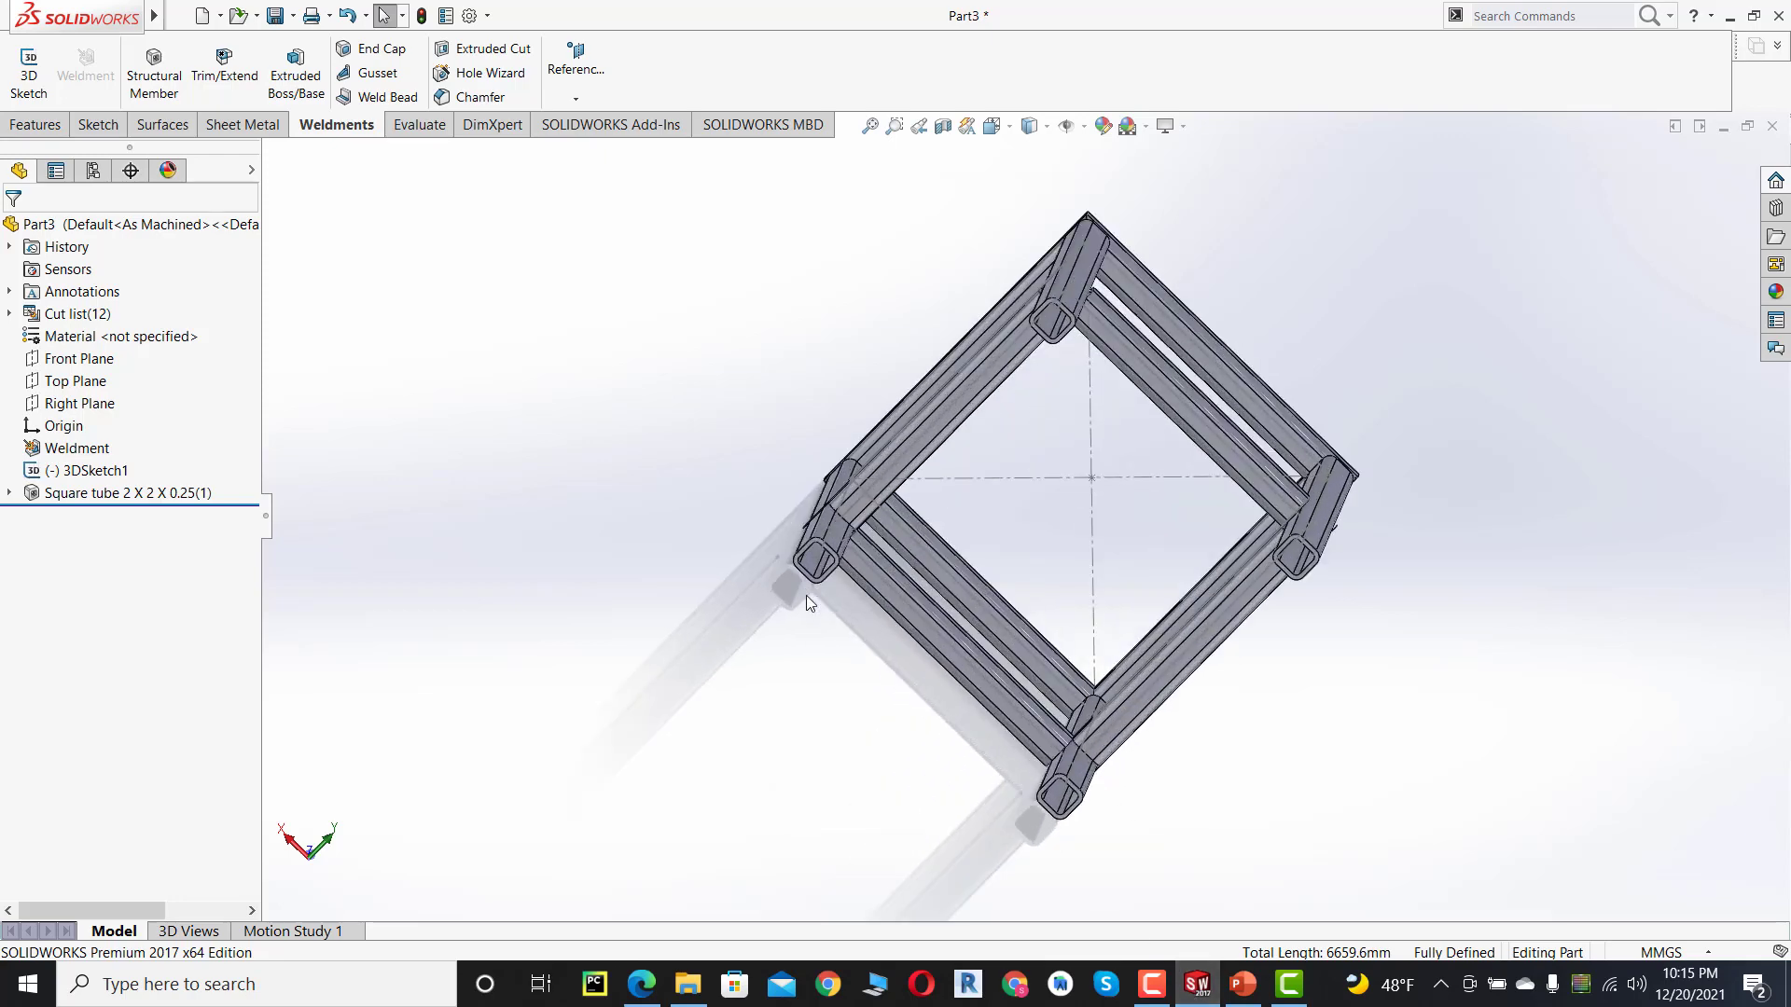
scroll(807, 601, down, 5)
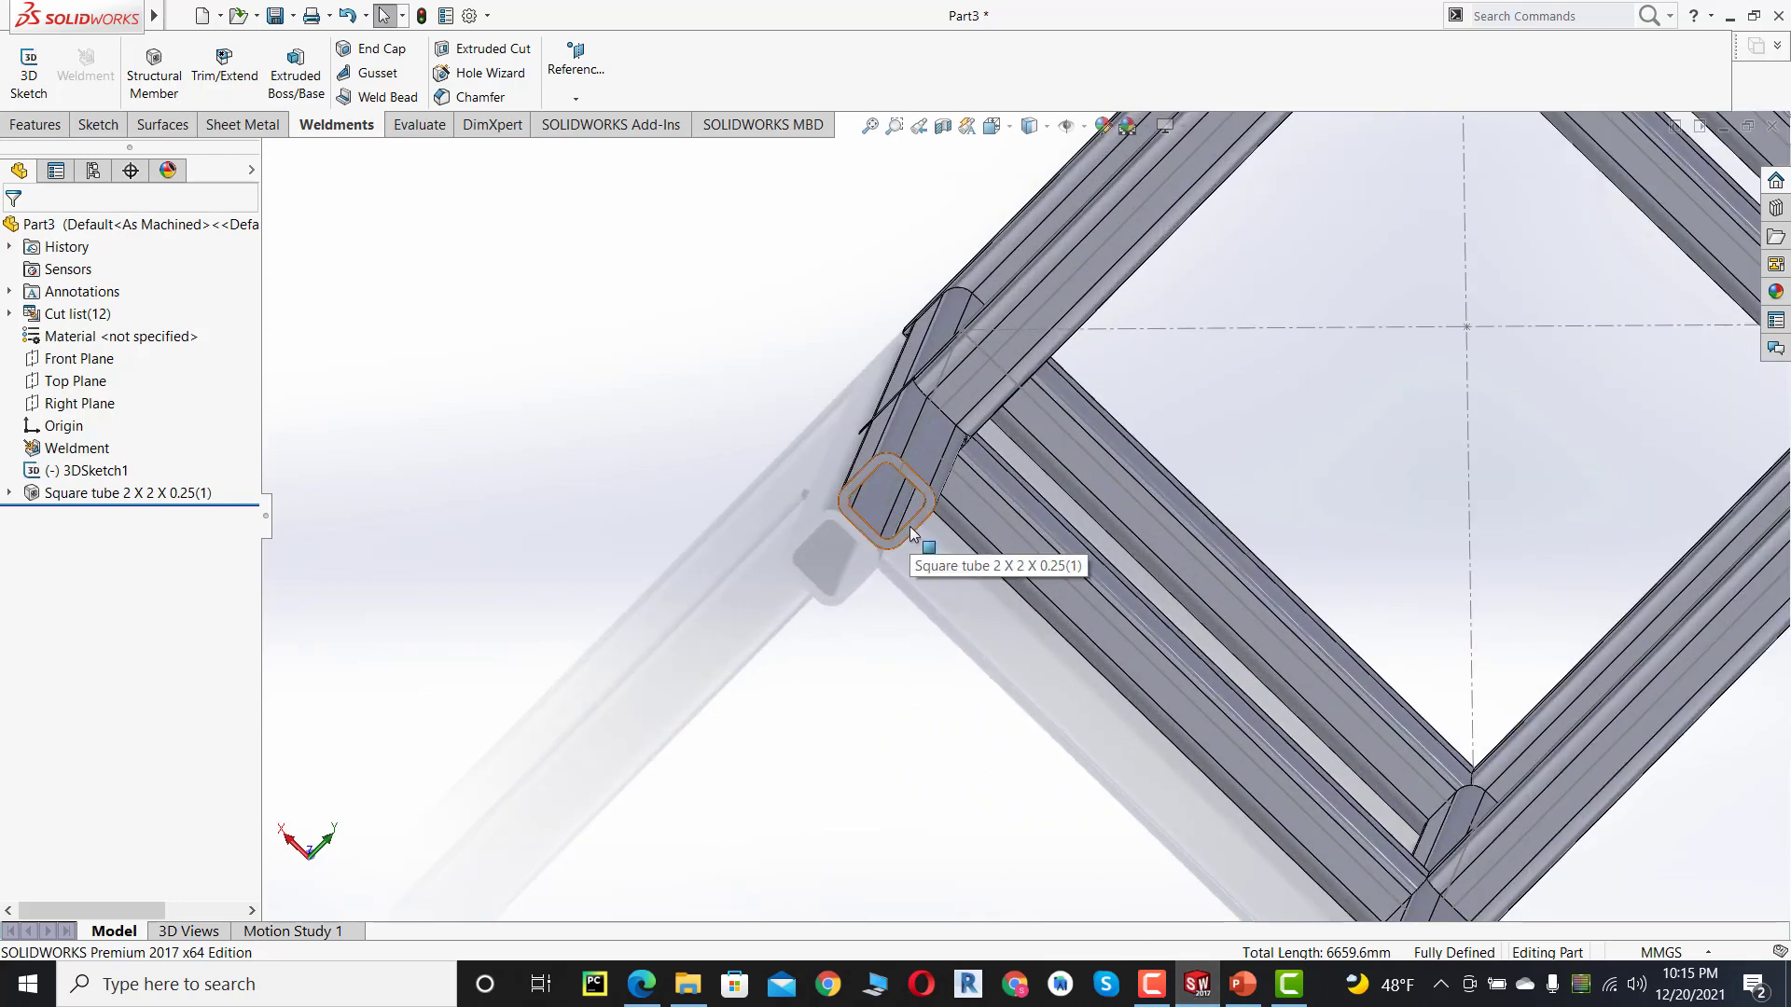
click(912, 533)
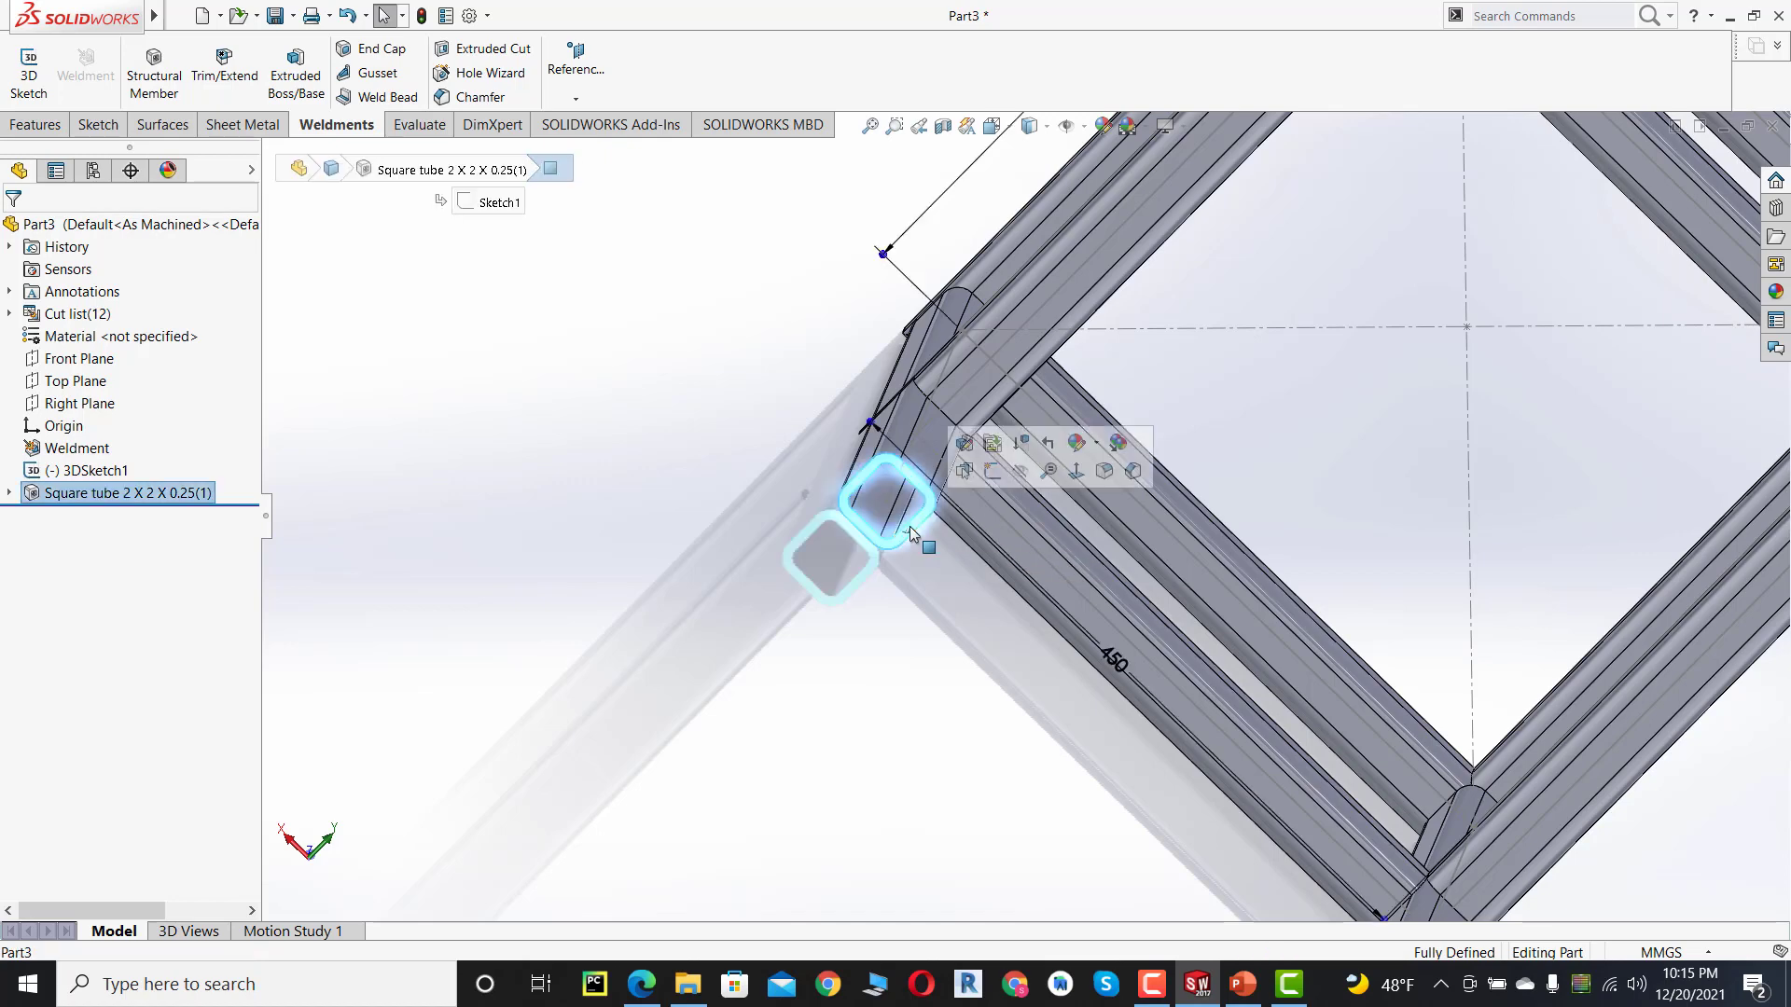
click(991, 473)
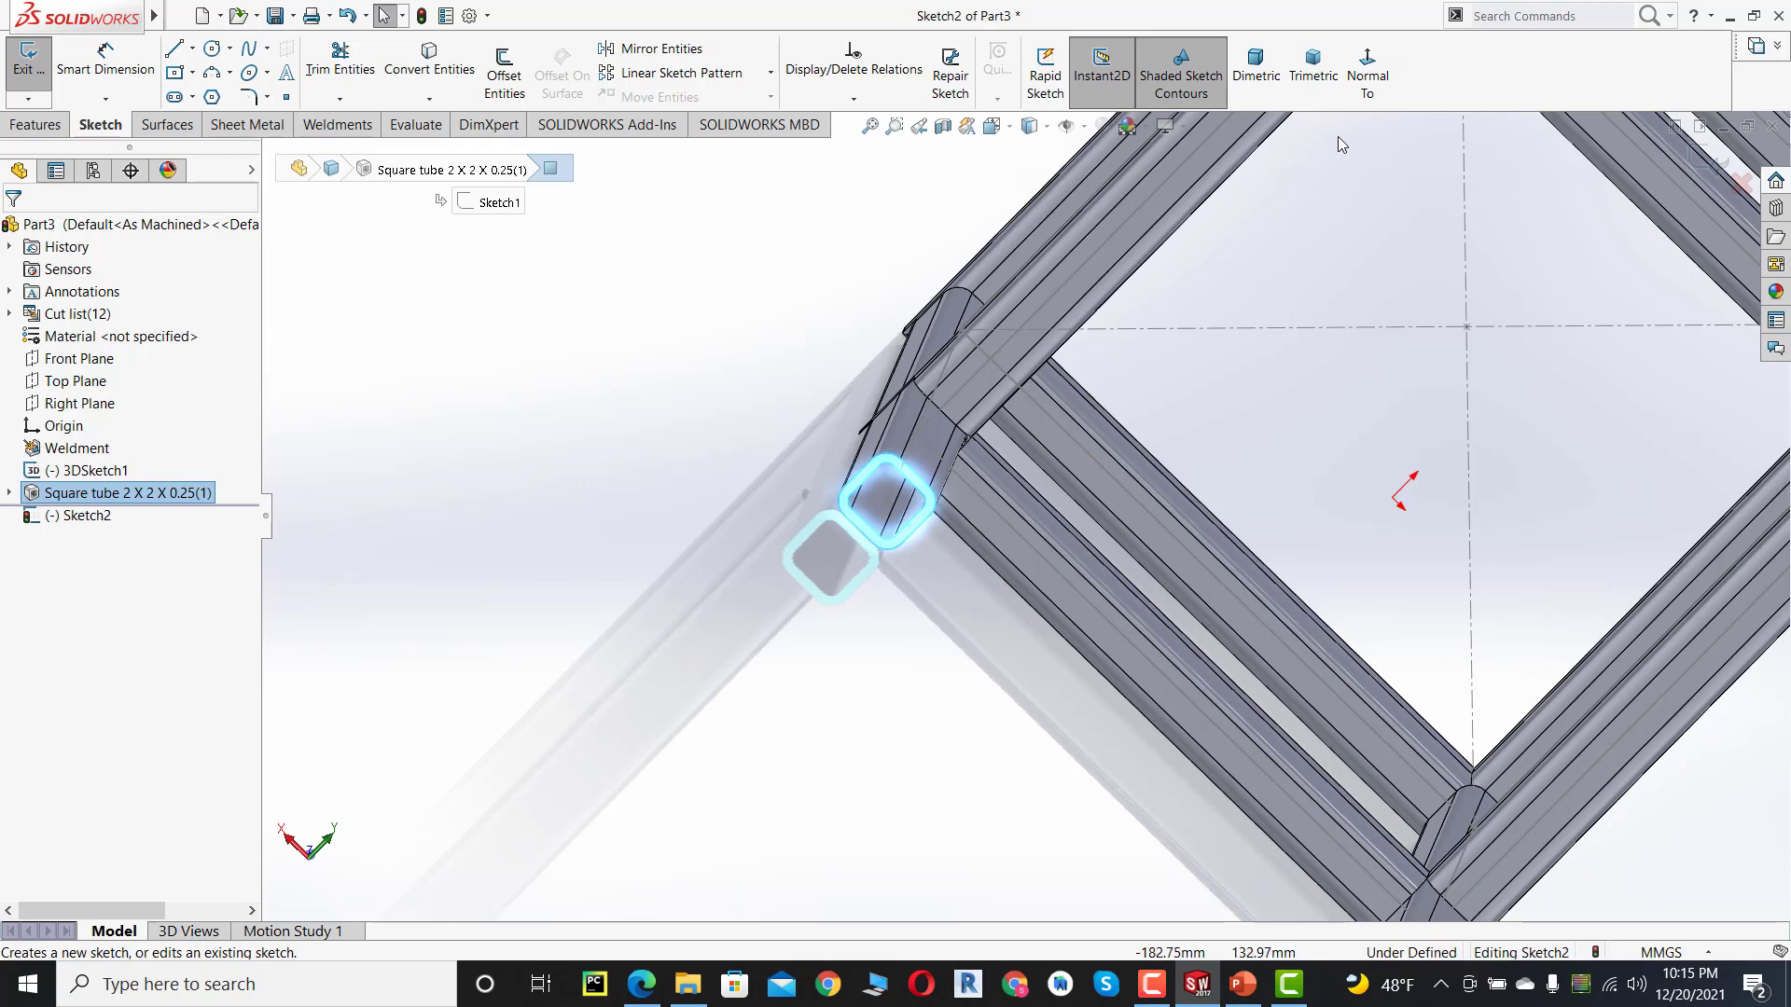
click(1365, 84)
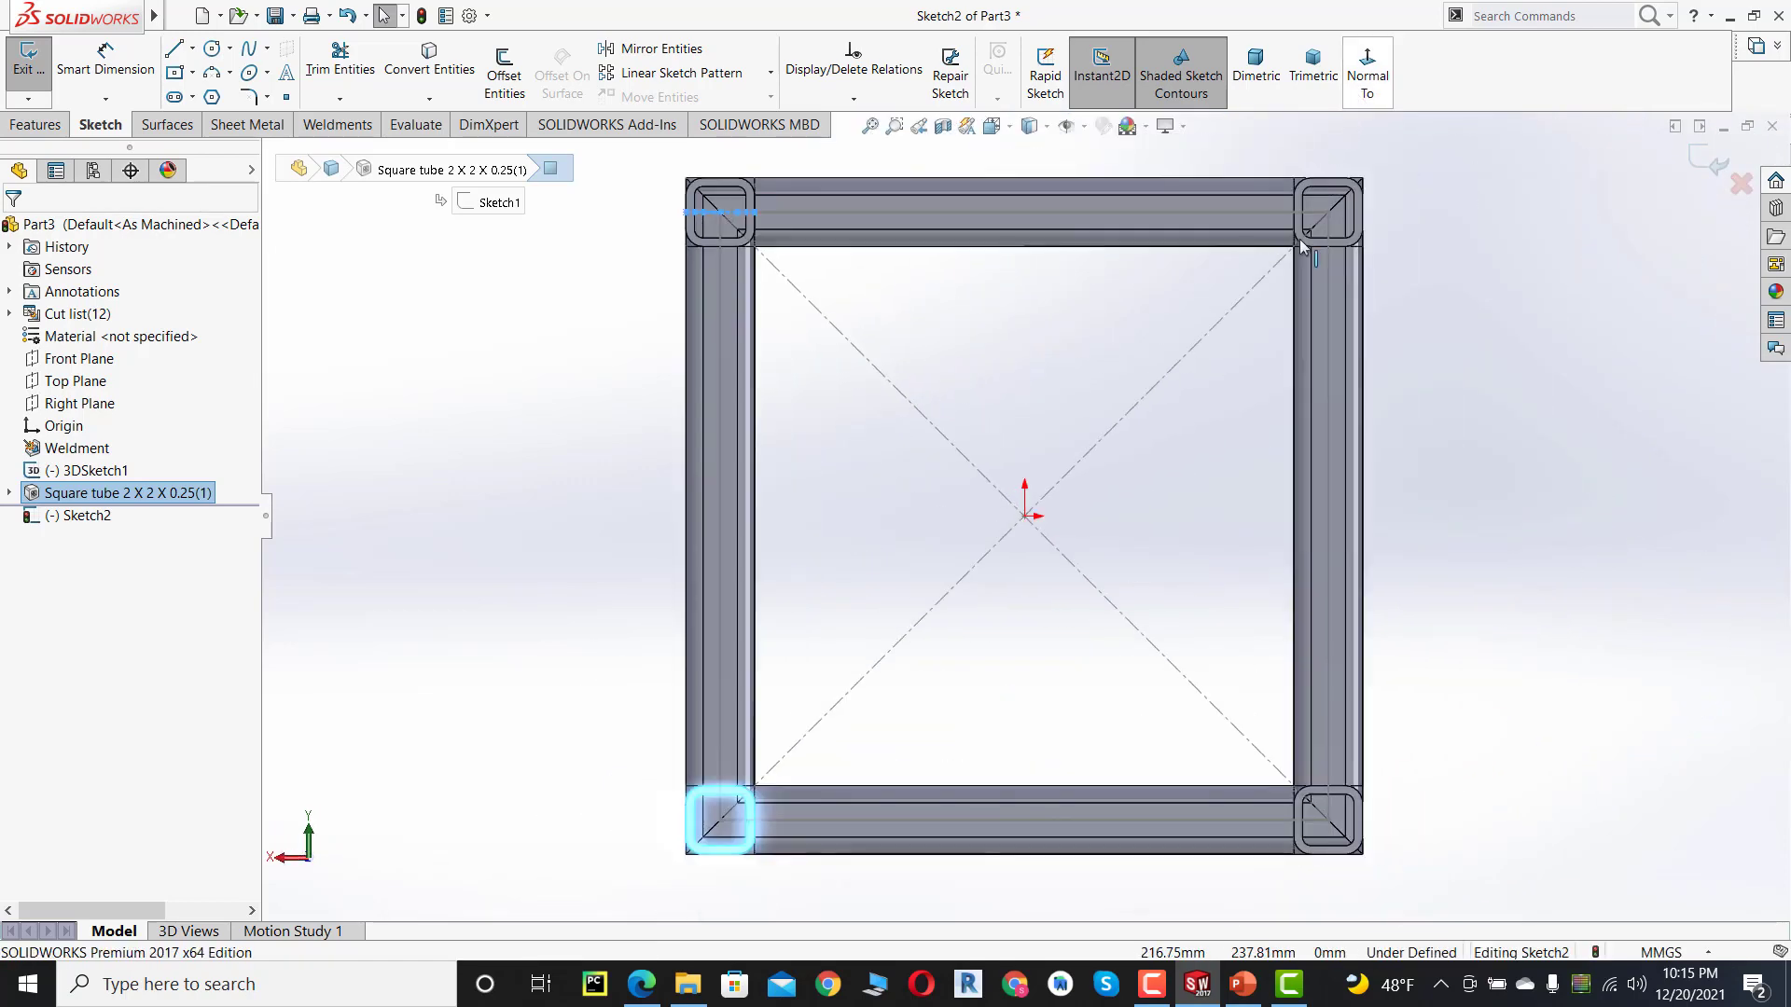
click(1516, 542)
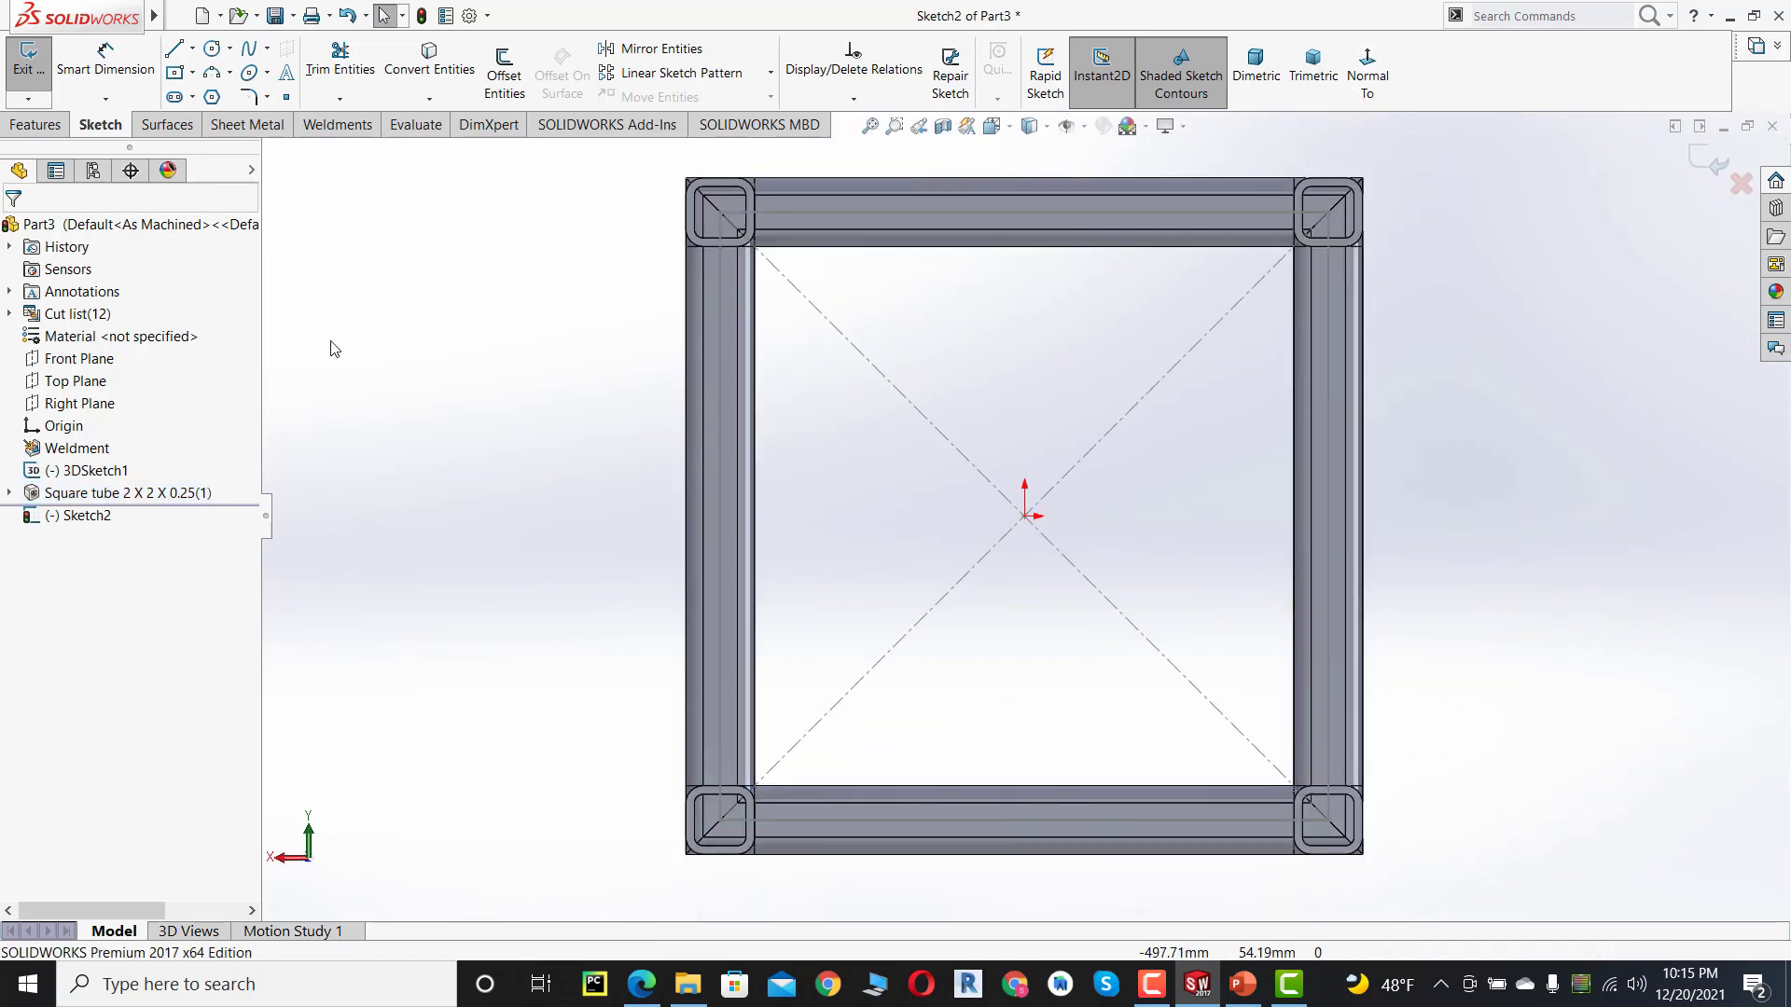
- Sketch a corner rectangle of about 50.8 x 50.8 mm around the lower-left leg's end profile
click(194, 73)
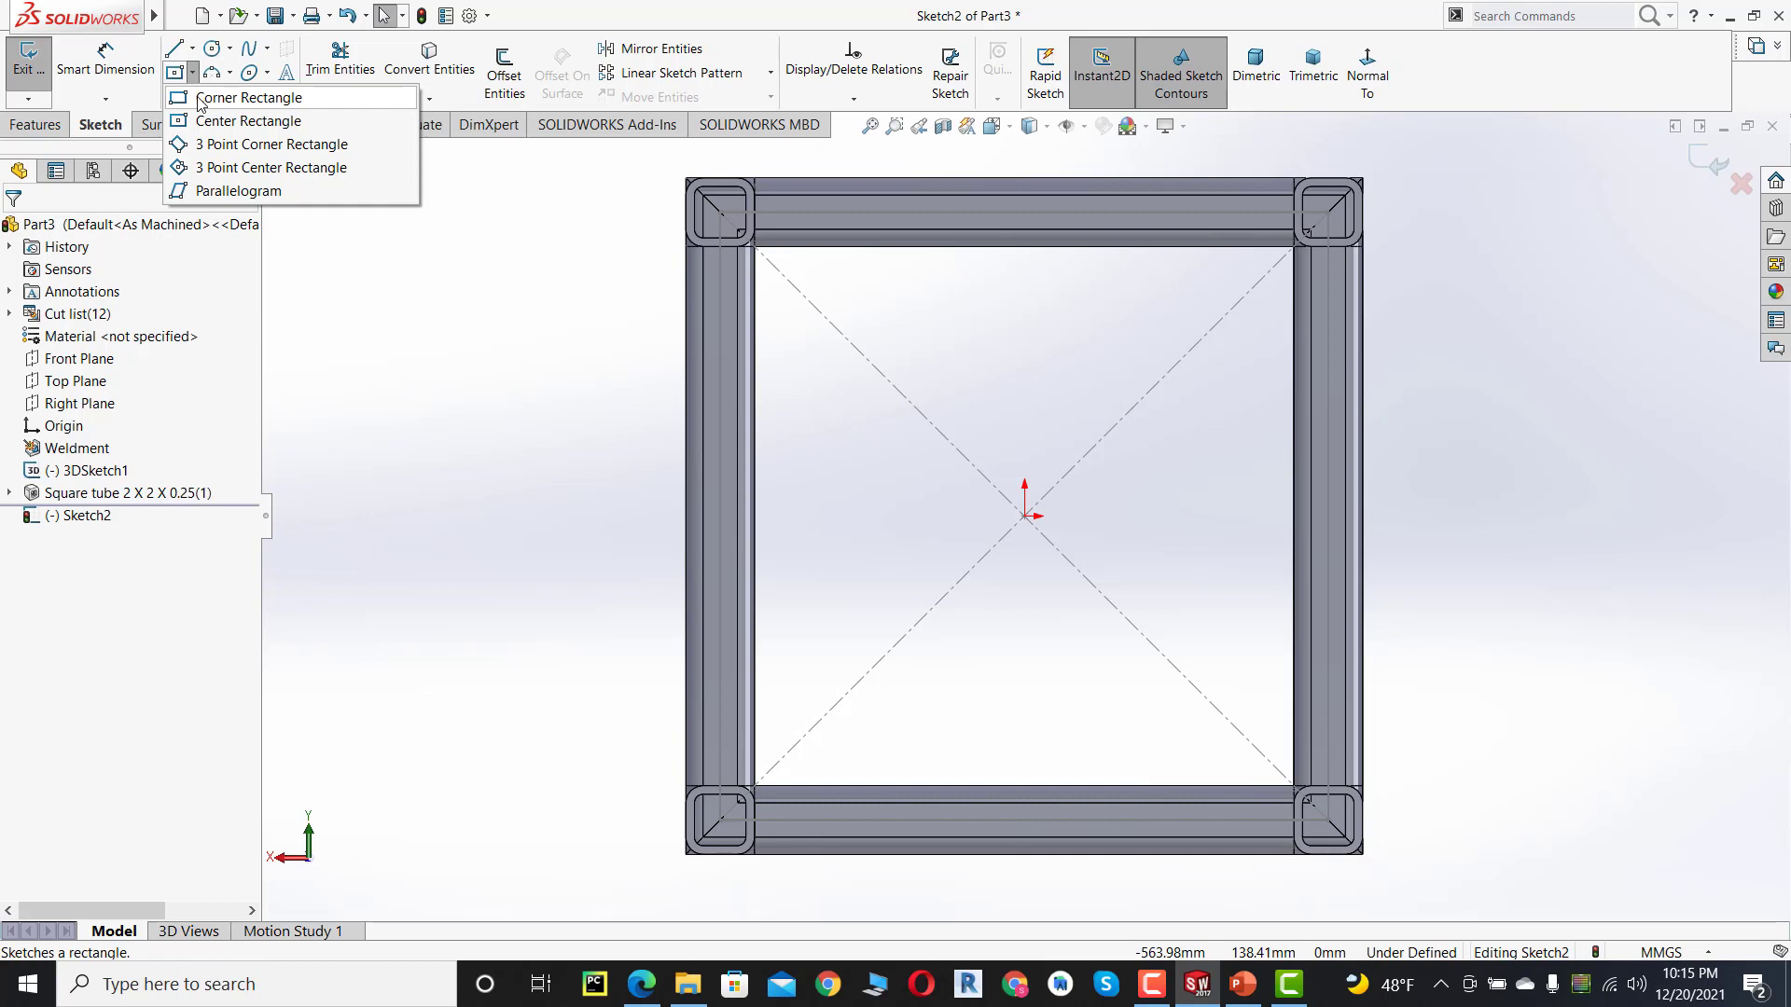
click(199, 98)
scroll(728, 831, up, 3)
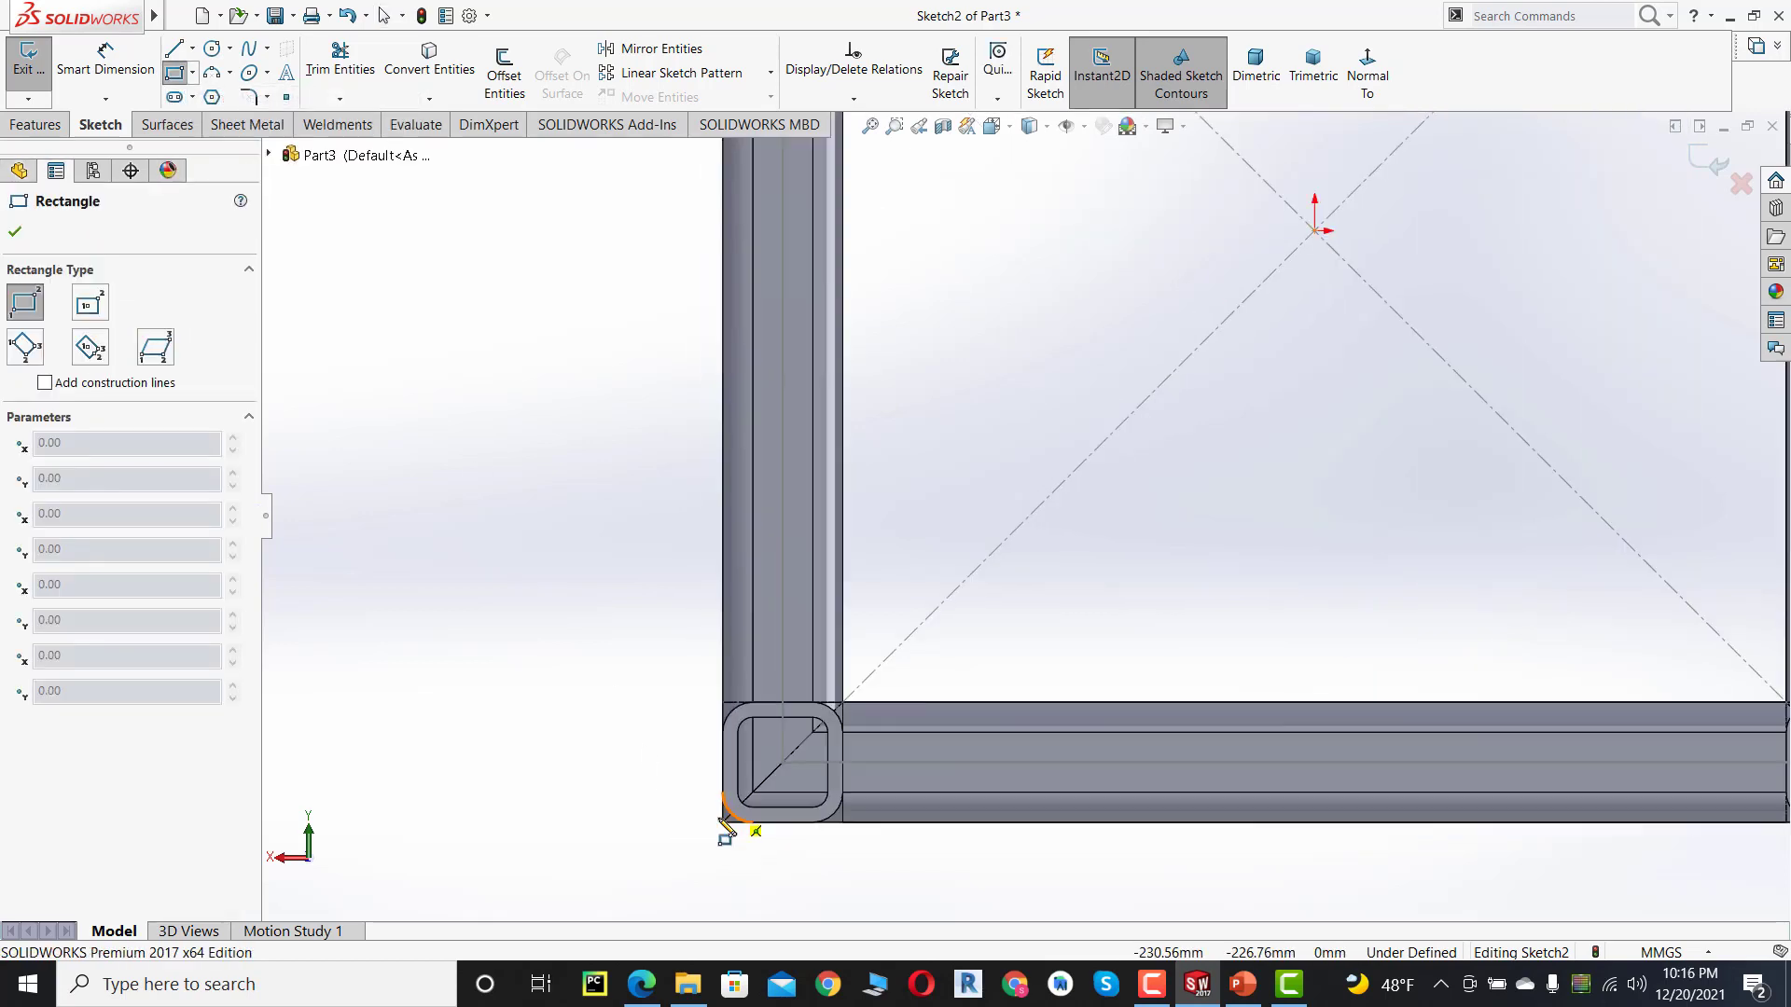
scroll(886, 801, up, 2)
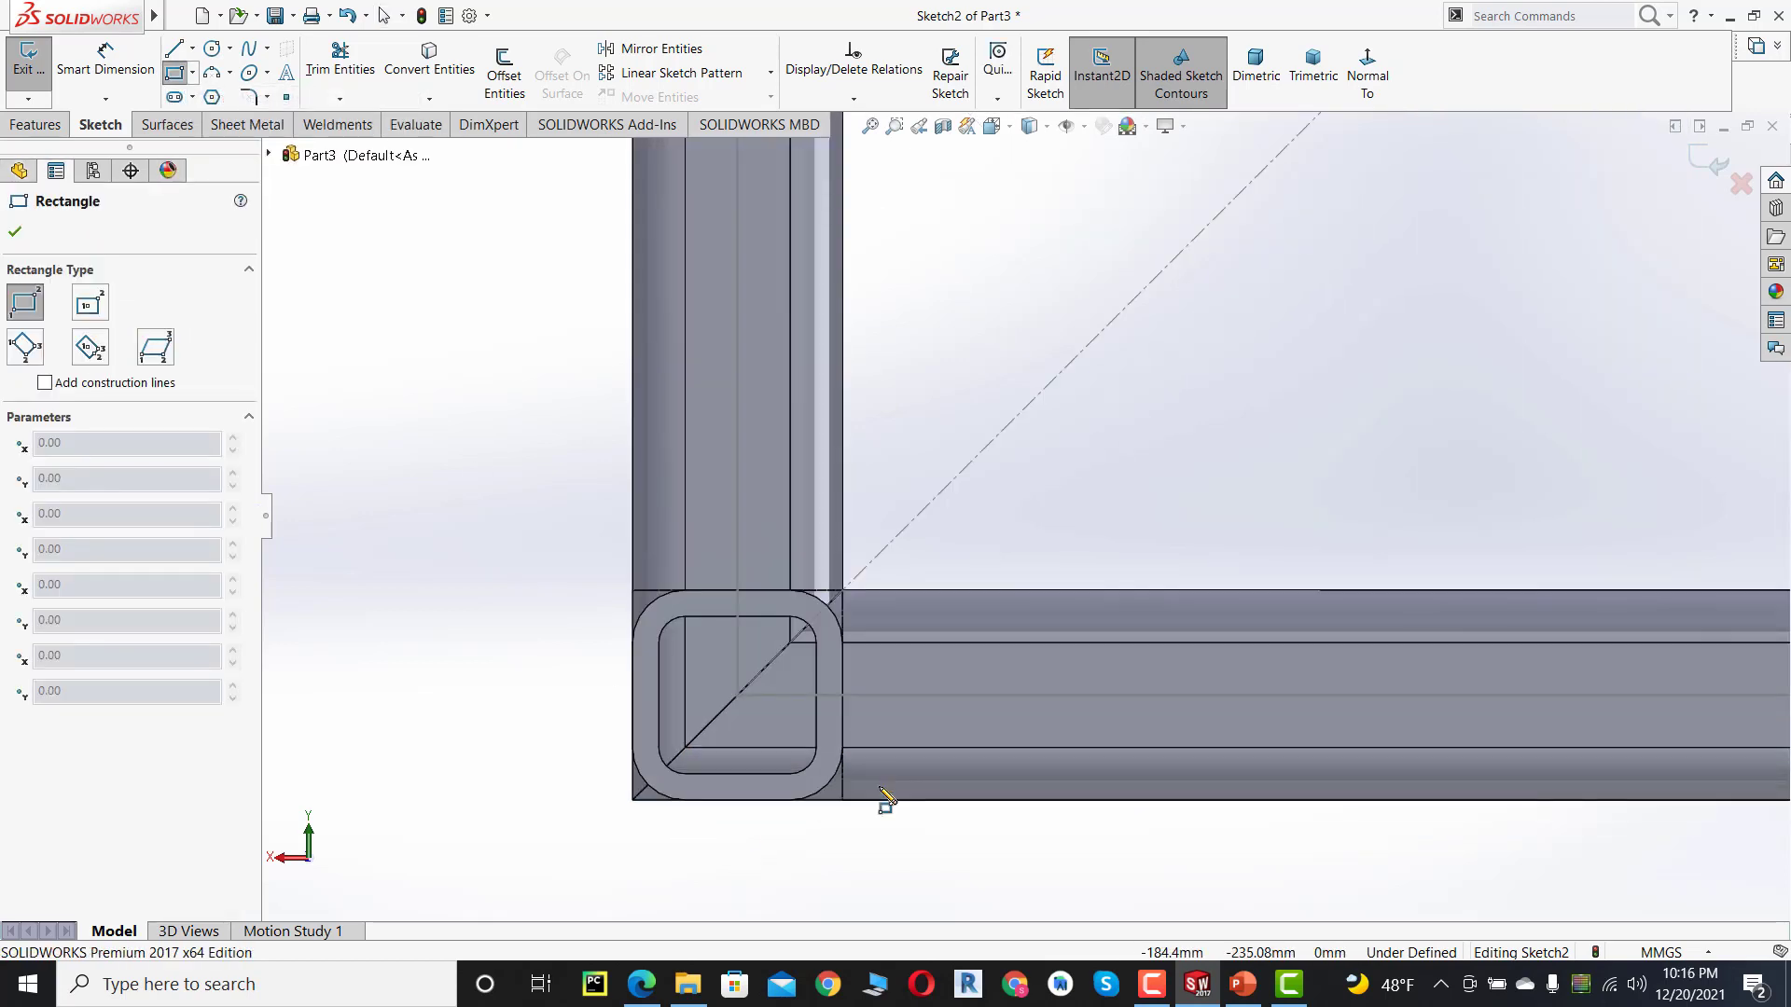
click(635, 591)
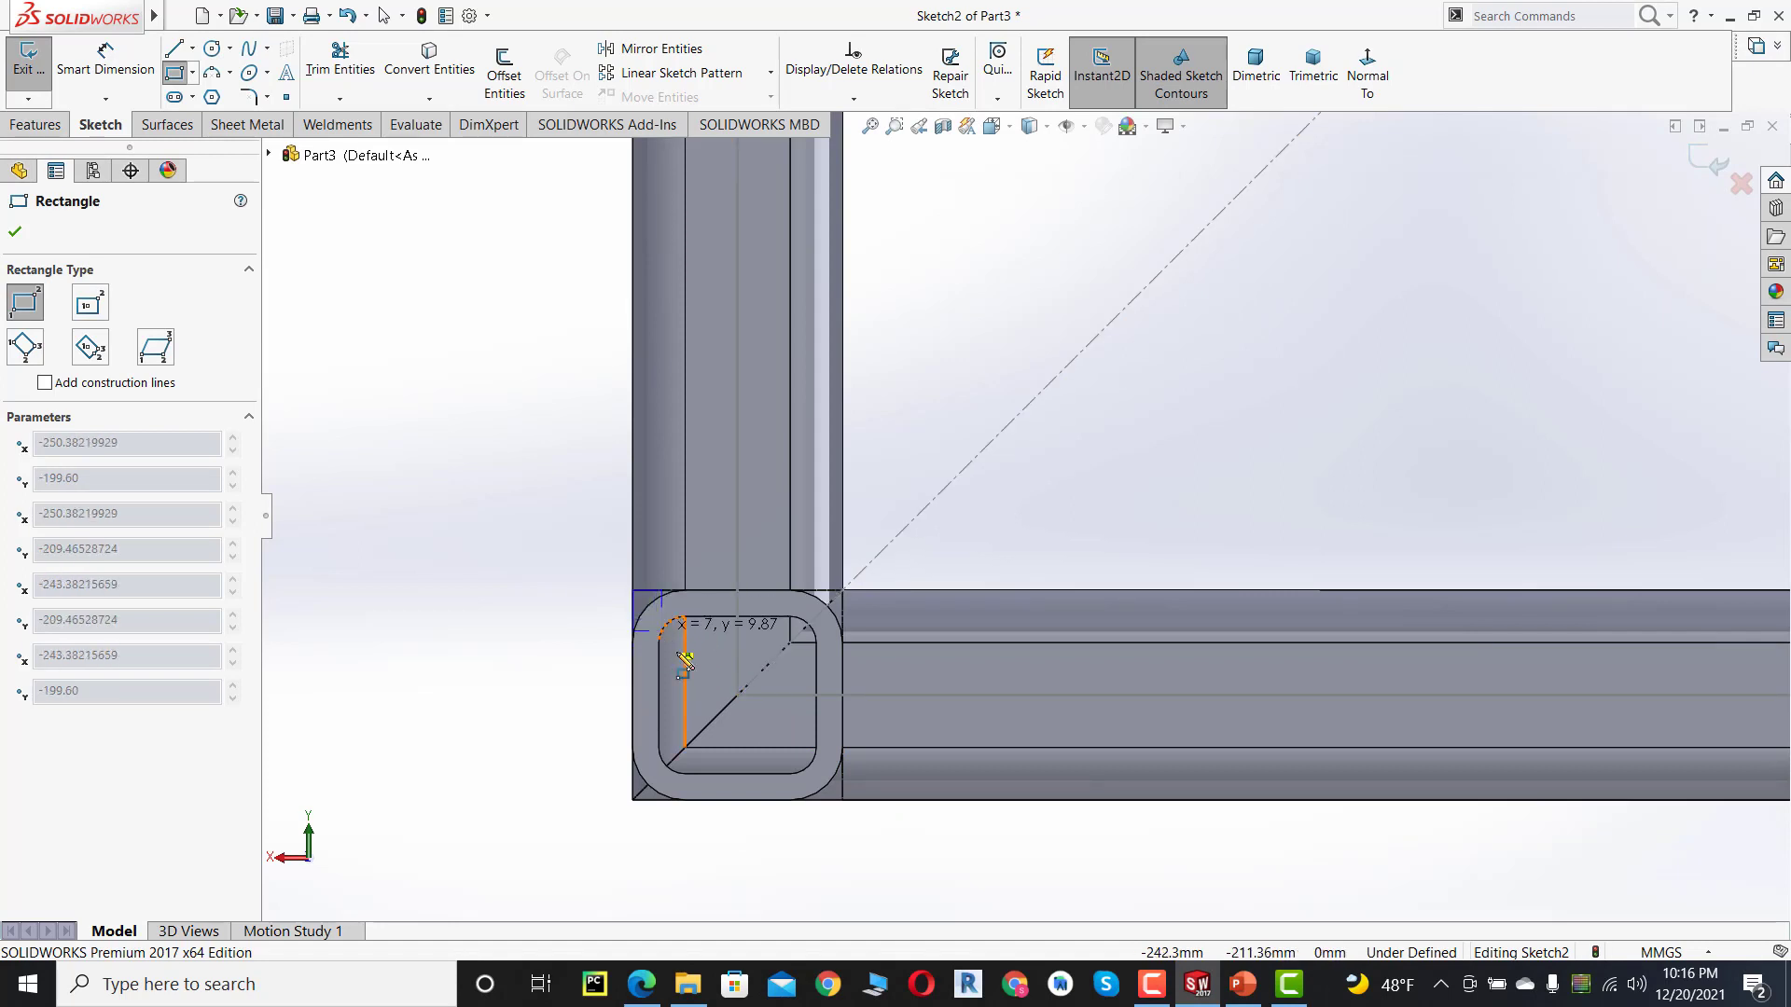
click(842, 800)
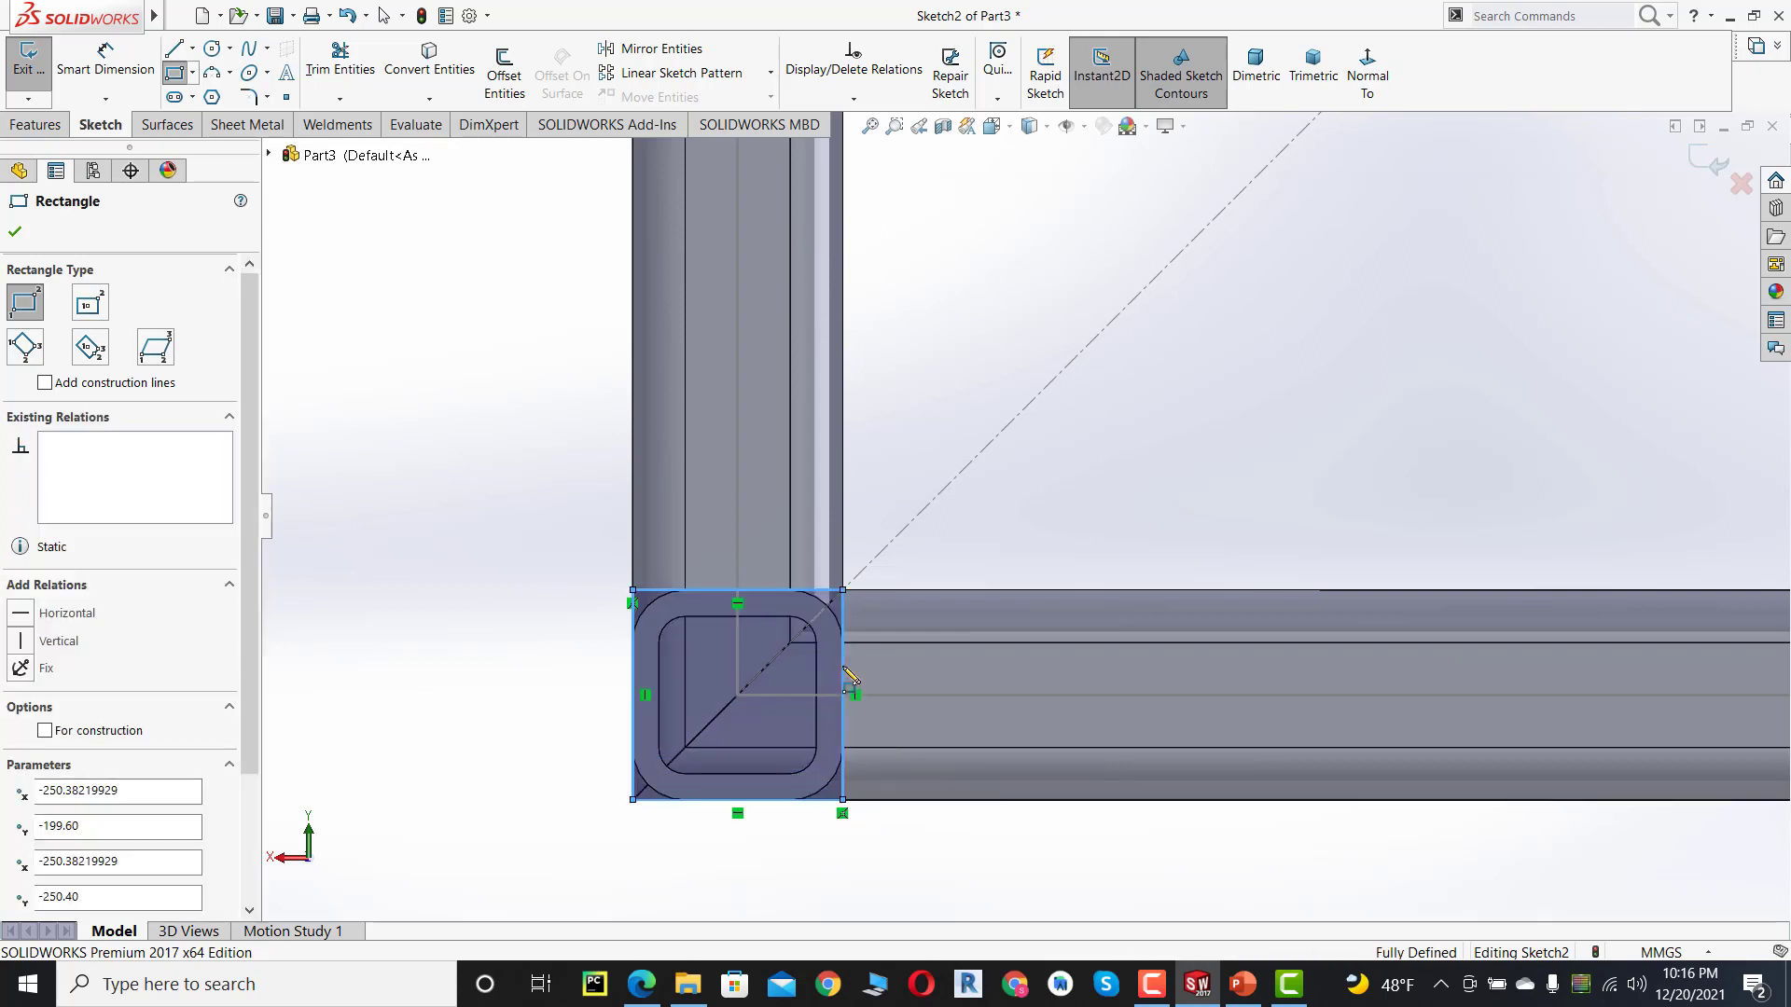
- Sketch a corner rectangle of about 50.8 x 50.8 mm around the upper-left leg's end profile
scroll(839, 466, down, 2)
scroll(874, 446, up, 5)
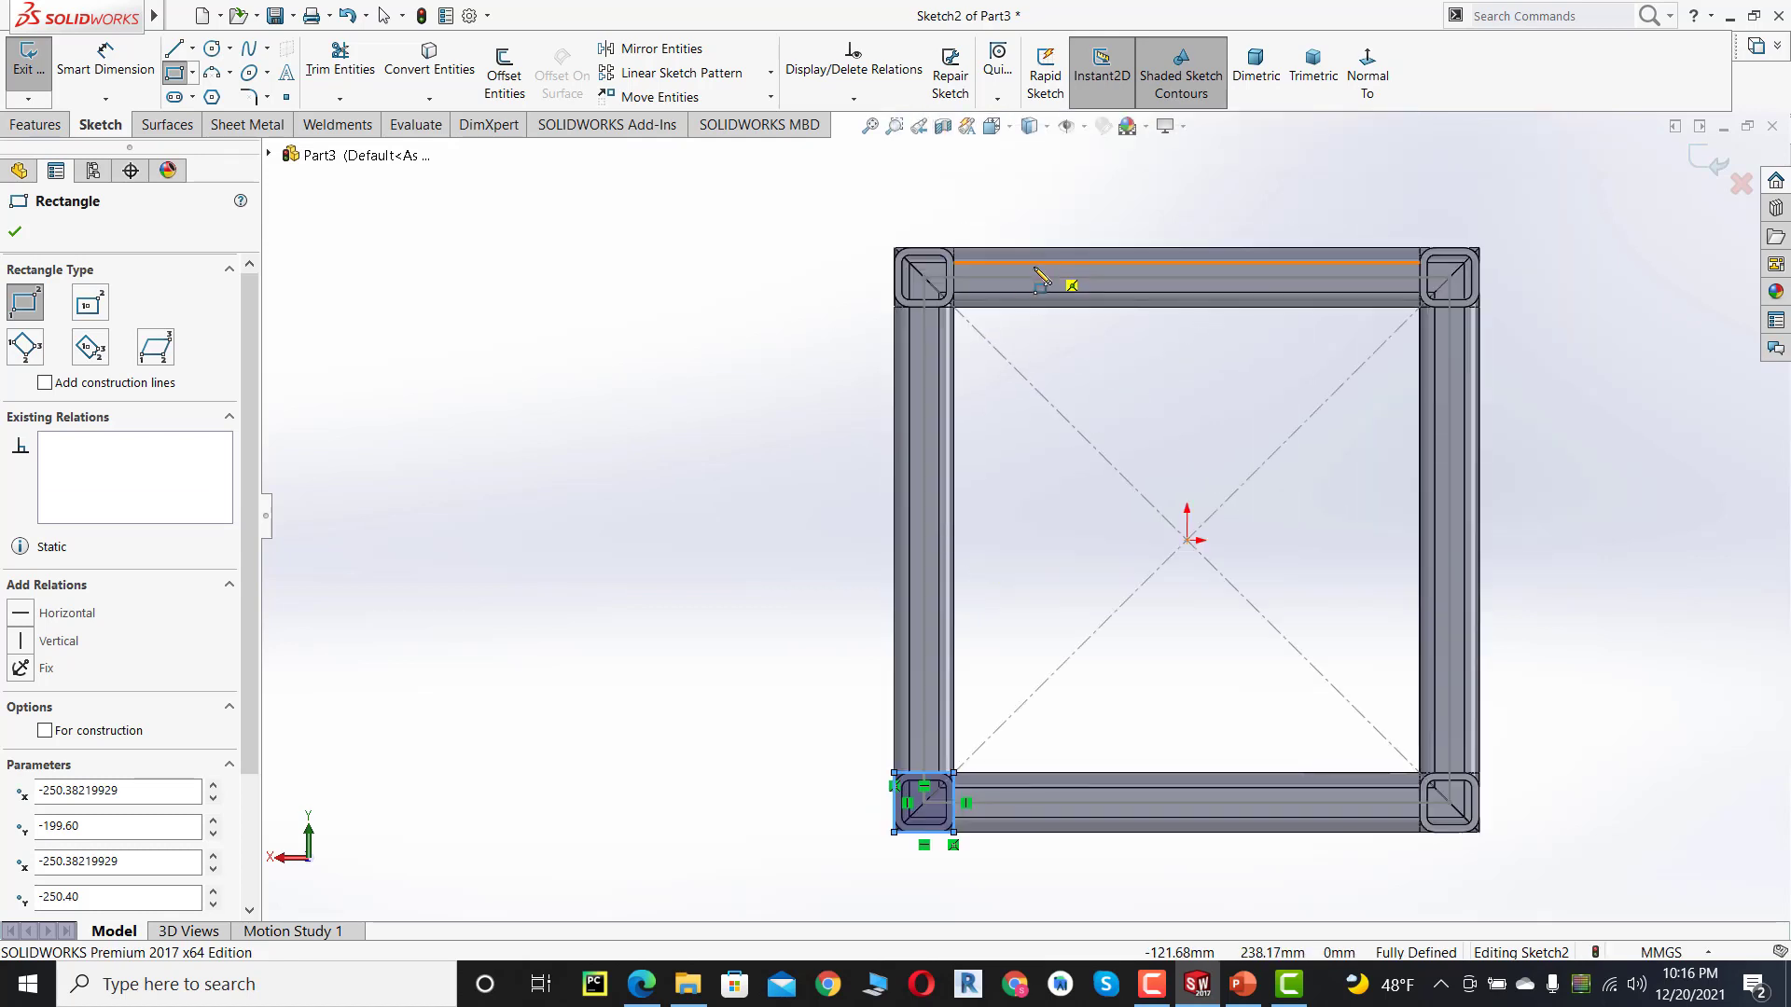
scroll(933, 280, down, 5)
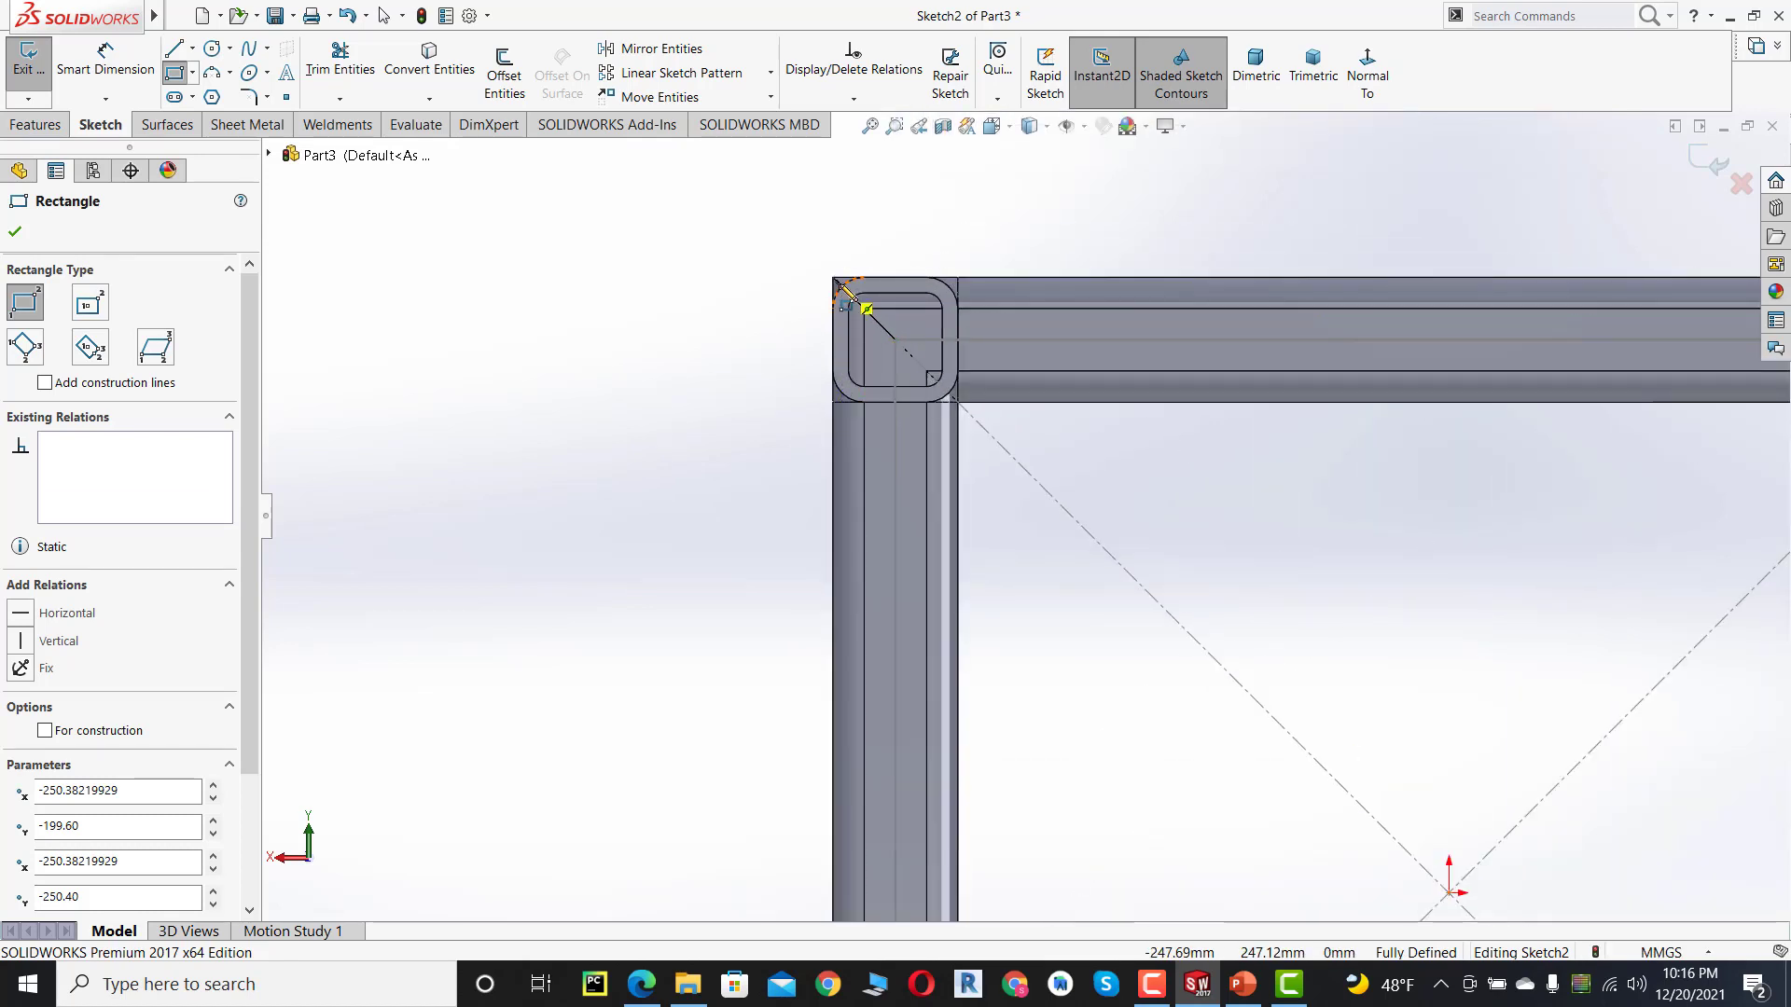
click(835, 279)
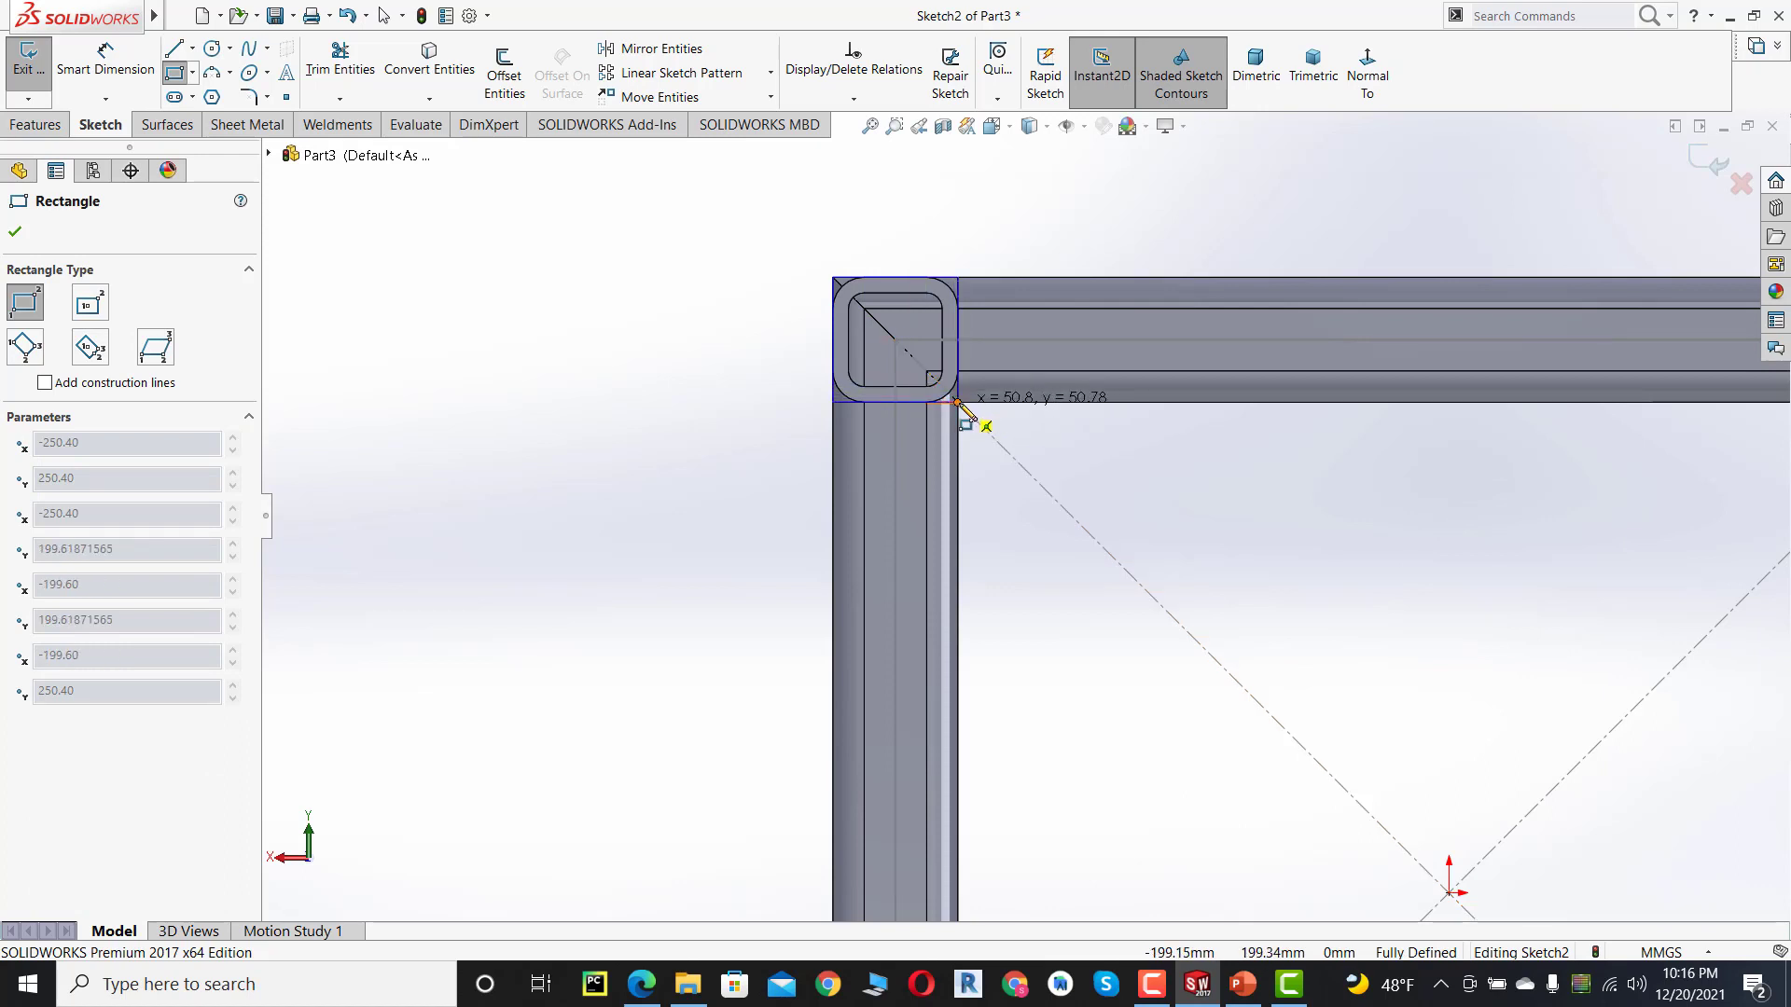
click(958, 403)
- Sketch a corner rectangle of about 50.8 x 50.8 mm around the upper-right leg's end profile
scroll(1279, 460, up, 4)
scroll(1388, 466, down, 3)
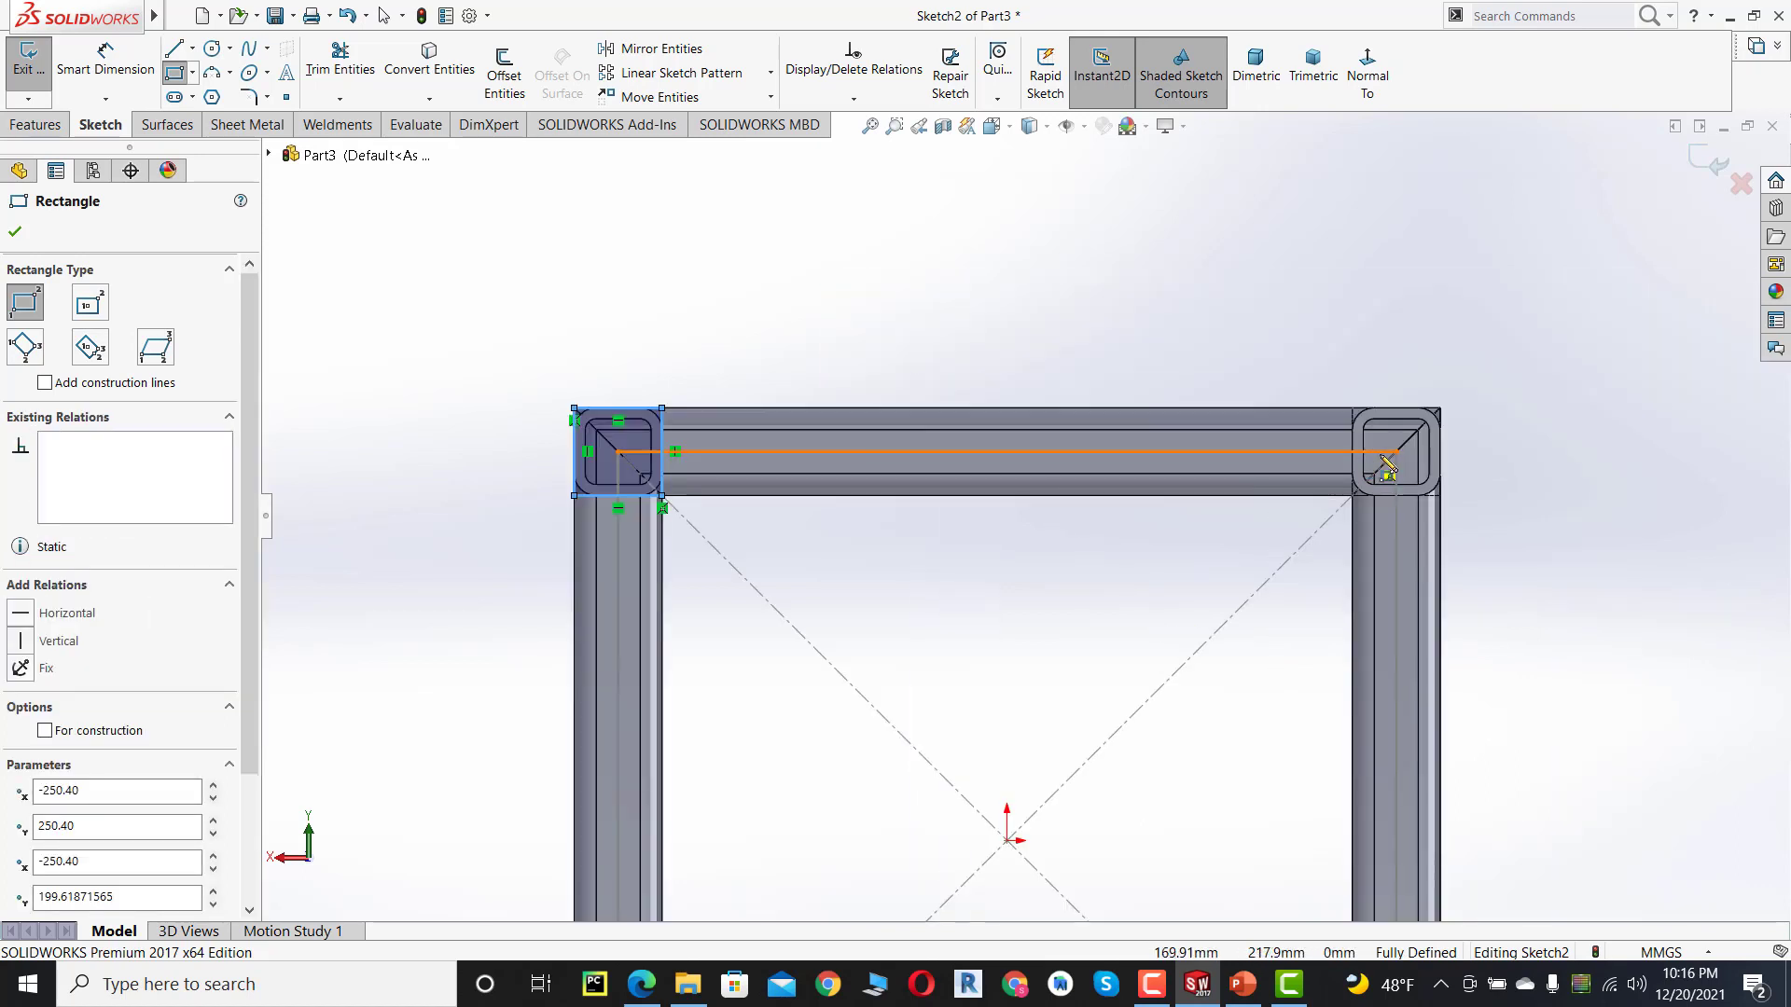
scroll(1388, 466, down, 2)
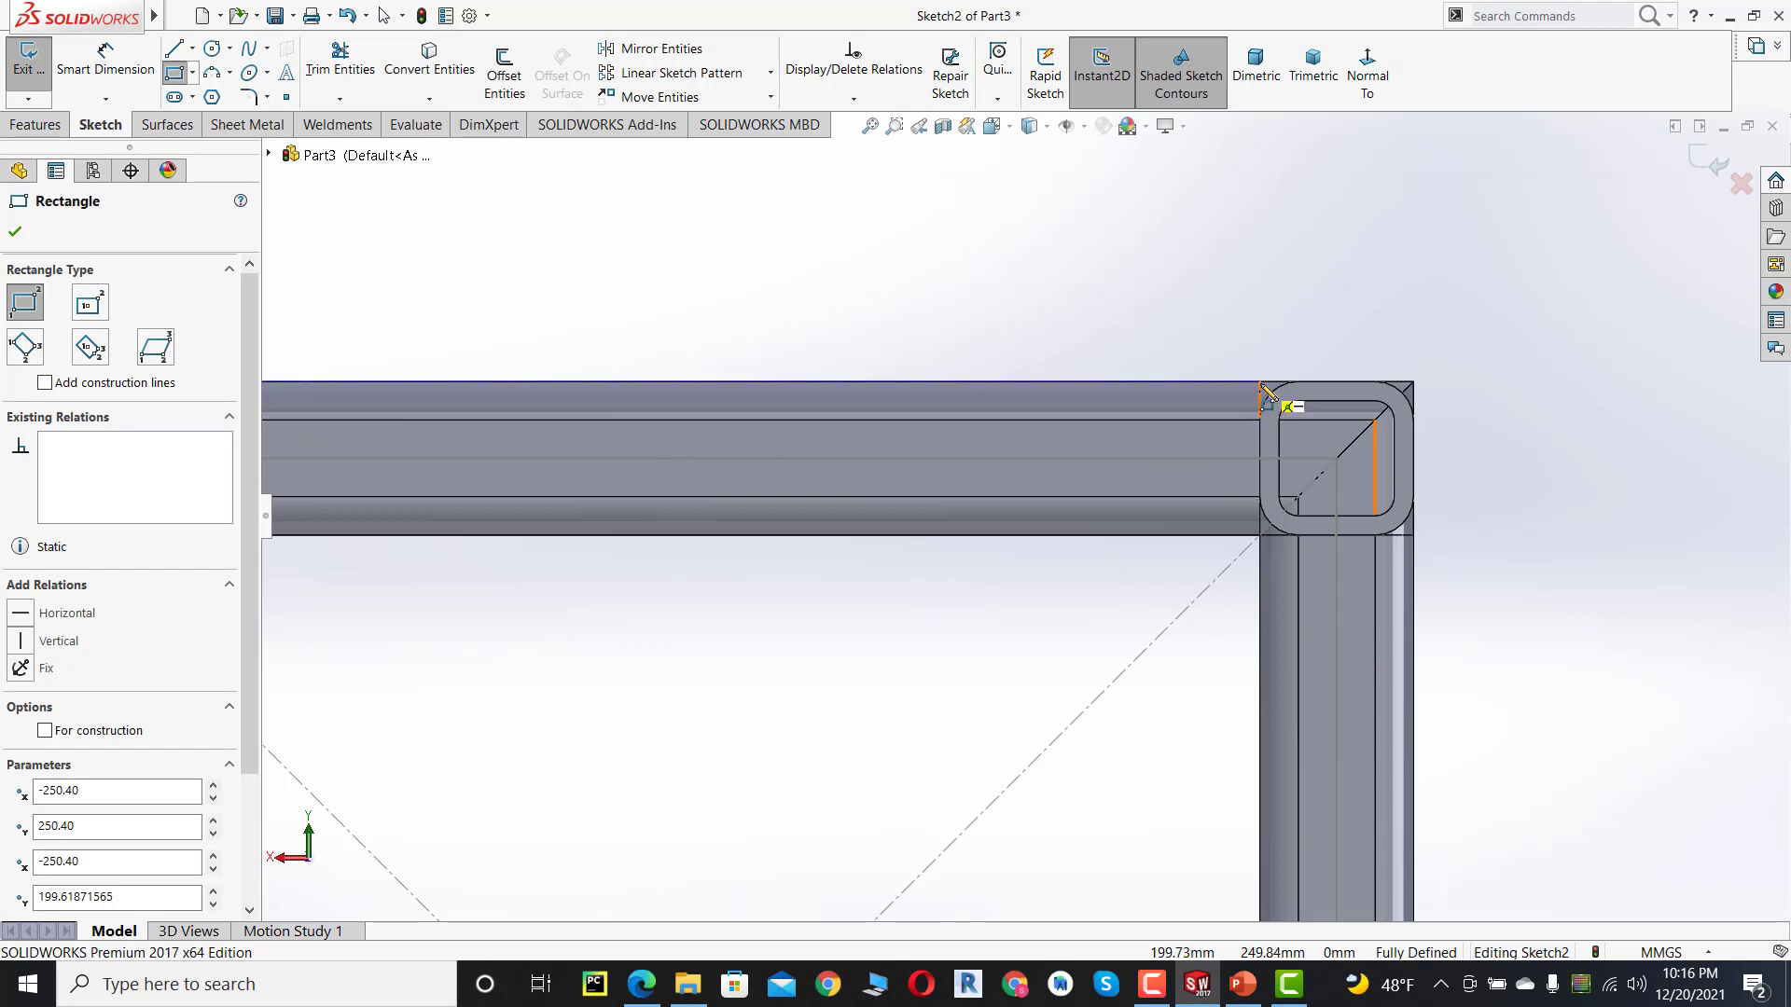
click(1413, 382)
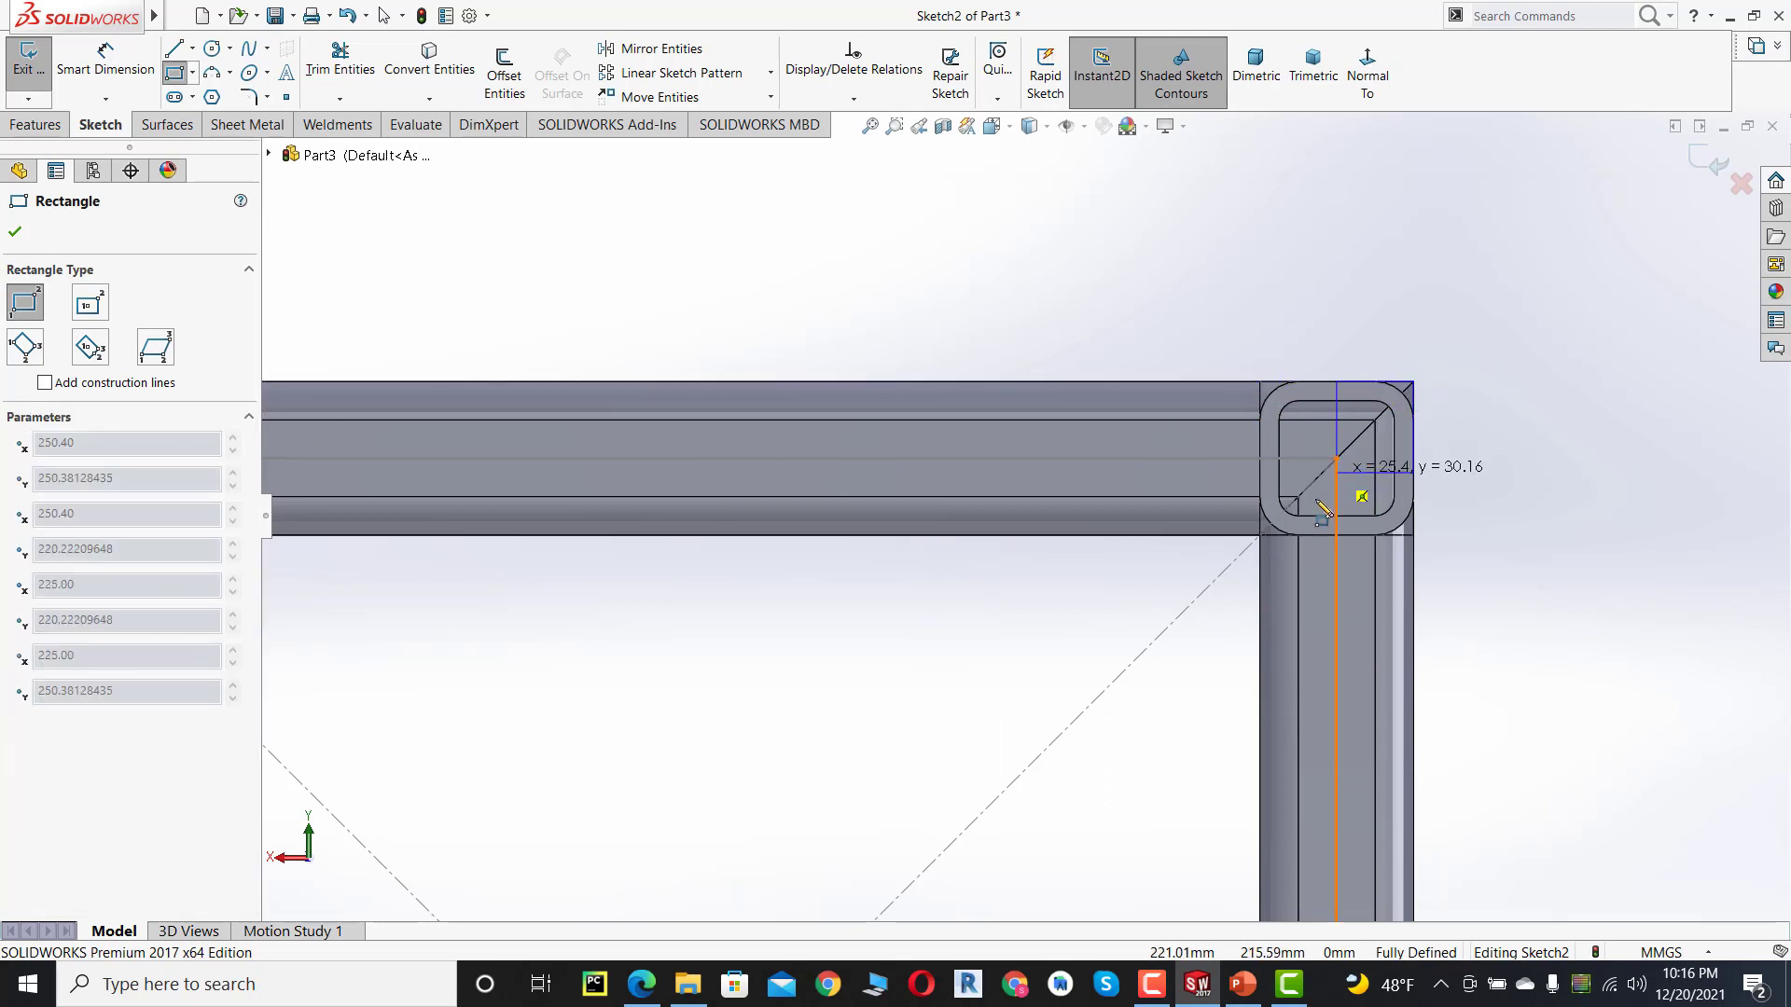
click(1264, 539)
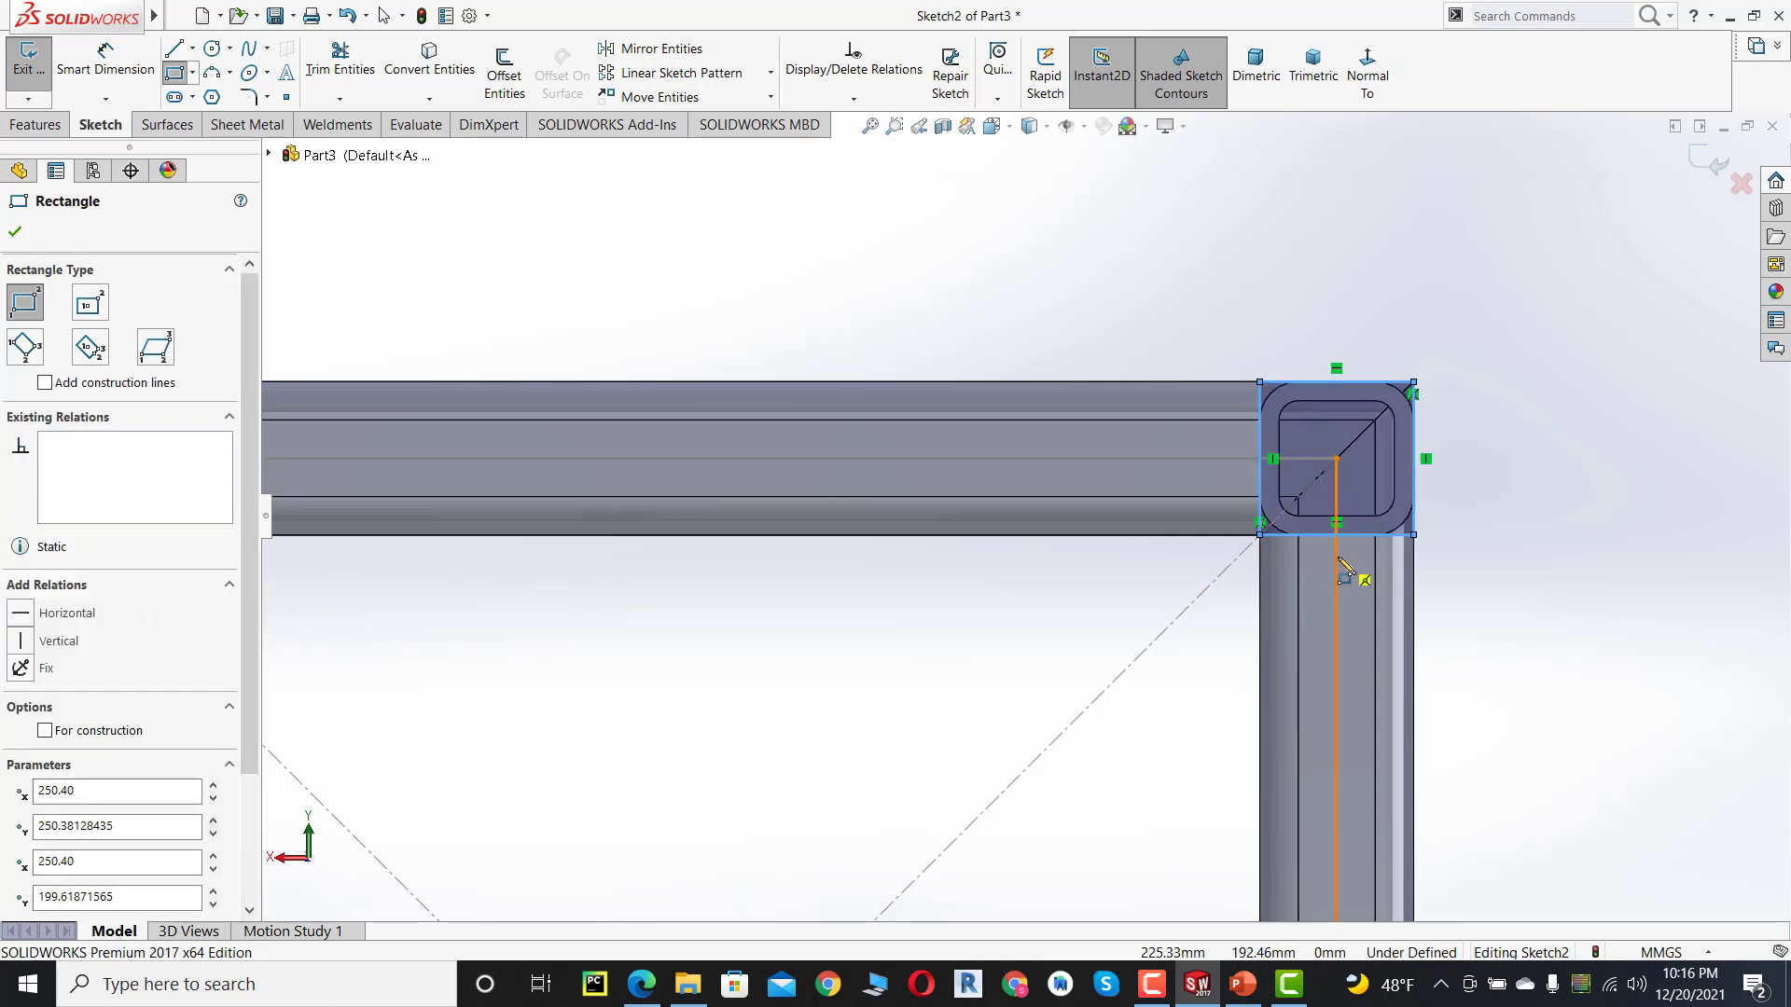
- Sketch a corner rectangle of about 50.8 x 50.8 mm around the lower-right leg's end profile and finish the Rectangle command
scroll(1319, 668, up, 4)
scroll(1161, 806, up, 3)
scroll(1115, 821, down, 5)
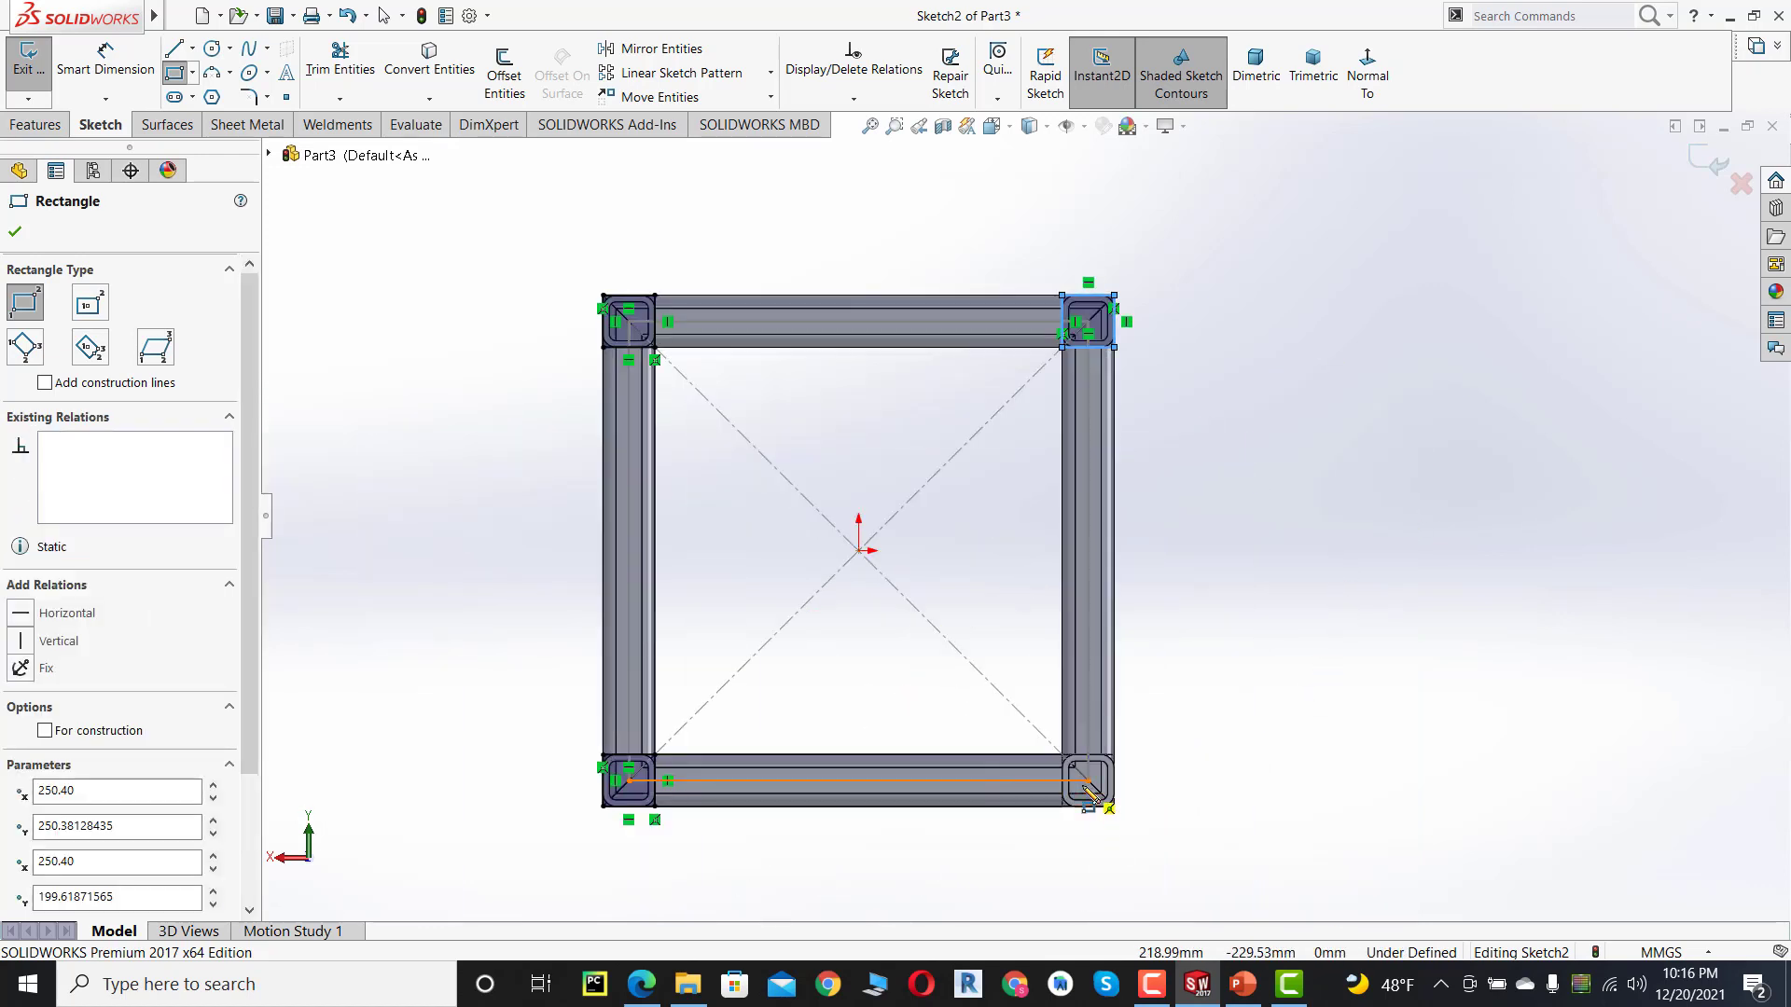
click(1123, 788)
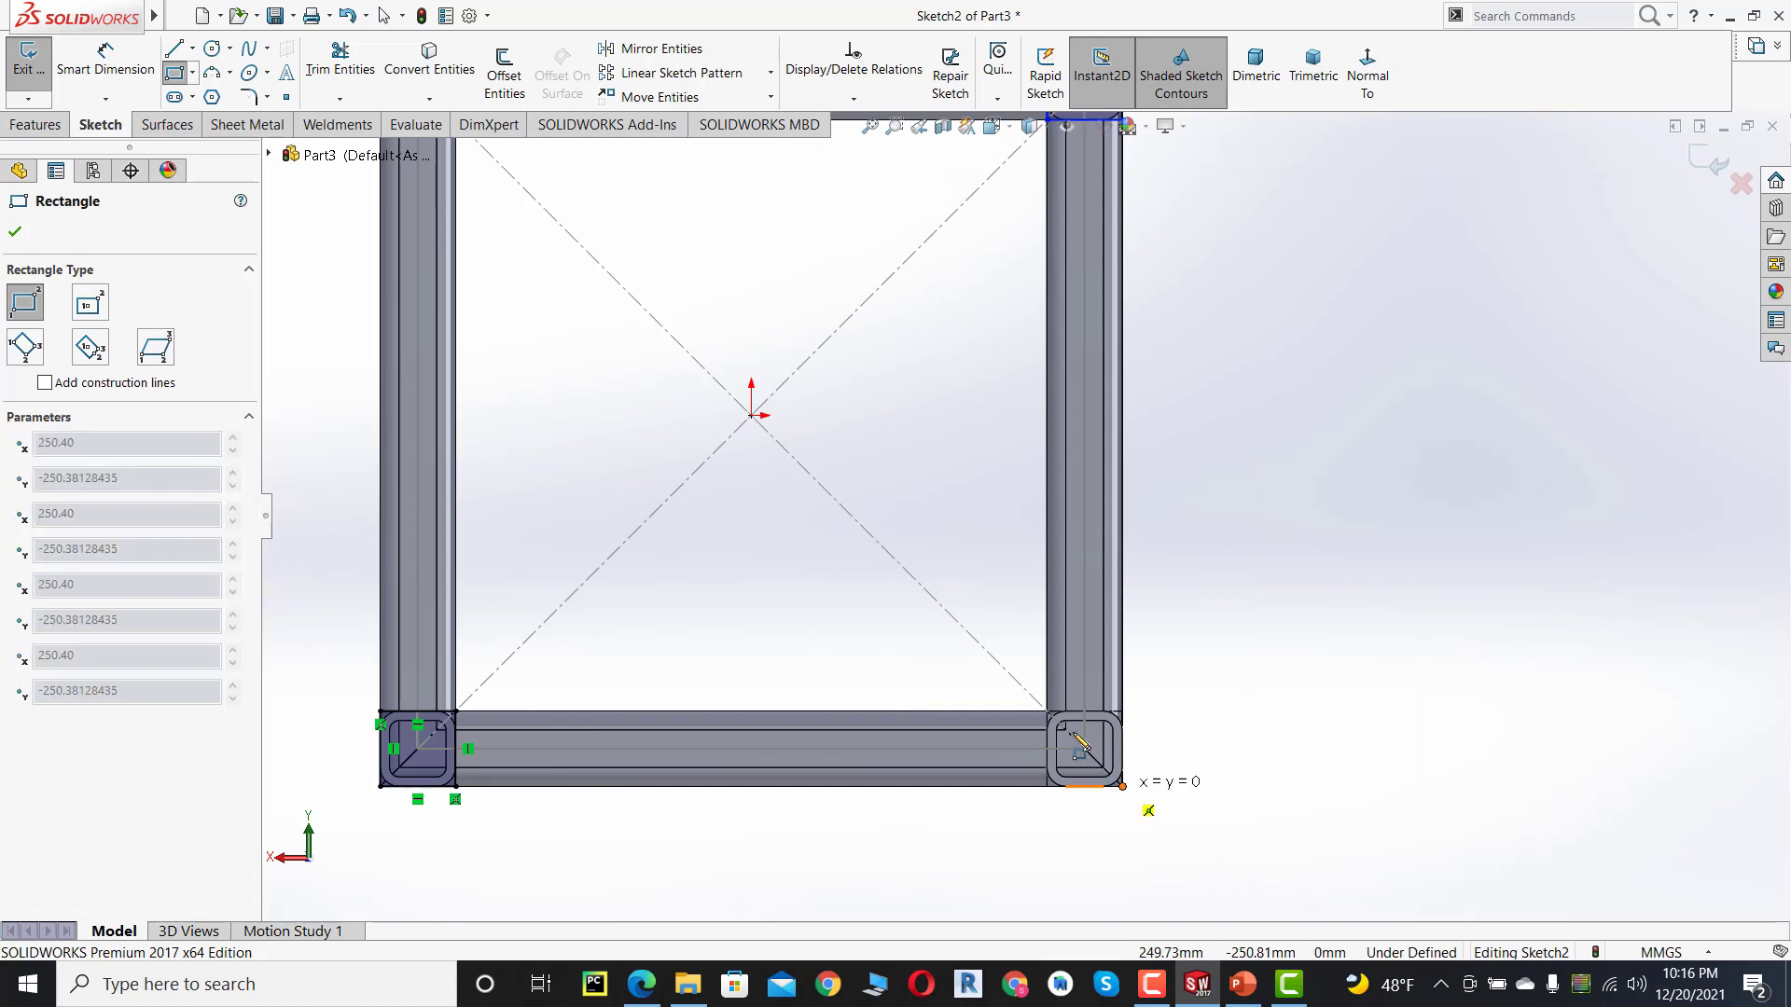
click(1048, 713)
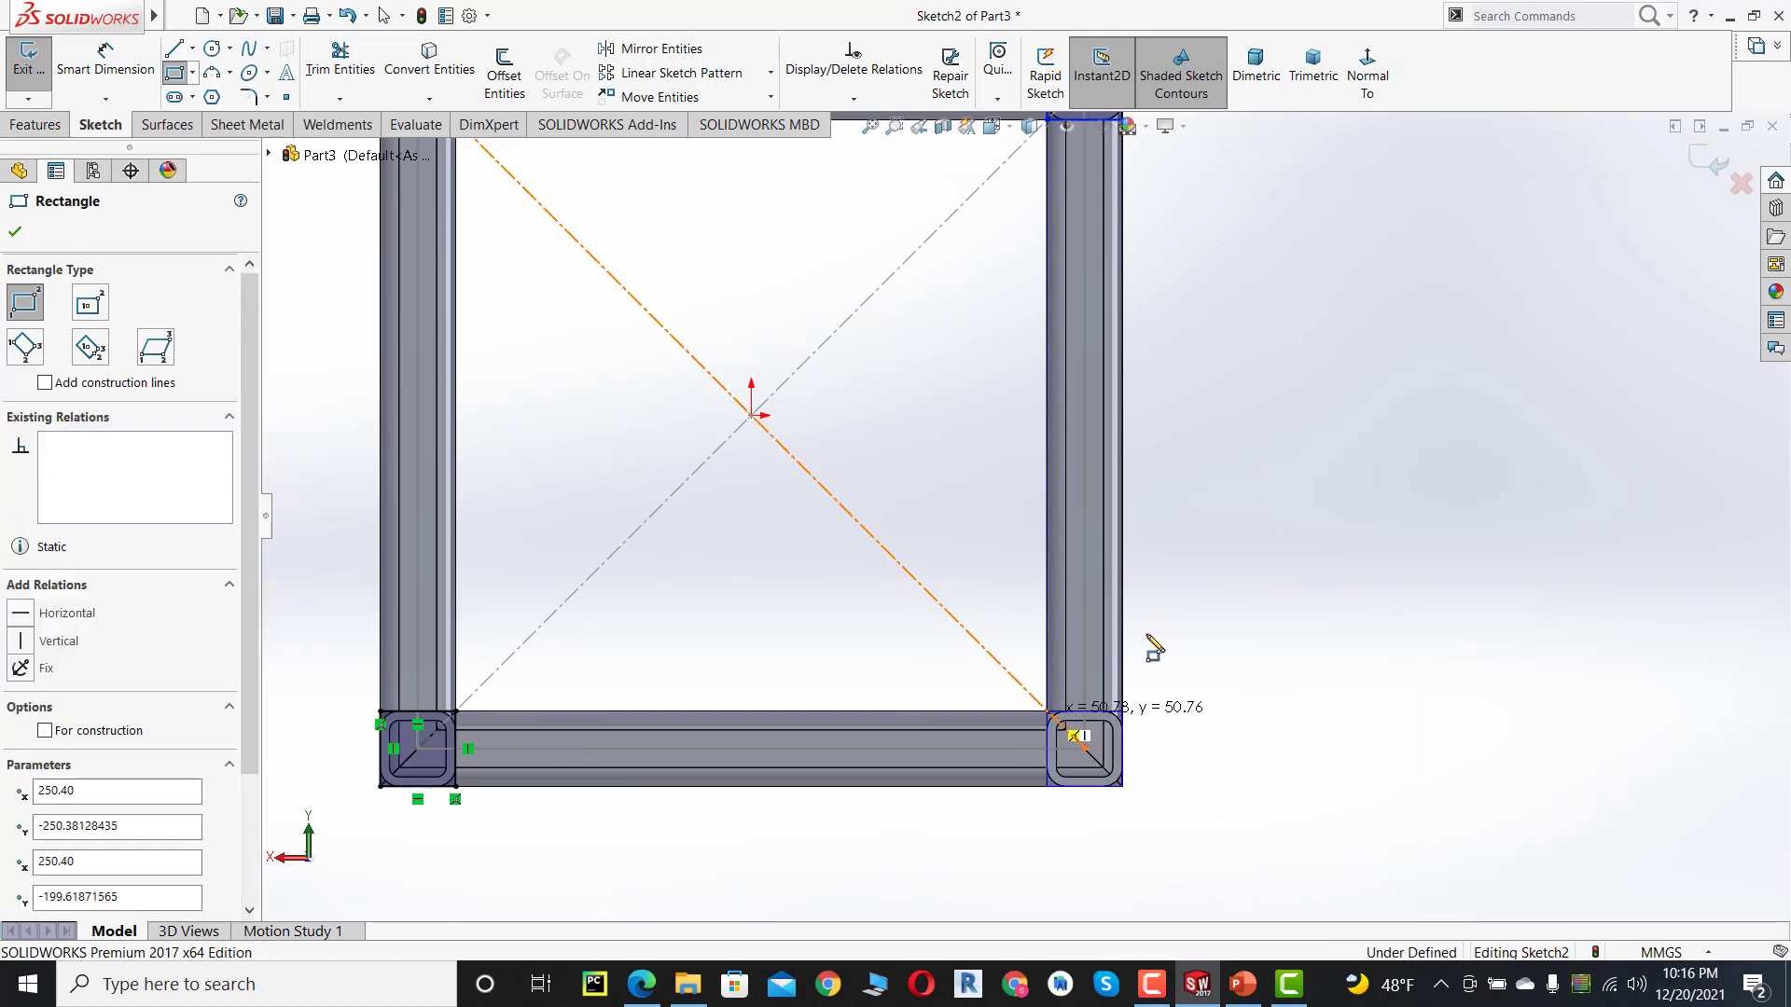
click(14, 235)
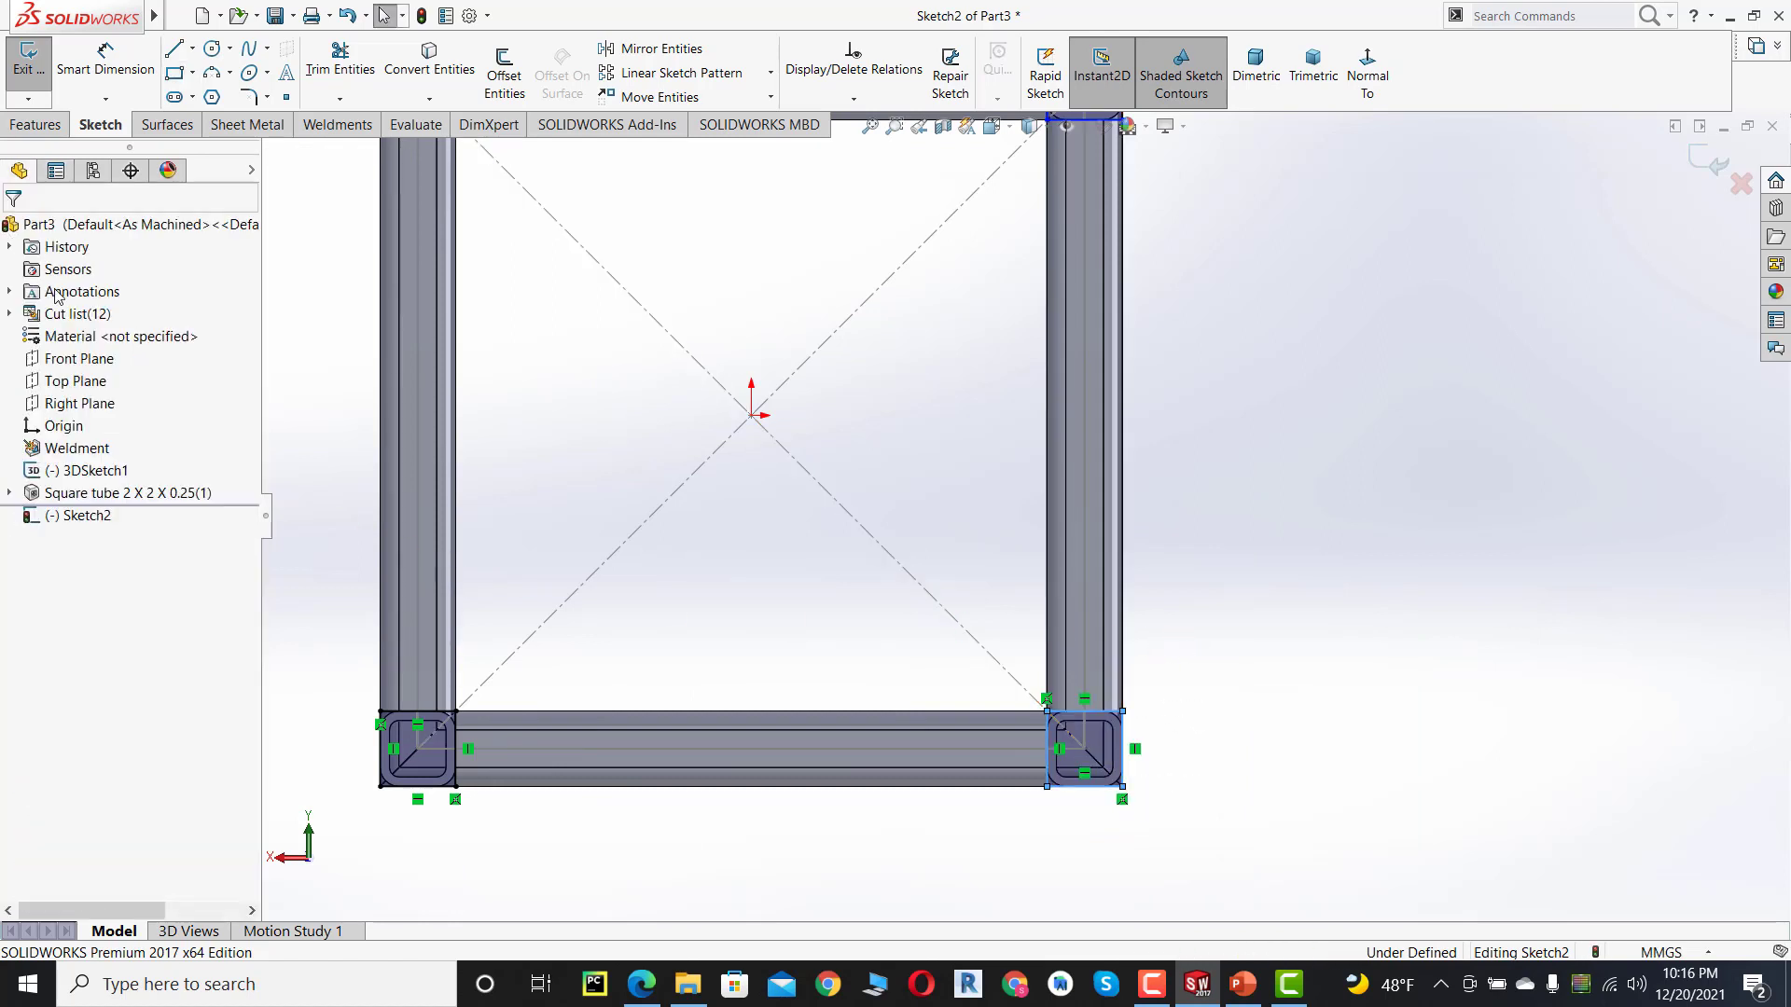
- Start a Sketch Fillet on all four corners of the lower-left leg's end rectangle and set the radius to 12 mm
click(249, 97)
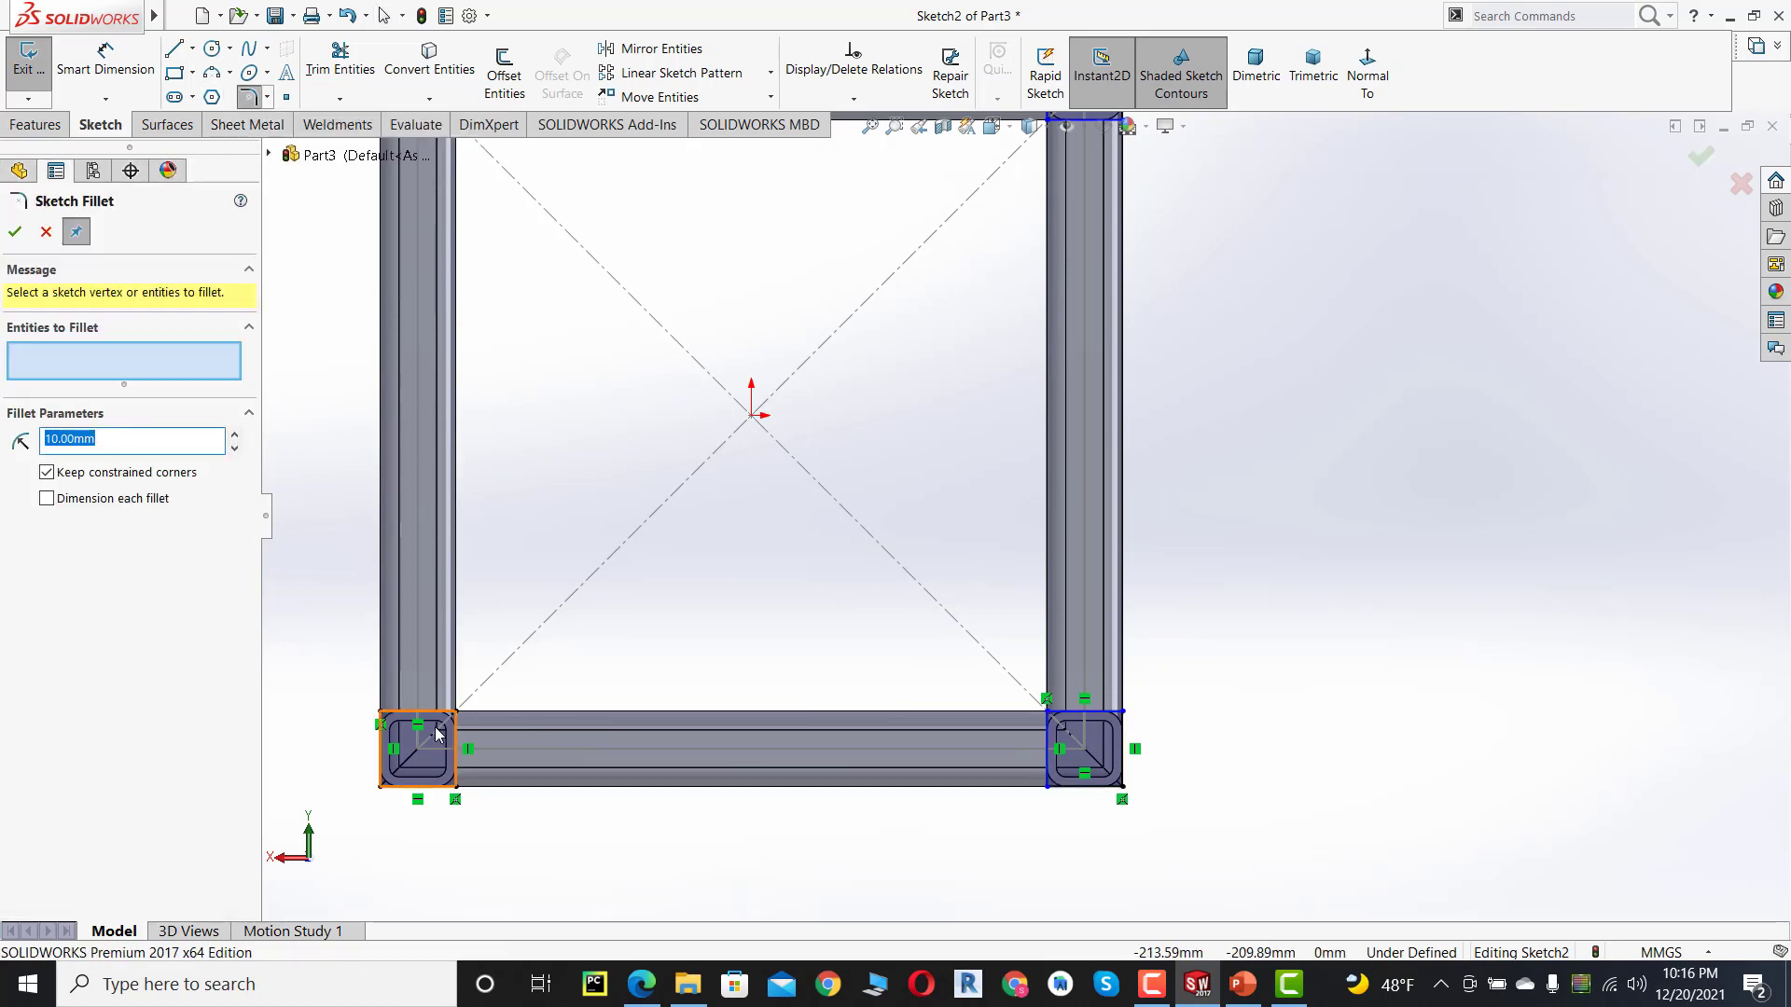
scroll(435, 734, down, 3)
scroll(532, 704, down, 4)
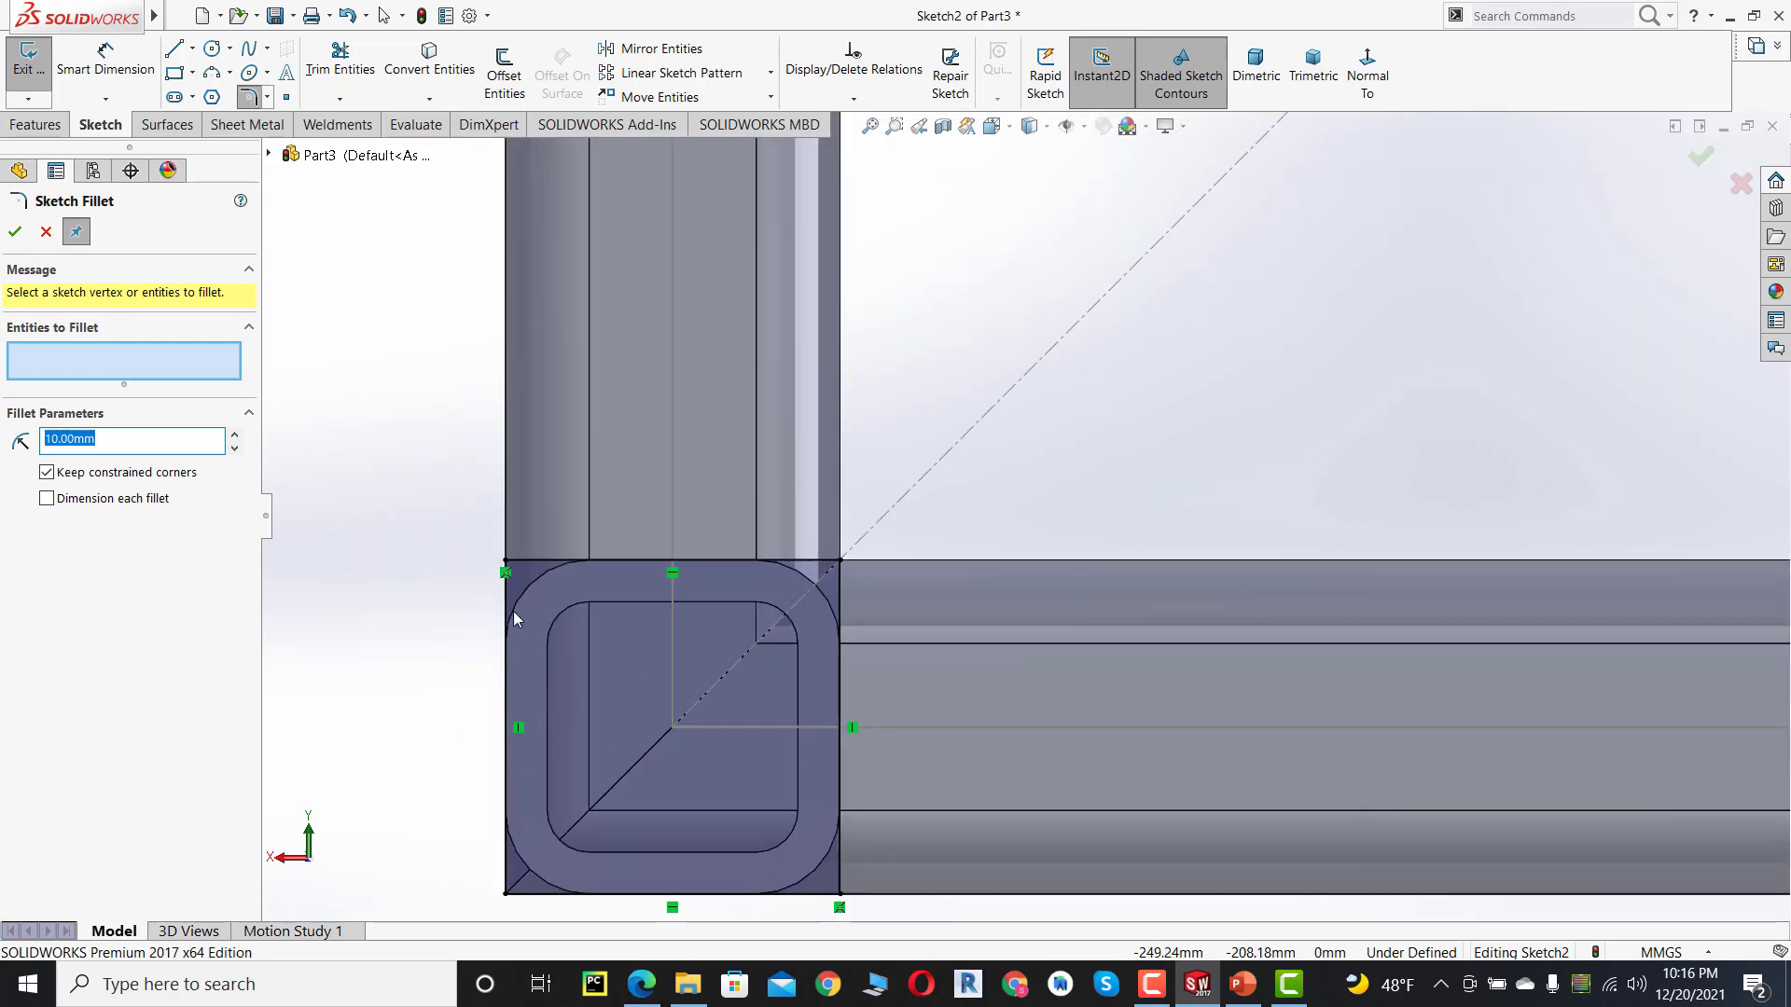
click(504, 563)
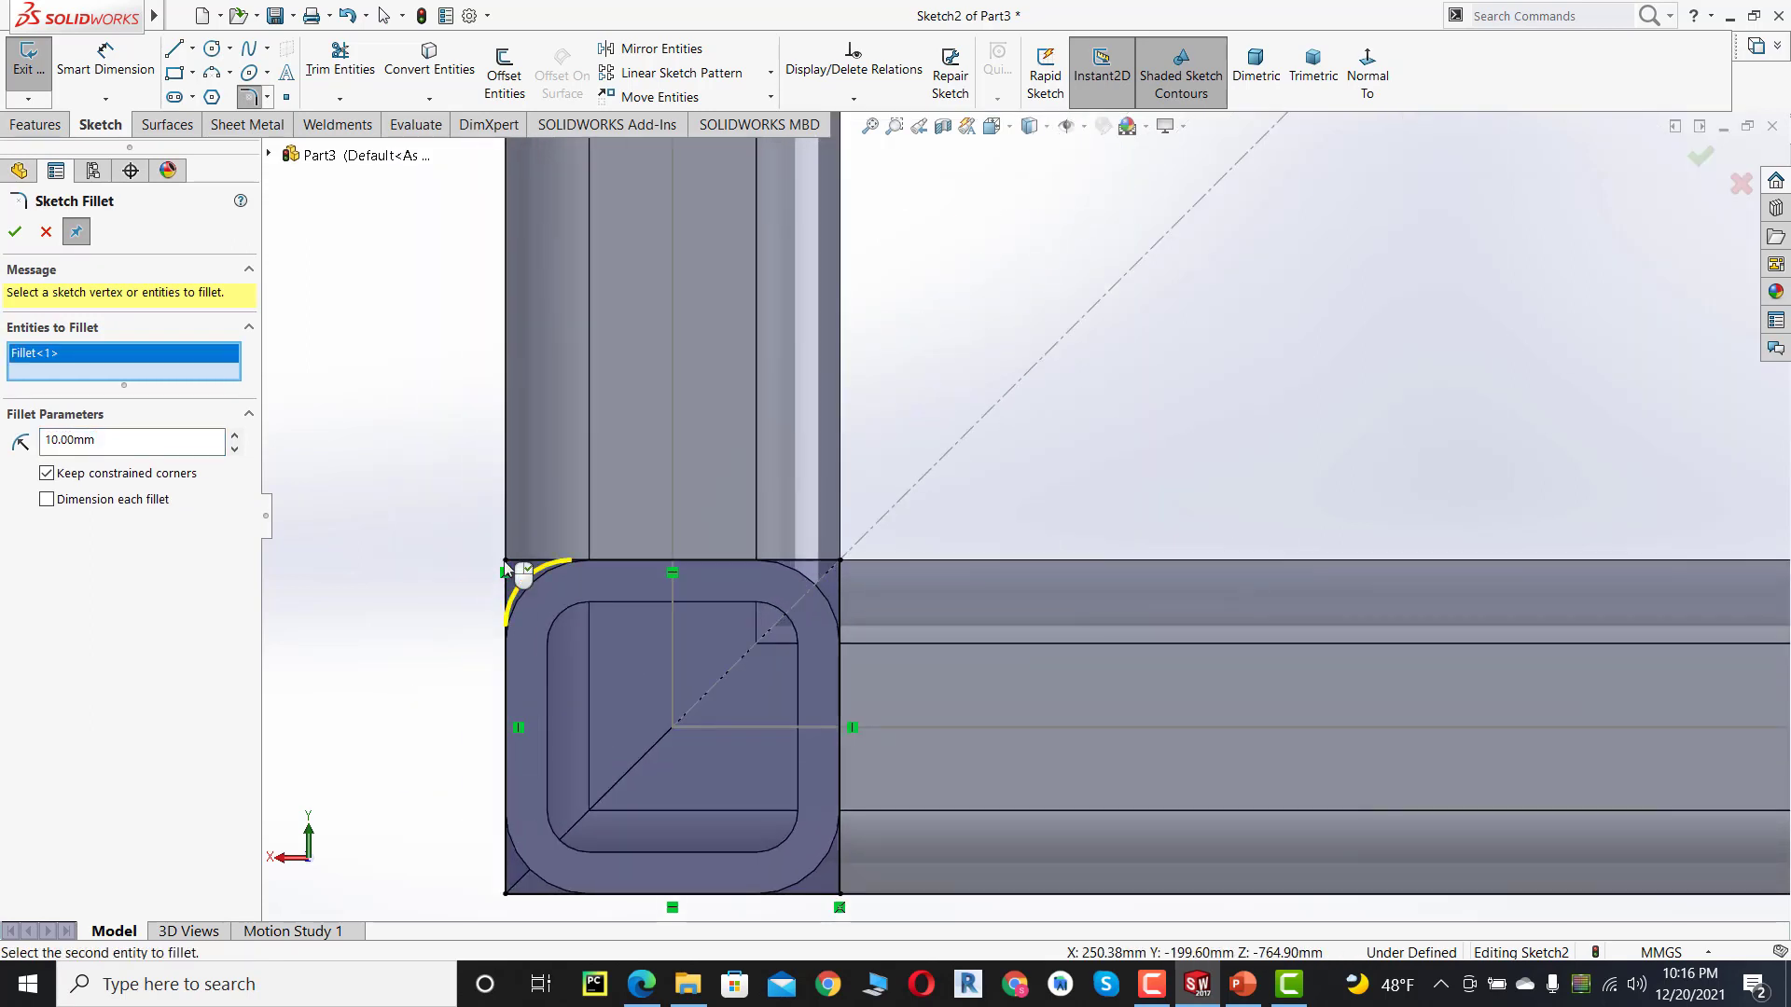
click(841, 561)
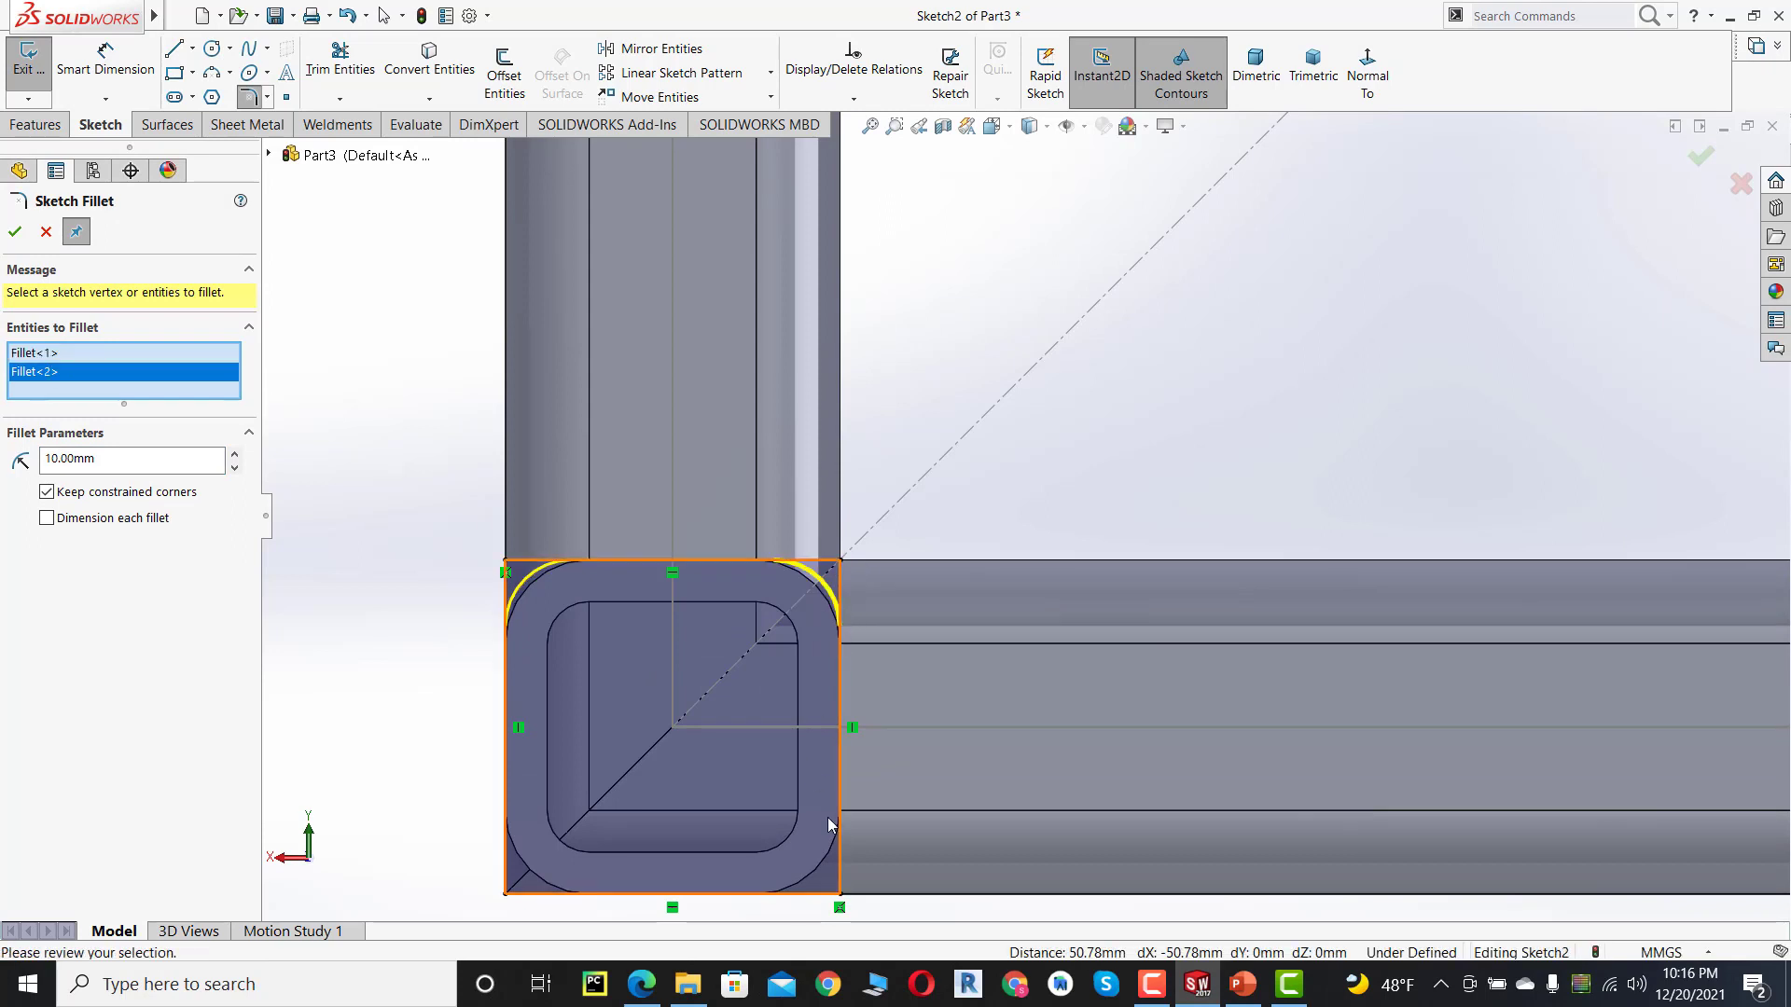
click(840, 895)
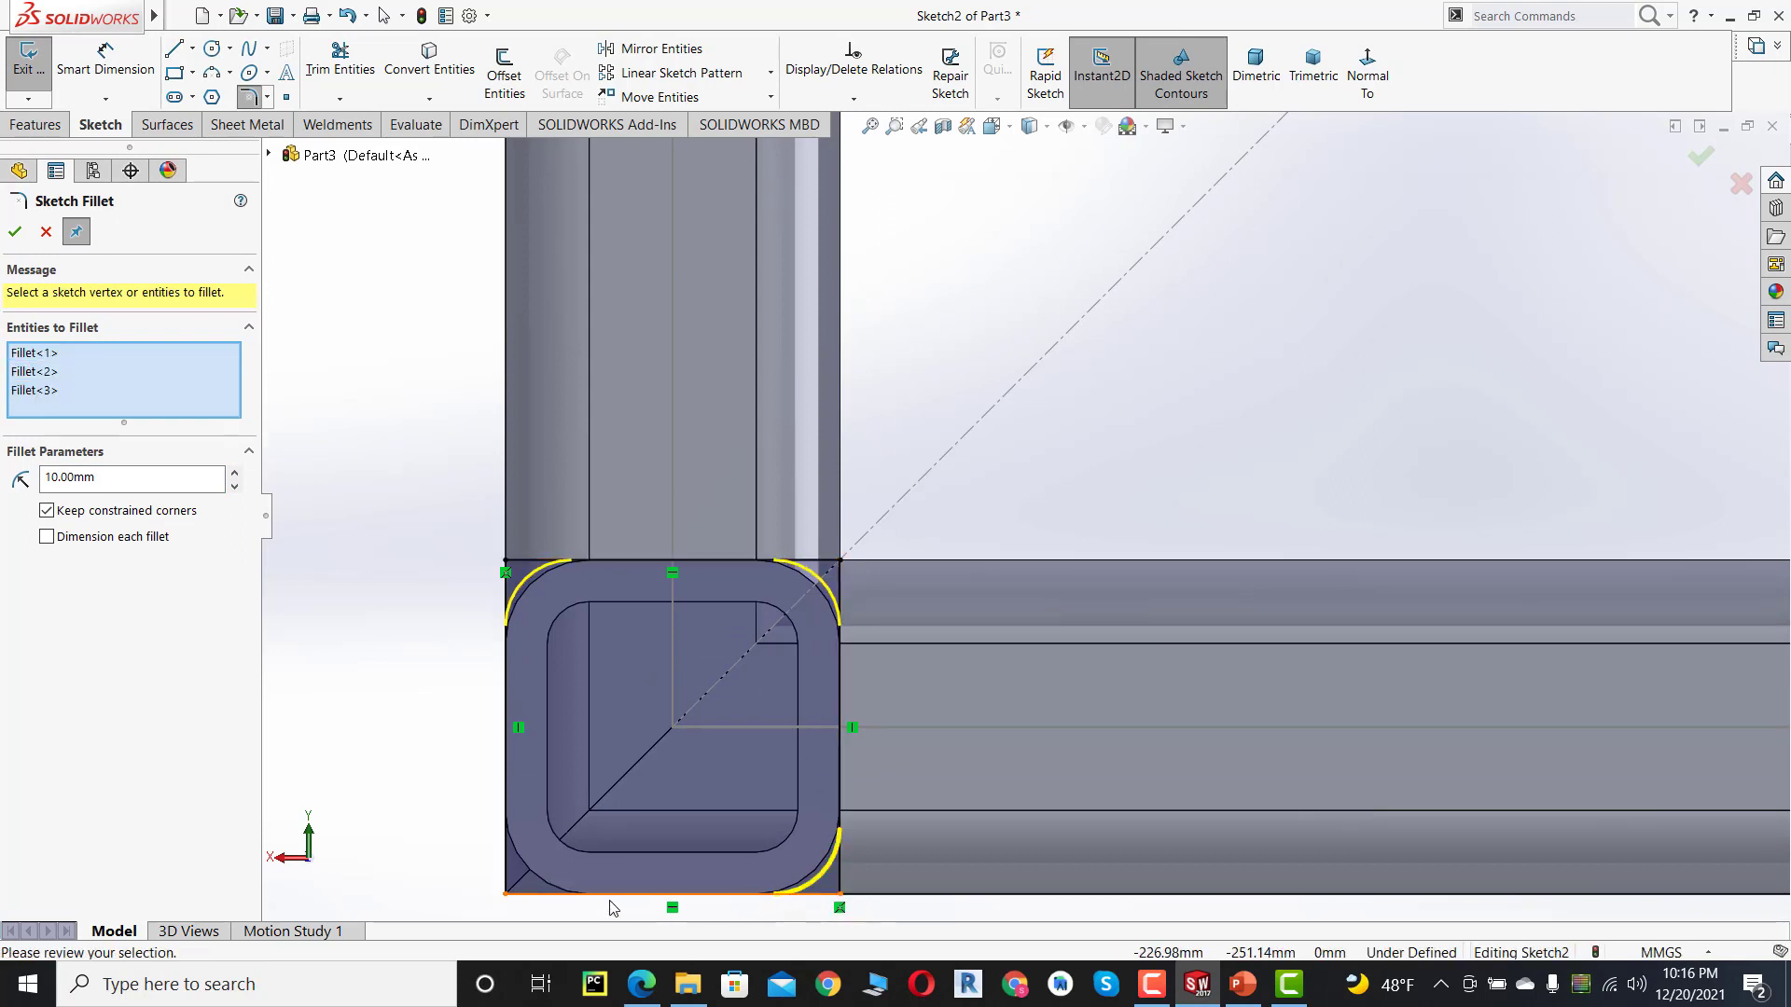
click(504, 895)
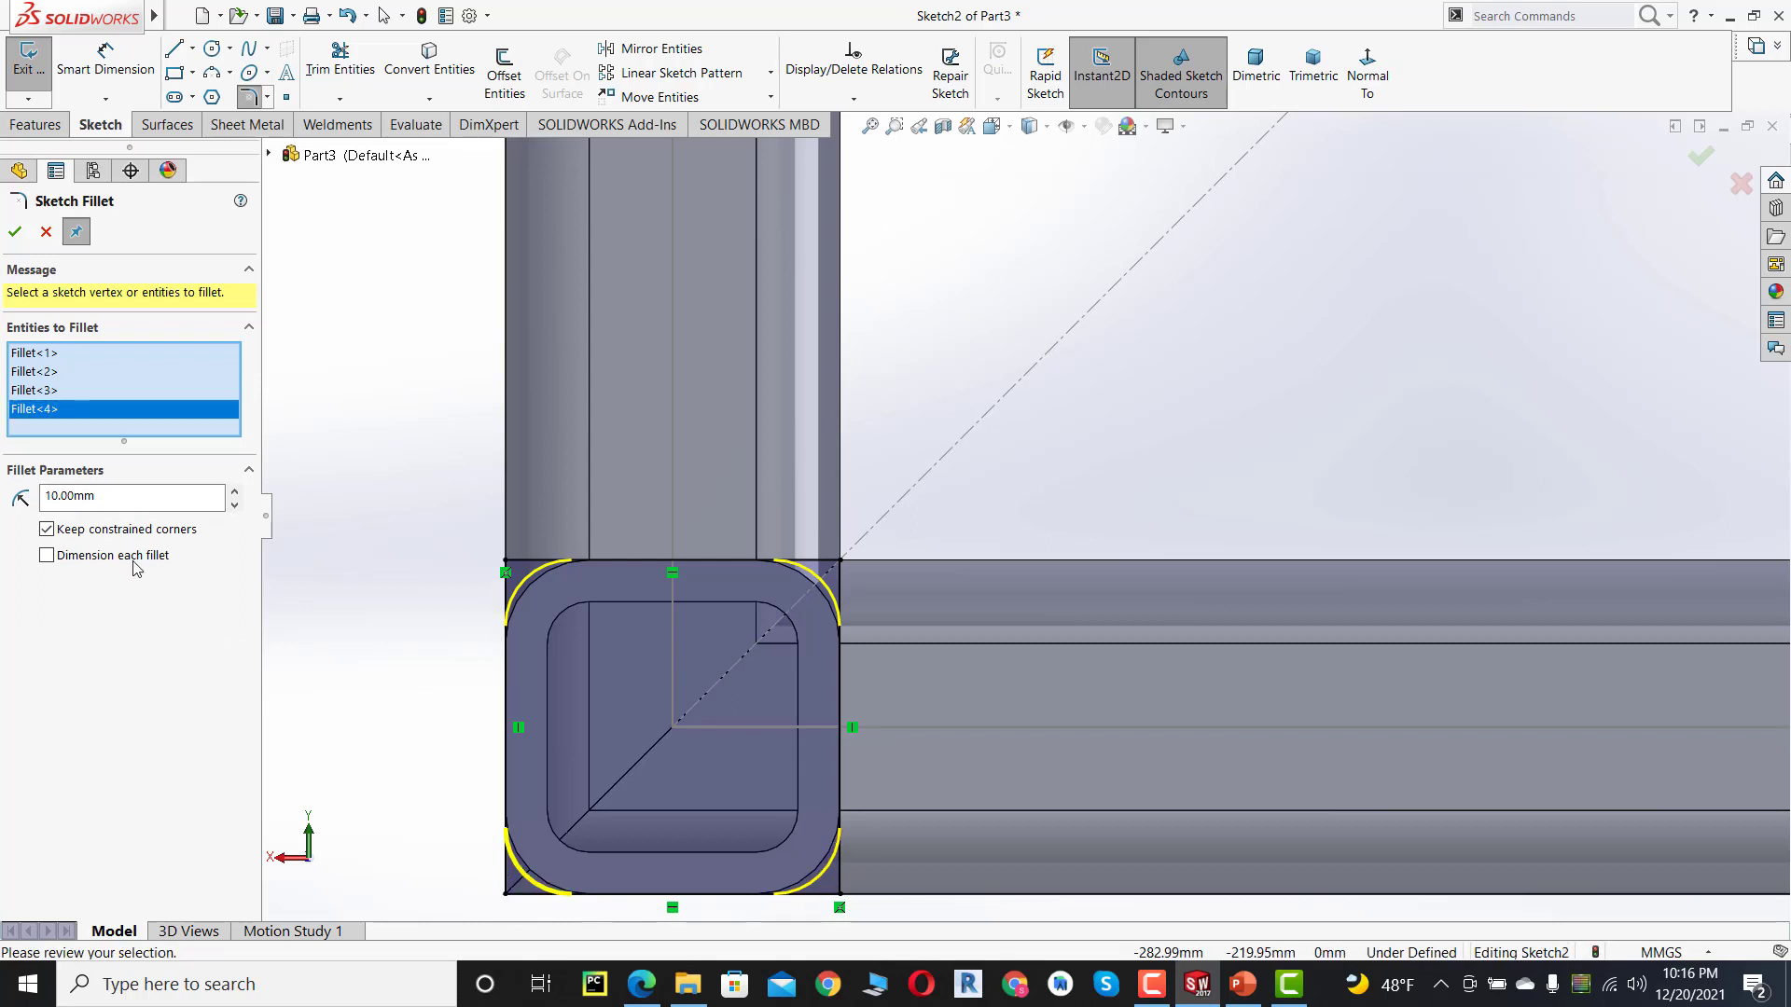
double_click(89, 497)
key(Return)
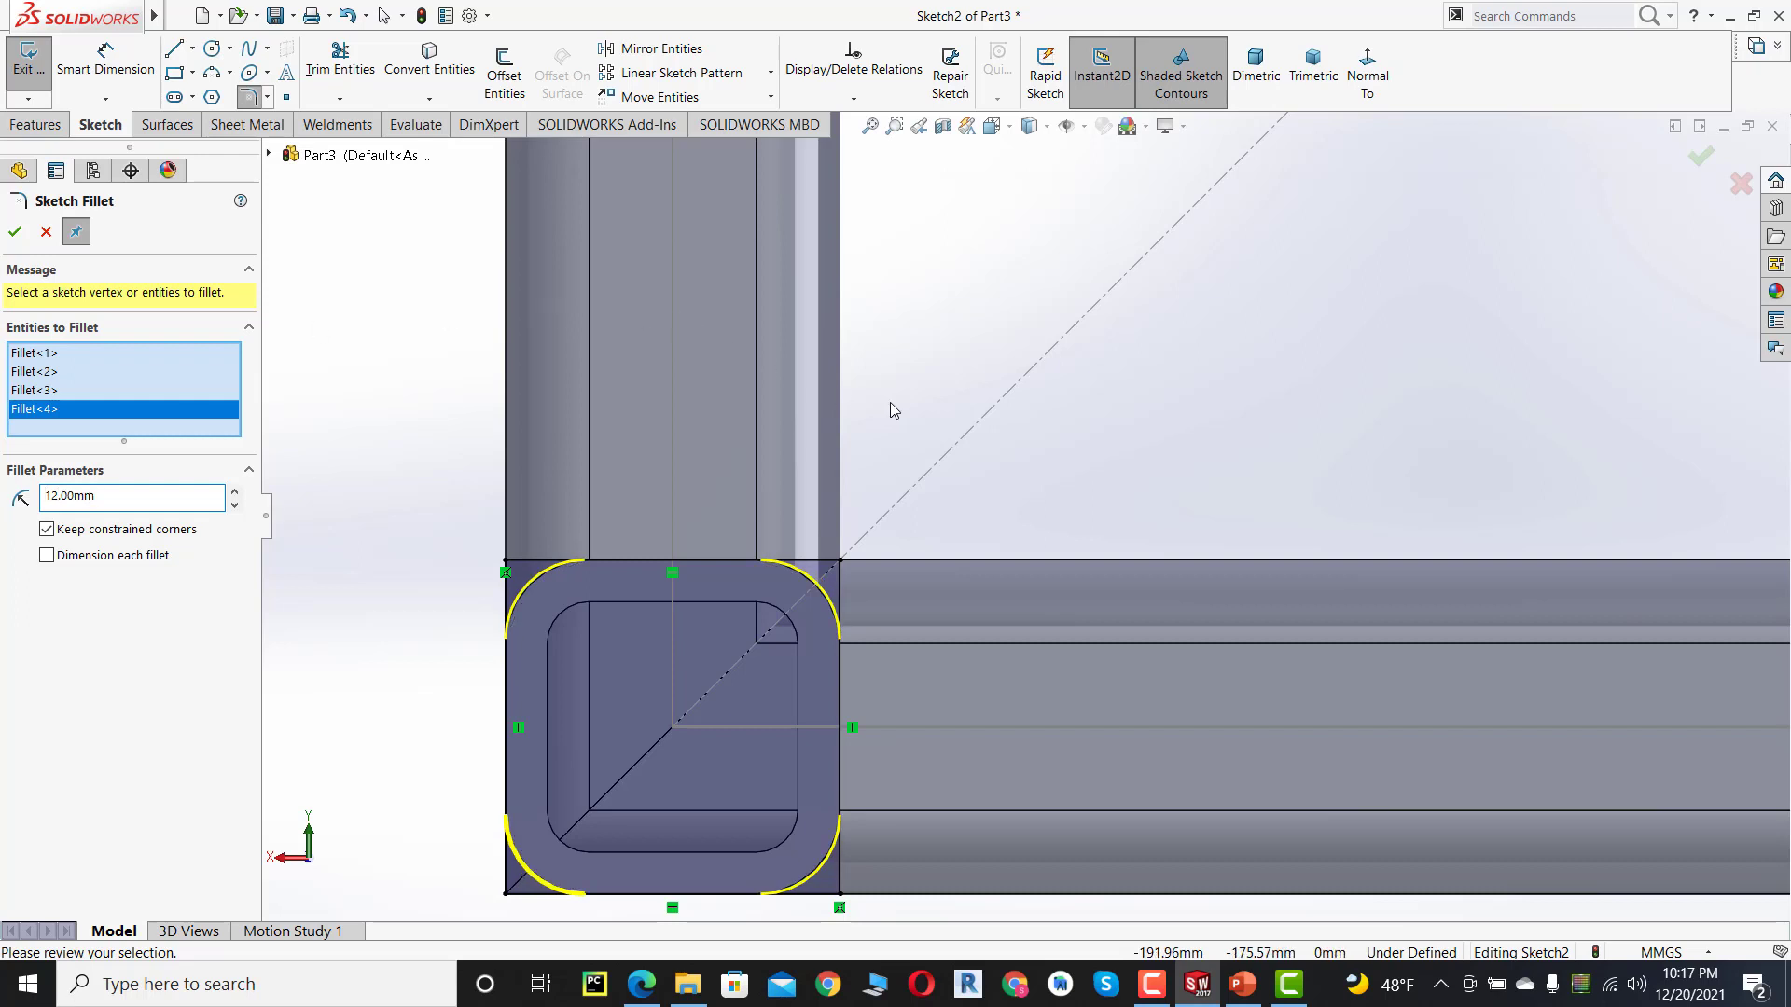
- Add the four corners of the upper-left leg's end rectangle to the 12 mm Sketch Fillet
scroll(892, 406, down, 6)
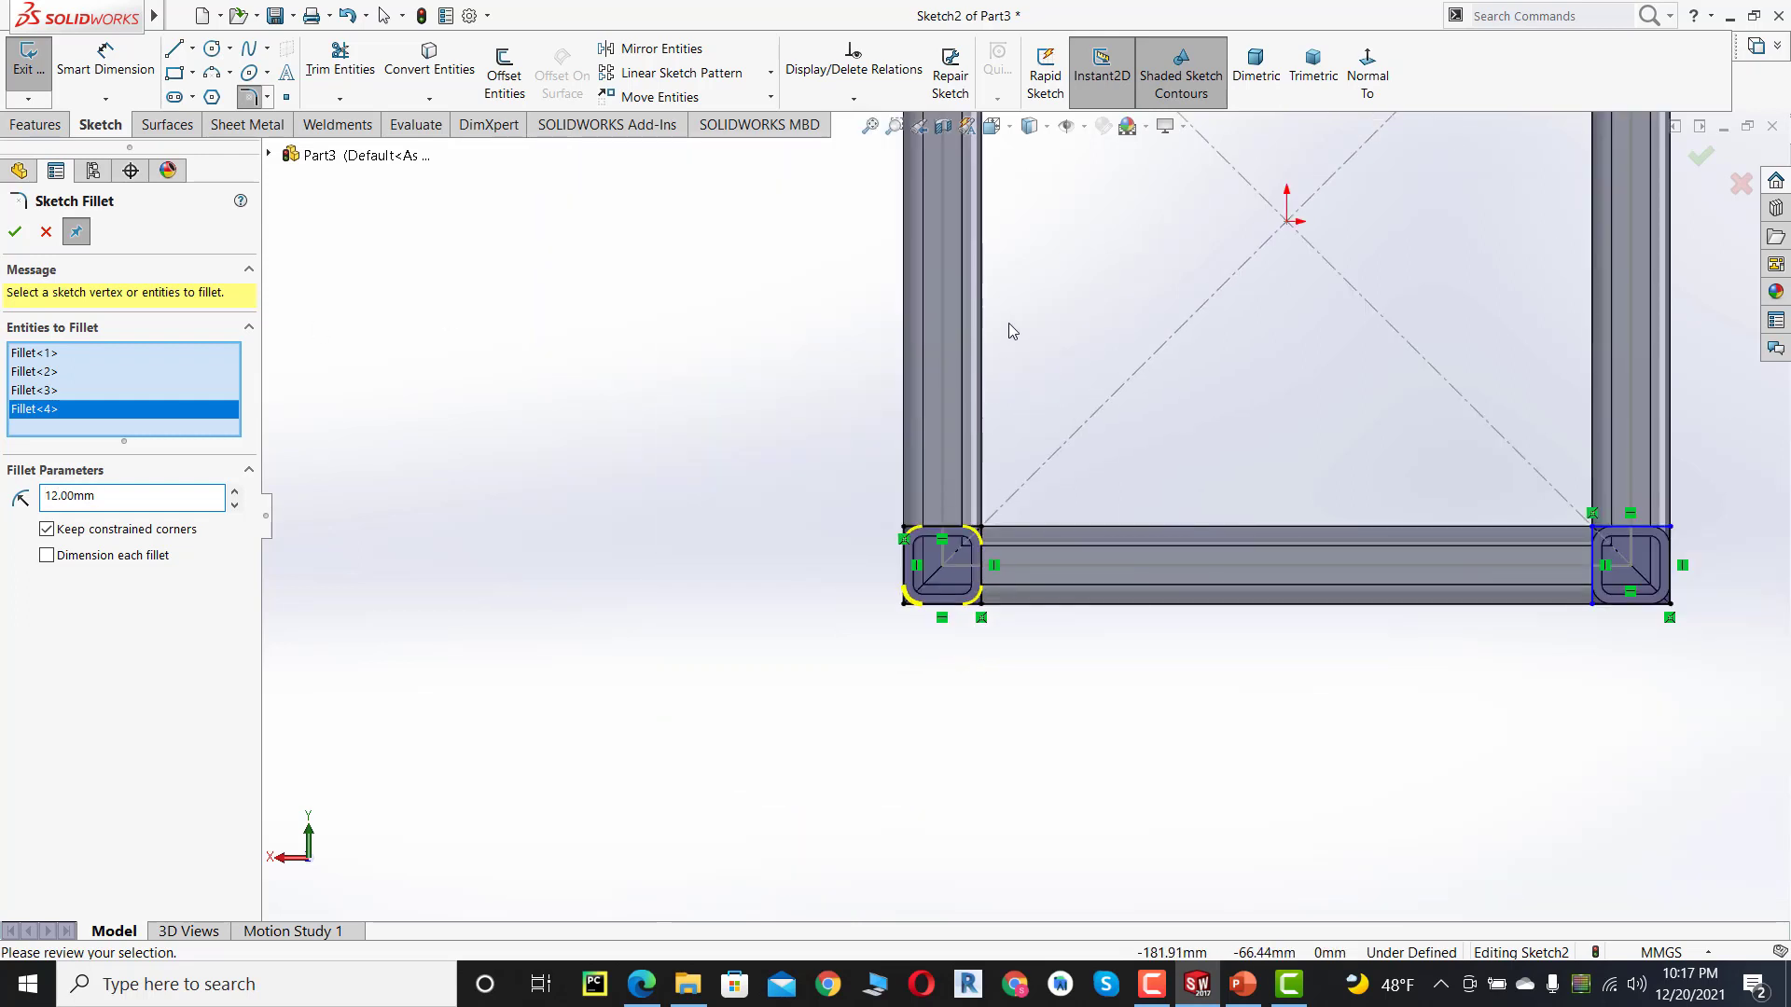
scroll(1009, 323, up, 5)
scroll(1045, 240, down, 5)
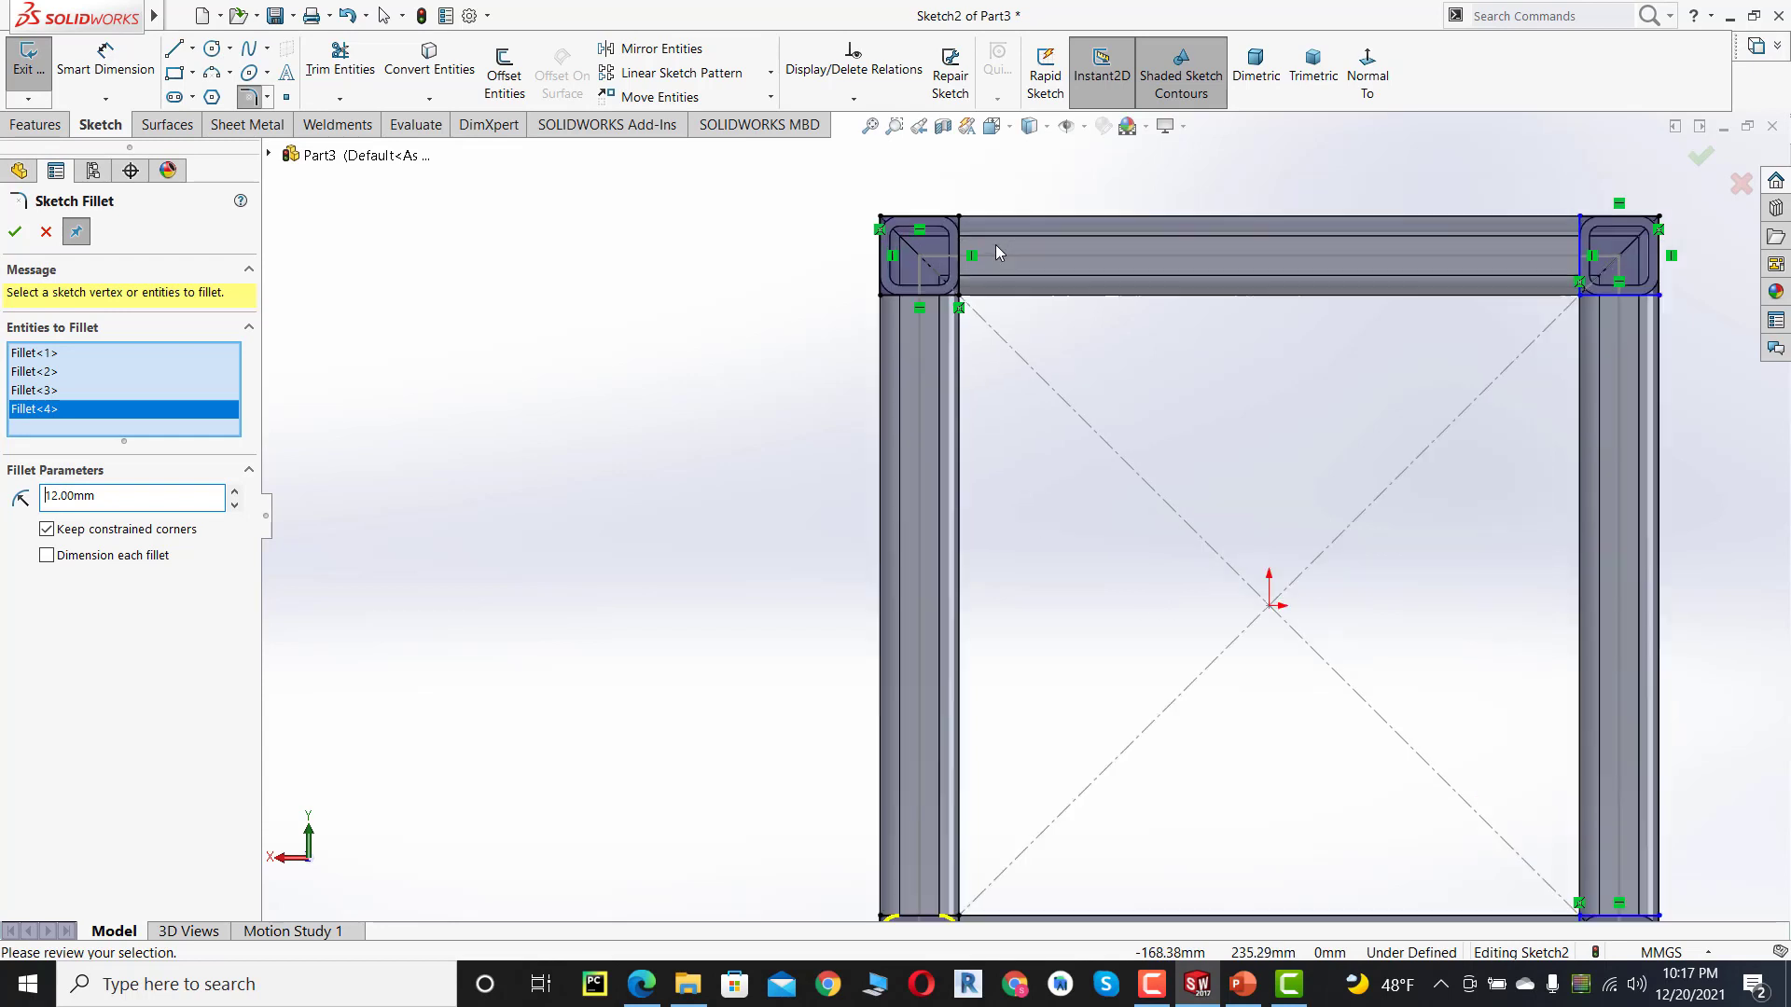
scroll(941, 269, down, 4)
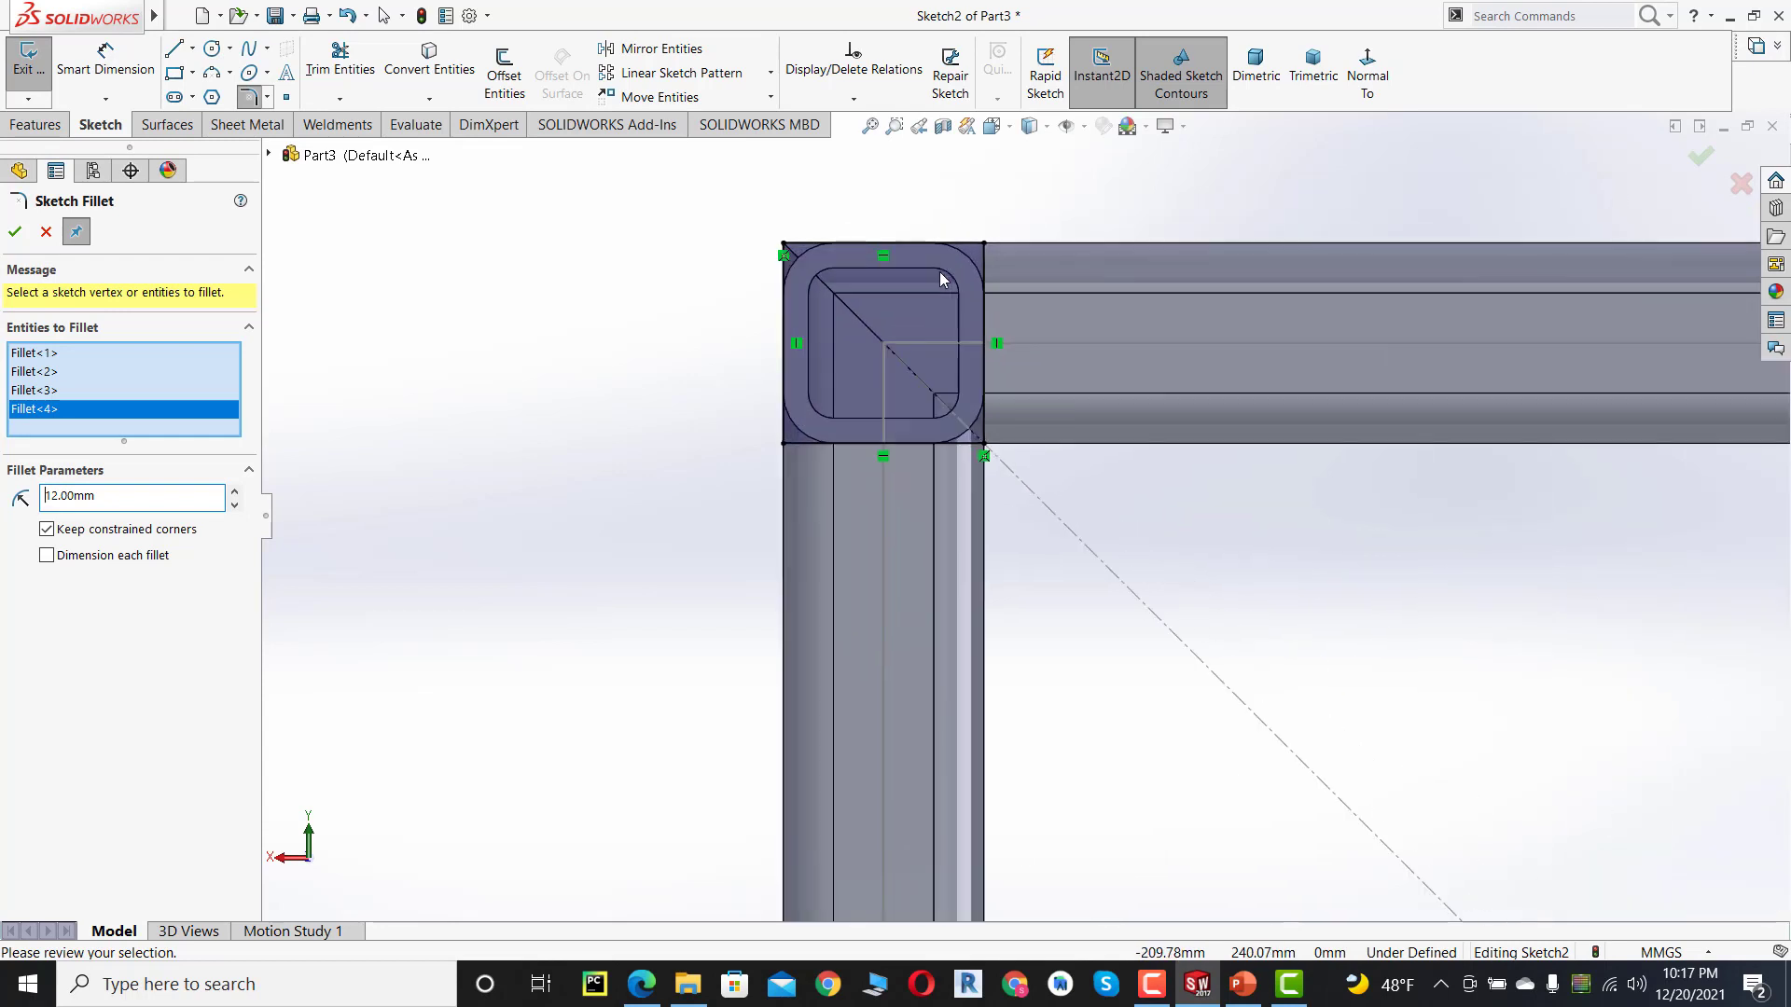
scroll(941, 278, down, 3)
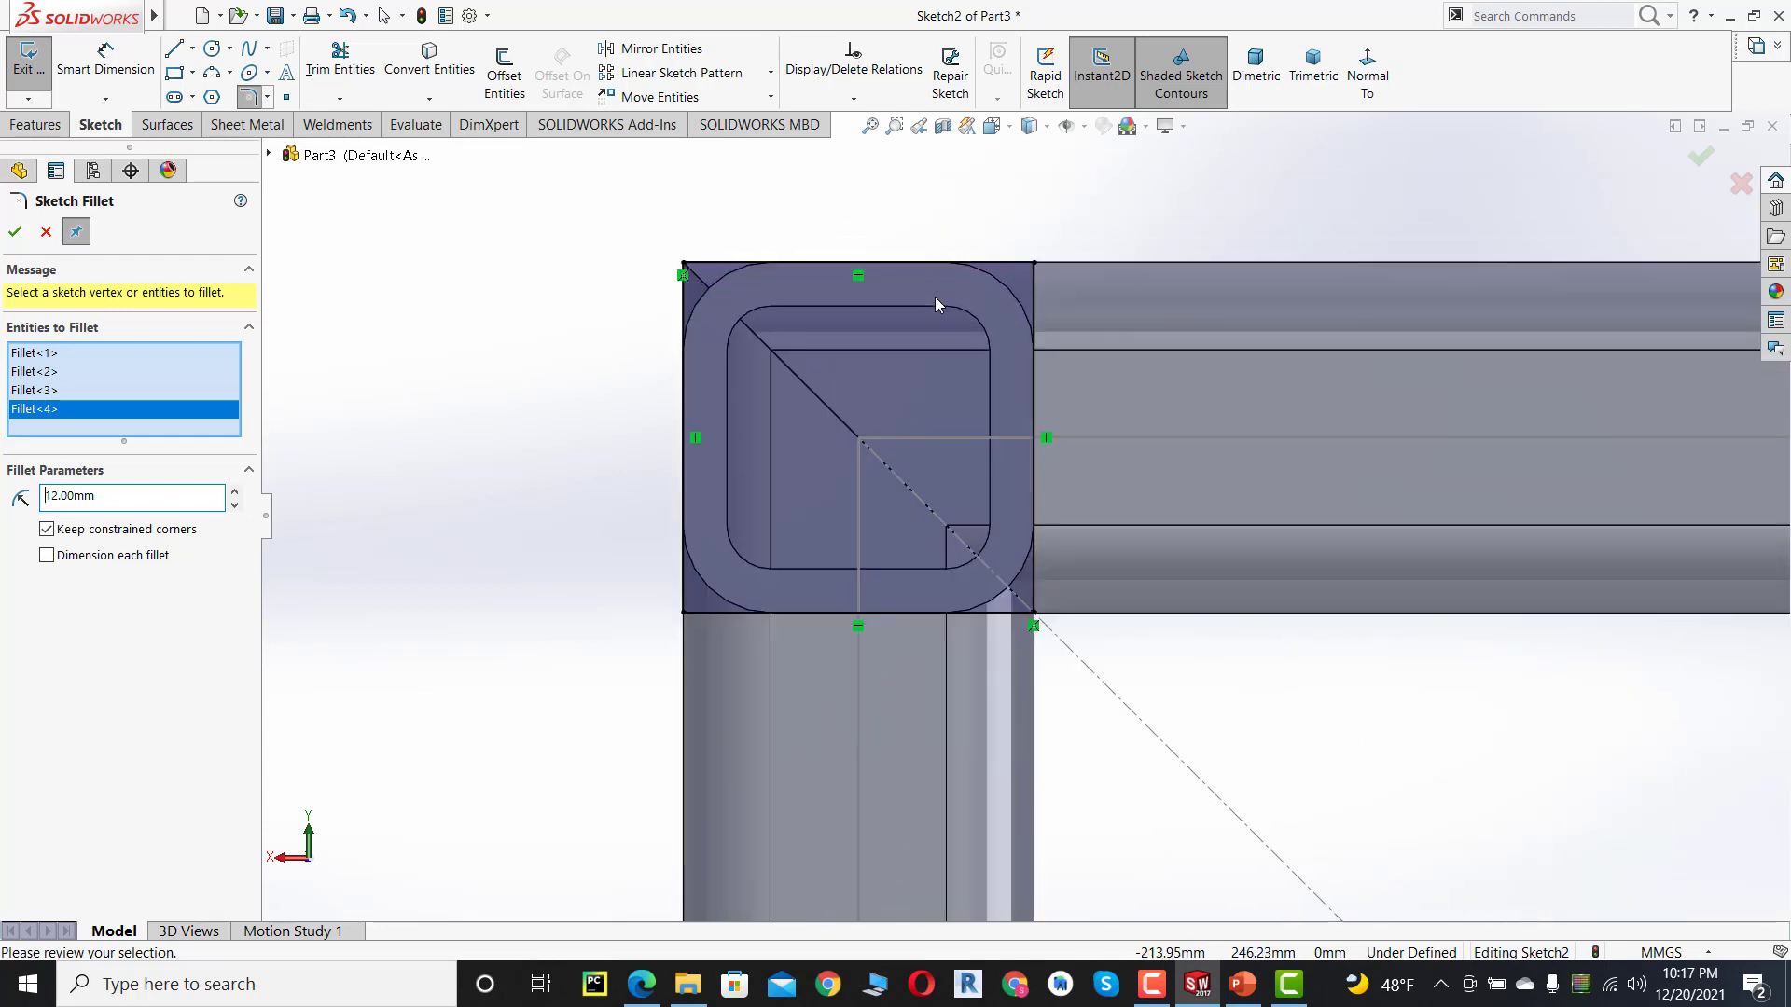
click(685, 264)
click(1034, 264)
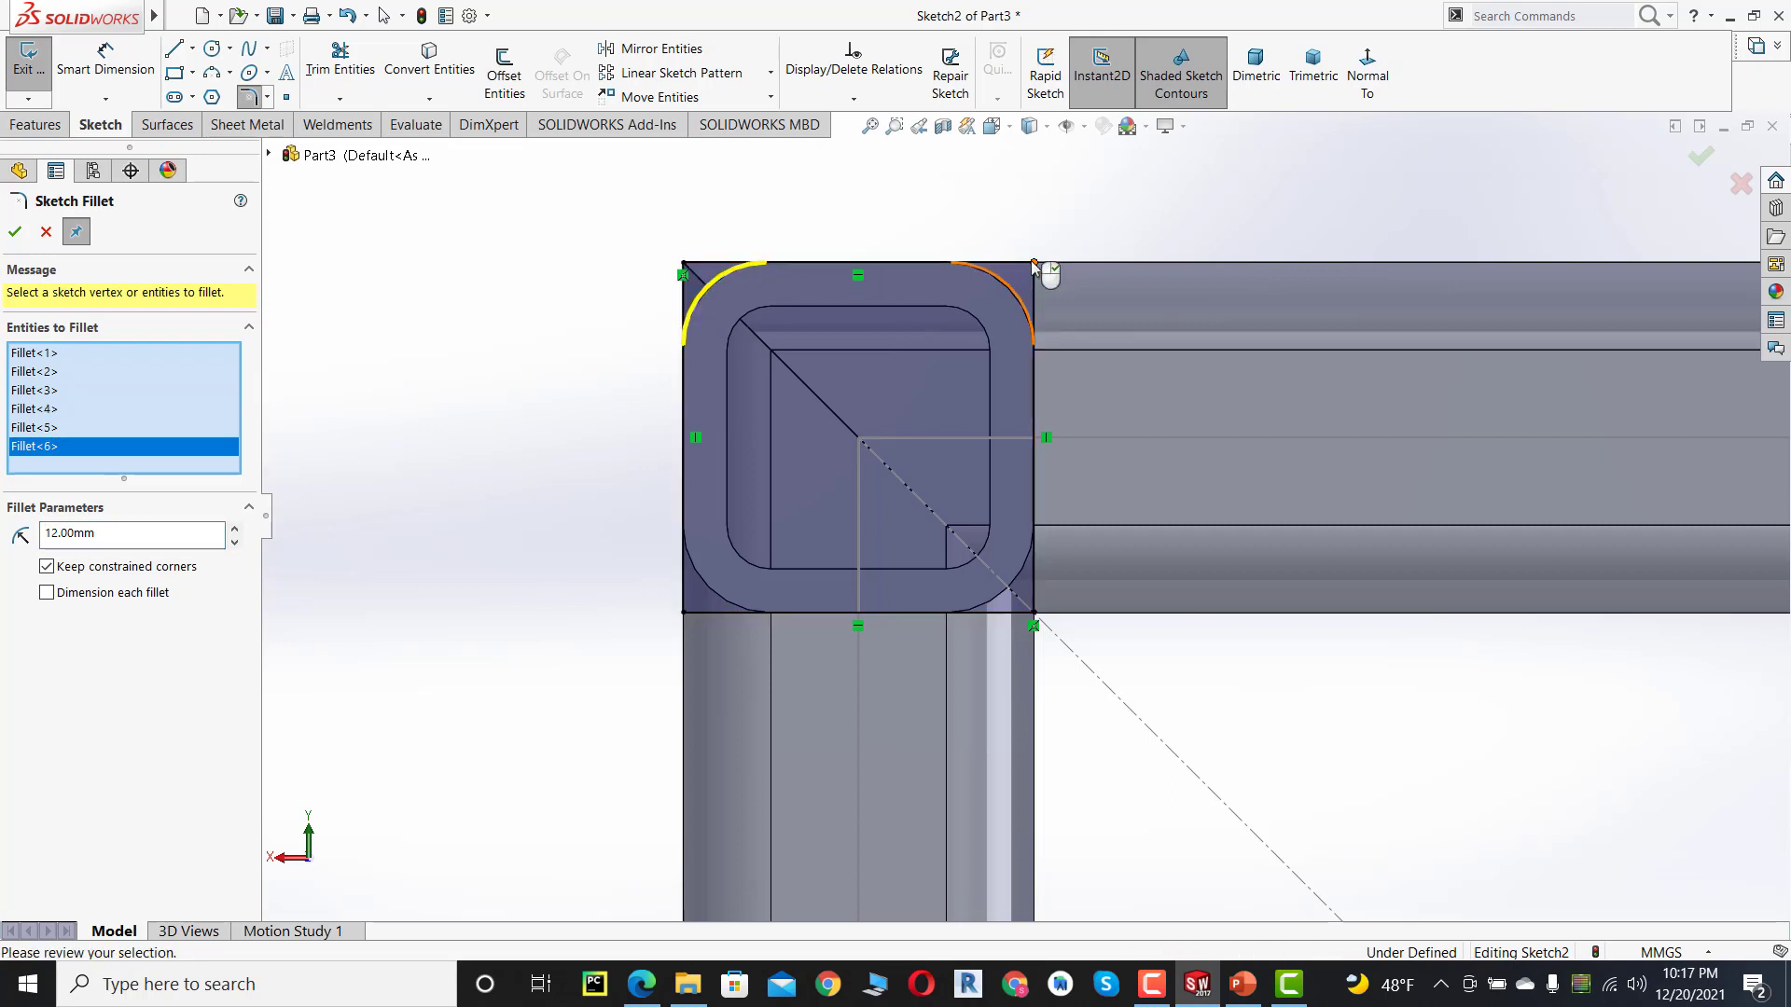
click(1035, 613)
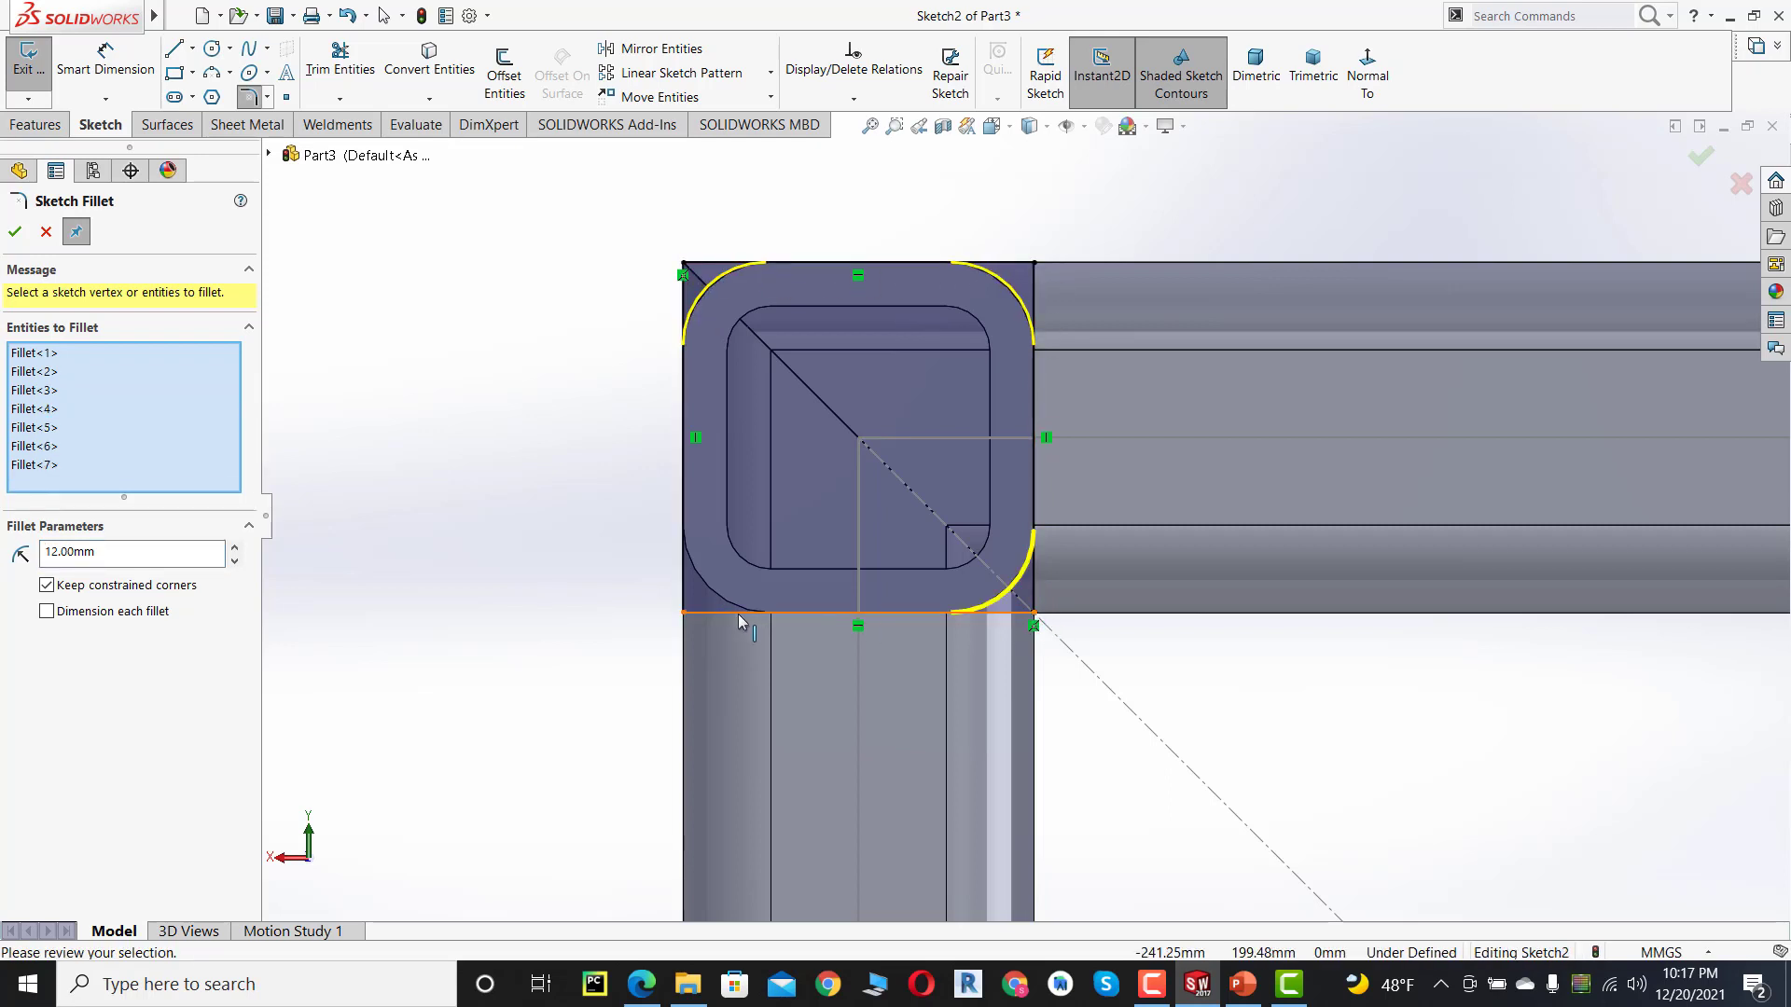
click(684, 613)
- Add the four corners of the upper-right leg's end rectangle to the 12 mm Sketch Fillet
scroll(1368, 584, up, 3)
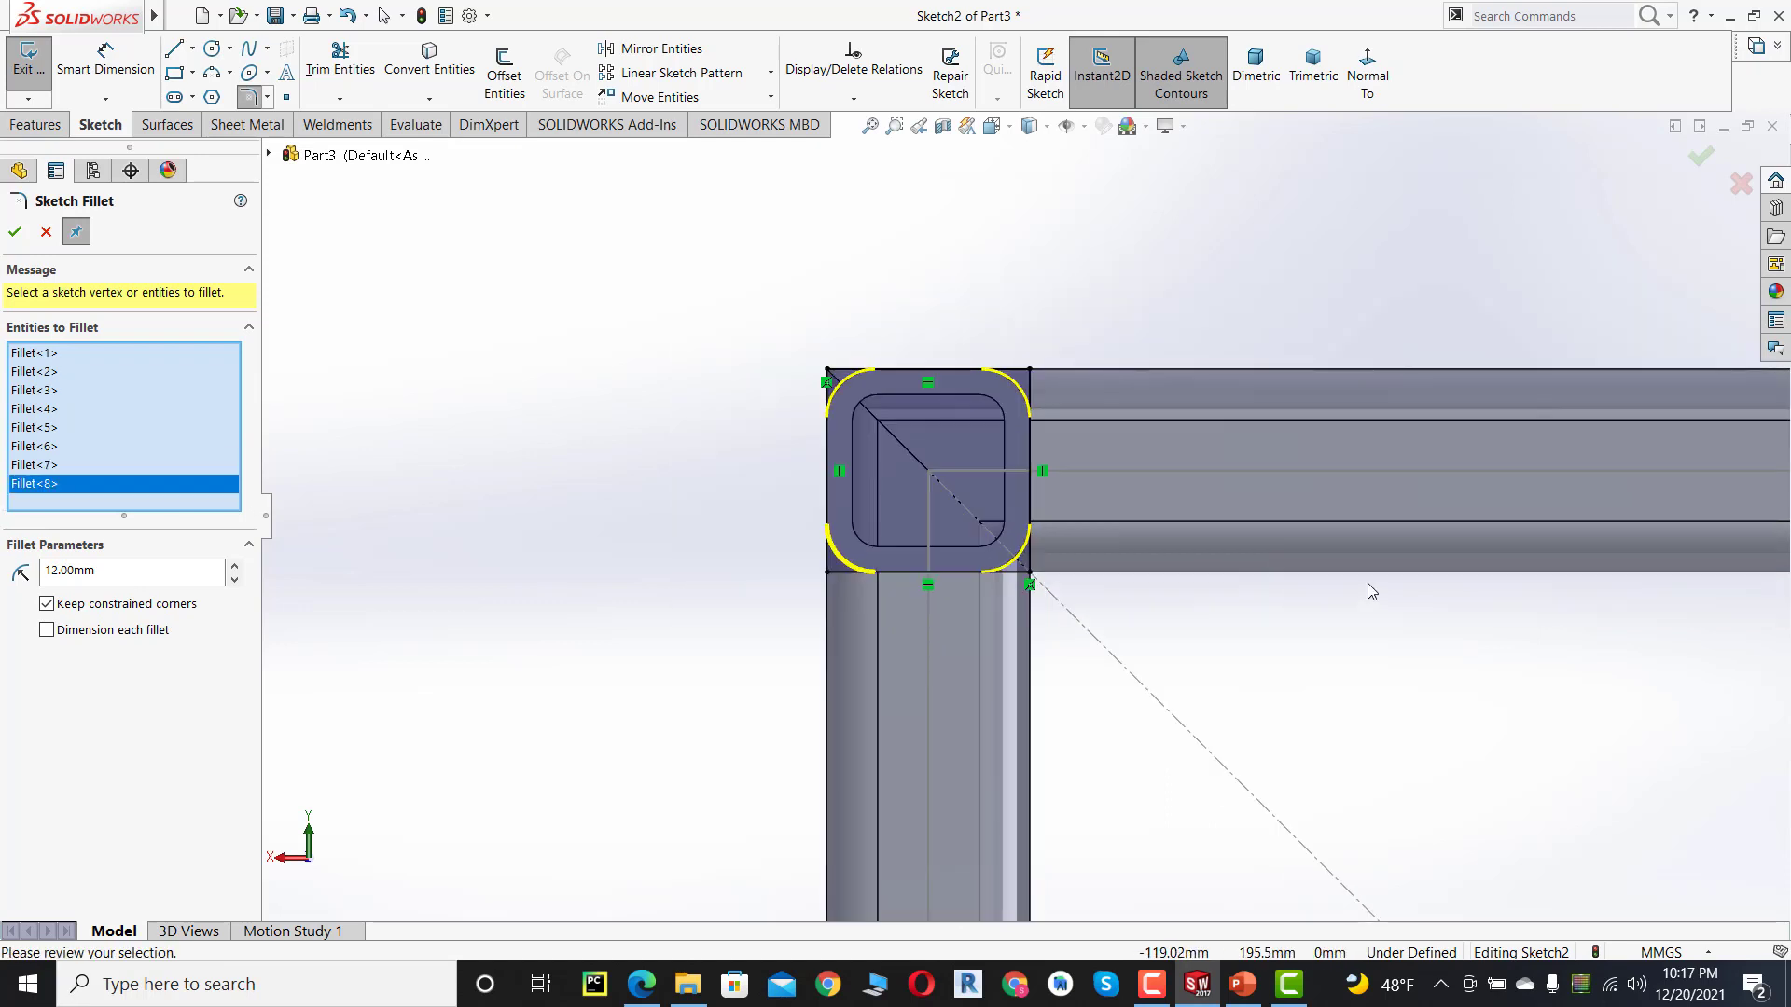
scroll(1565, 518, up, 7)
scroll(1239, 545, down, 3)
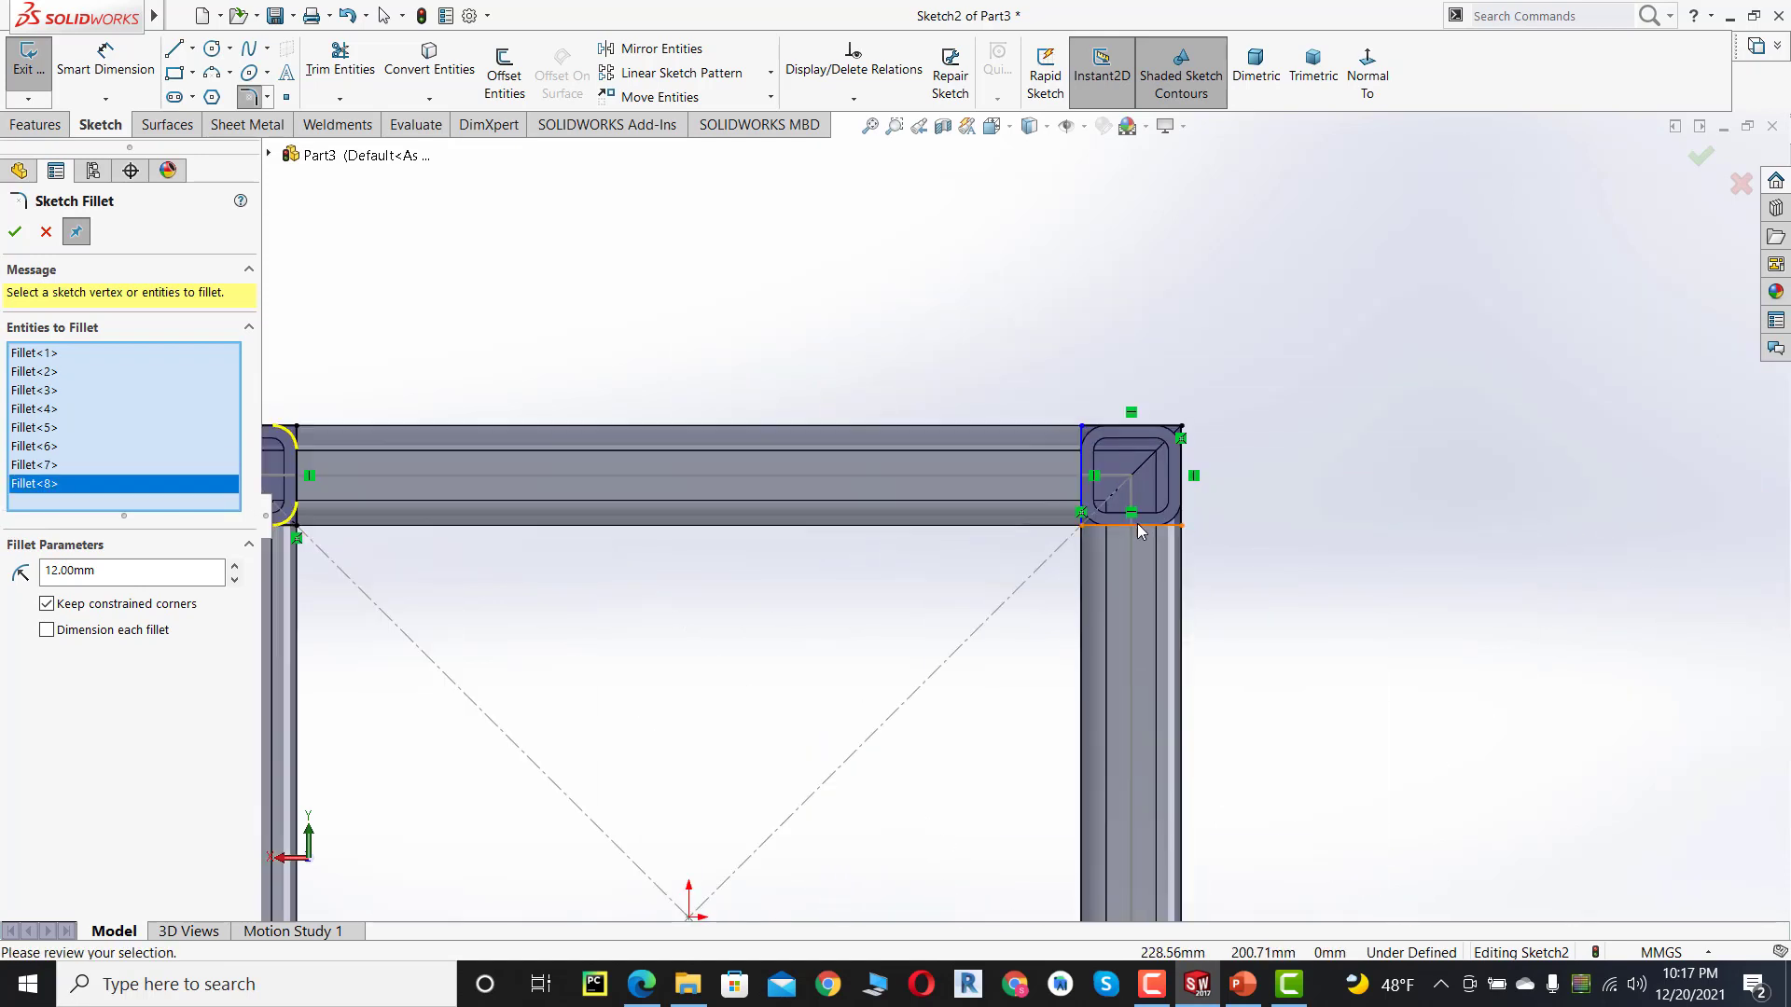
scroll(1138, 524, down, 3)
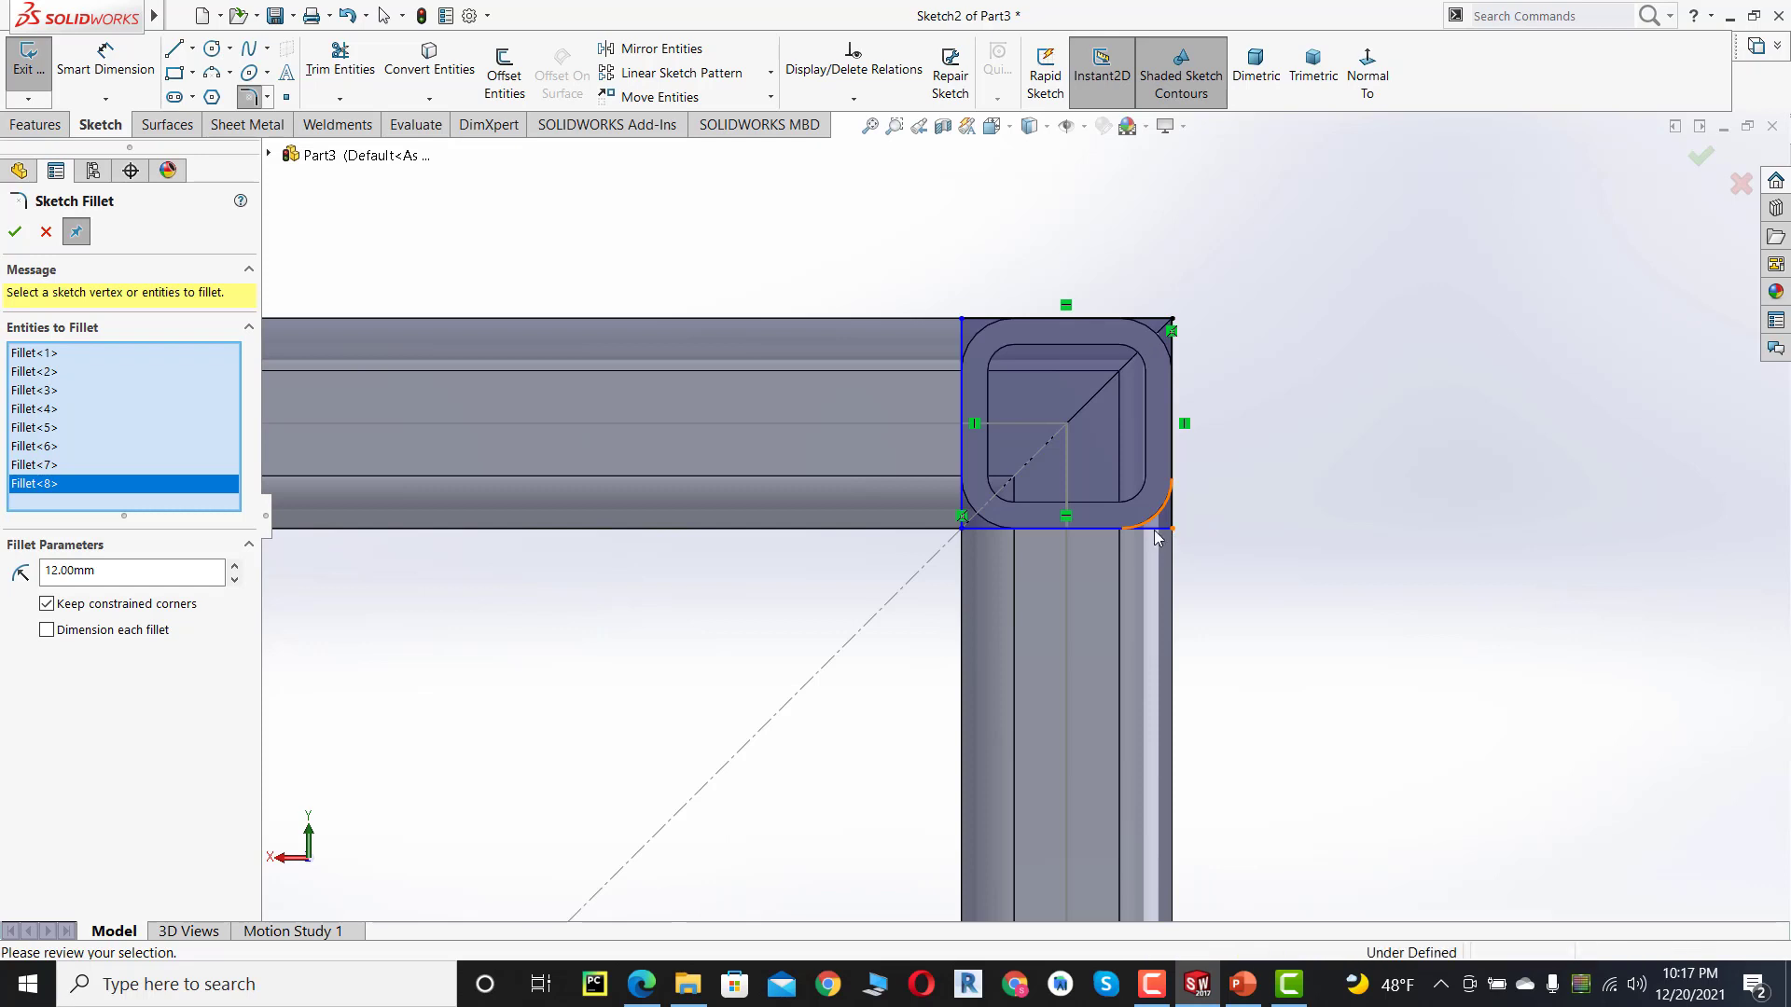
click(1156, 538)
click(961, 528)
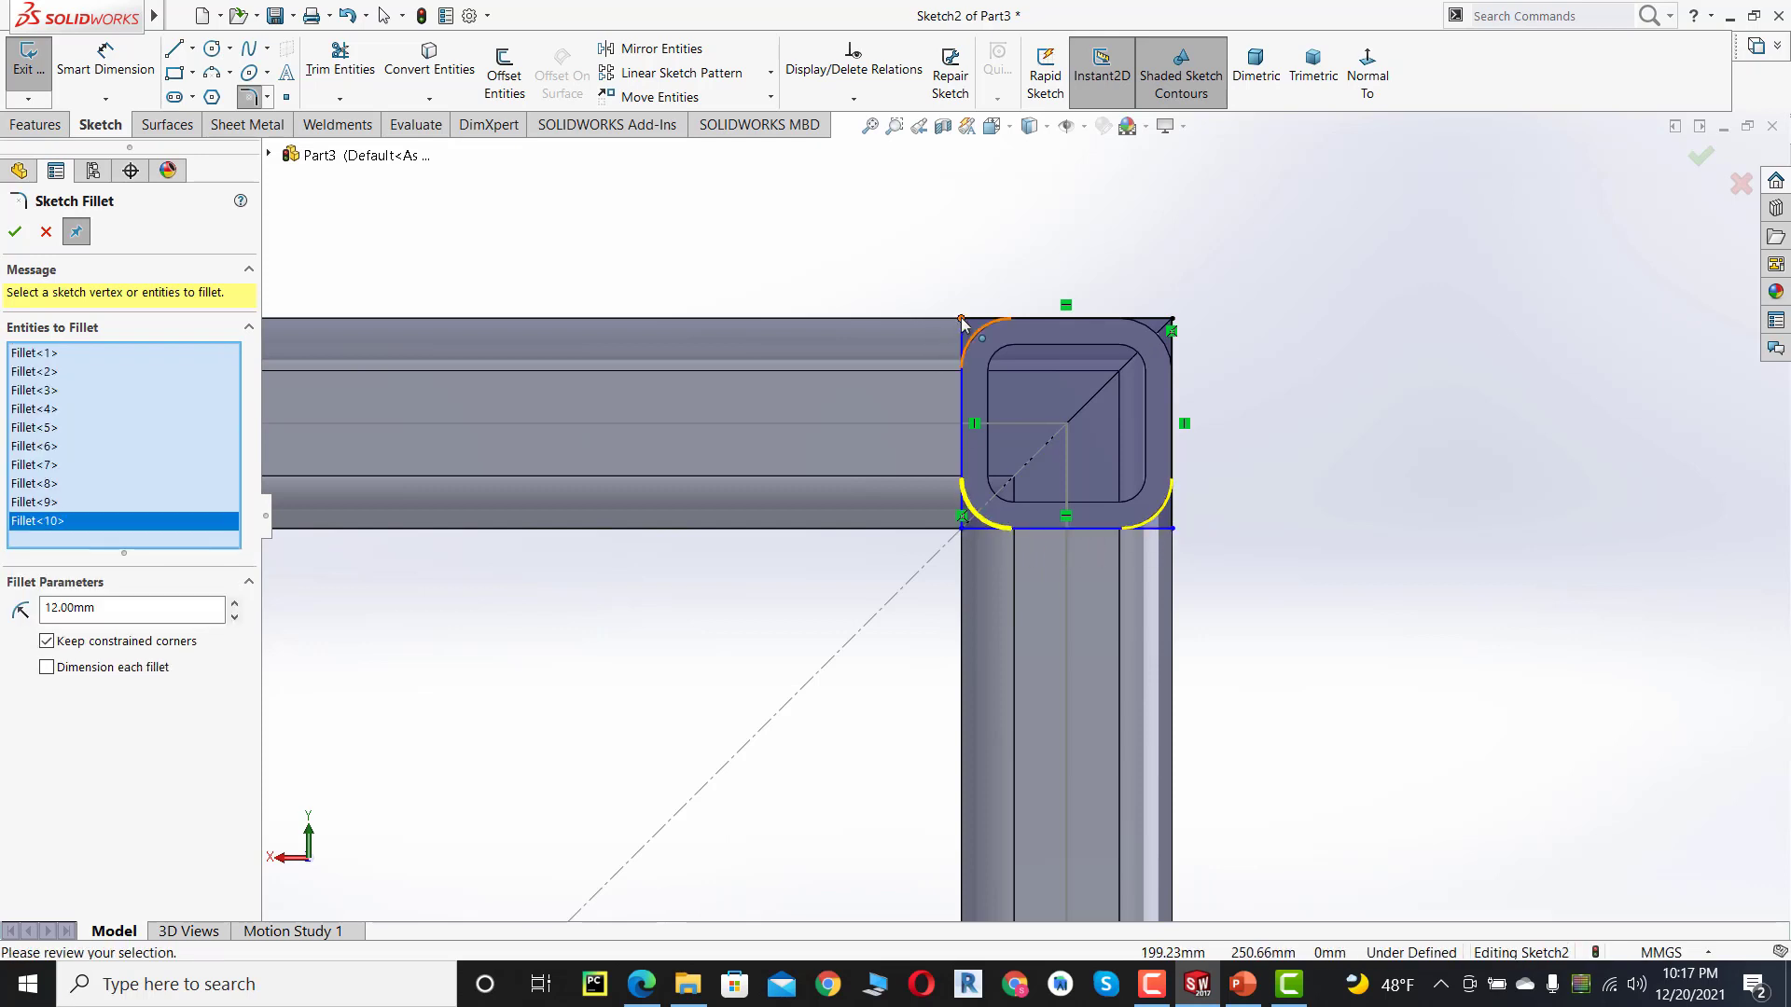
click(962, 320)
click(1174, 323)
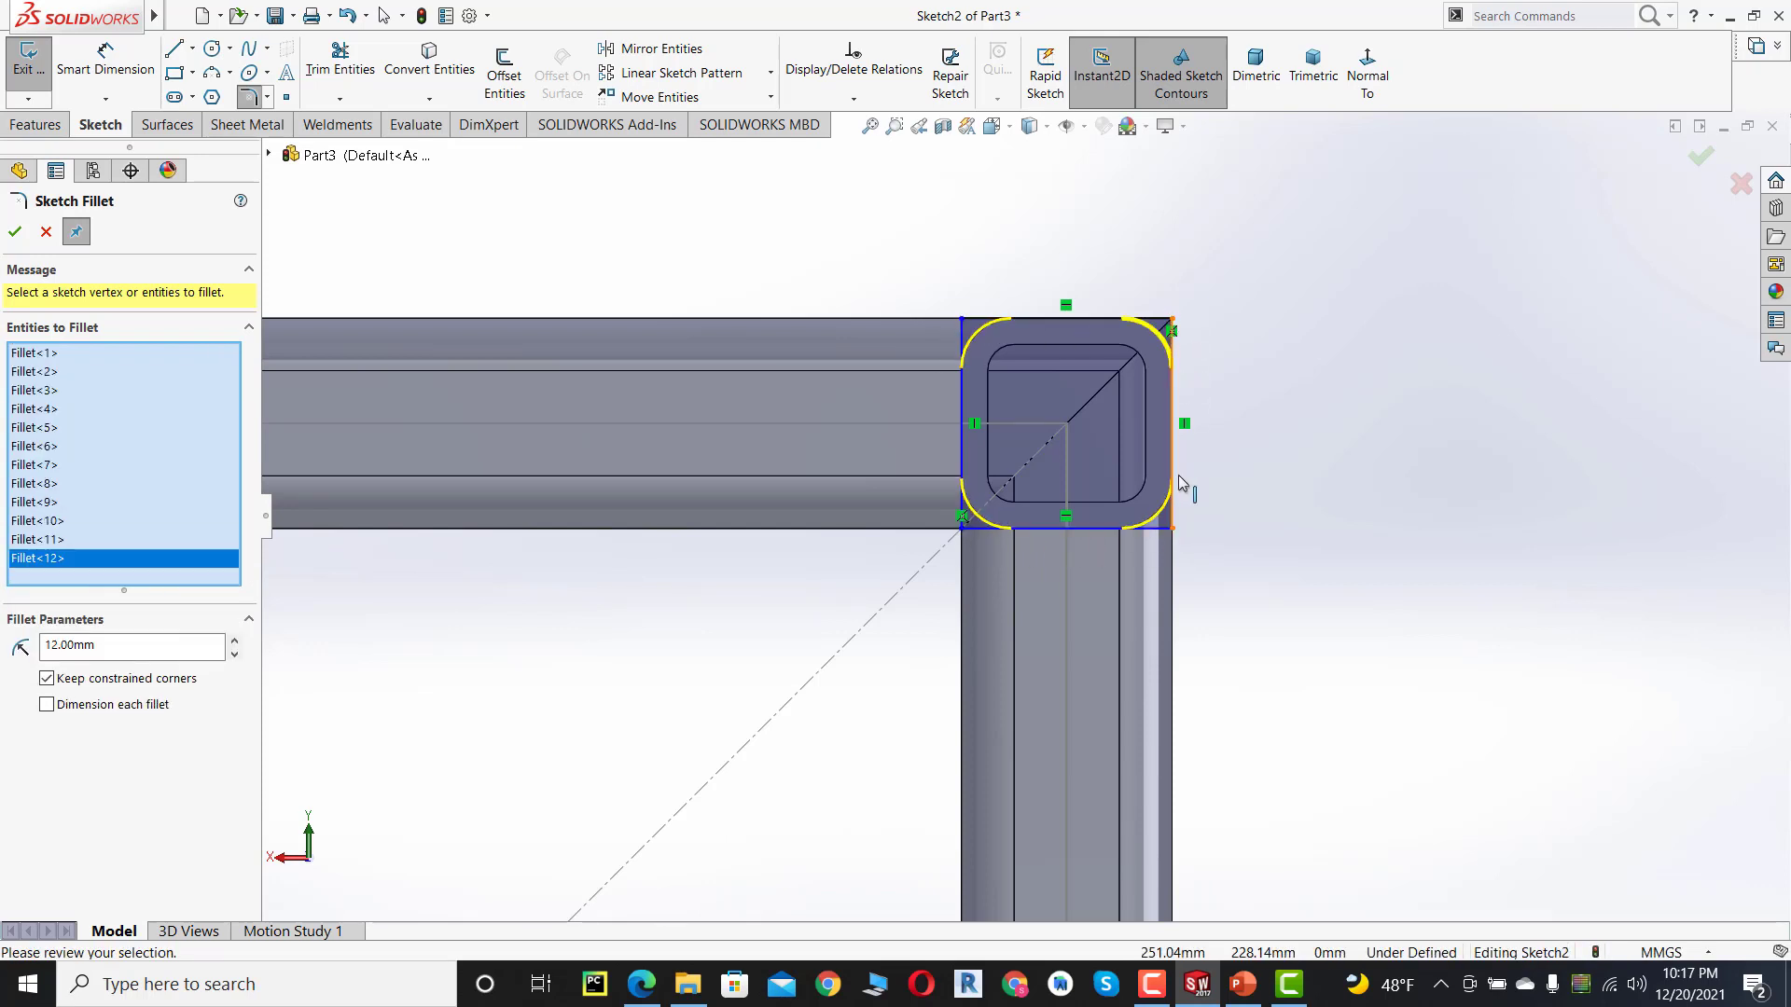
- Add the four corners of the lower-right leg's end rectangle to the 12 mm Sketch Fillet, then apply and finish the command
scroll(1204, 597, up, 6)
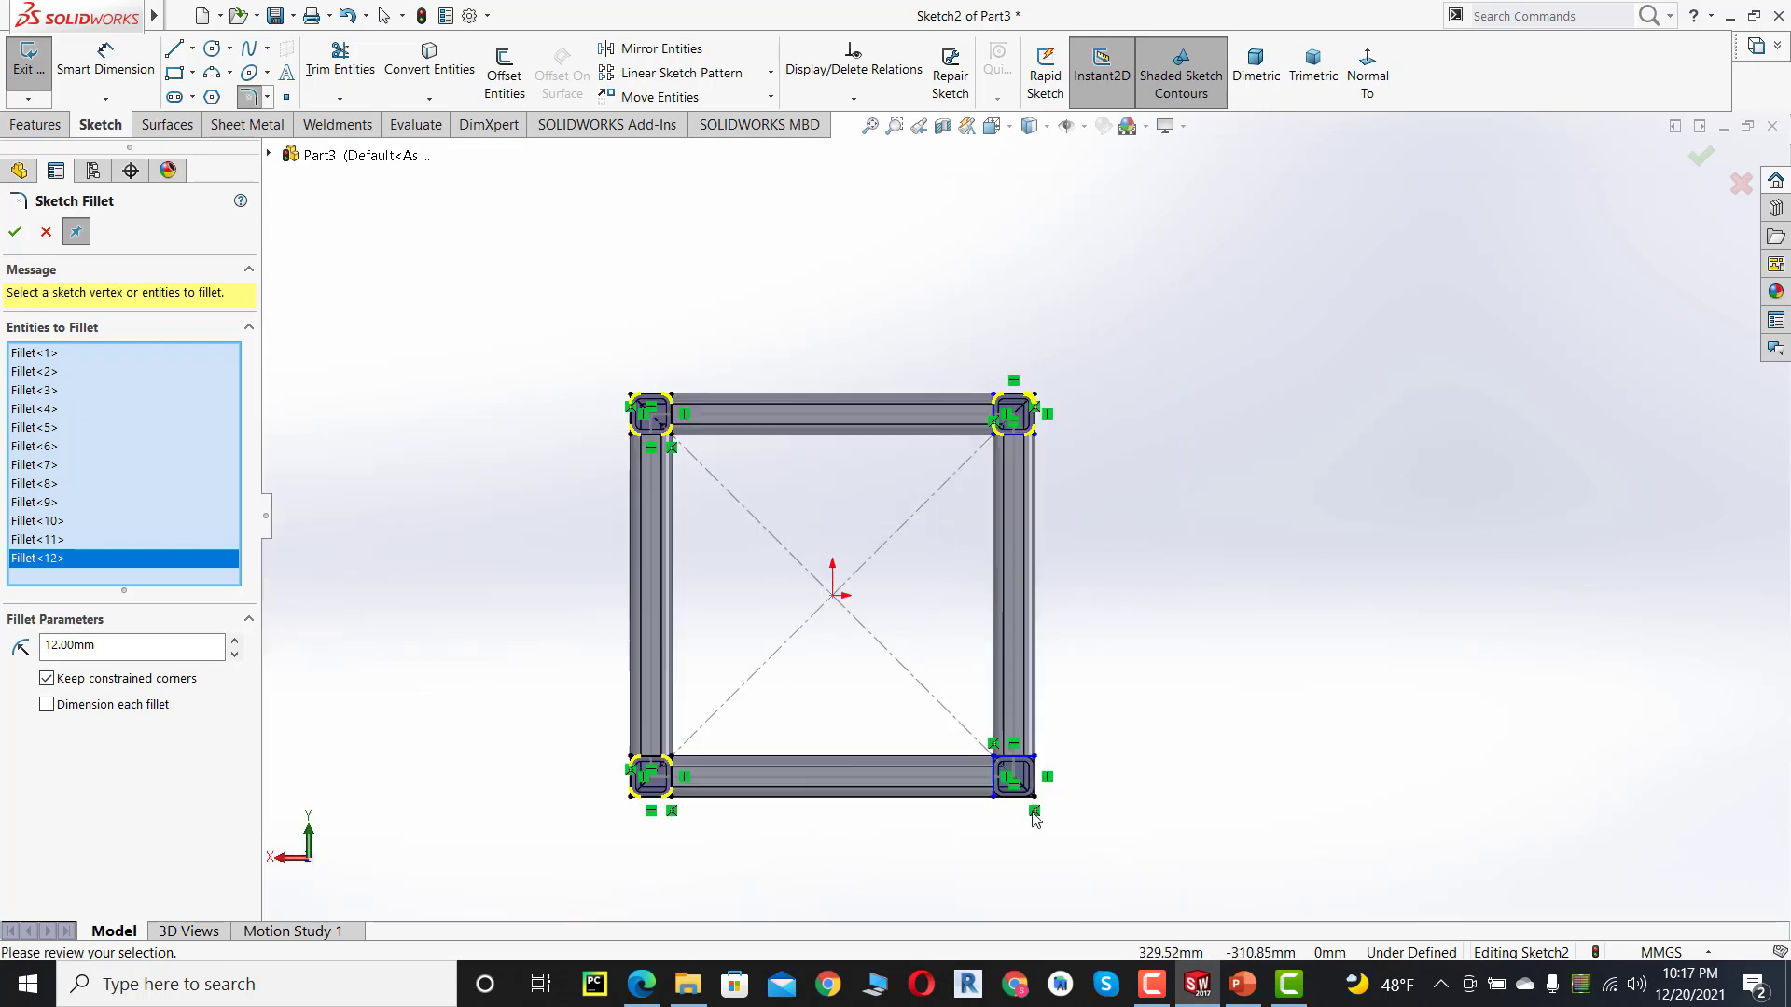
scroll(1047, 679, down, 5)
click(1046, 675)
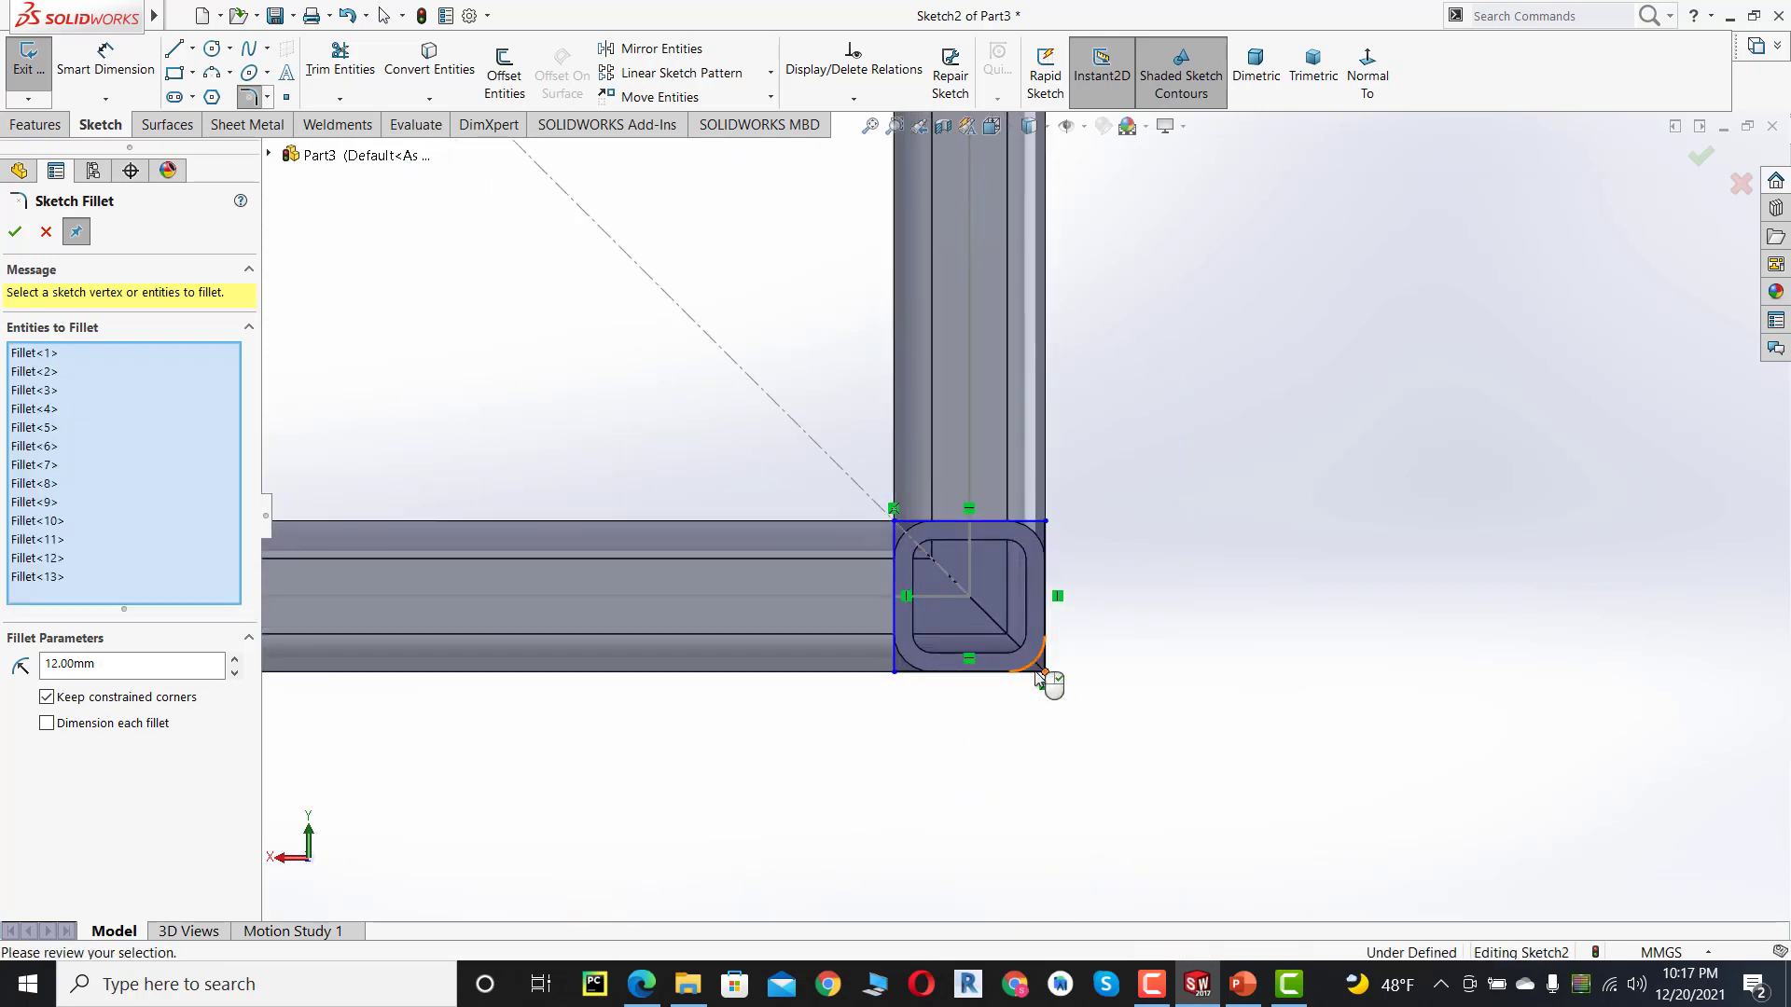
click(912, 680)
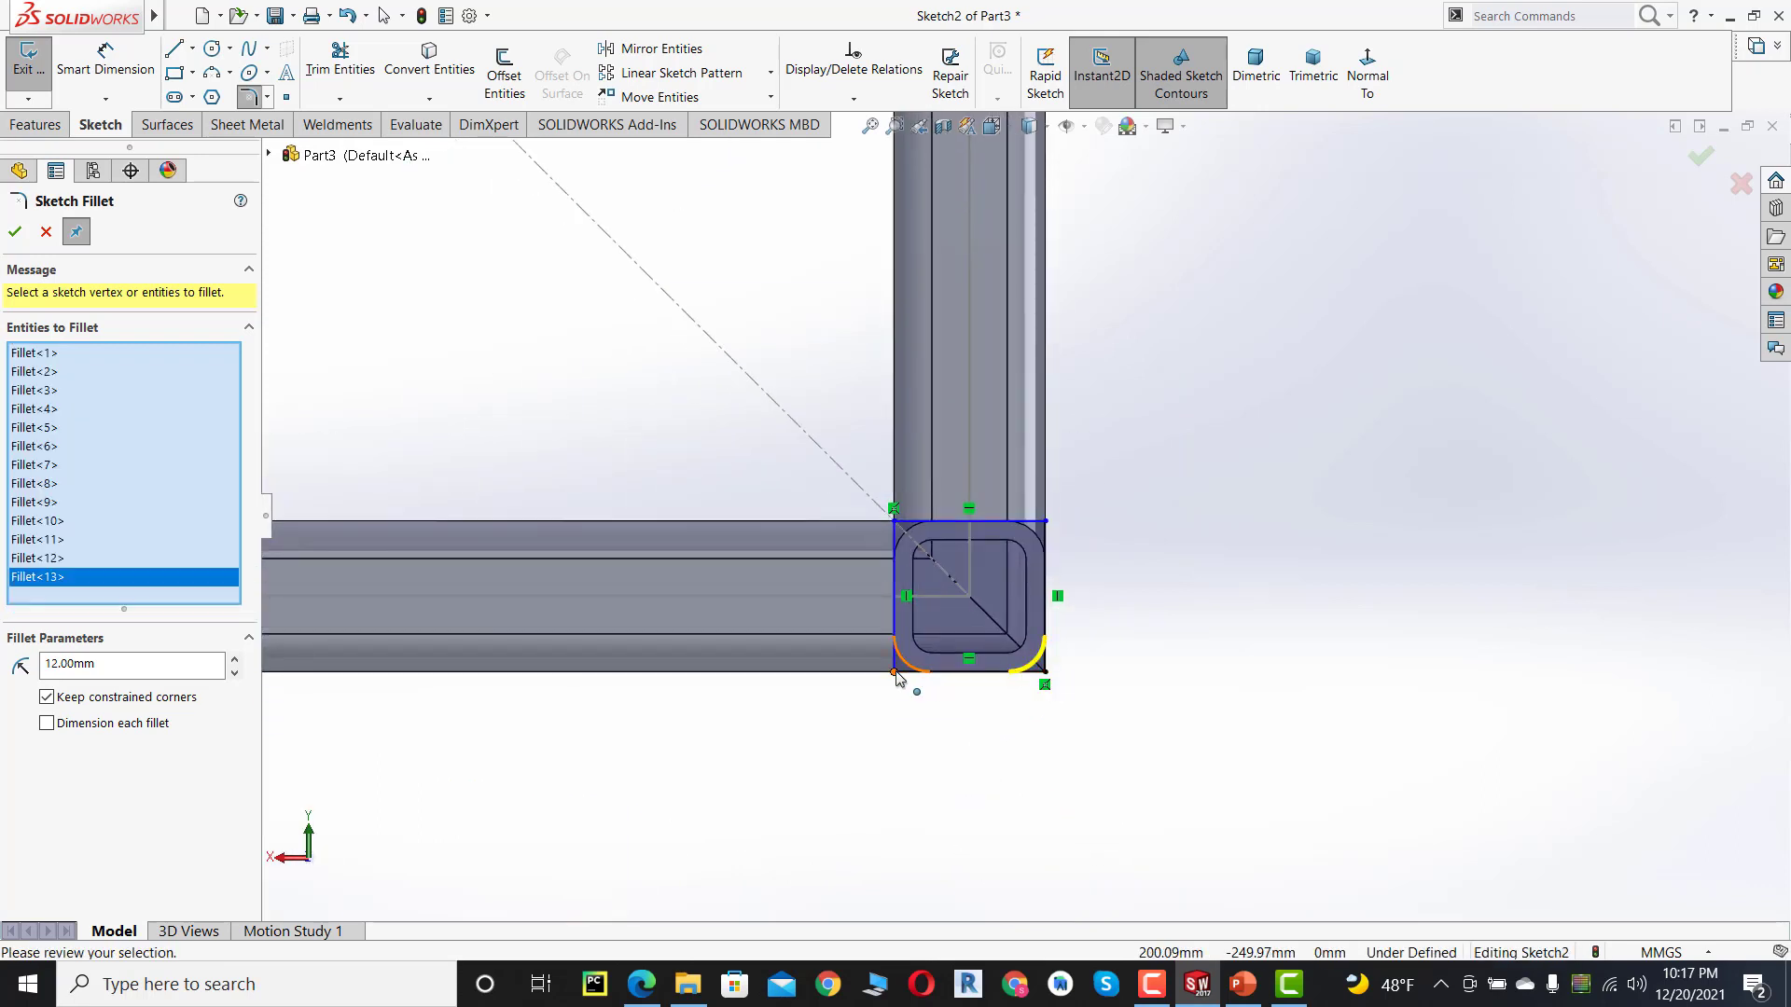
click(896, 522)
click(1047, 524)
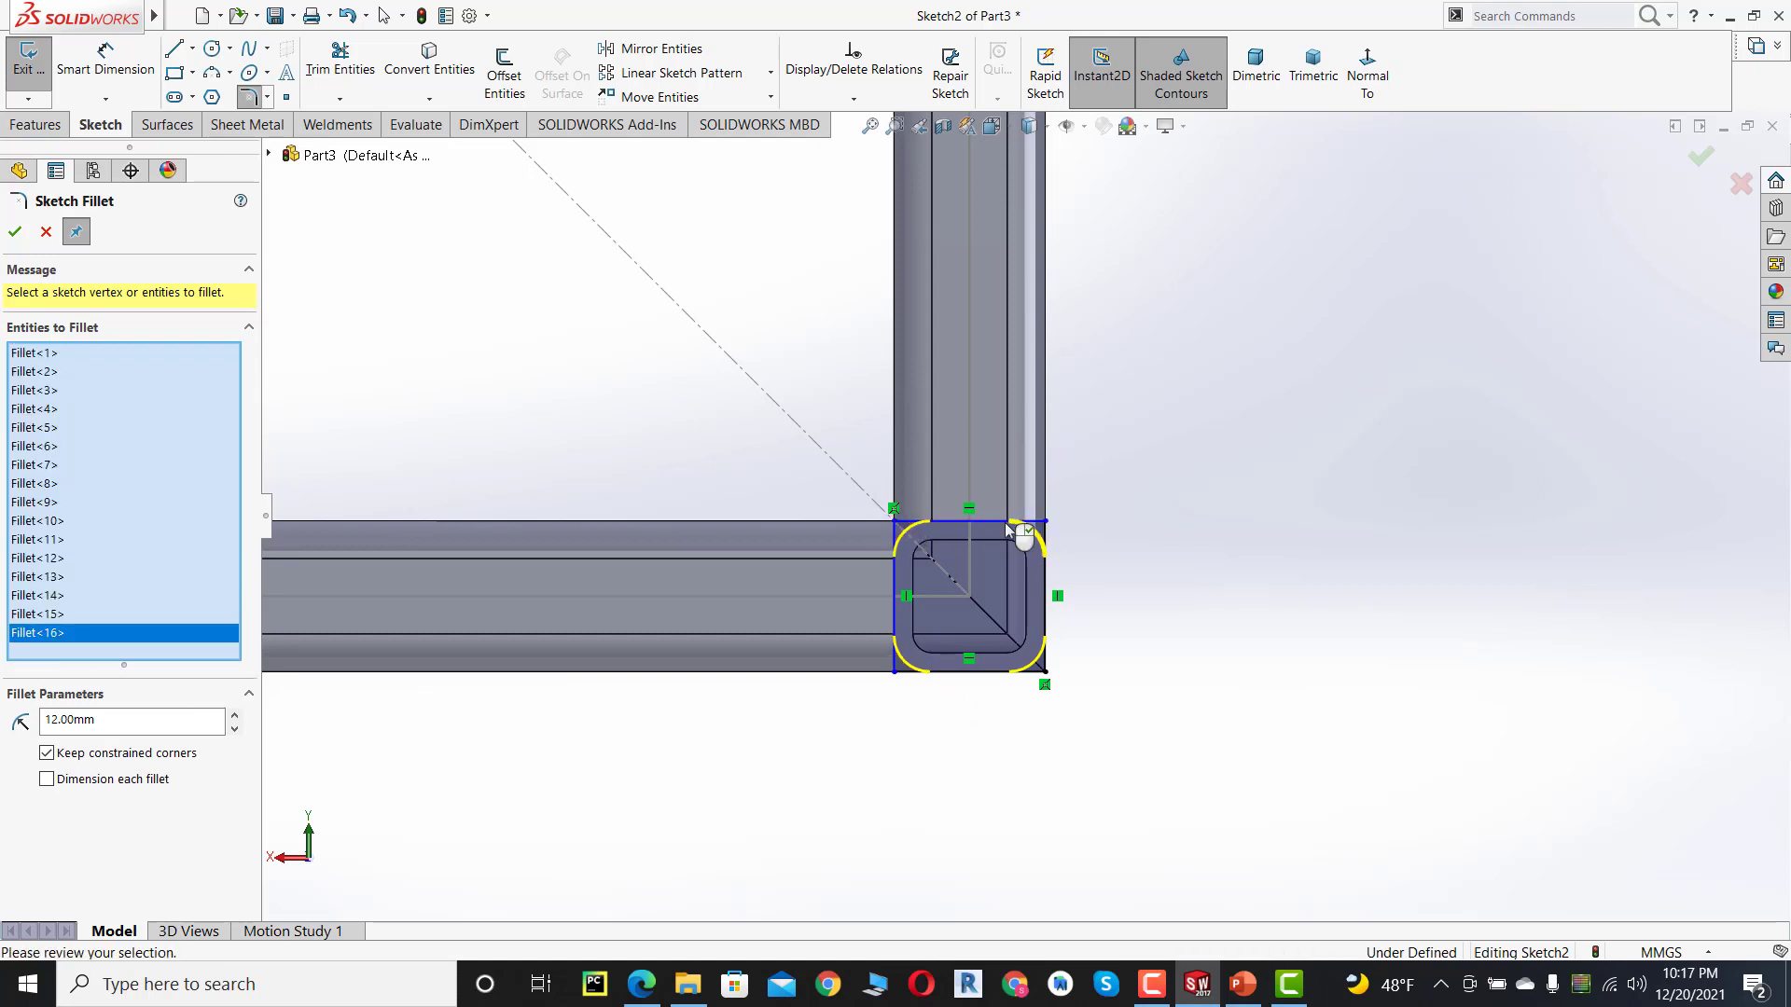
click(26, 232)
scroll(629, 391, up, 5)
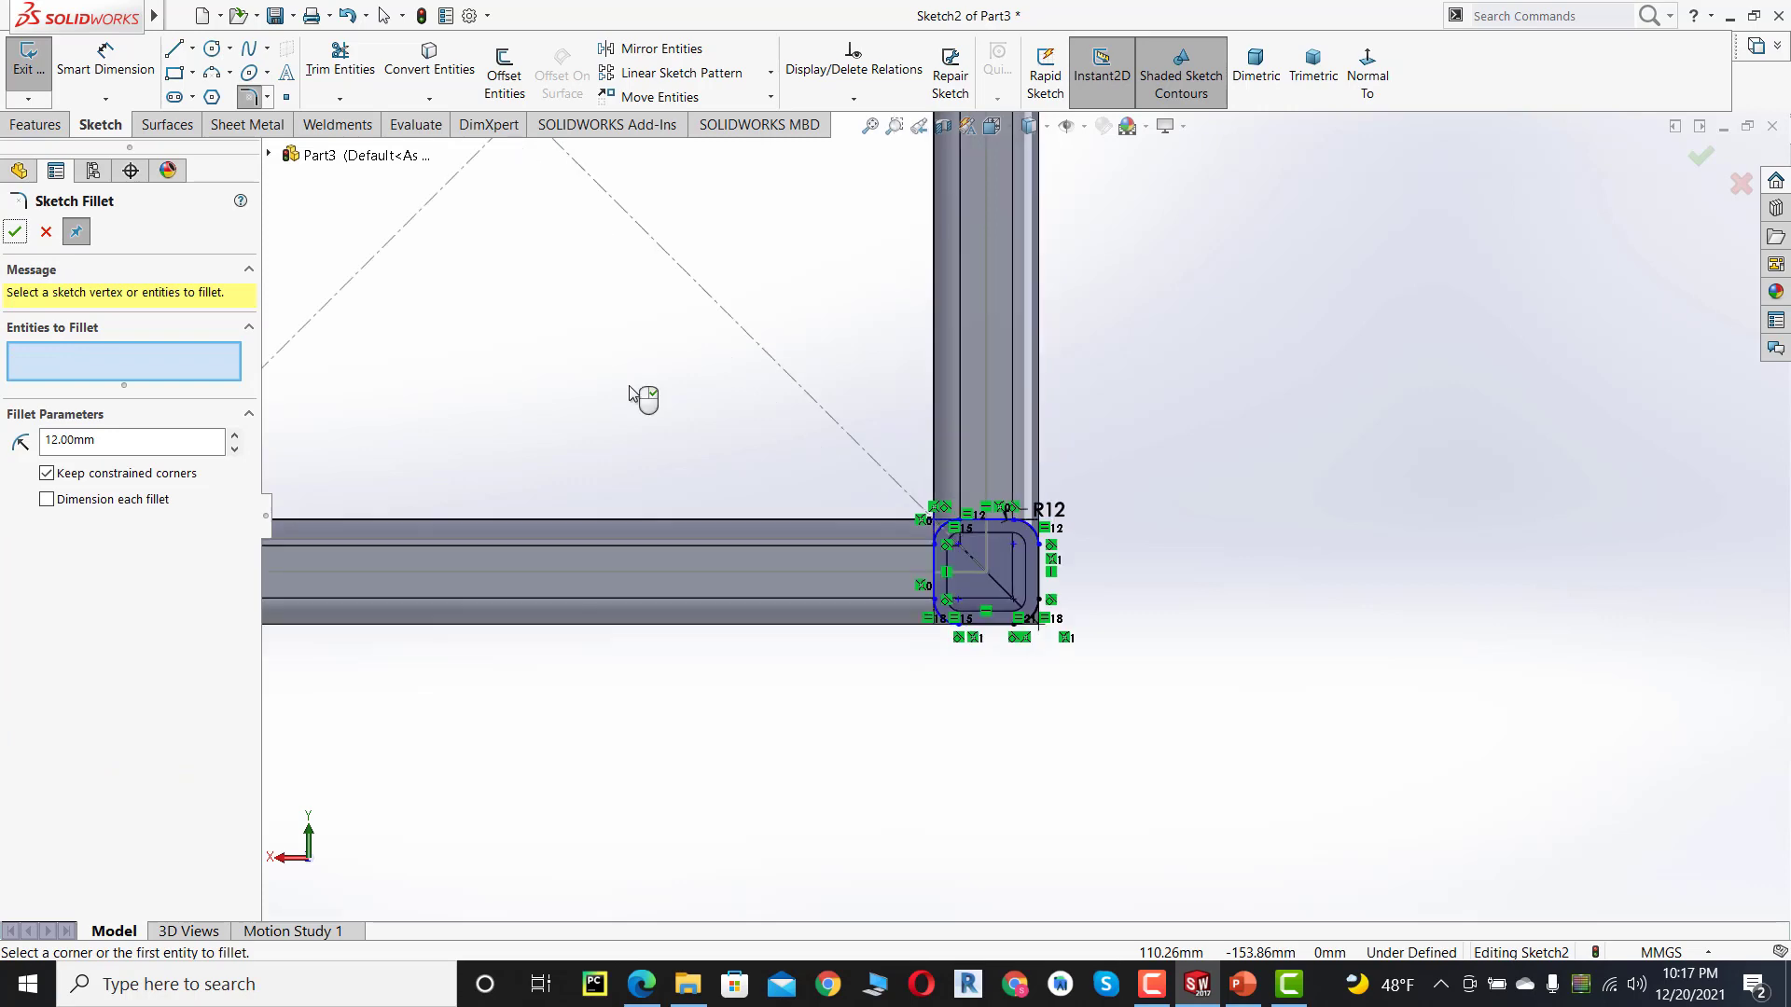
click(14, 233)
- Extrude the four rounded end-plate profiles 10 mm blind from the sketch plane without merging the result
scroll(899, 348, down, 4)
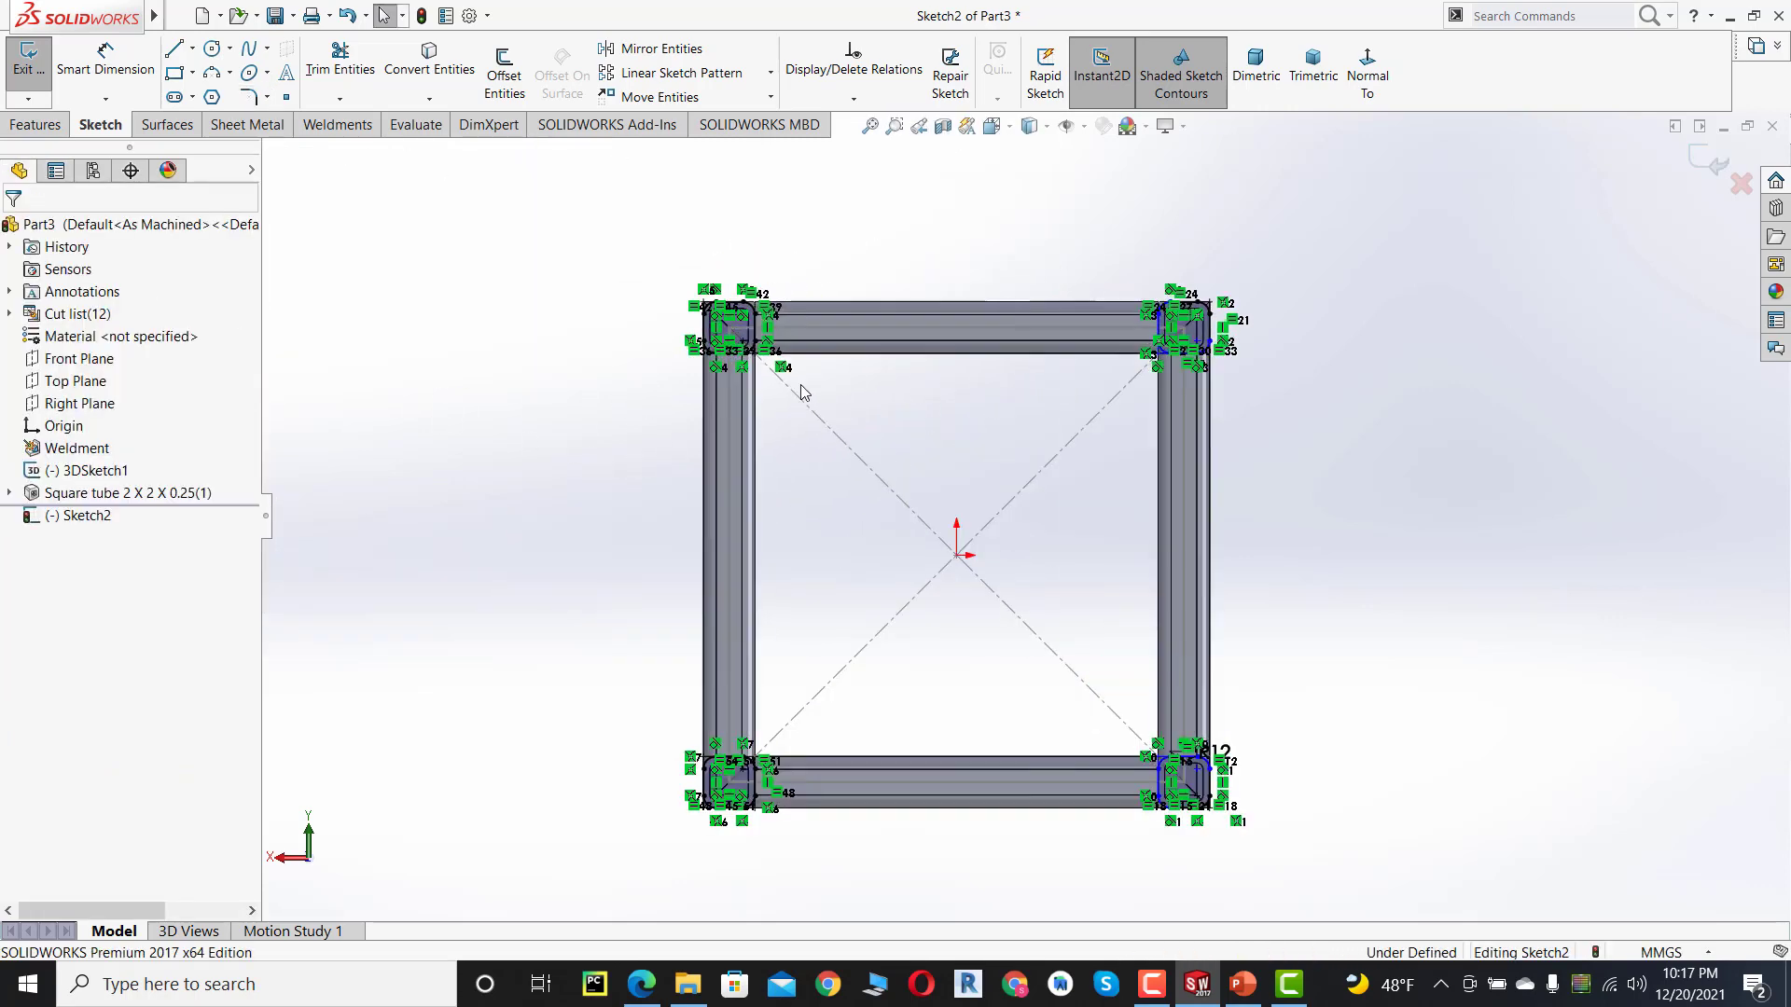
scroll(797, 386, down, 4)
scroll(800, 392, up, 2)
middle_drag(696, 408, 860, 541)
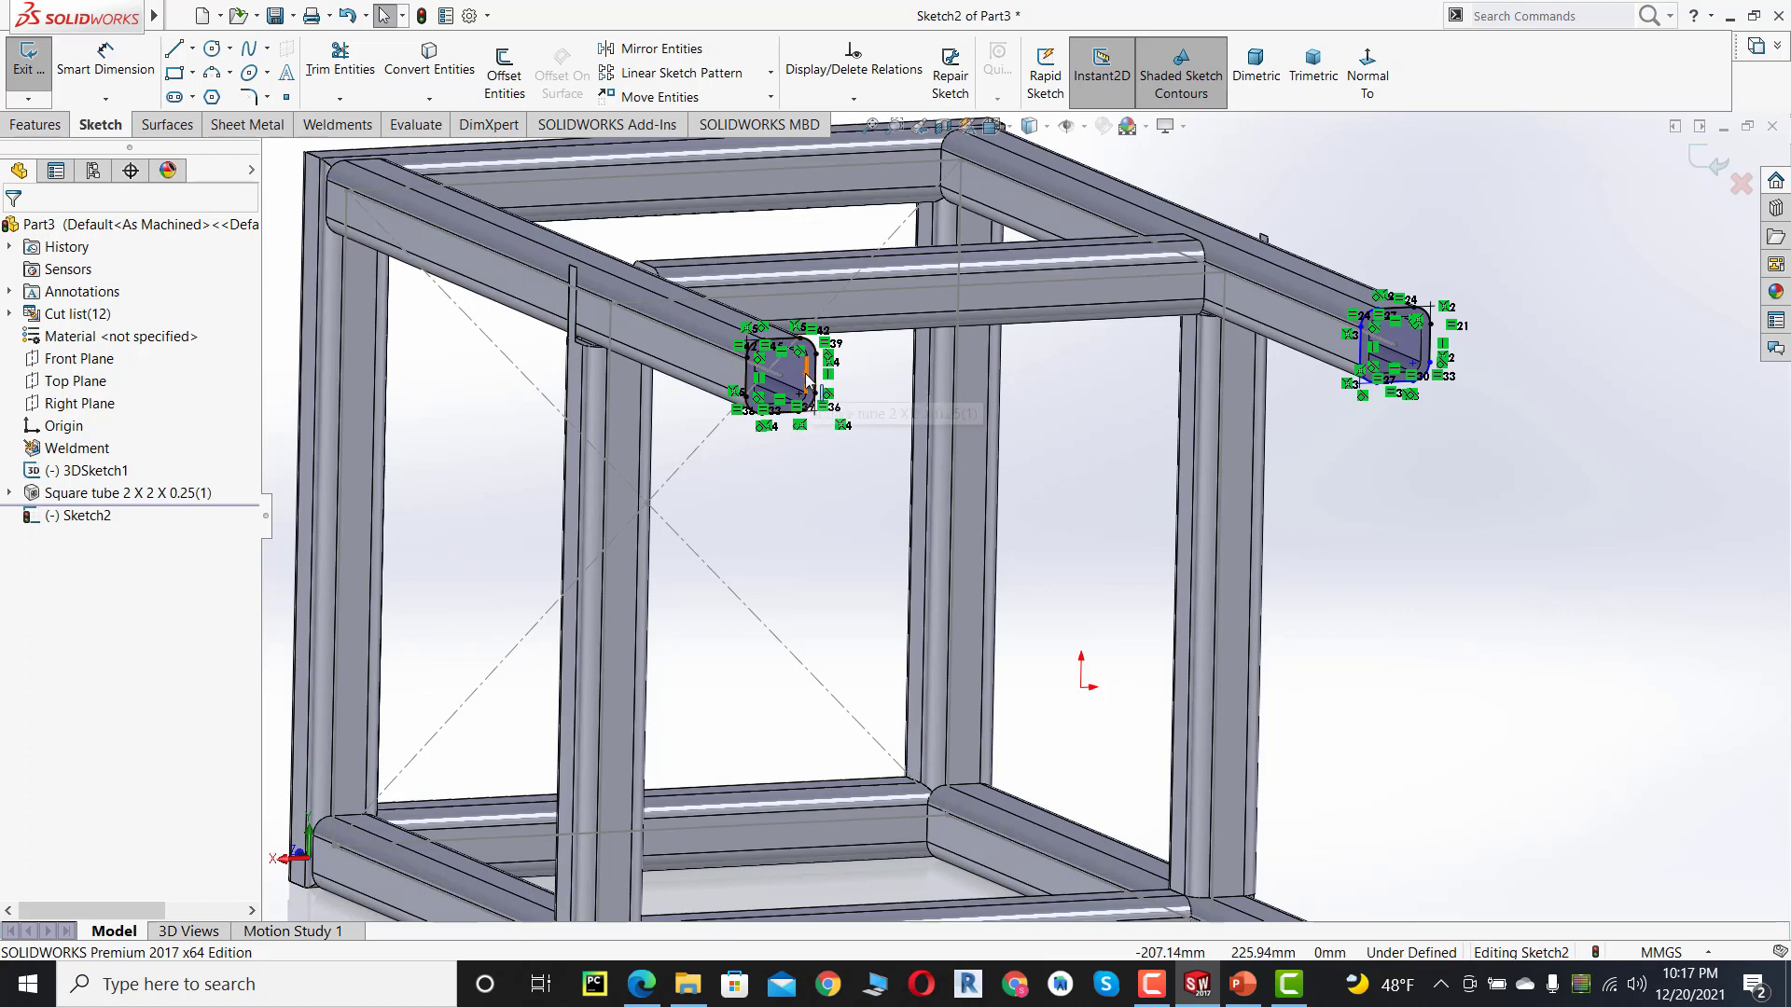
click(28, 125)
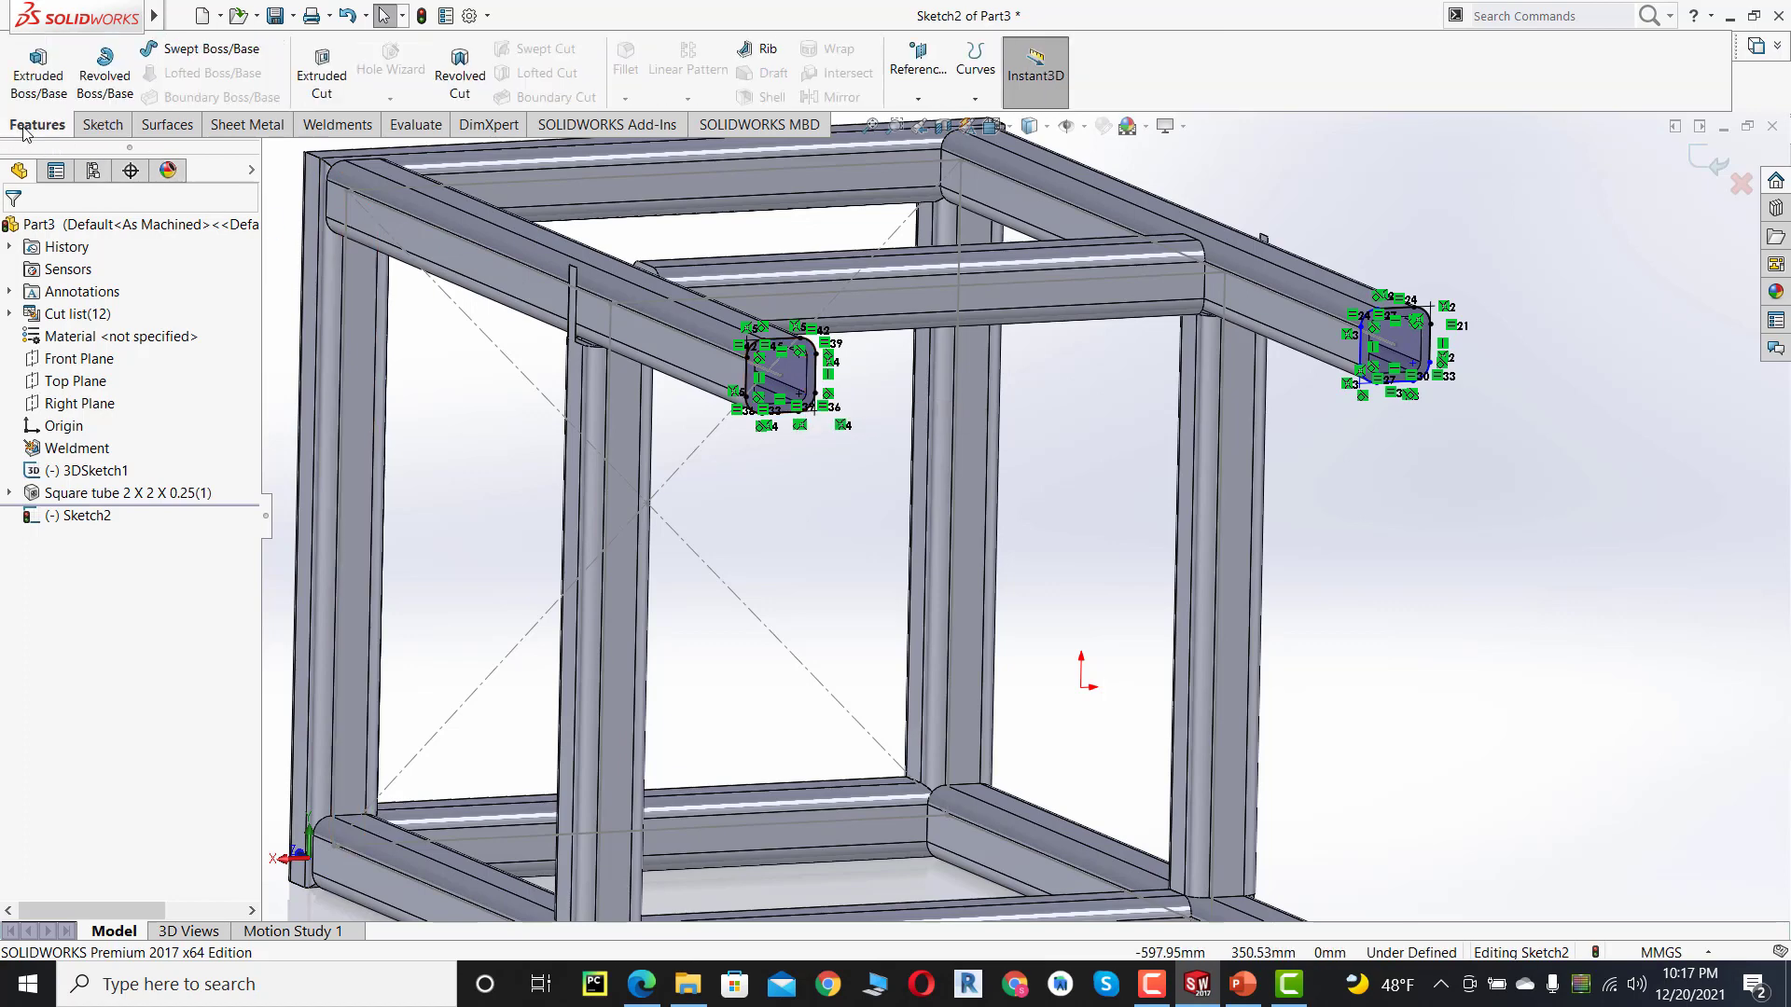
click(38, 70)
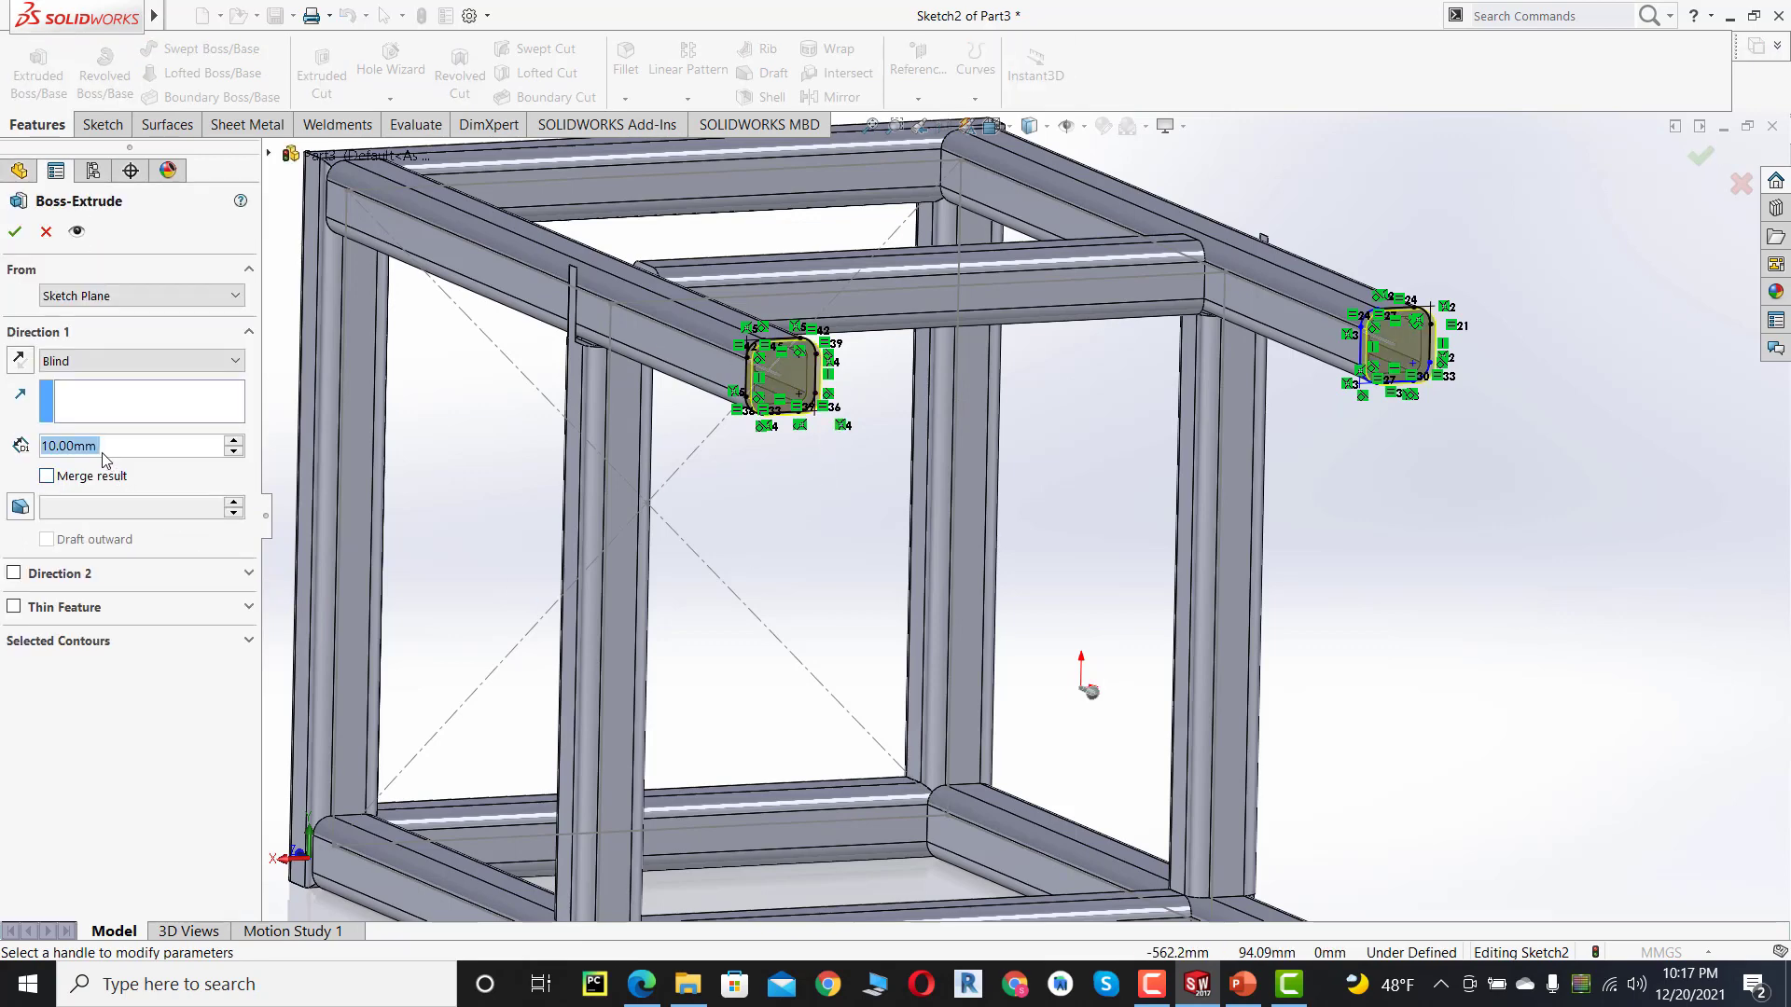
click(15, 232)
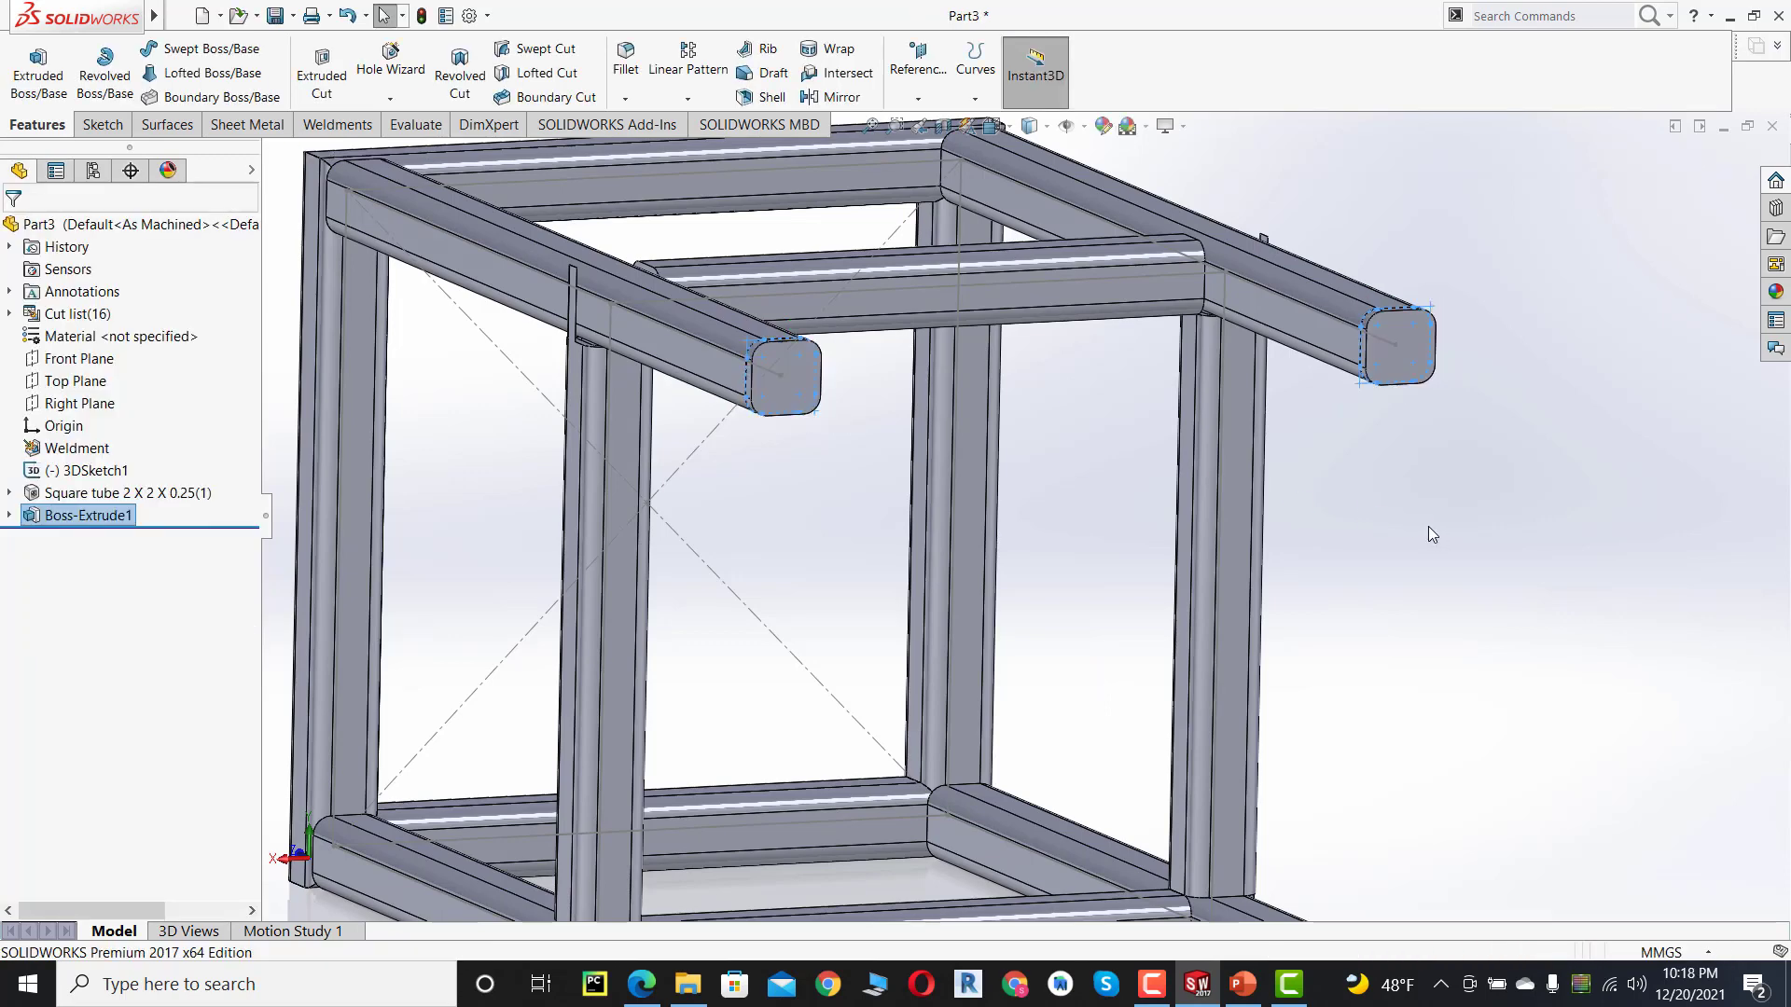
- Start a new sketch on the outer face of the upper-right end plate
key(f)
click(1429, 526)
middle_drag(1429, 526, 1241, 478)
scroll(1241, 478, down, 2)
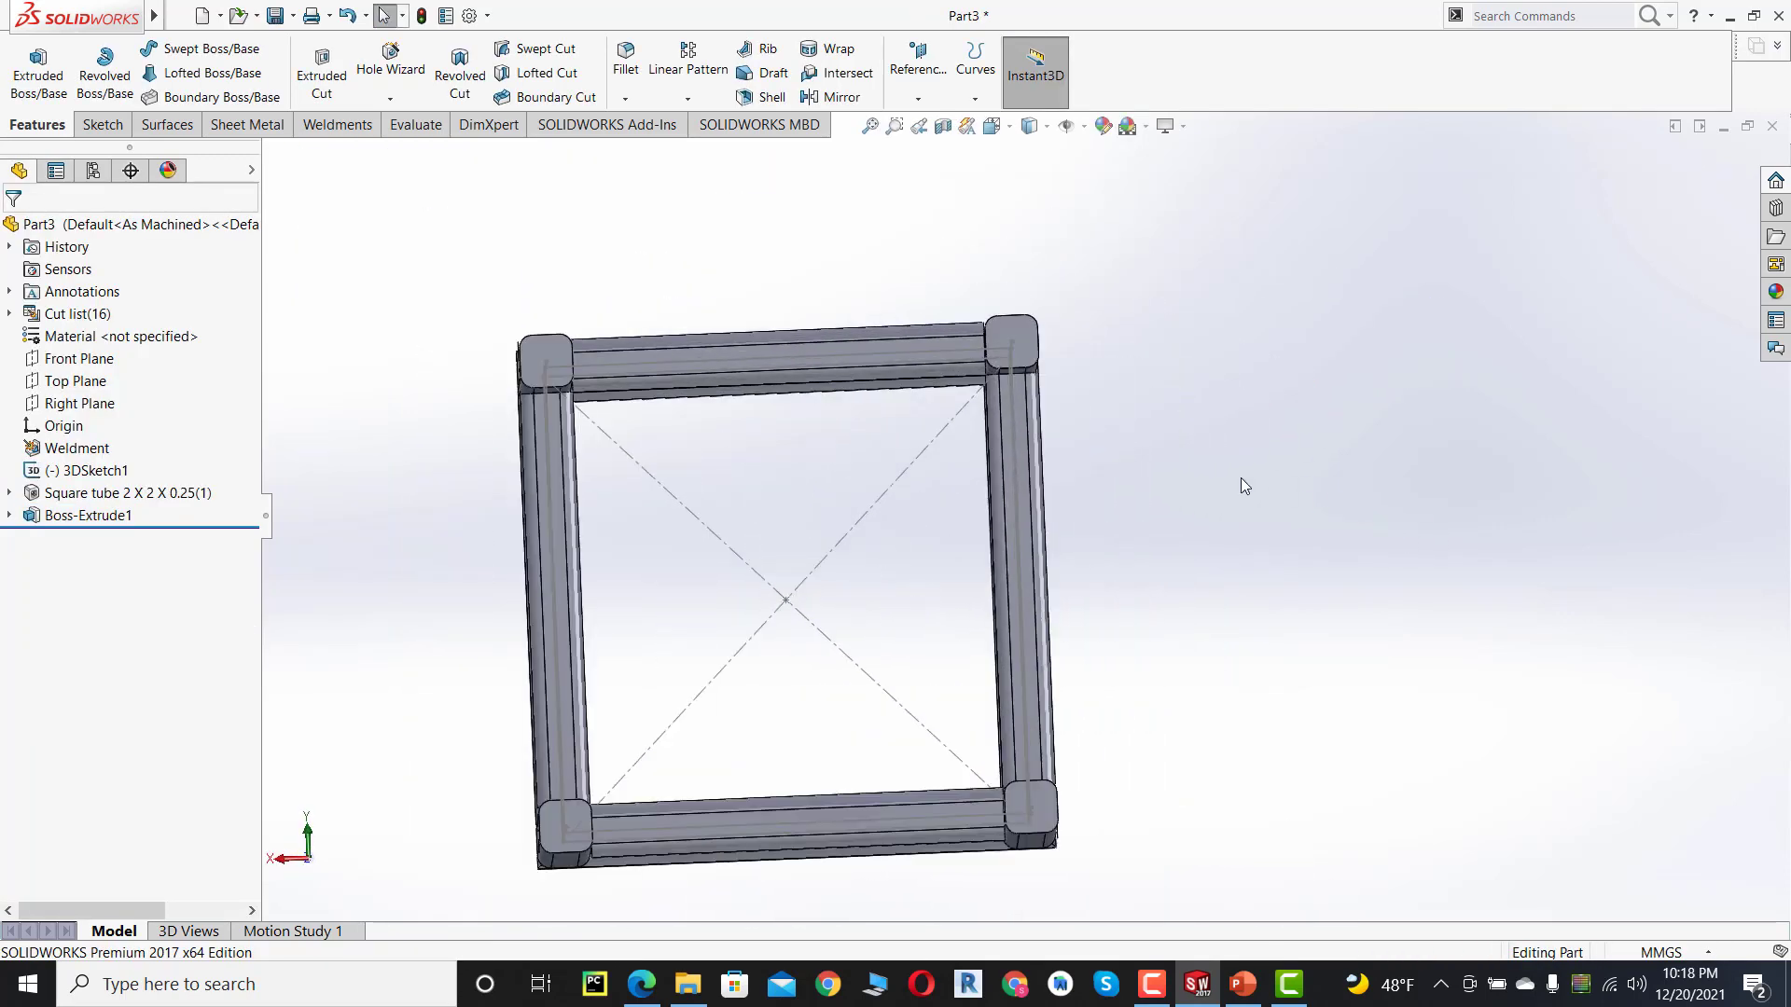
scroll(1240, 477, down, 3)
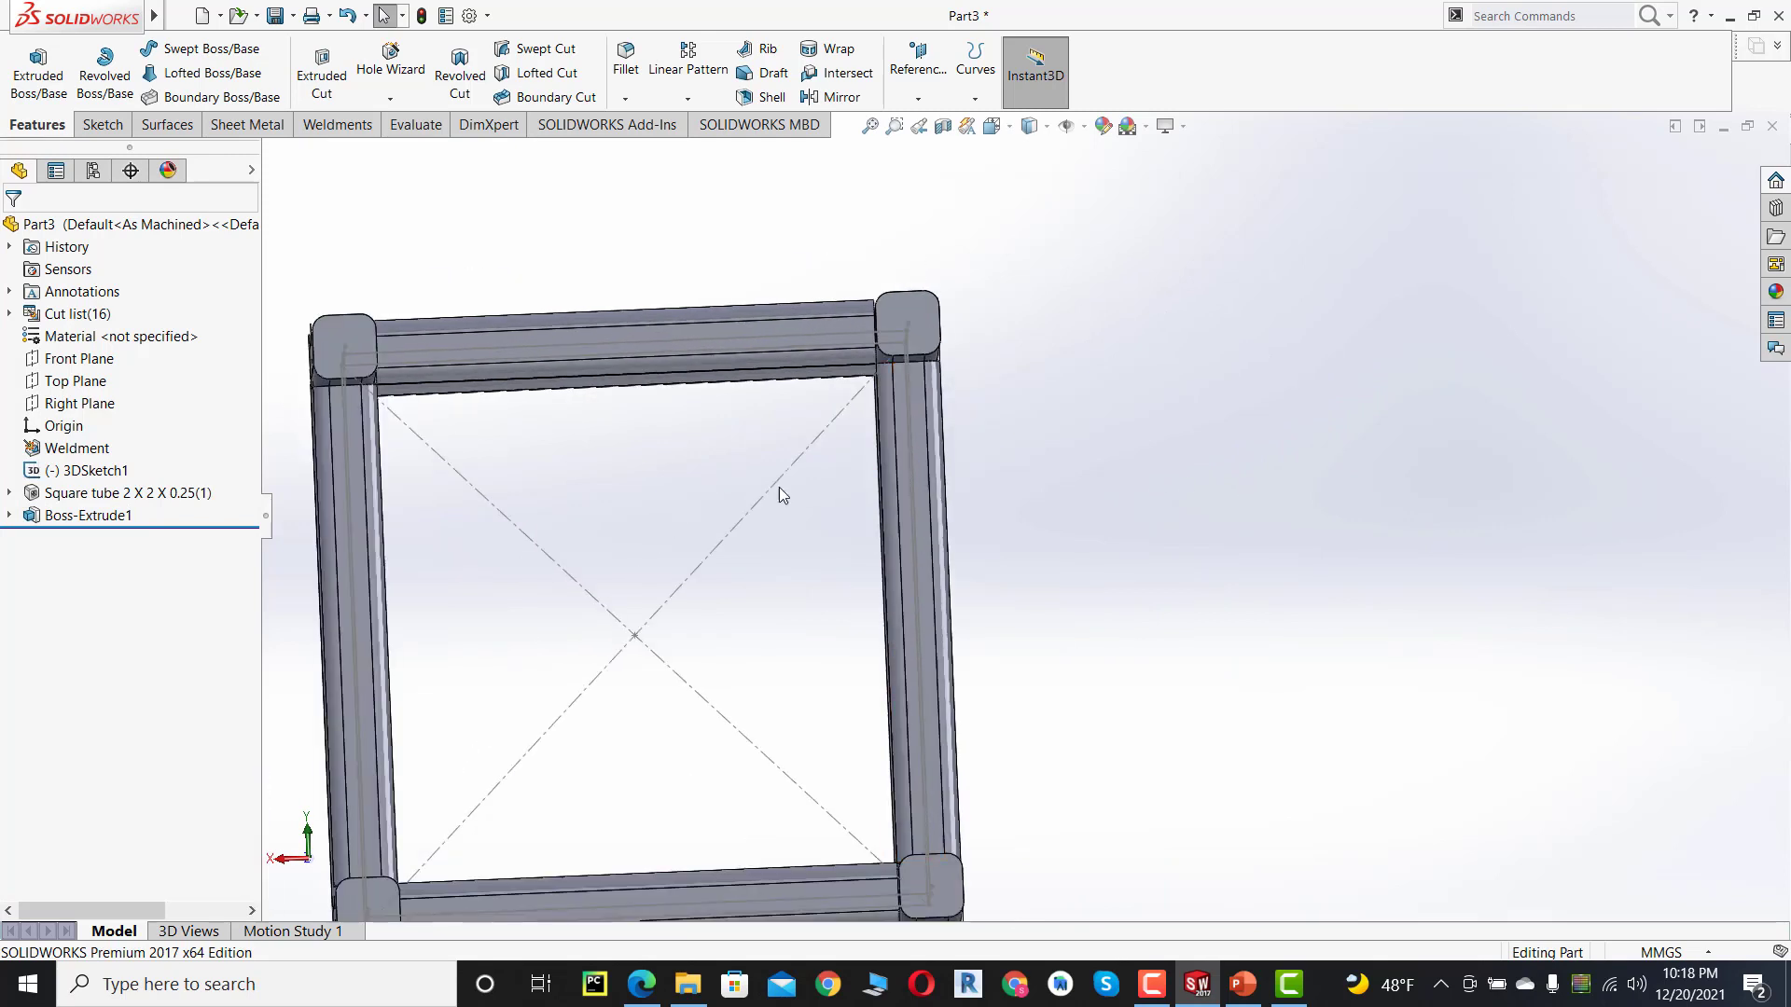
click(931, 322)
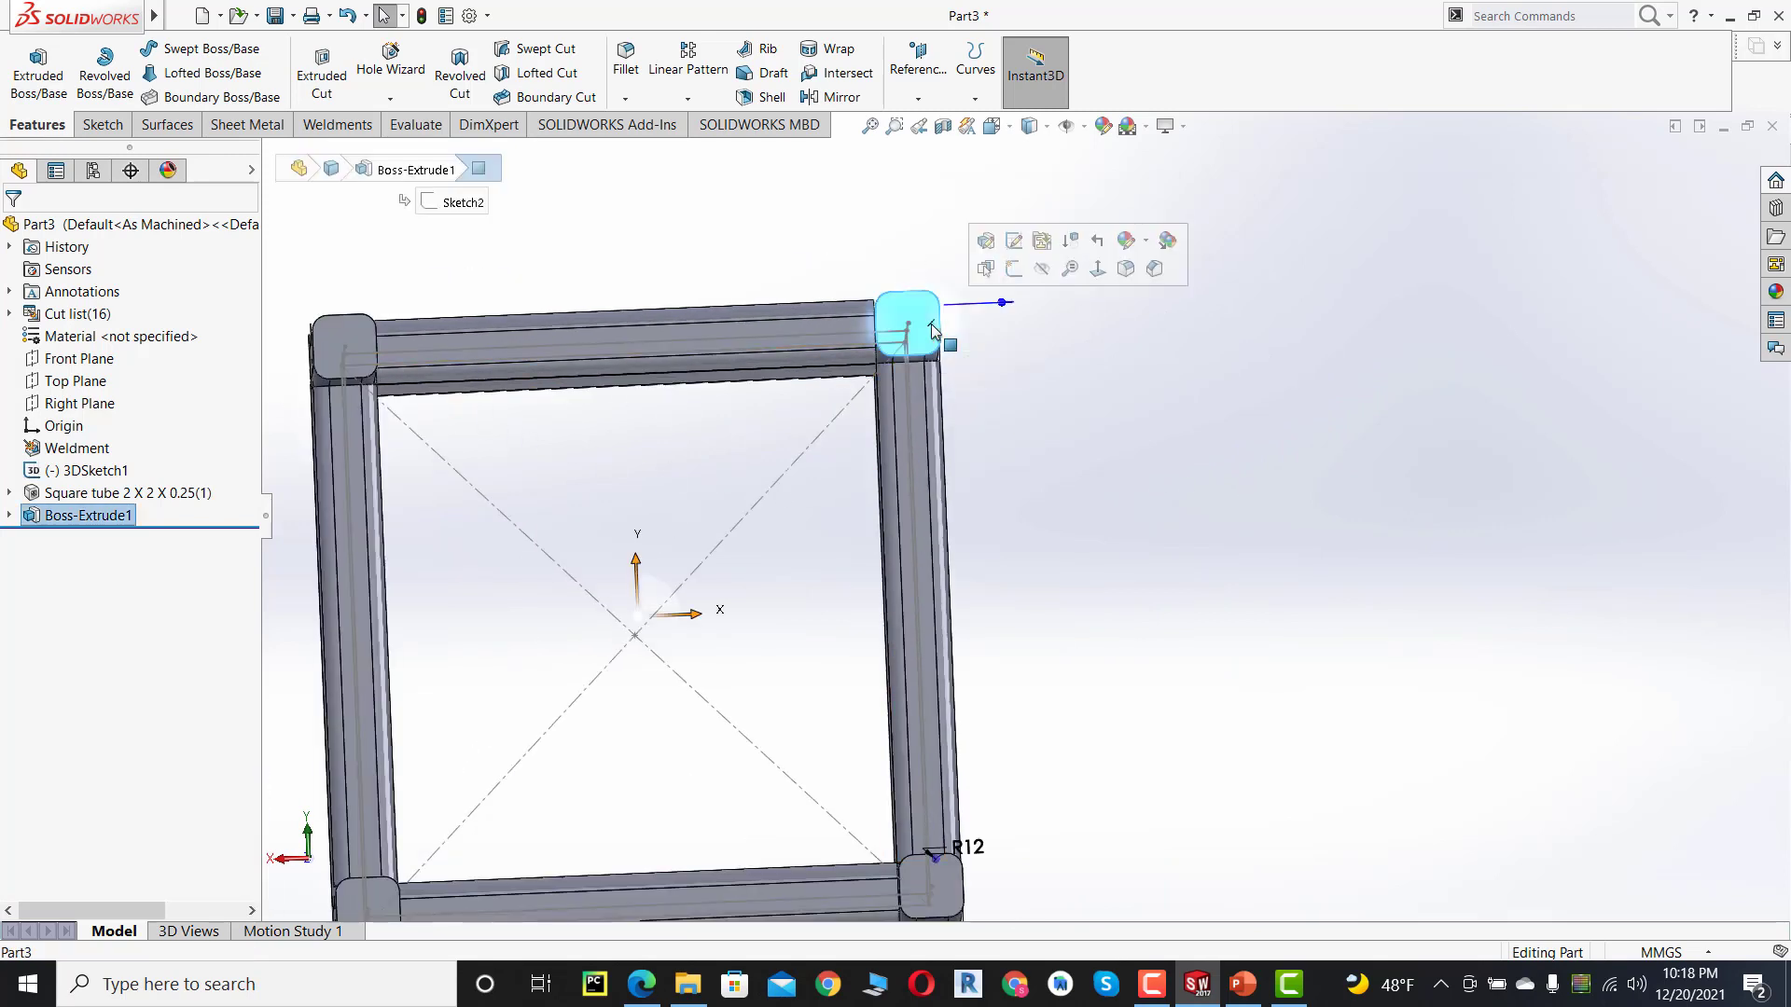
click(1013, 270)
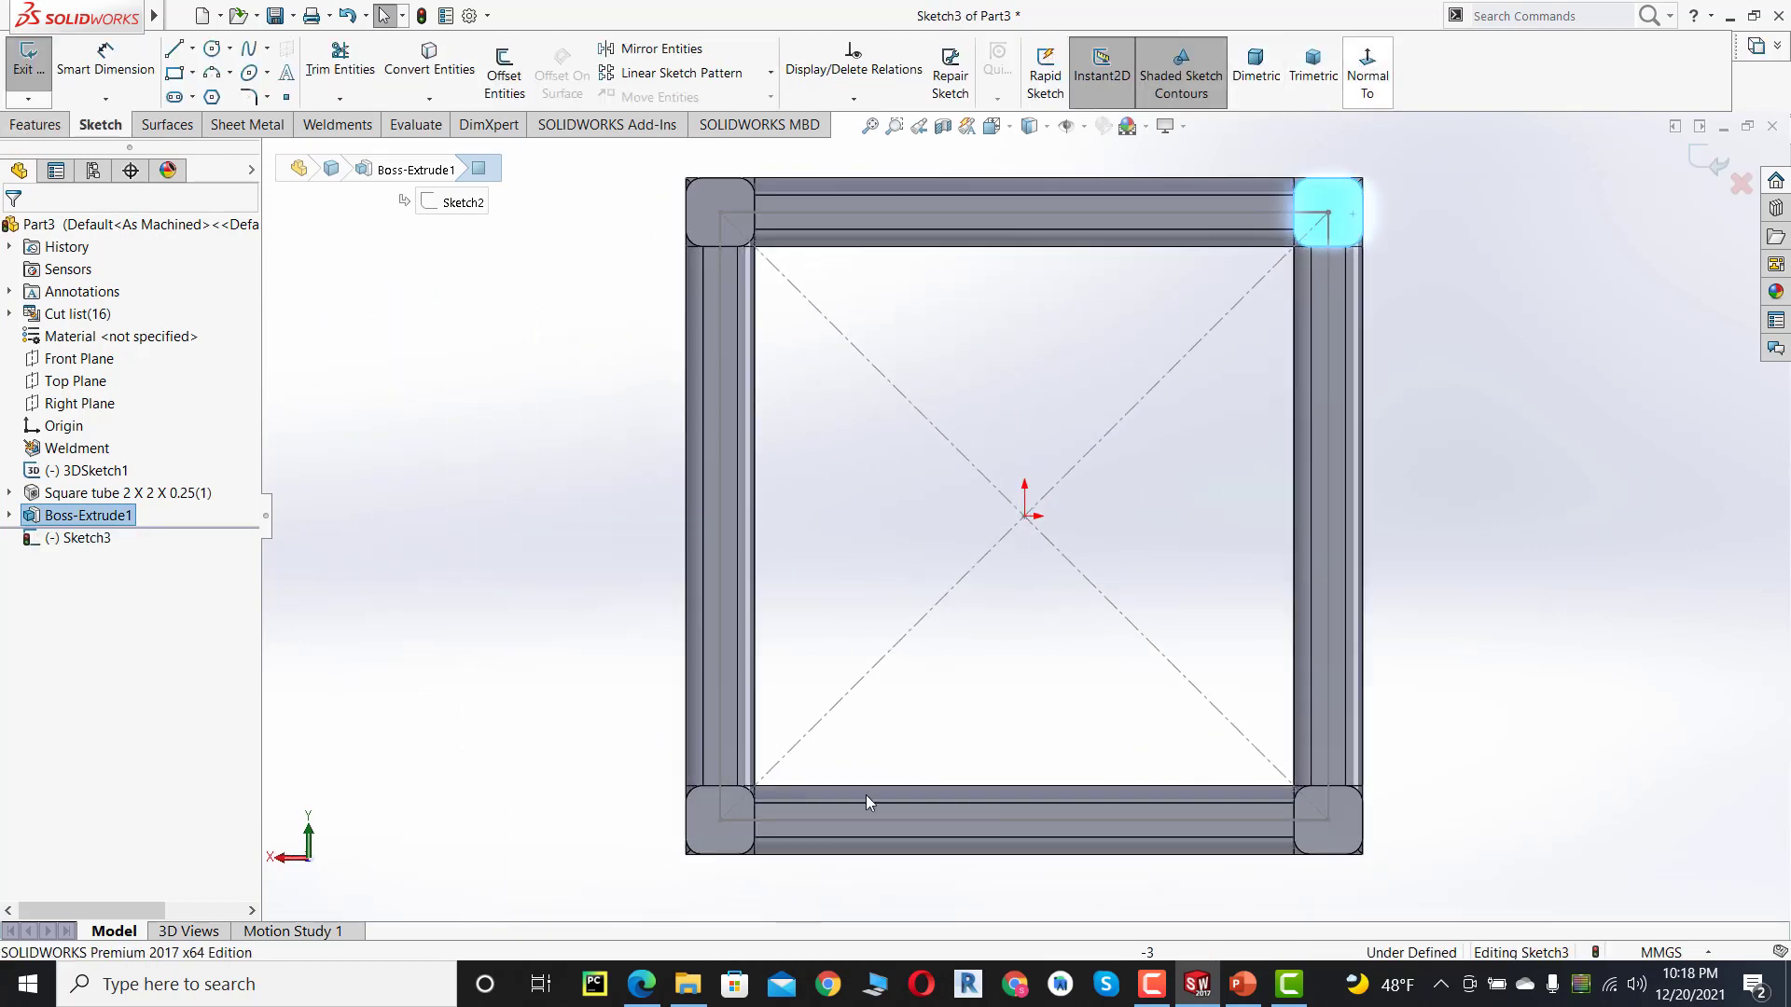
- Switch to frame.PDF to check the diameter of the end-plate holes, return to SOLIDWORKS and clear the face selection
click(641, 985)
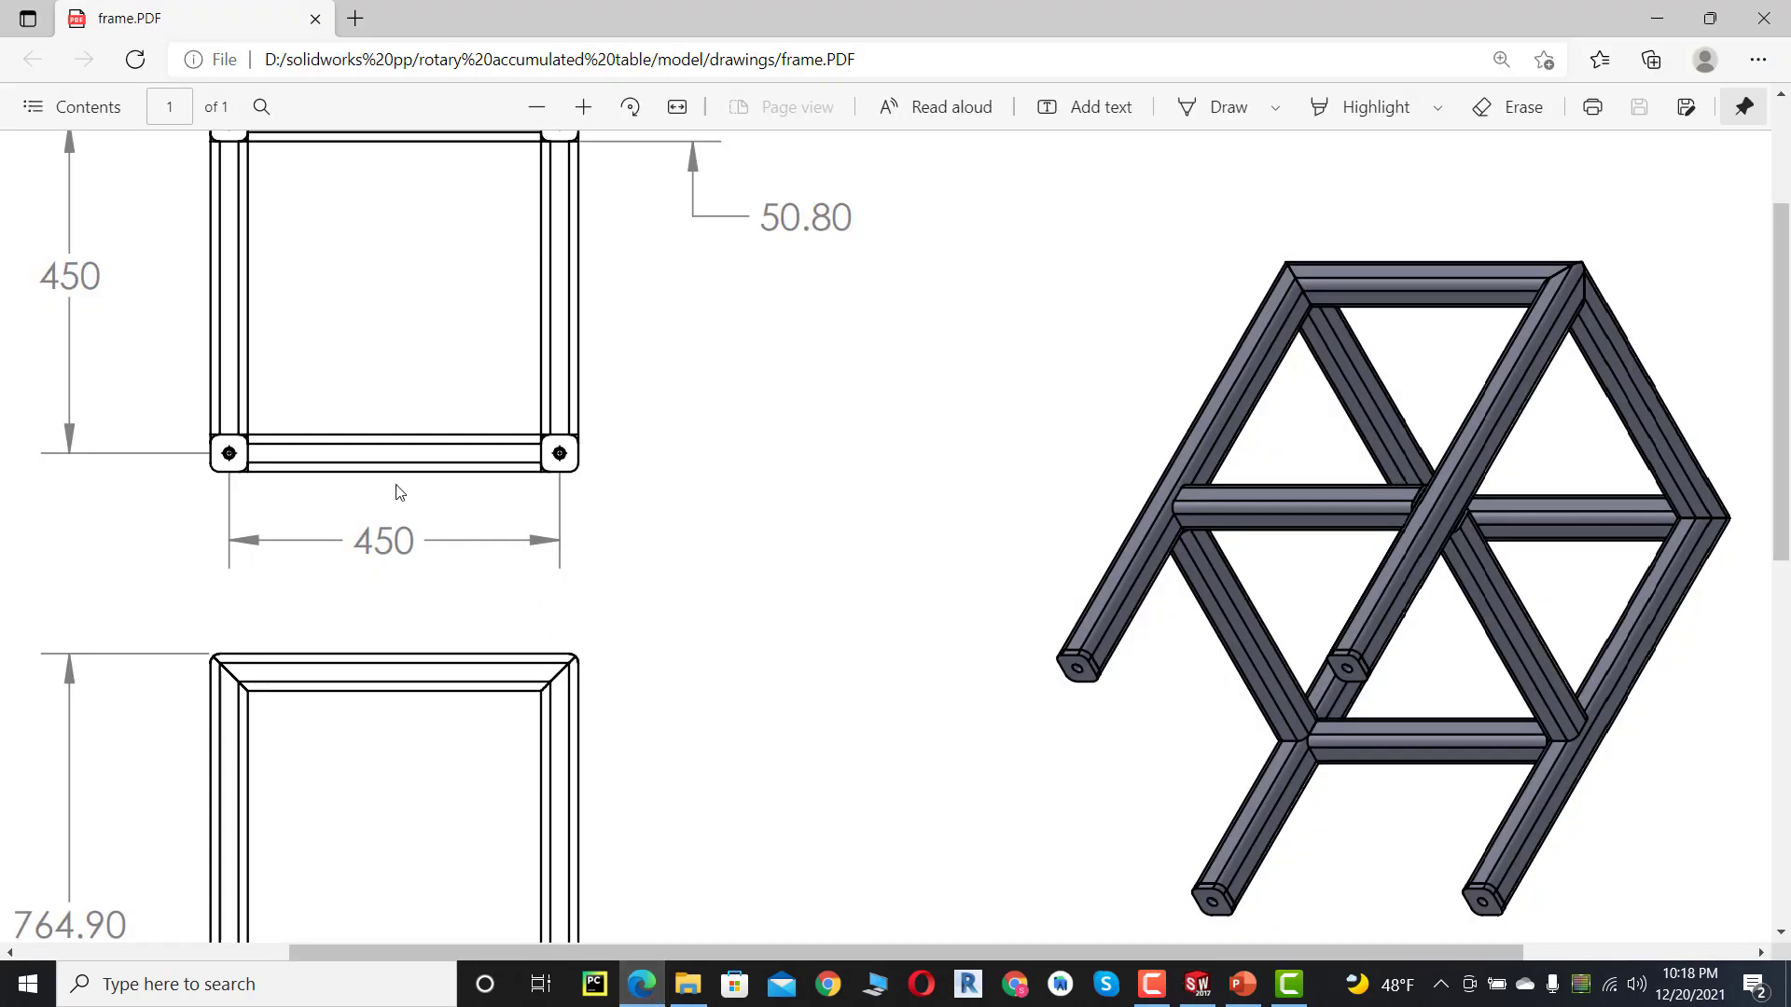
scroll(410, 448, up, 3)
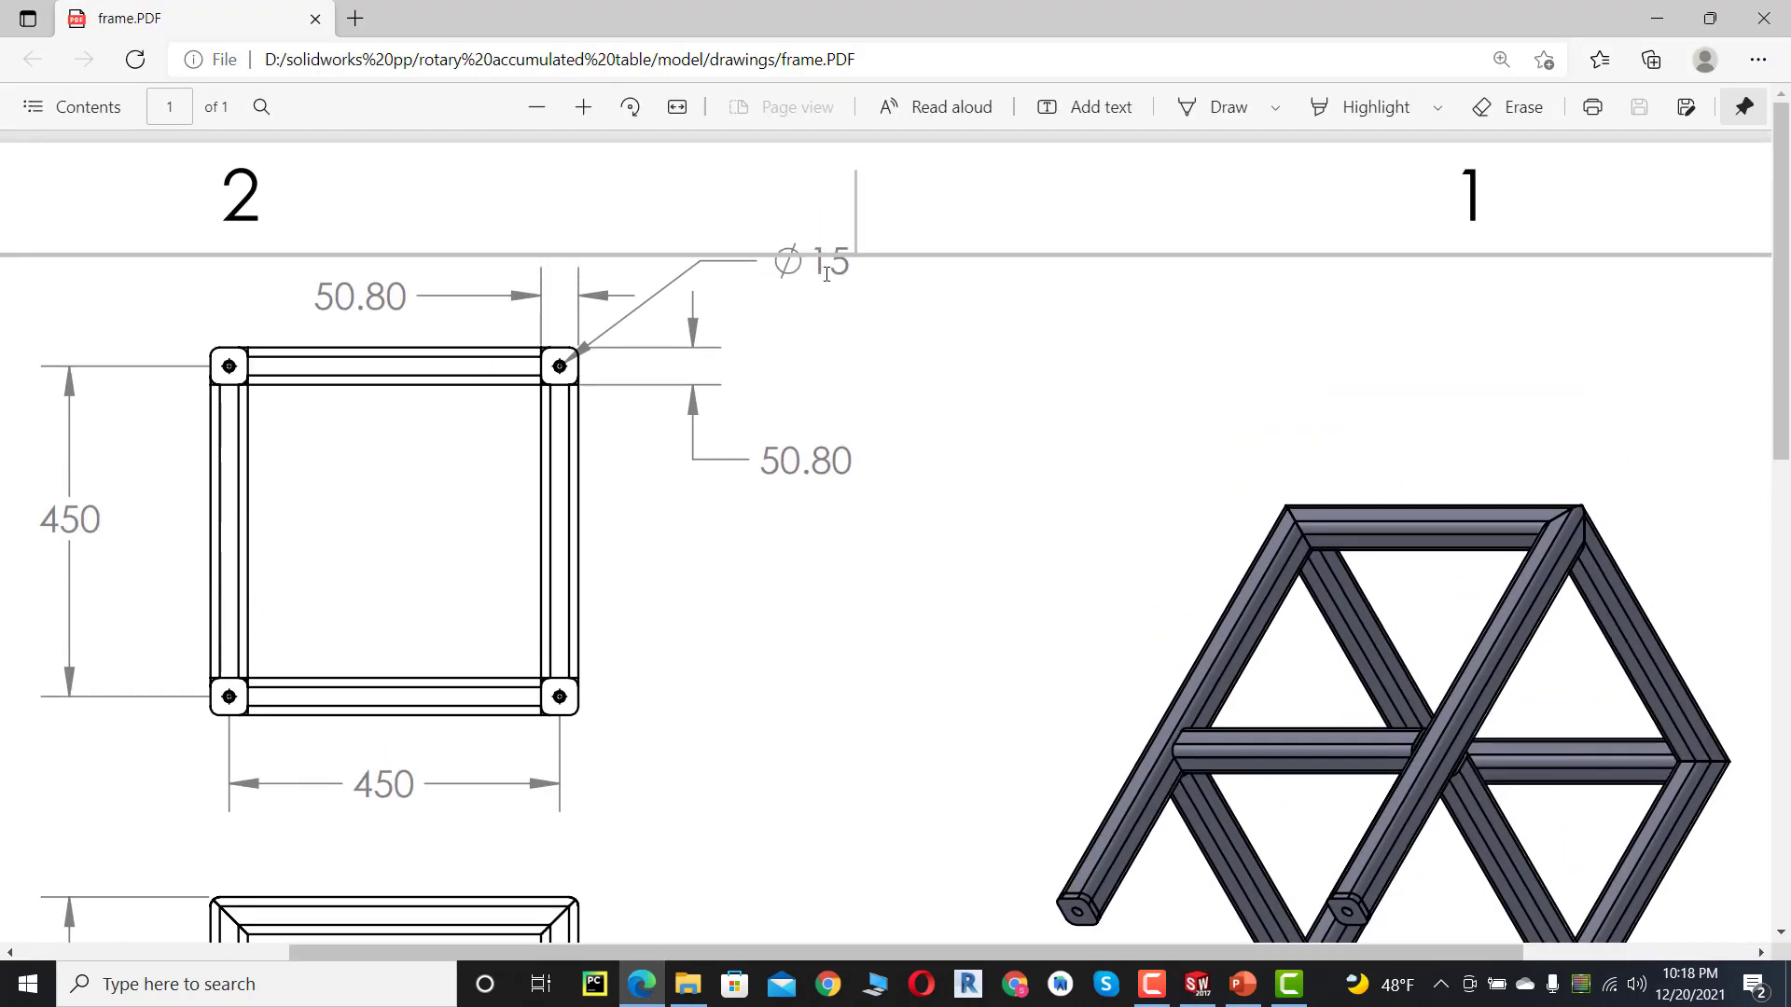
click(1197, 984)
click(1452, 271)
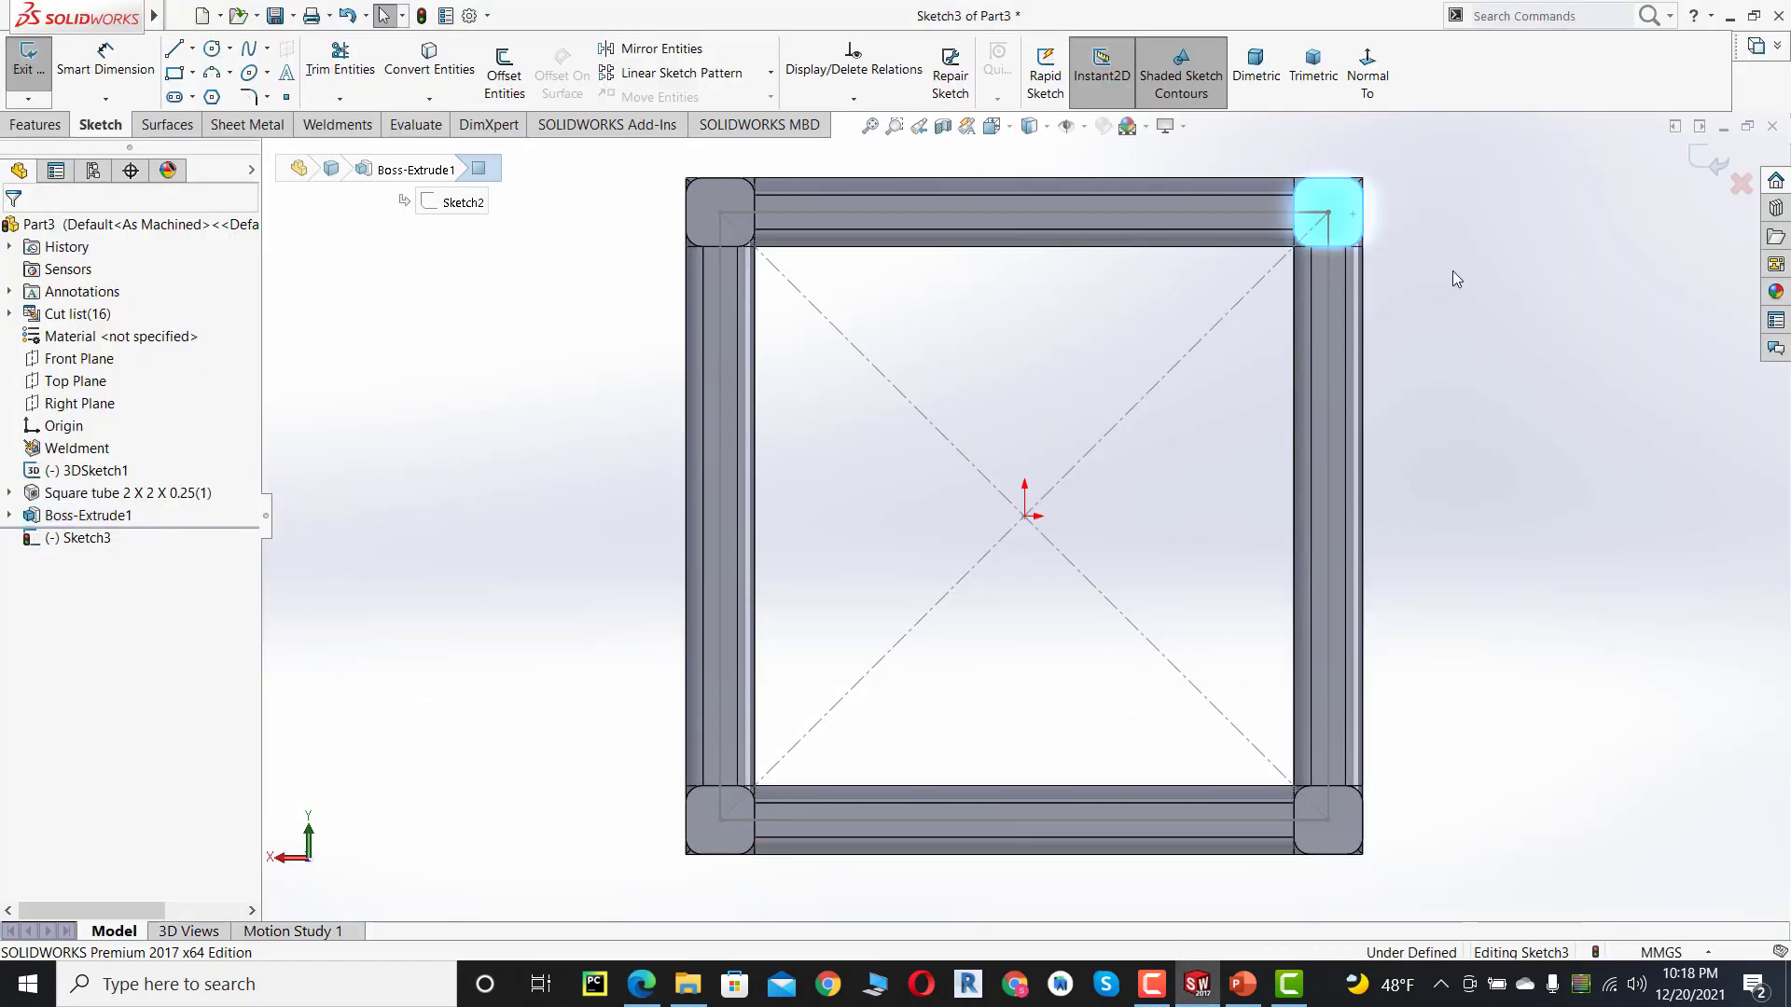
- Sketch a circle of about 10.2 mm radius centred on the upper-right end plate
scroll(1350, 272, up, 2)
scroll(1308, 291, down, 2)
scroll(1308, 291, down, 3)
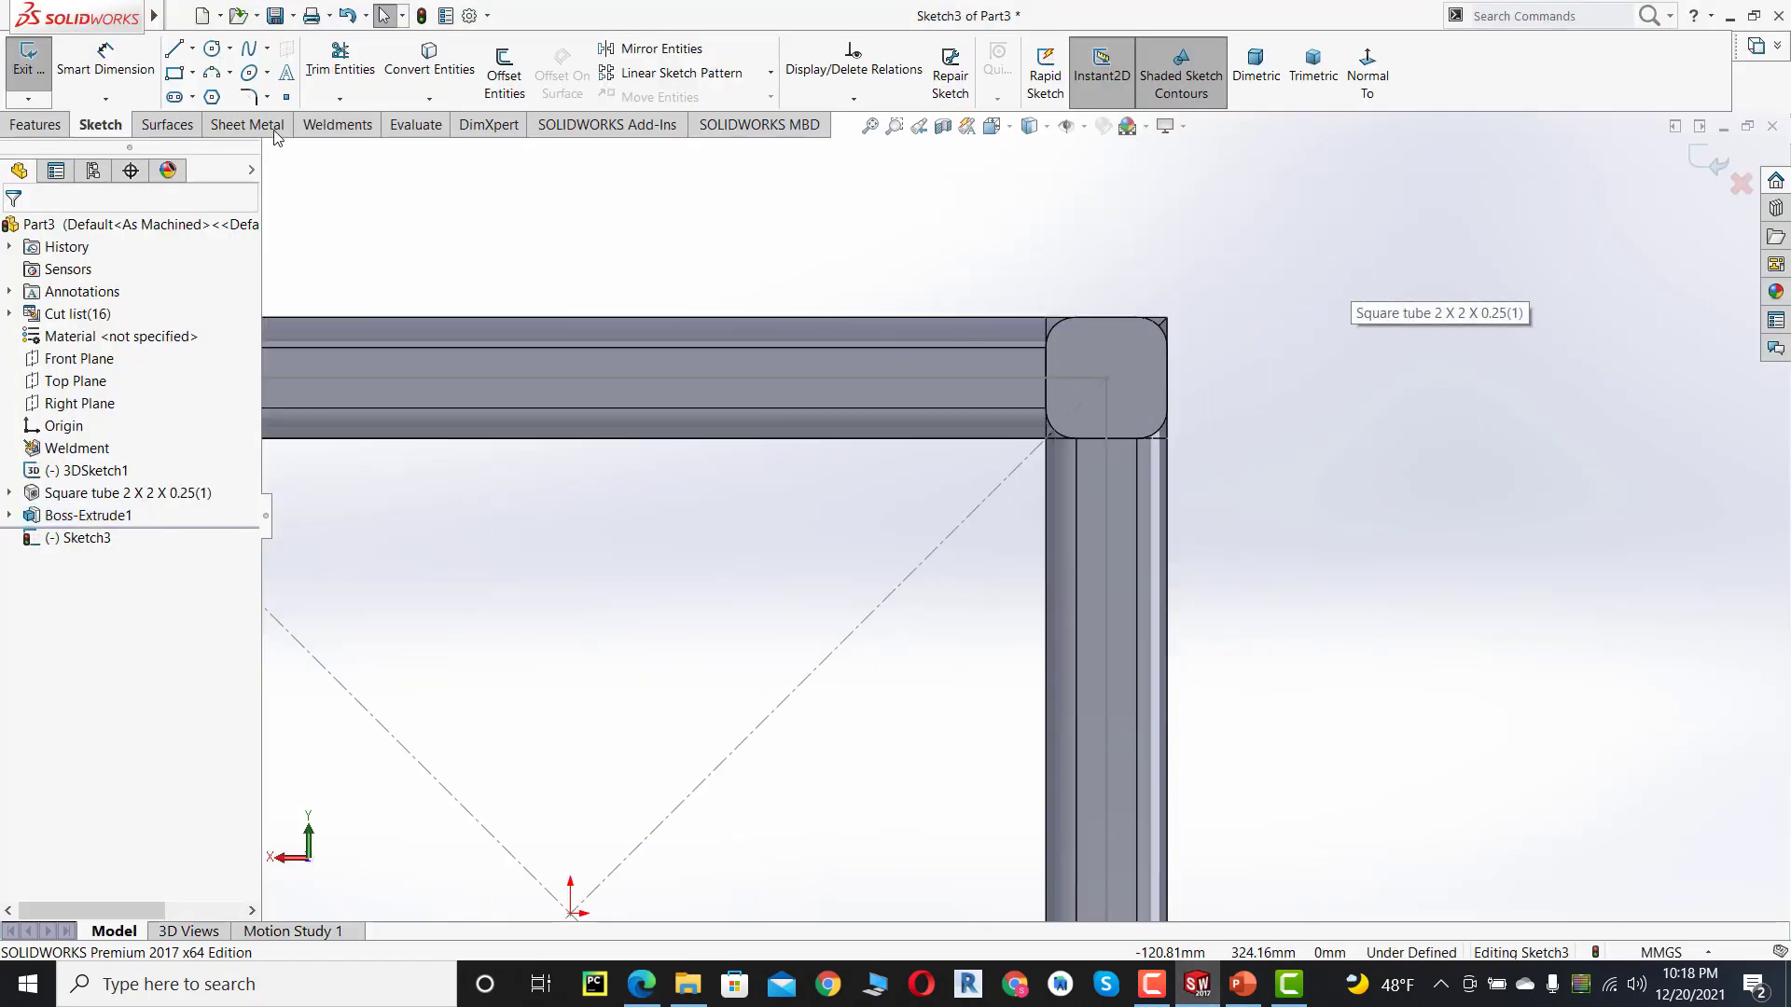
click(213, 50)
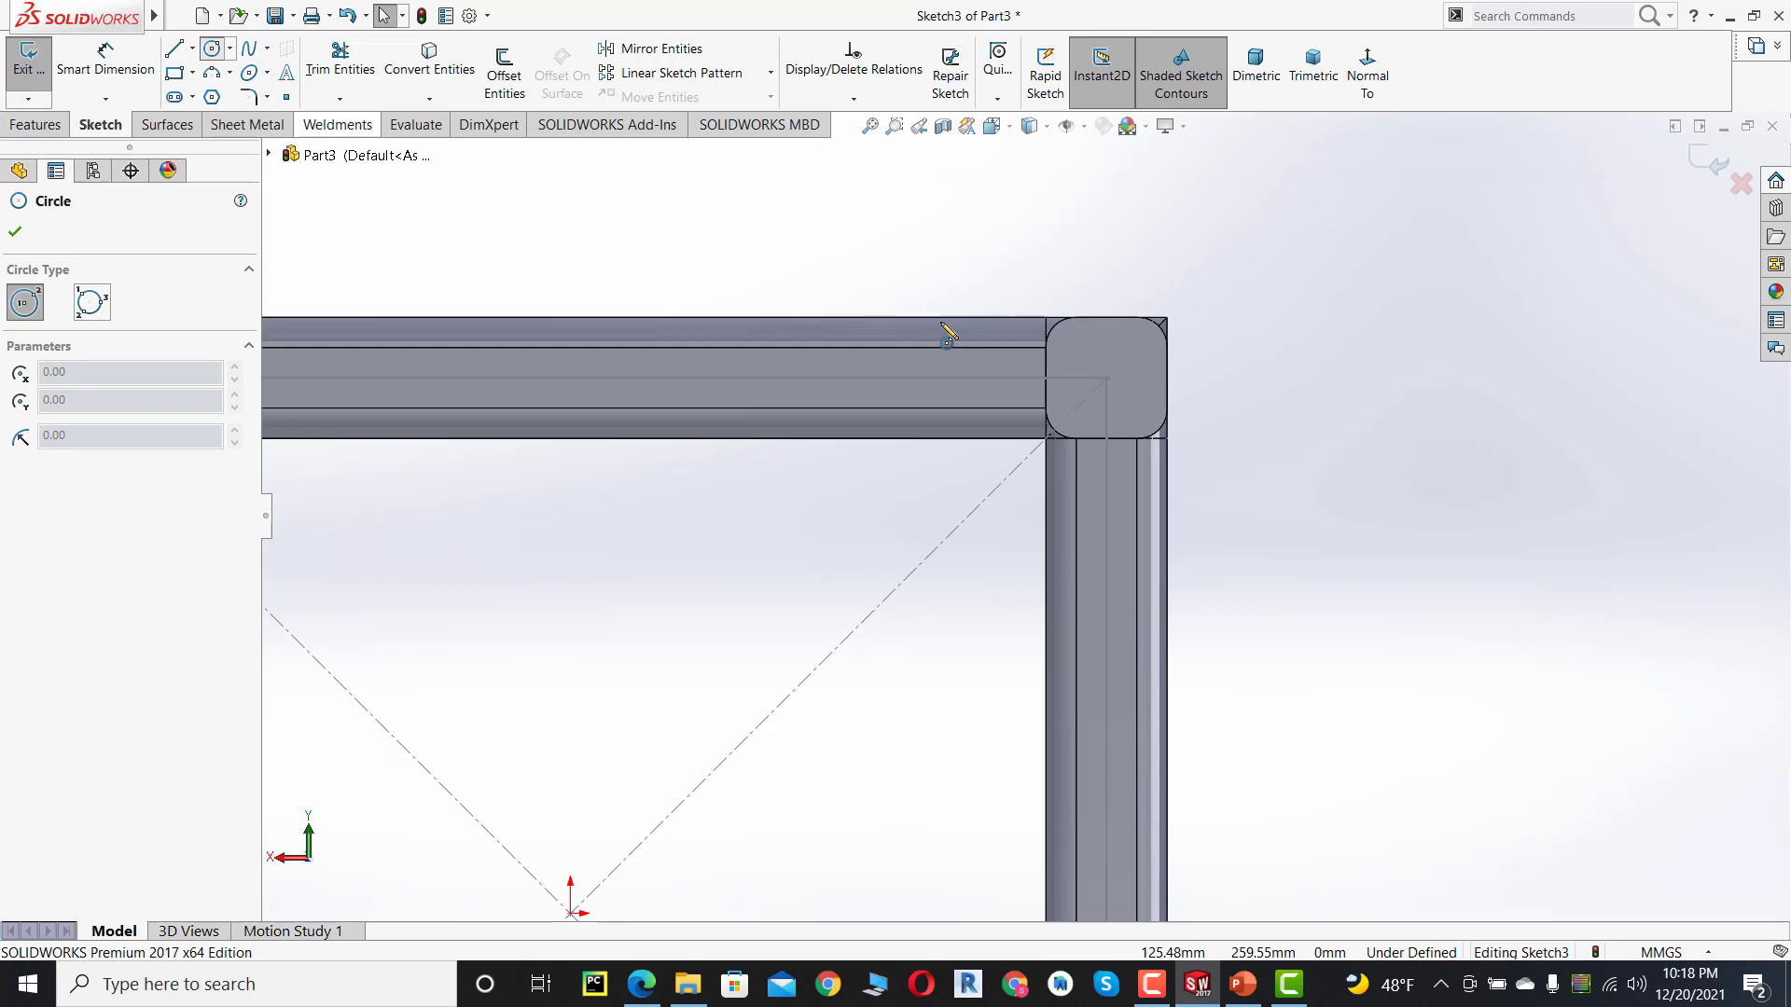
click(1108, 378)
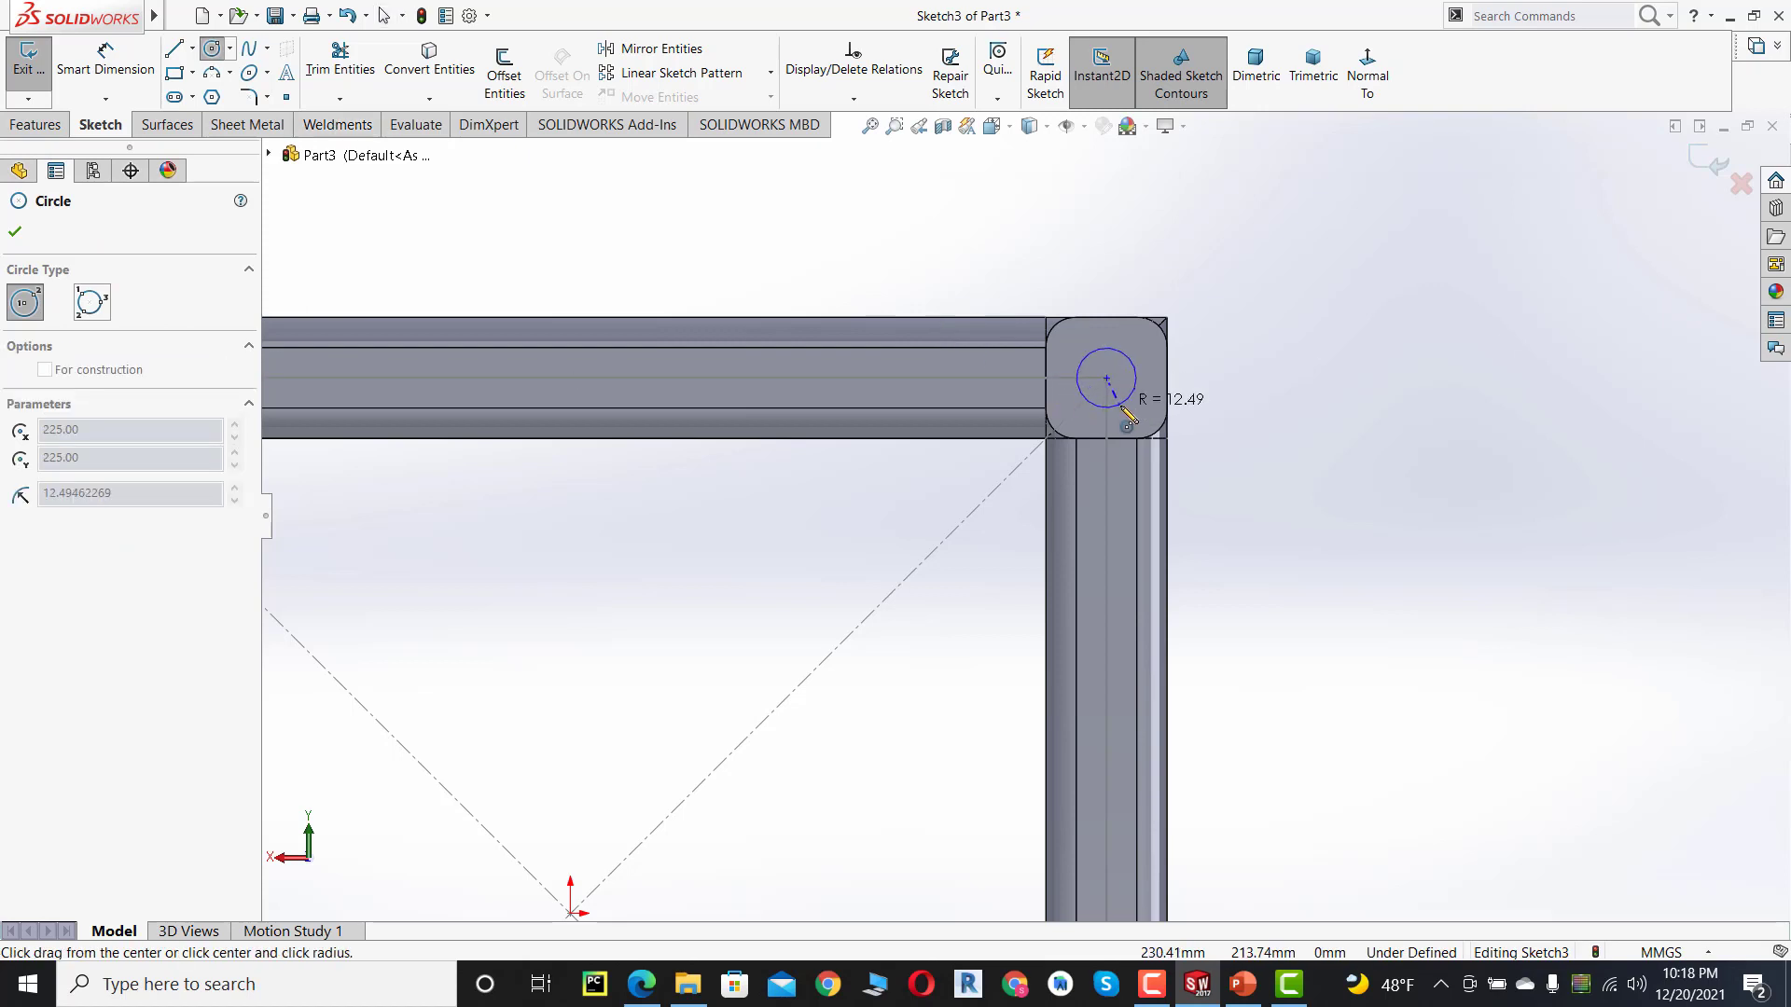
click(1125, 406)
scroll(1191, 507, up, 3)
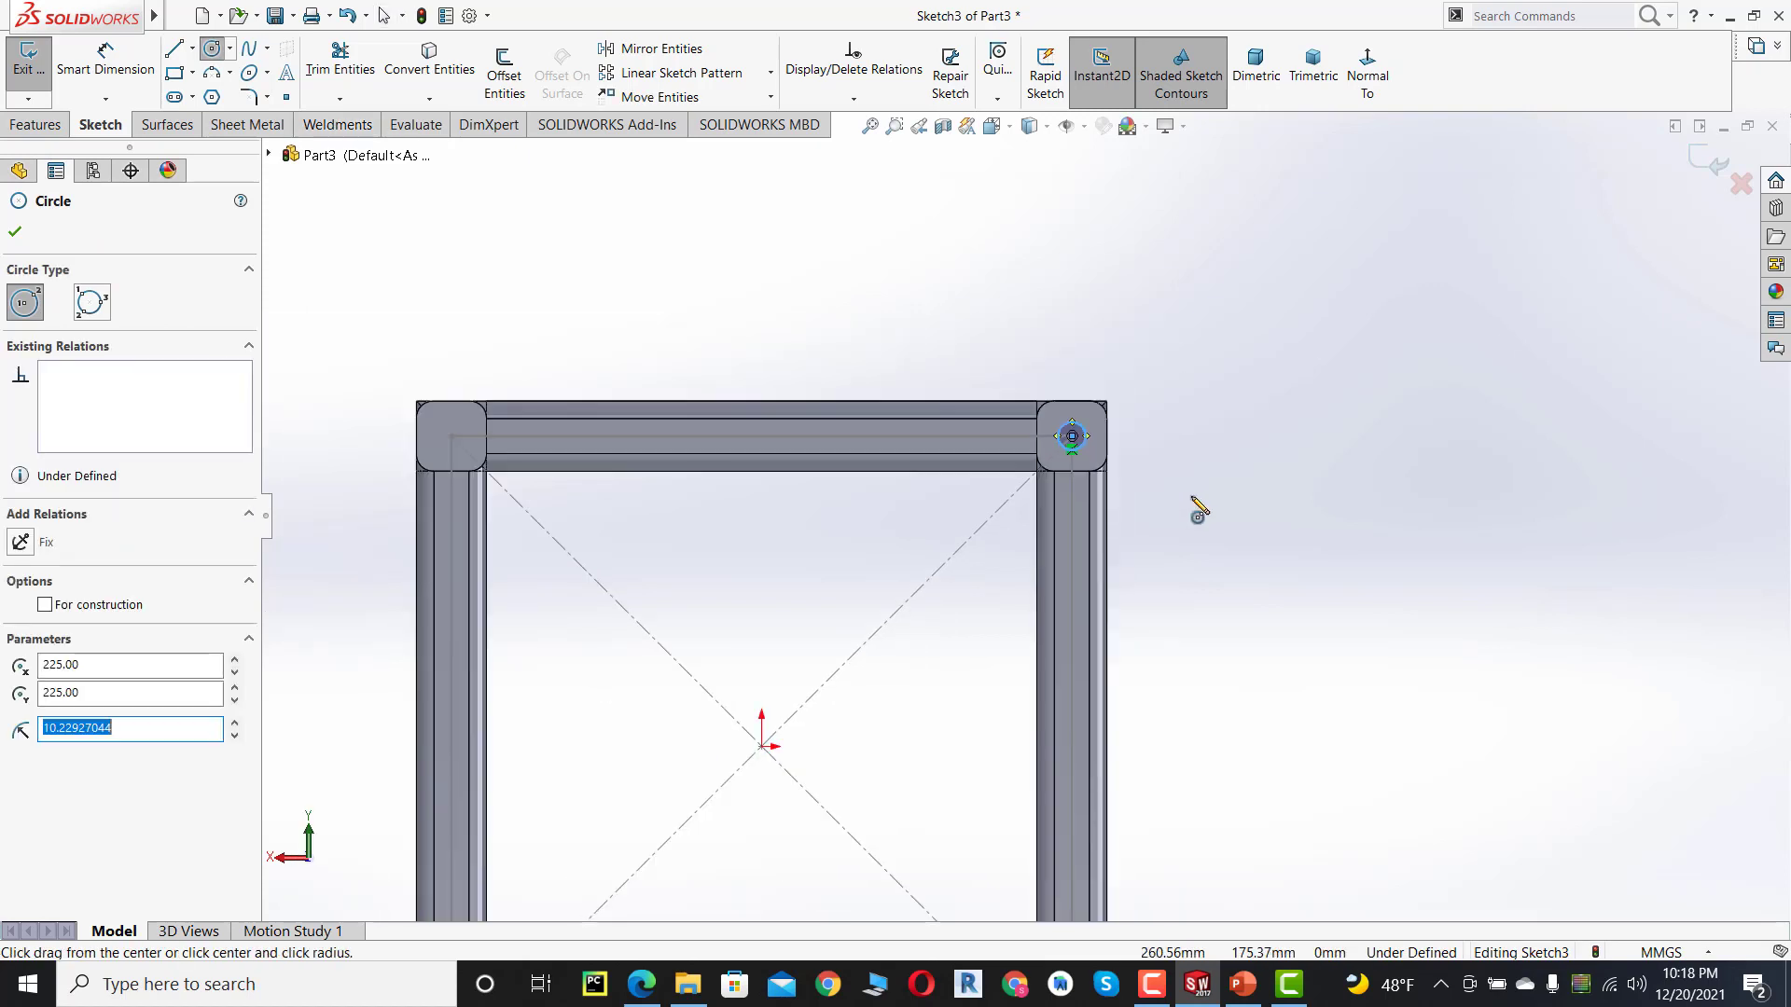
- Dimension the diameter of the upper-right end plate's circle as 15 mm
click(104, 58)
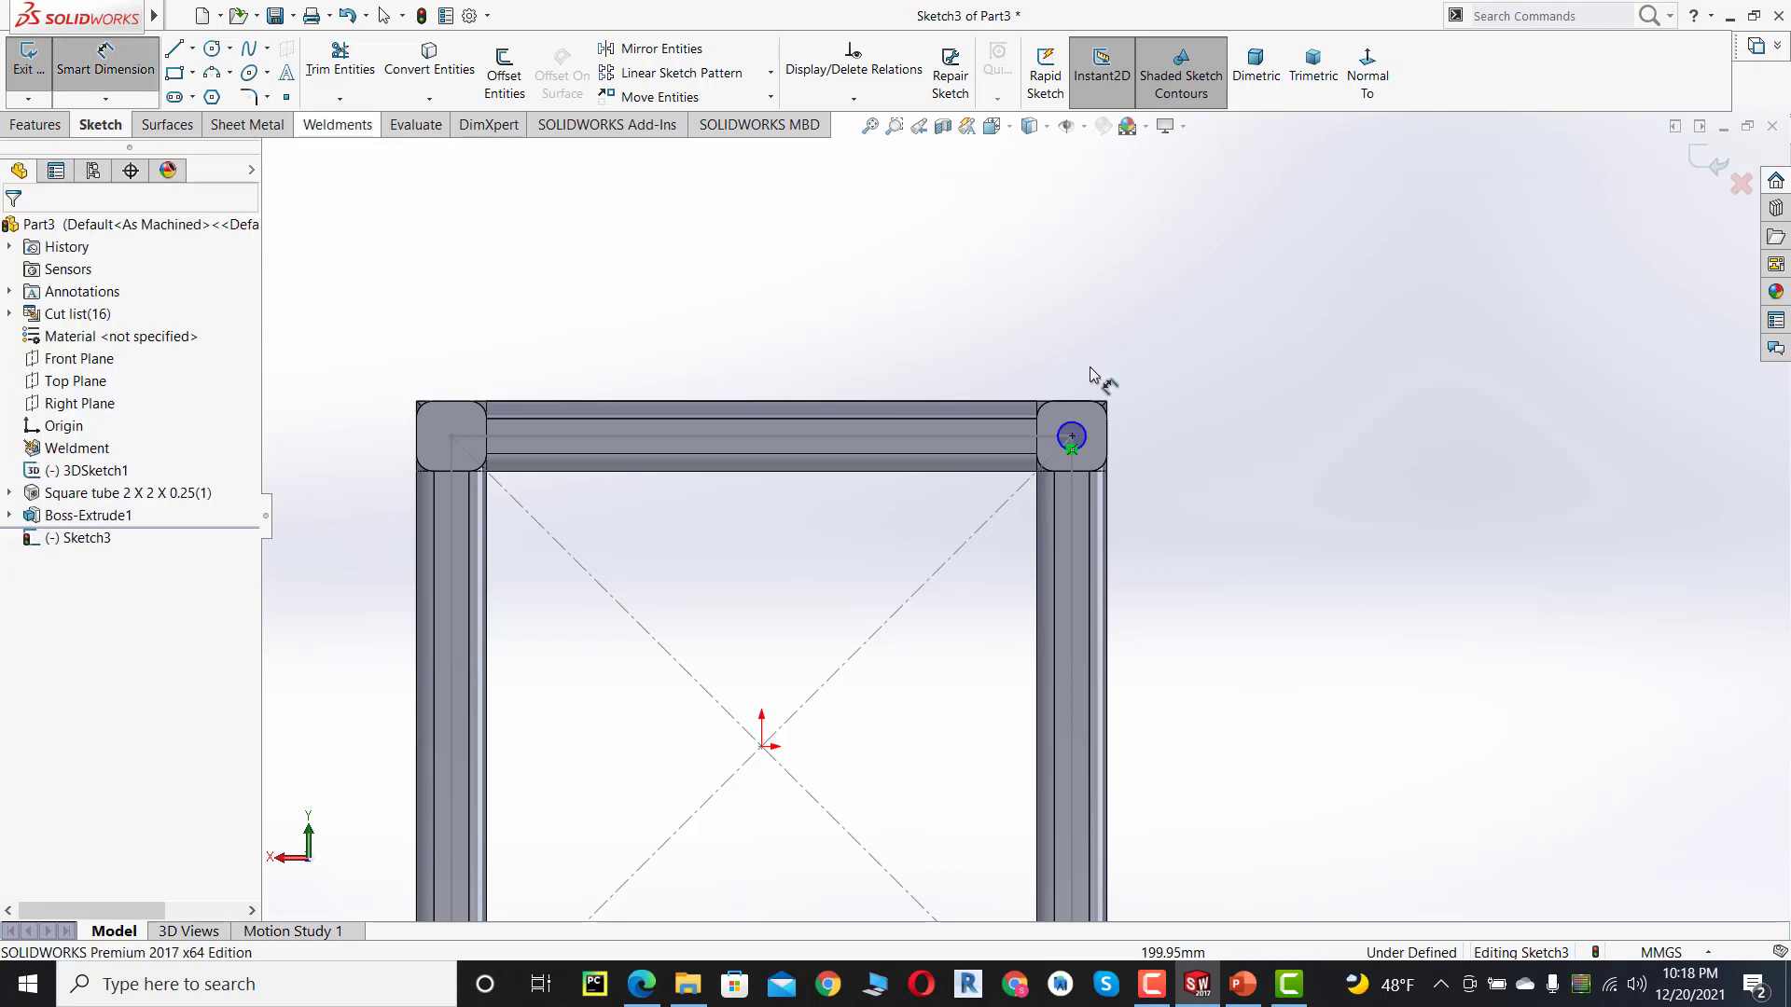
click(1092, 434)
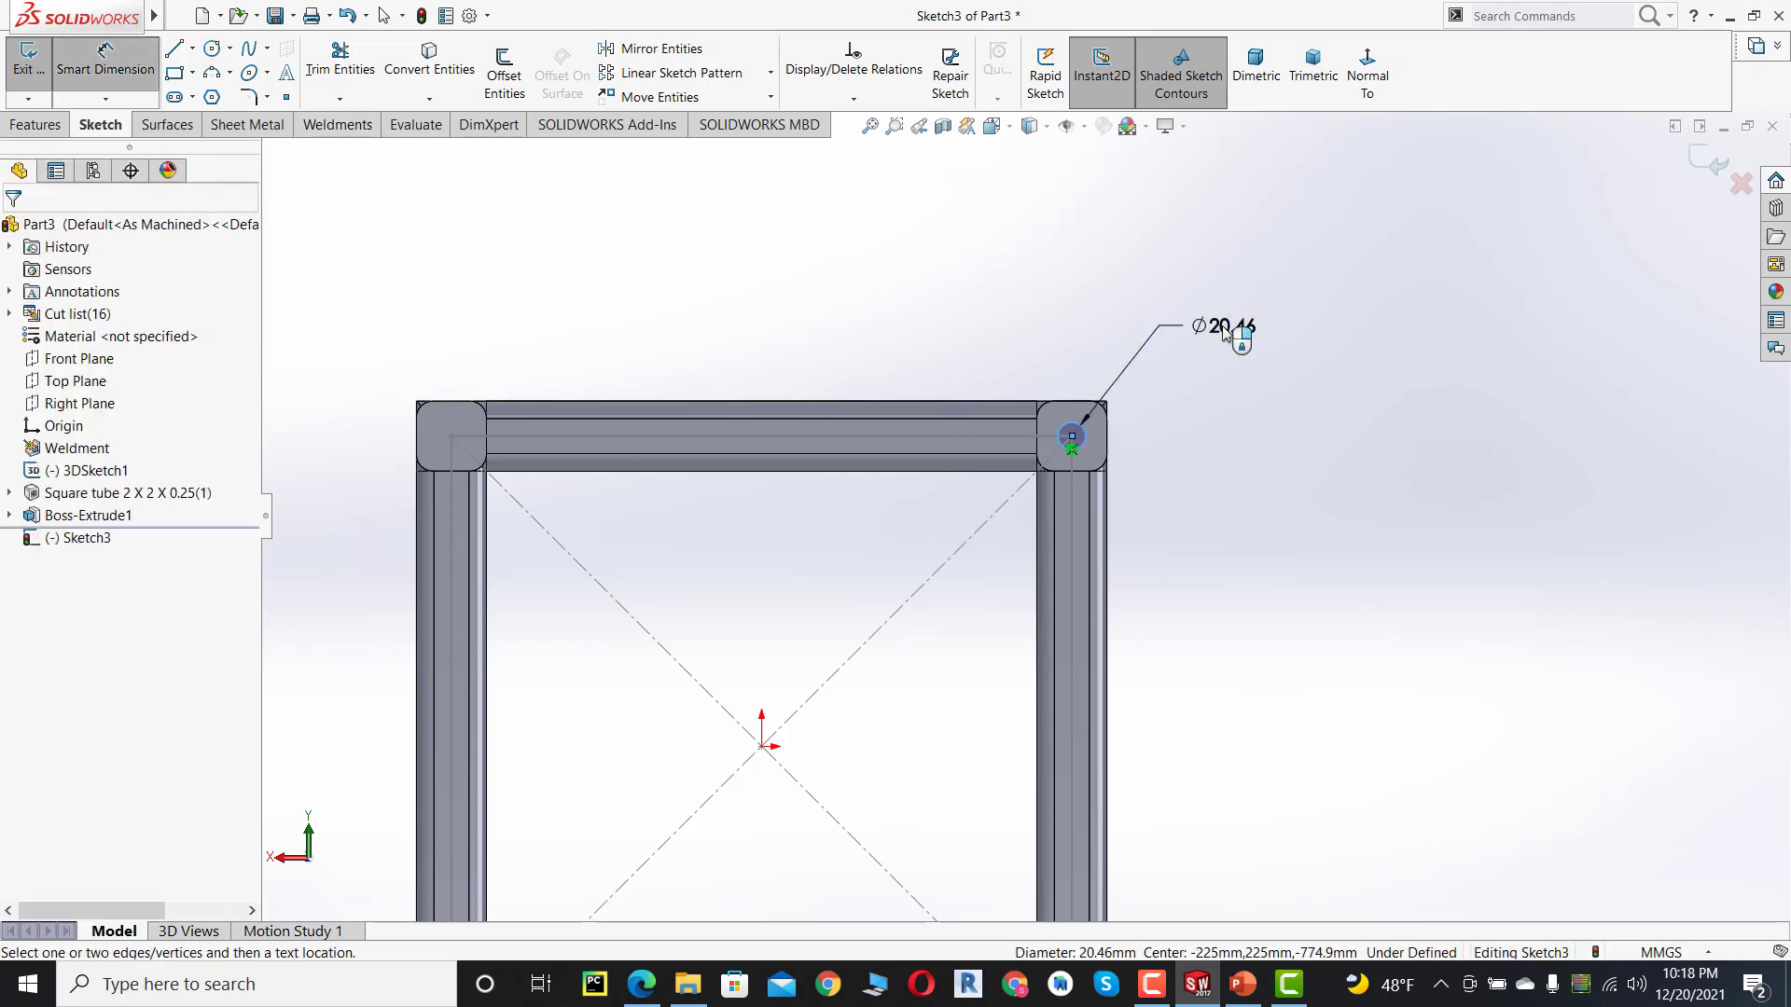
click(1222, 329)
text(15)
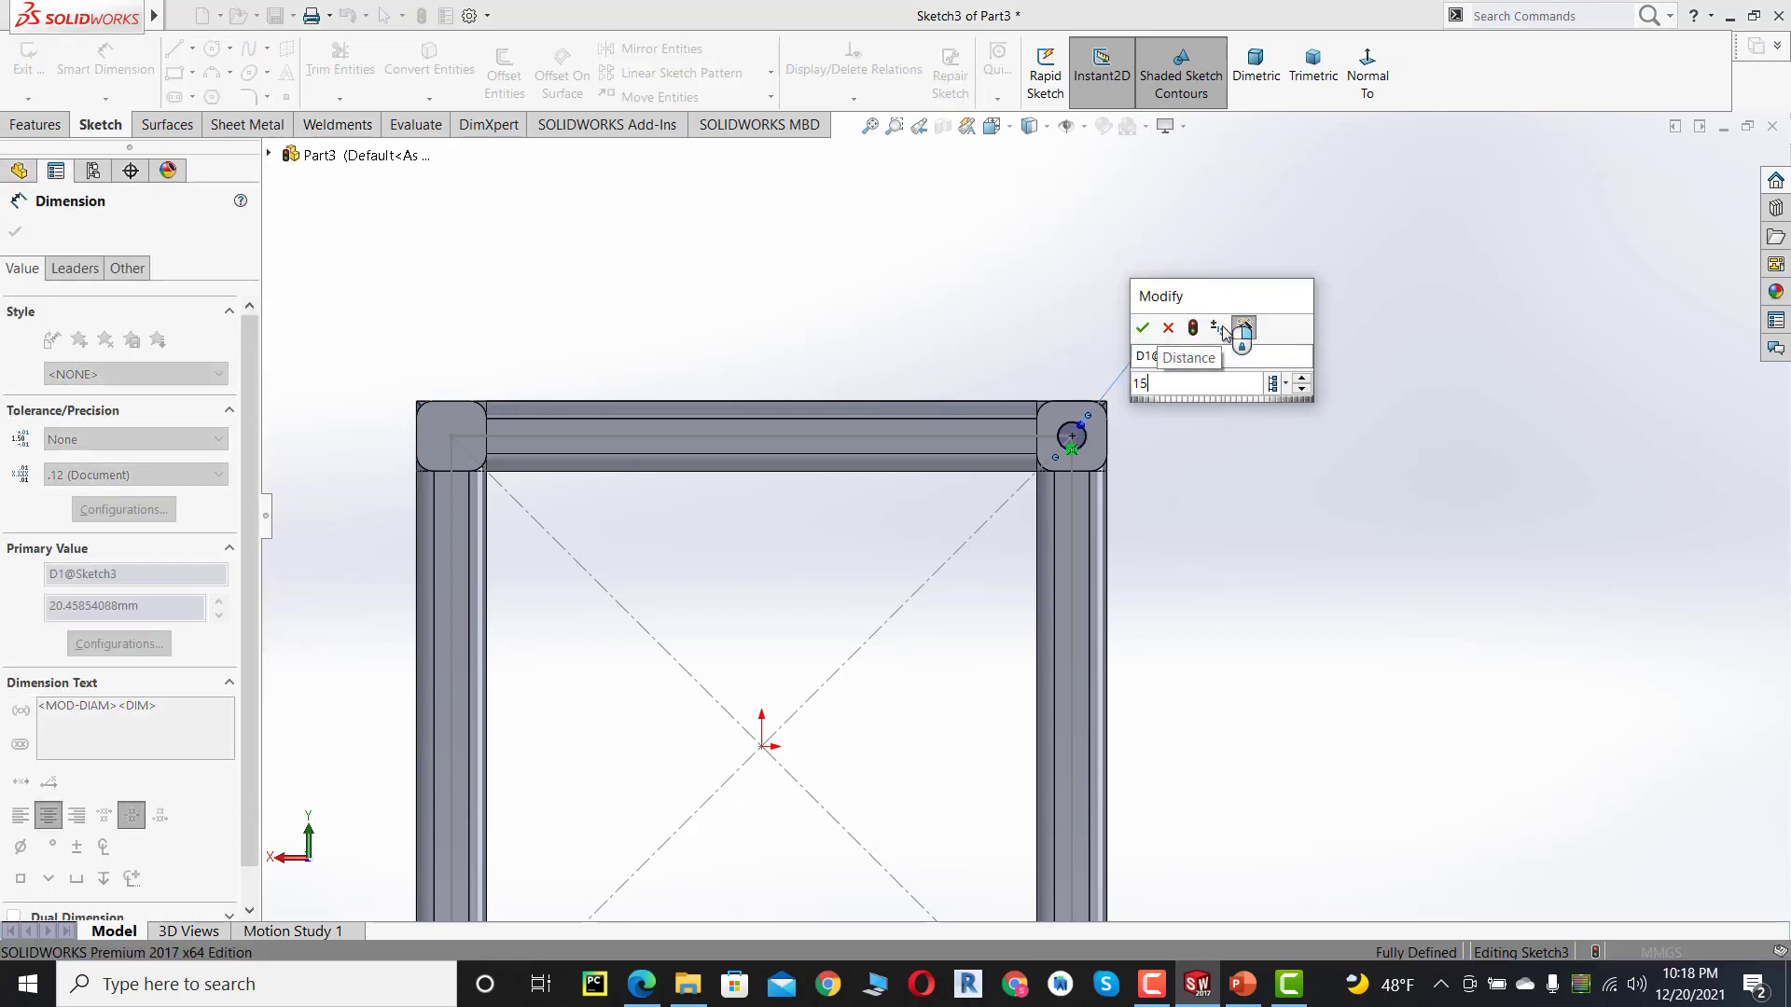
key(Return)
scroll(1203, 536, down, 2)
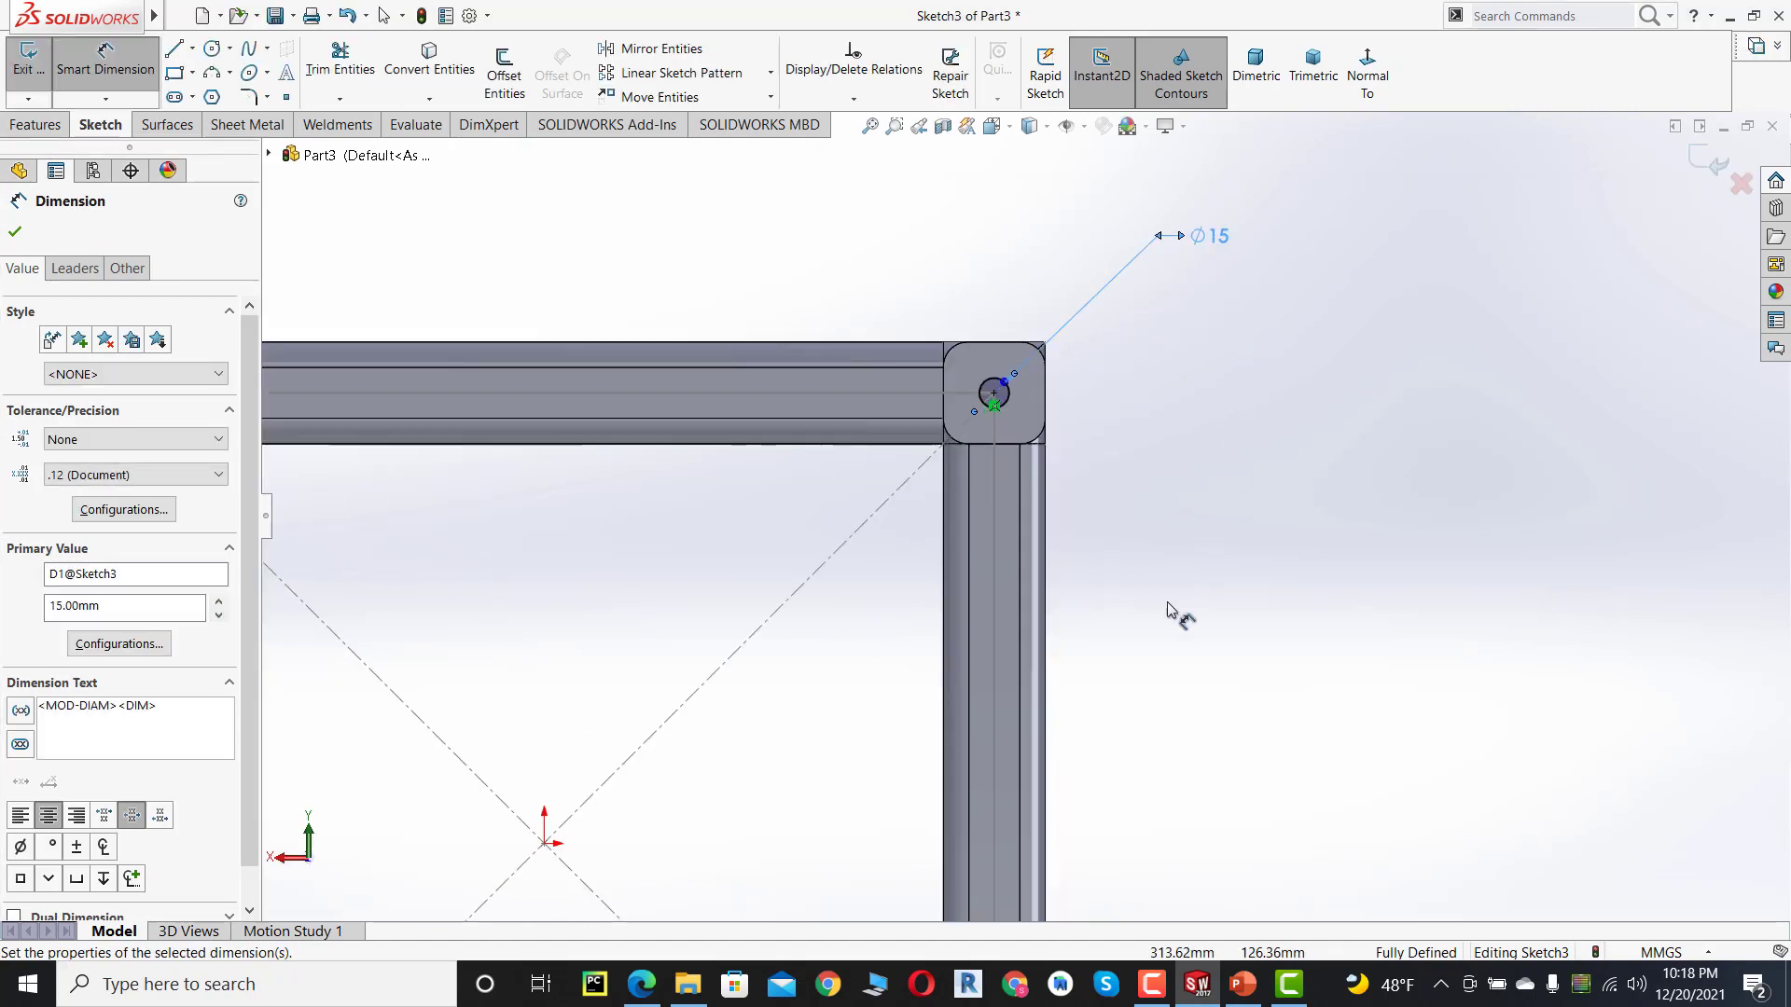
- Sketch circles of about 10 mm radius centred on the lower-right, lower-left and upper-left end plates, then finish the Circle command
scroll(1175, 612, up, 5)
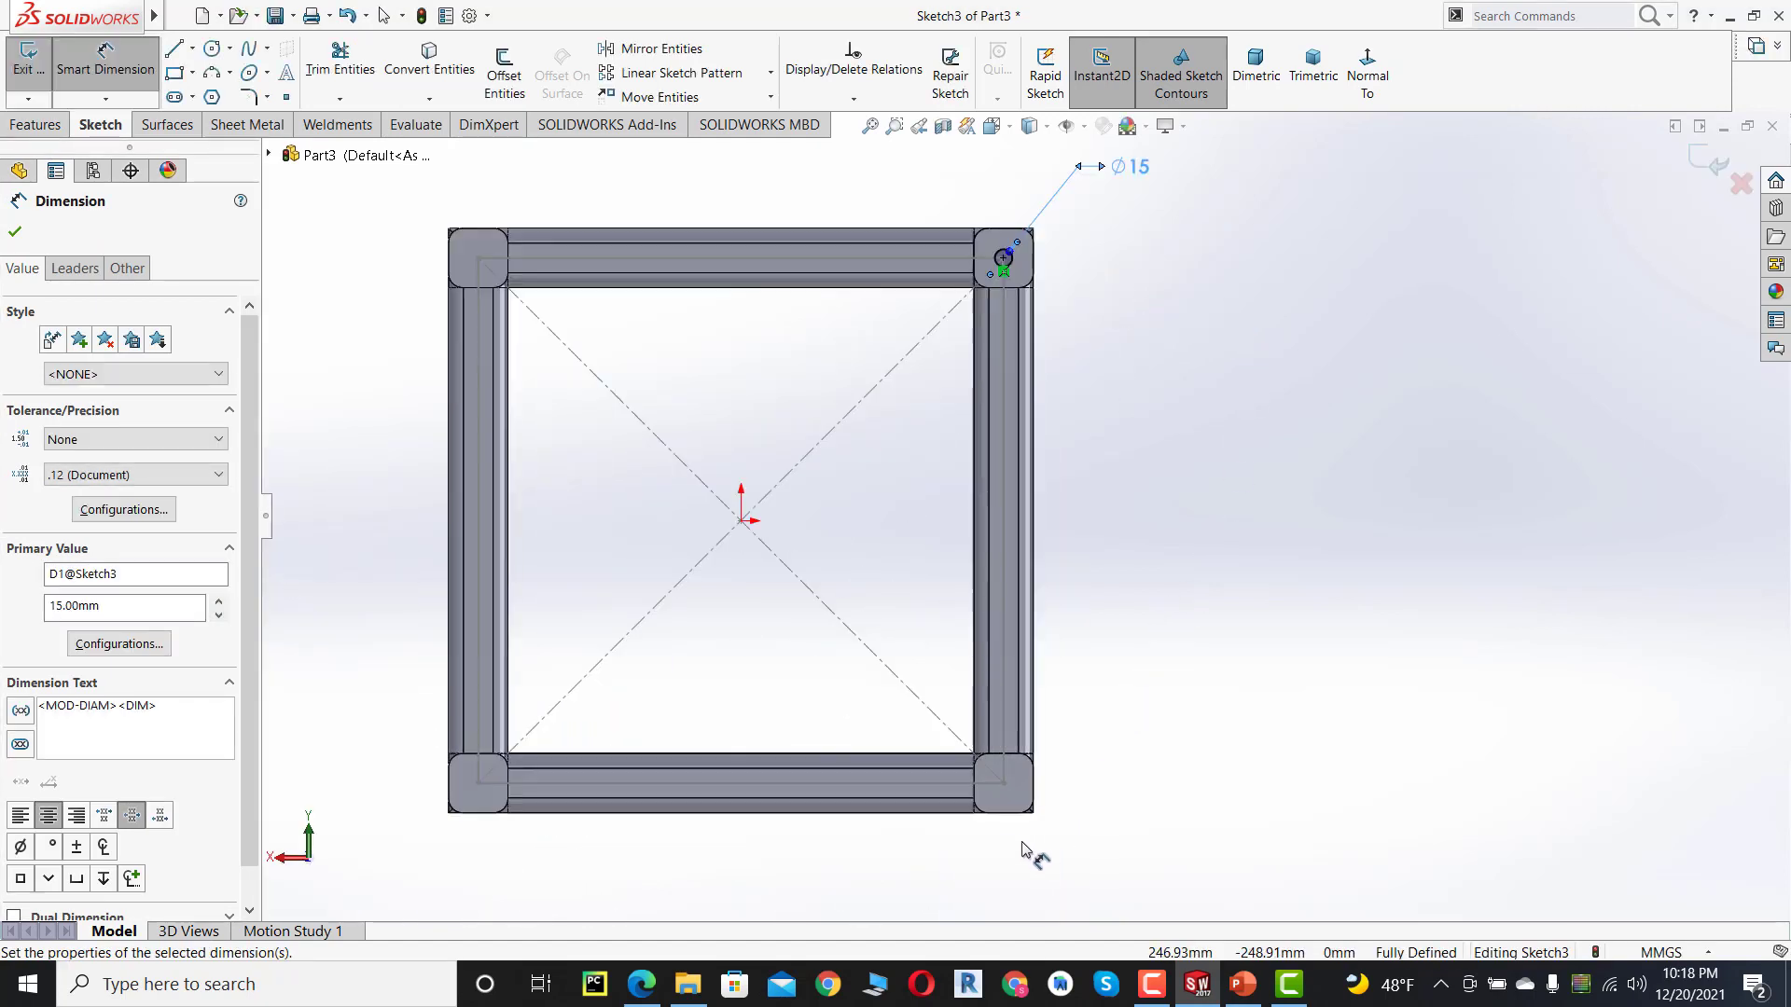
scroll(1026, 845, down, 4)
click(220, 52)
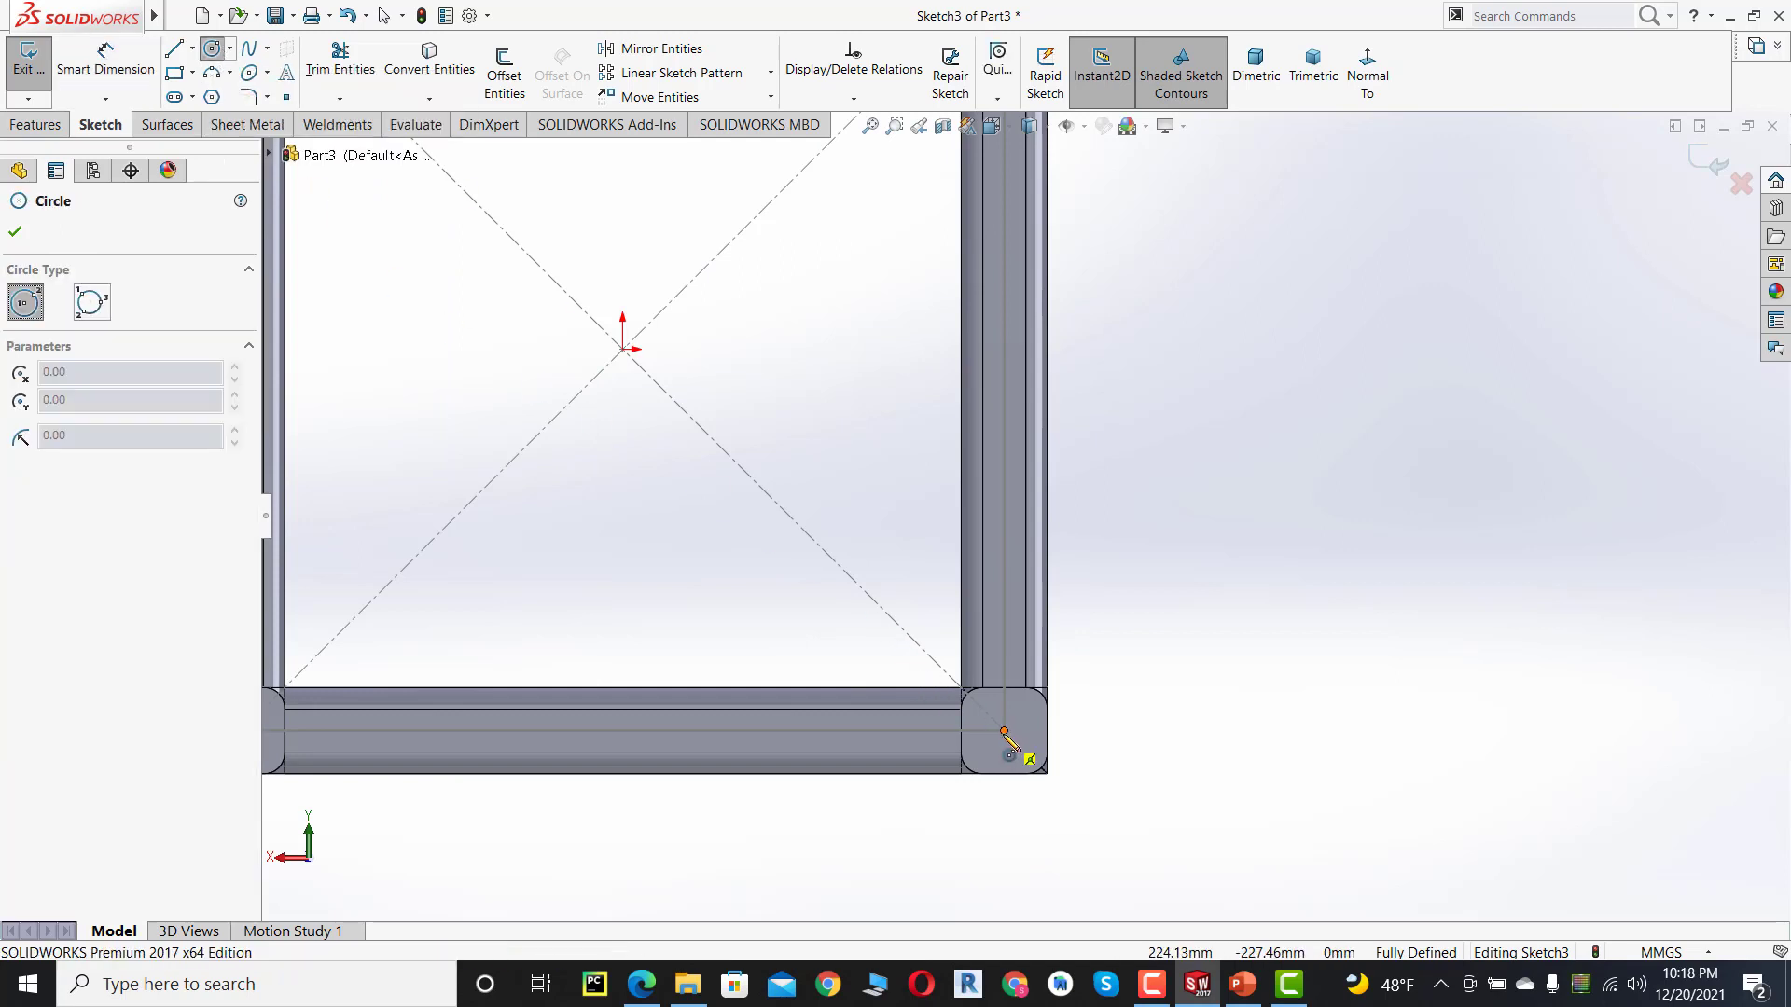
drag(1004, 732, 1023, 731)
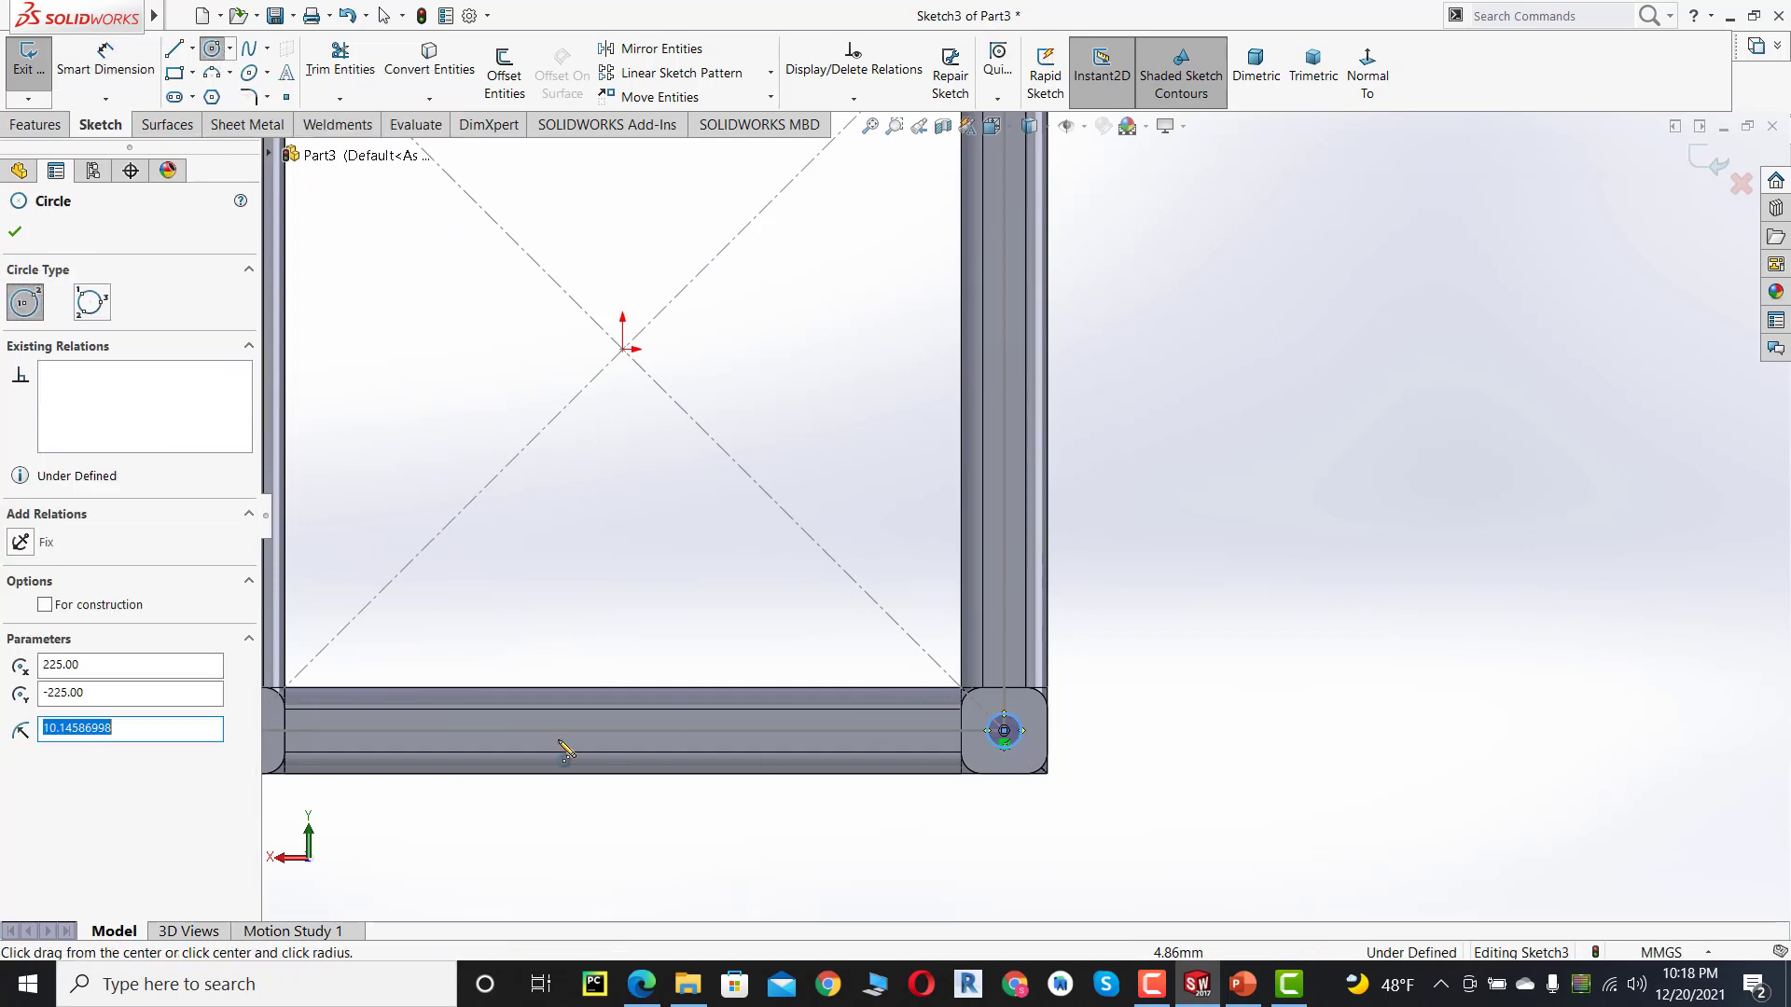
scroll(335, 731, up, 1)
scroll(338, 728, down, 1)
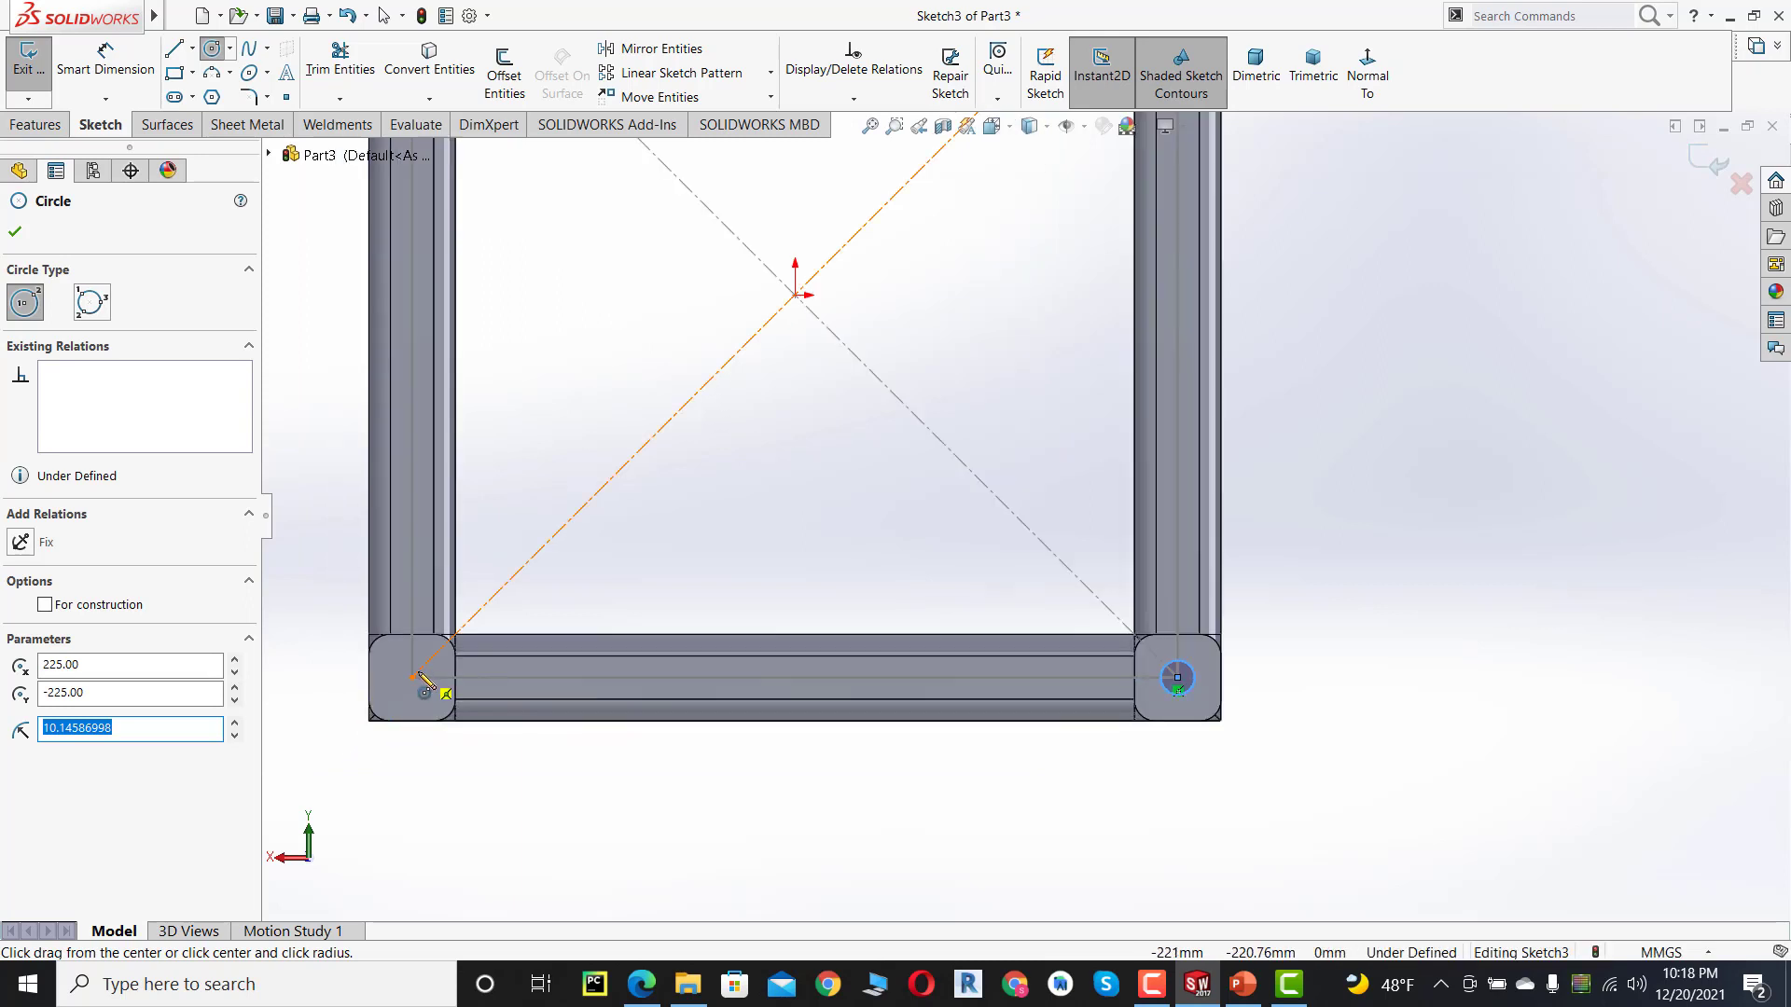
drag(411, 678, 424, 702)
scroll(457, 410, up, 3)
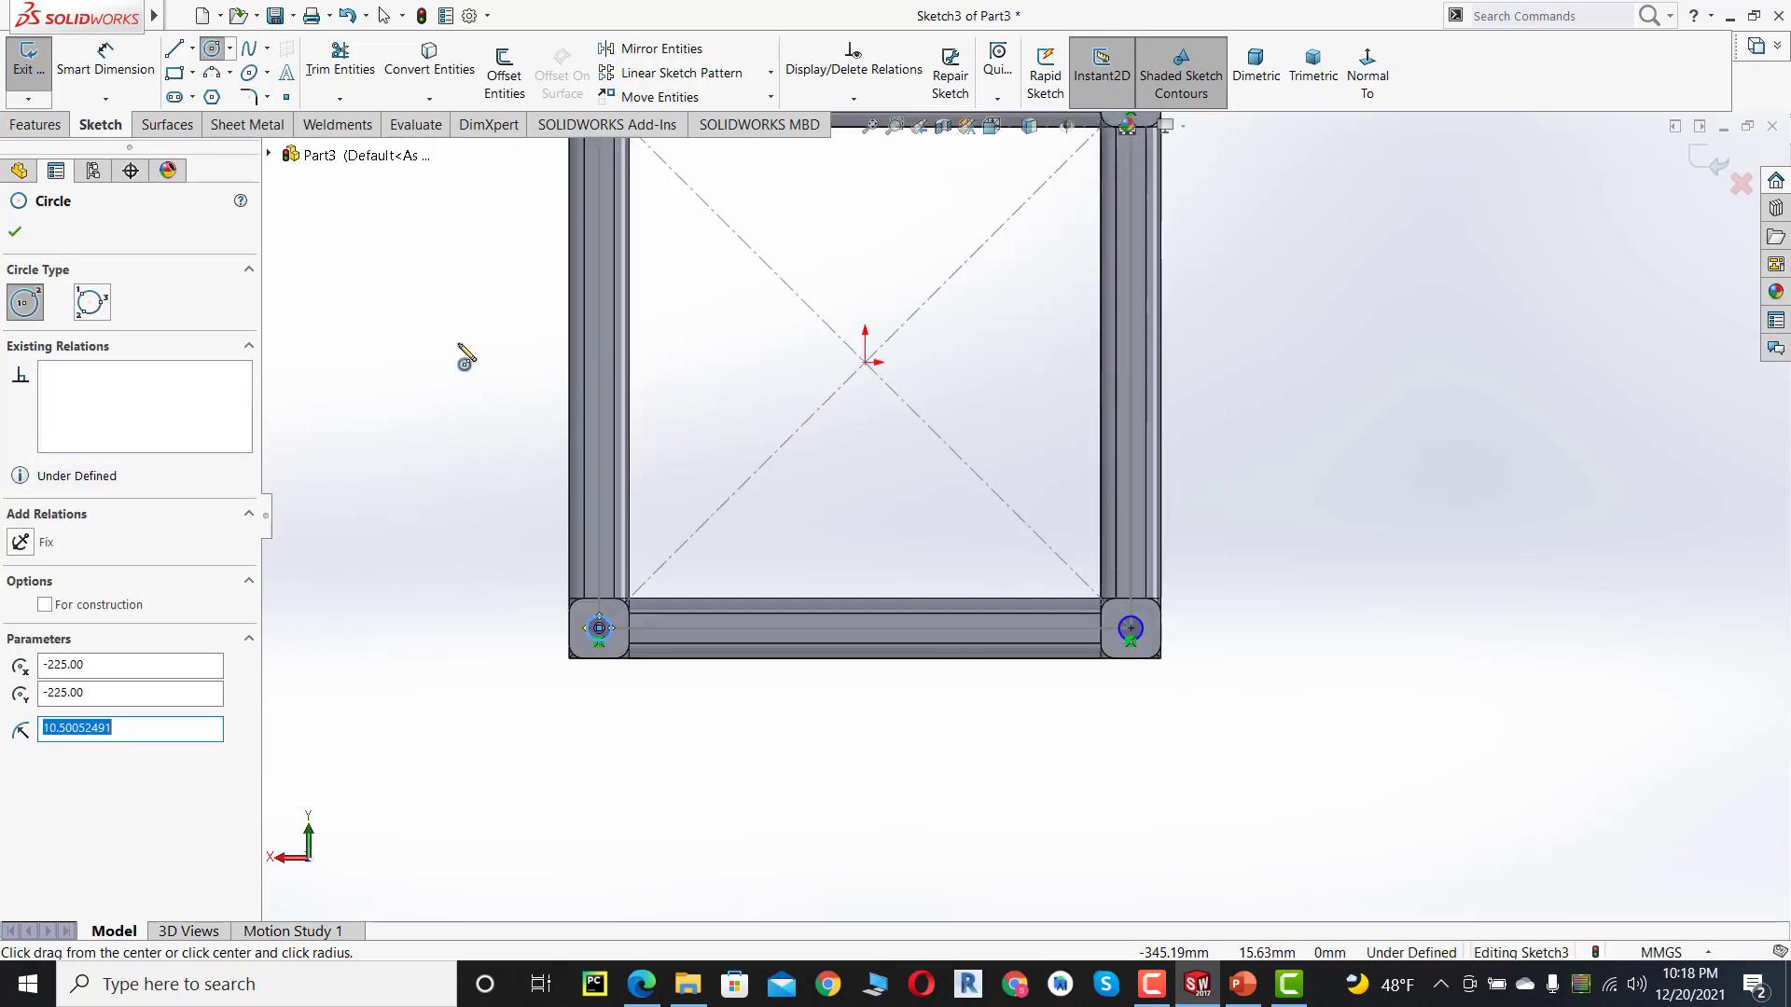
scroll(820, 268, down, 3)
scroll(819, 263, down, 1)
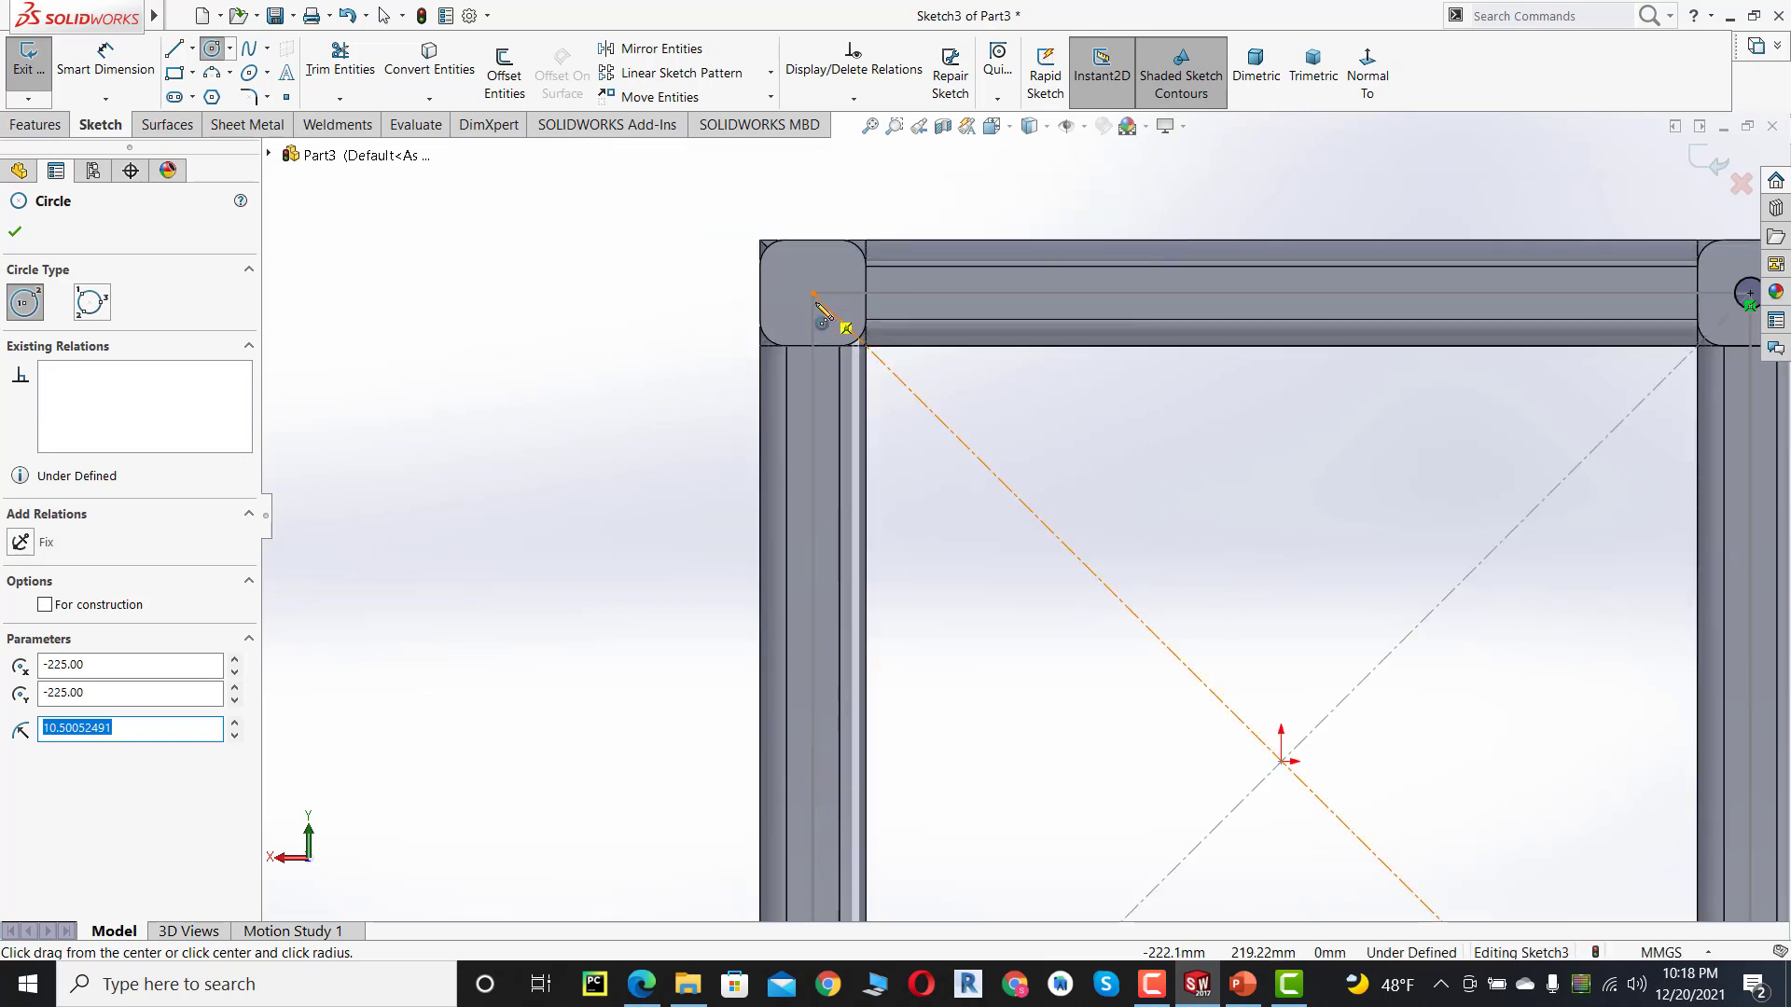
drag(814, 294, 831, 307)
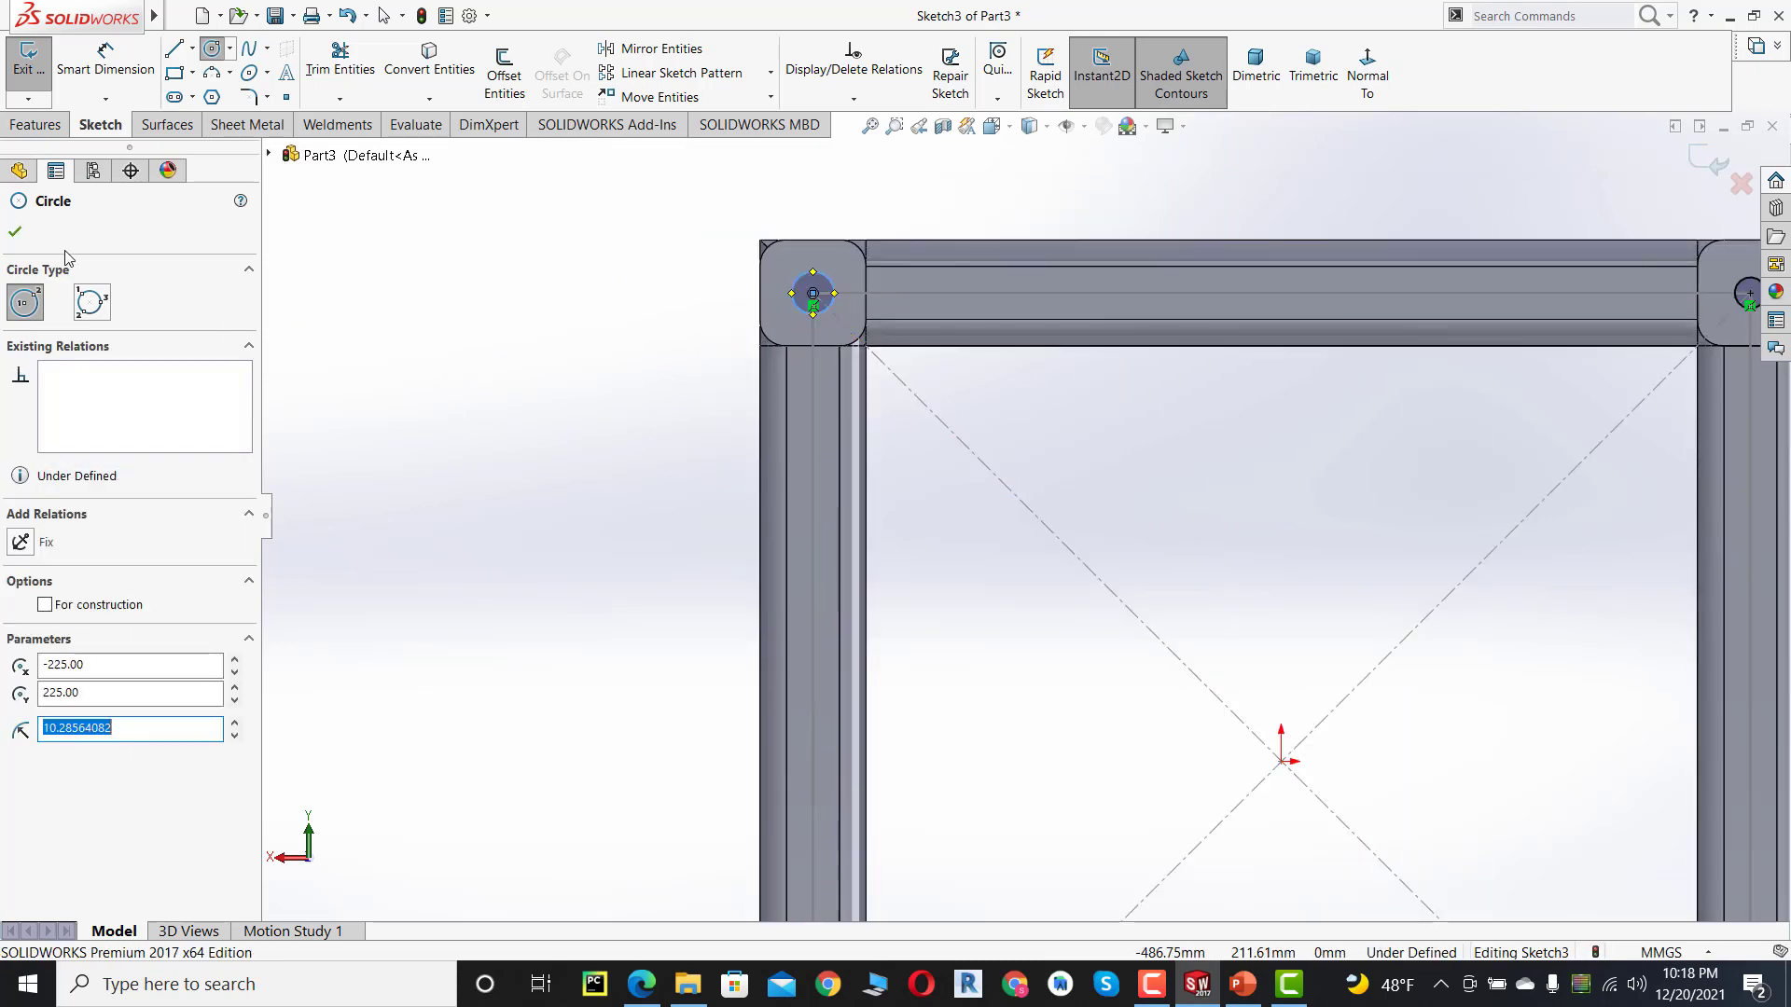
click(15, 233)
- Make the circles on all four end plates equal with an Equal relation
scroll(1060, 440, up, 2)
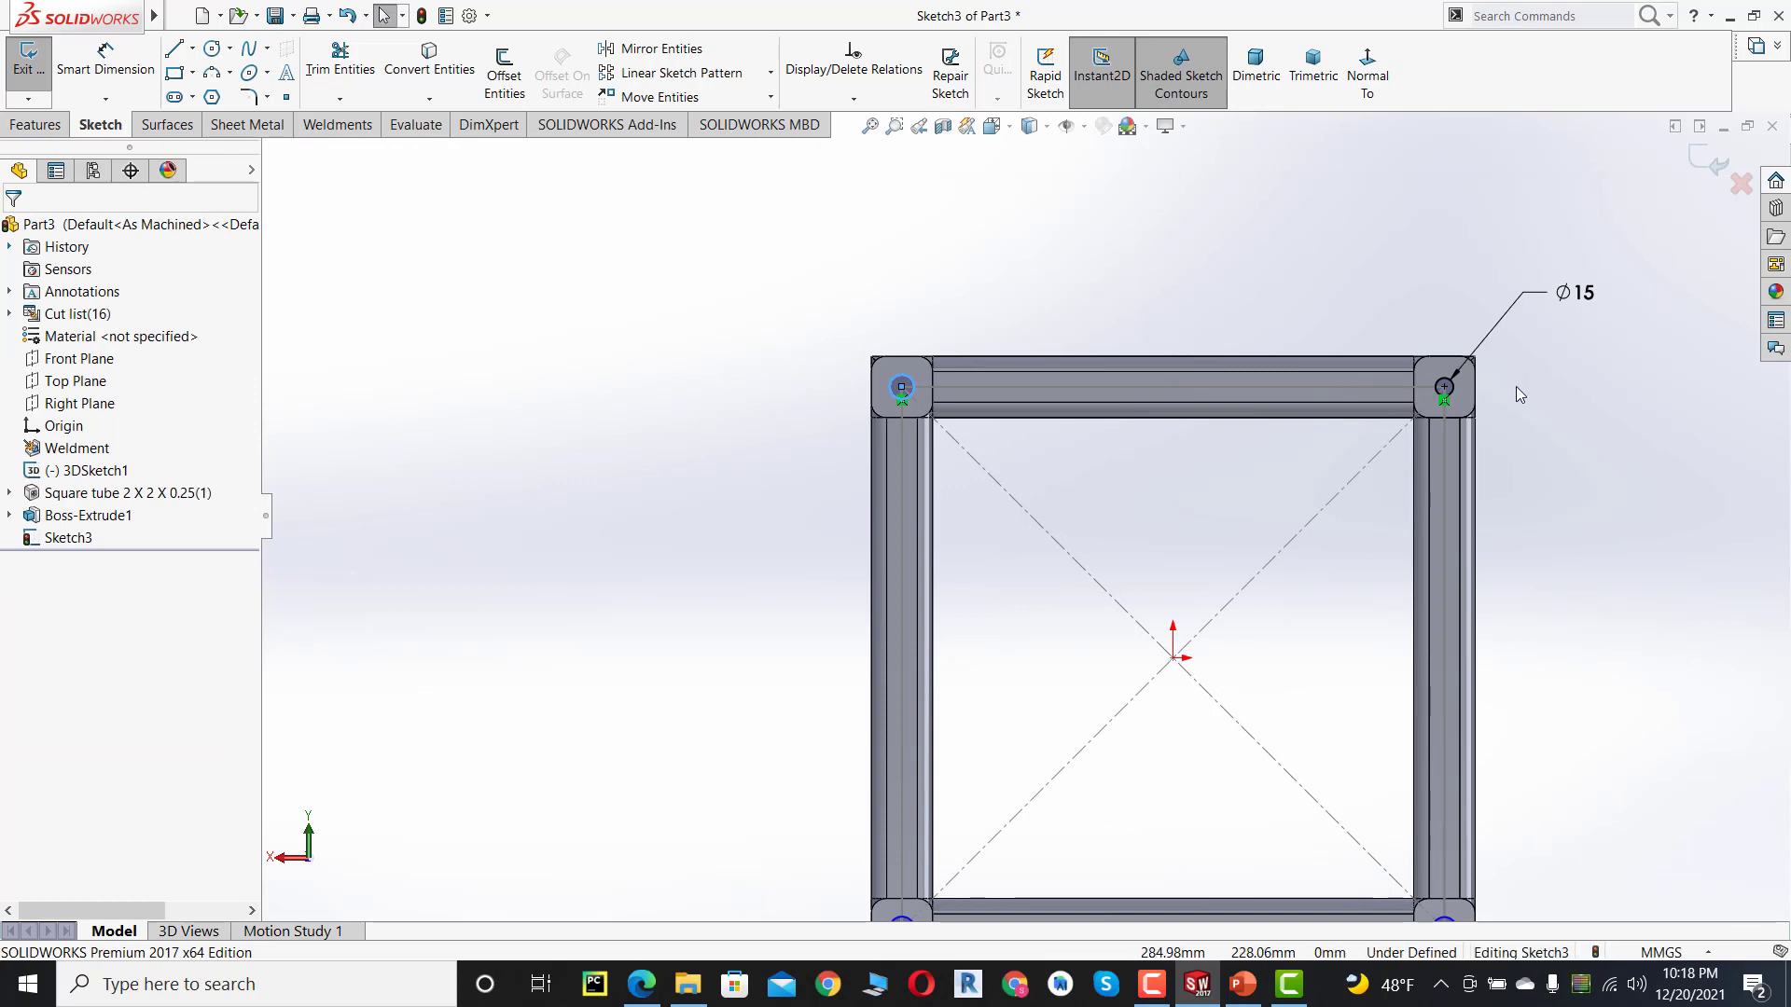
scroll(1474, 403, down, 2)
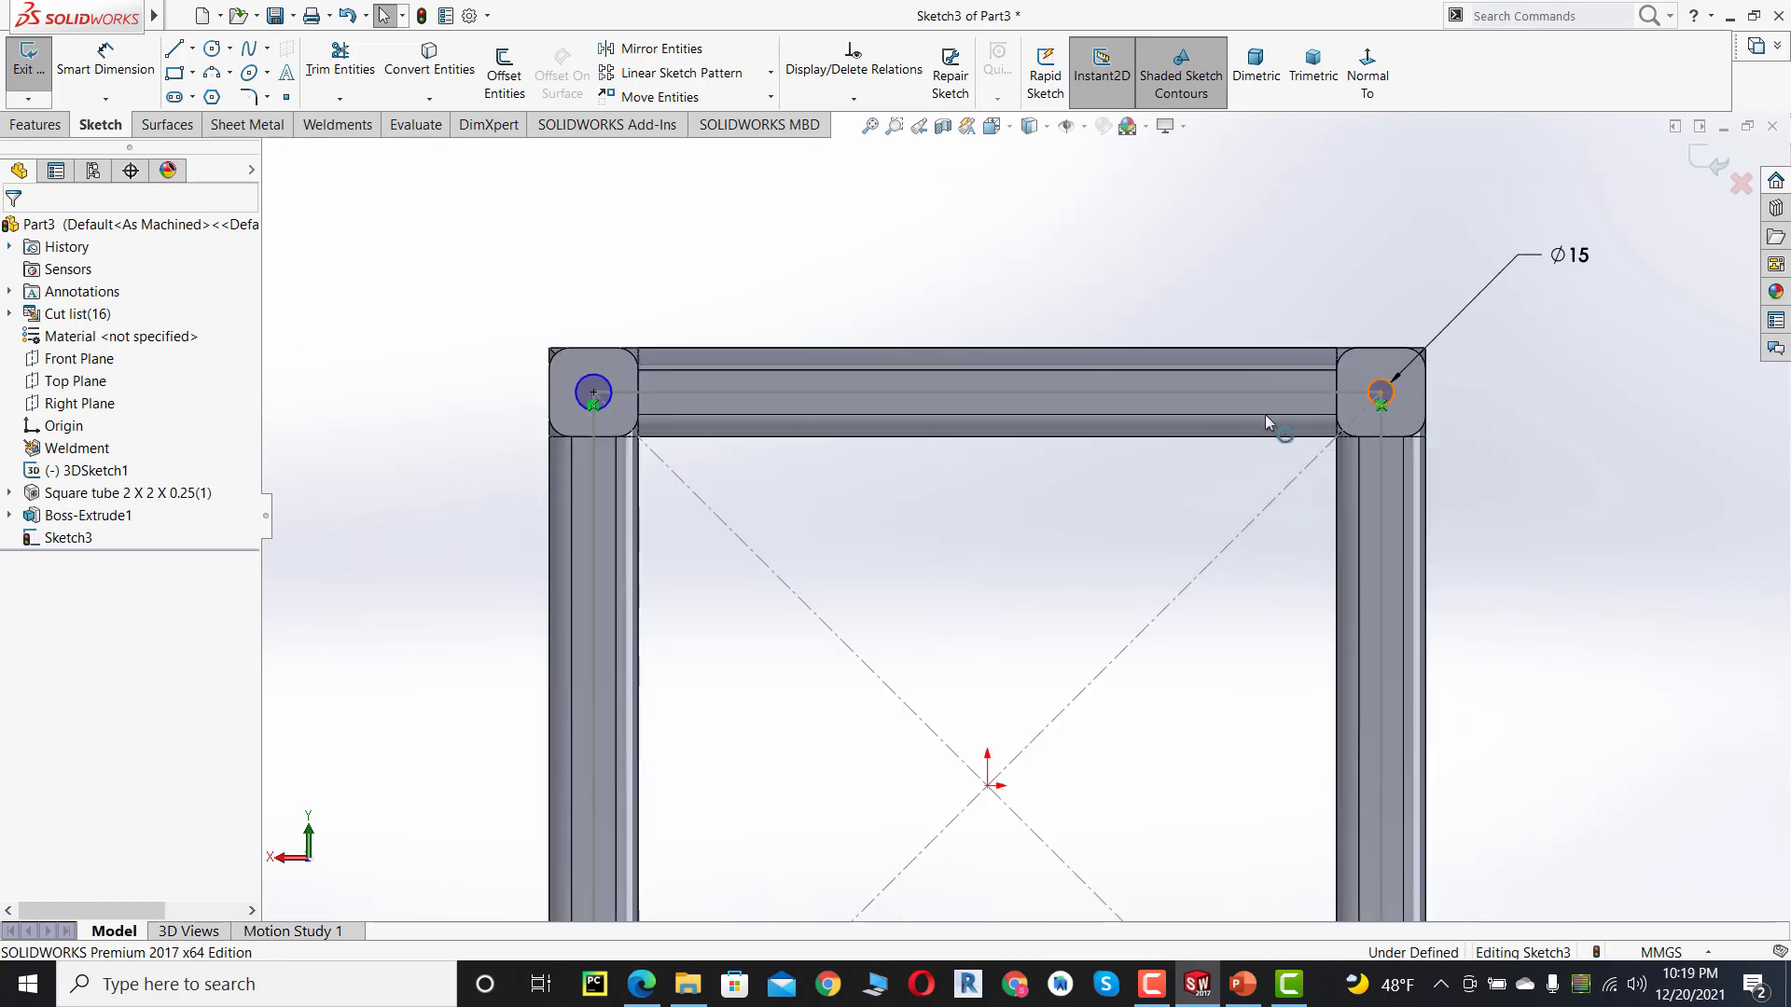
click(1384, 395)
ctrl+click(602, 392)
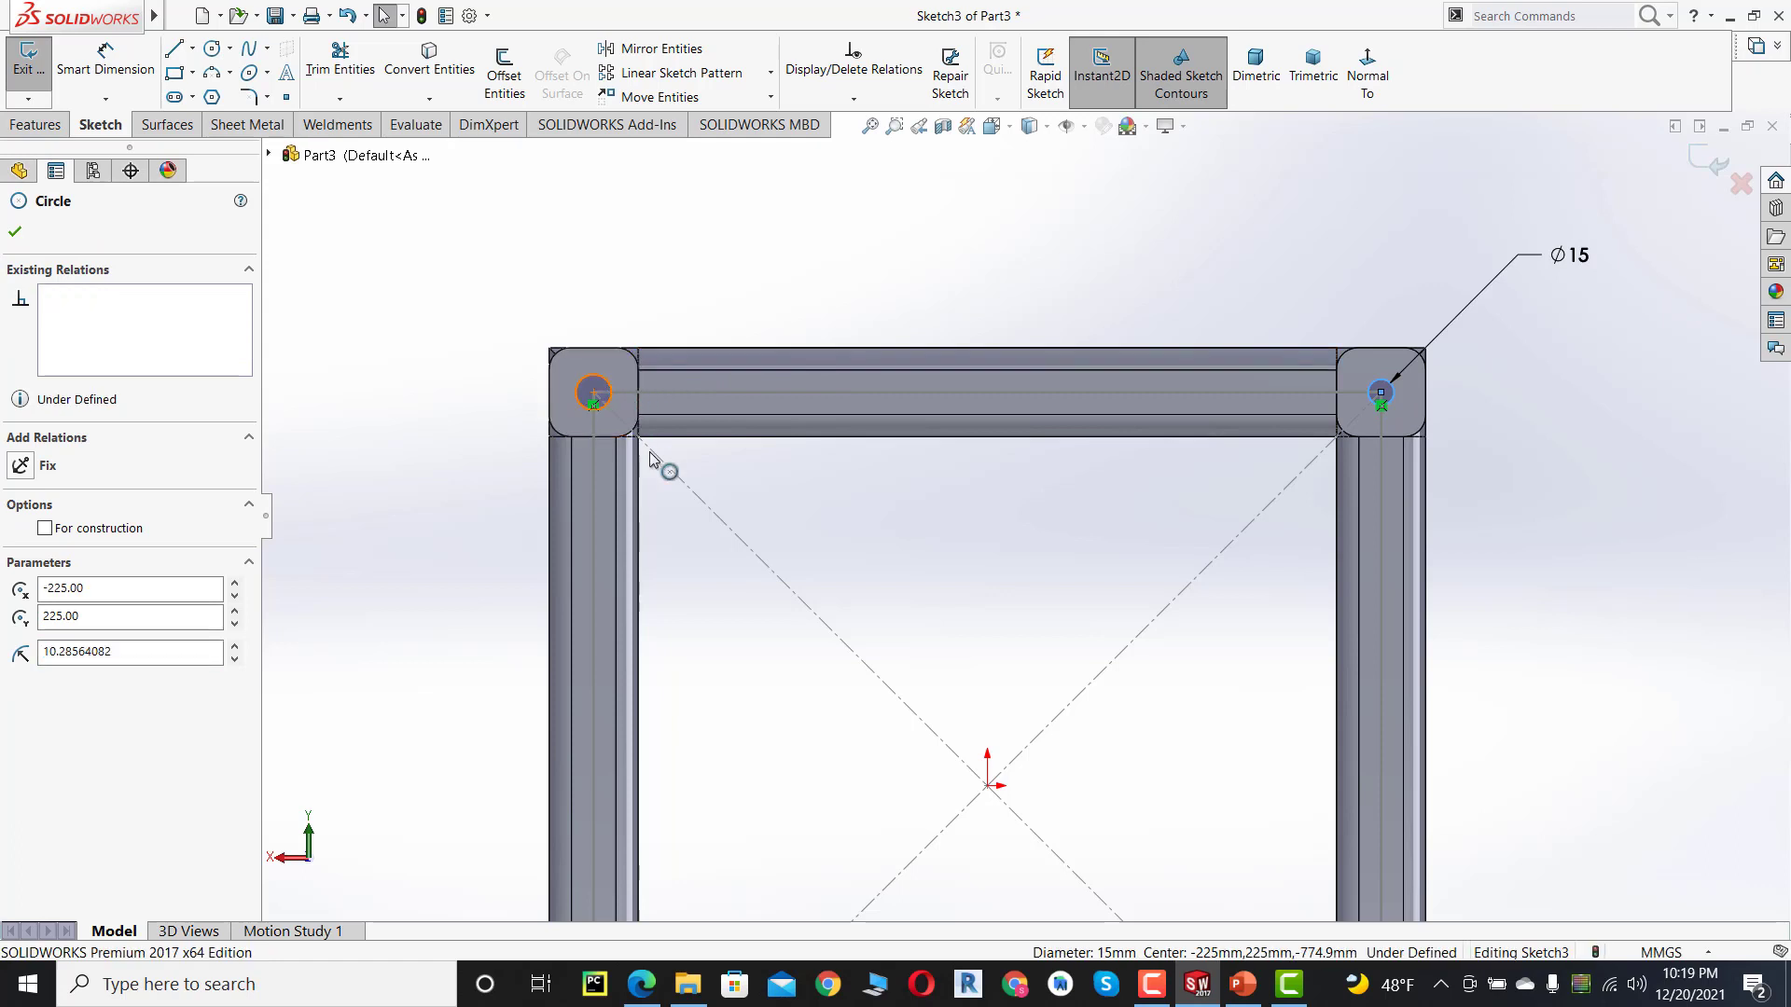
scroll(766, 621, up, 3)
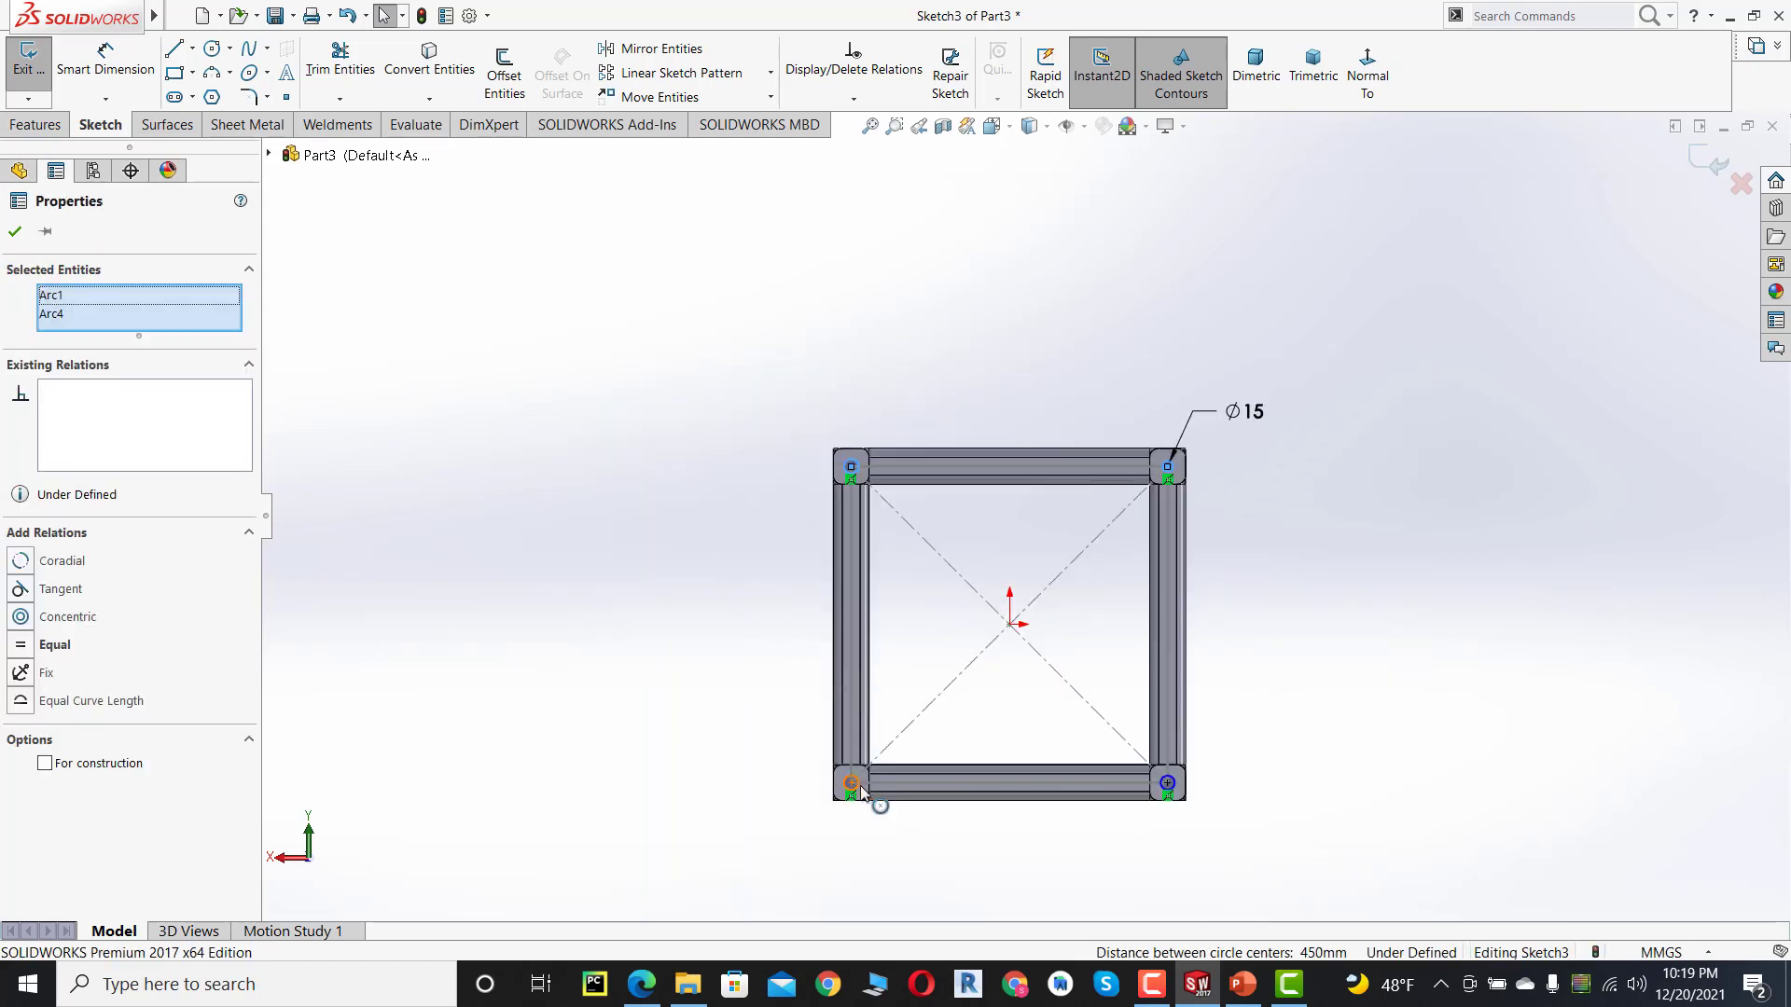
scroll(849, 783, down, 2)
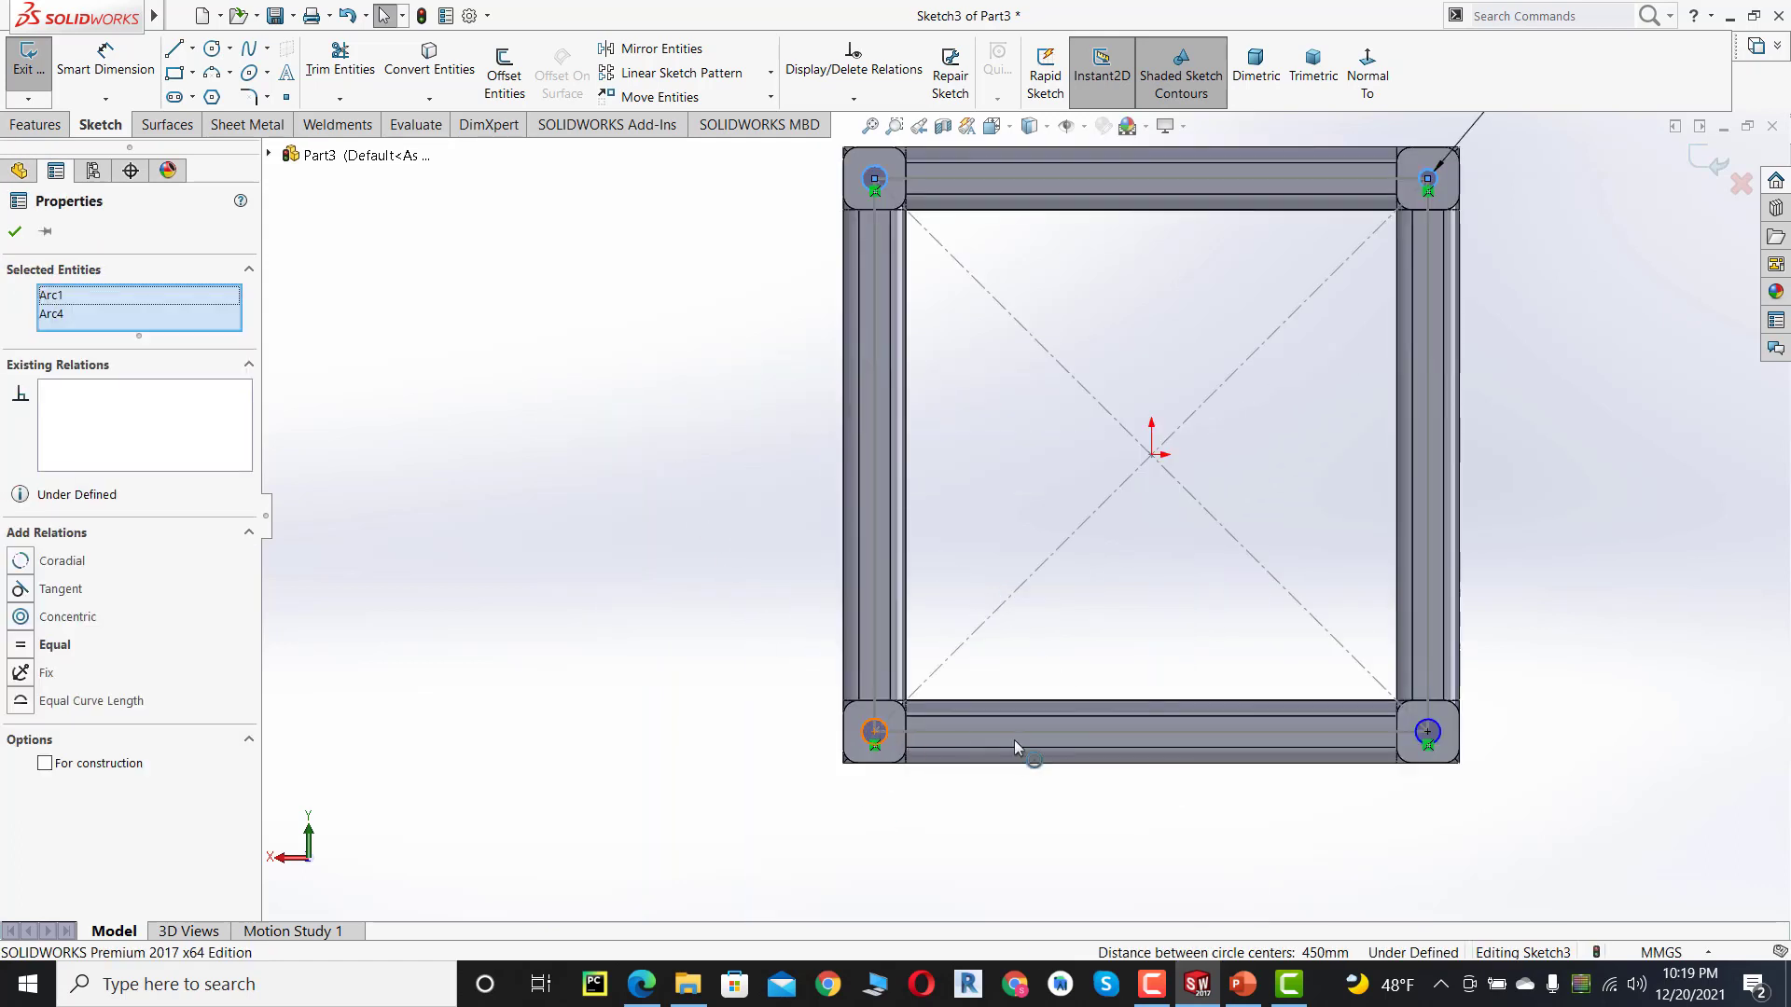
ctrl+click(1414, 737)
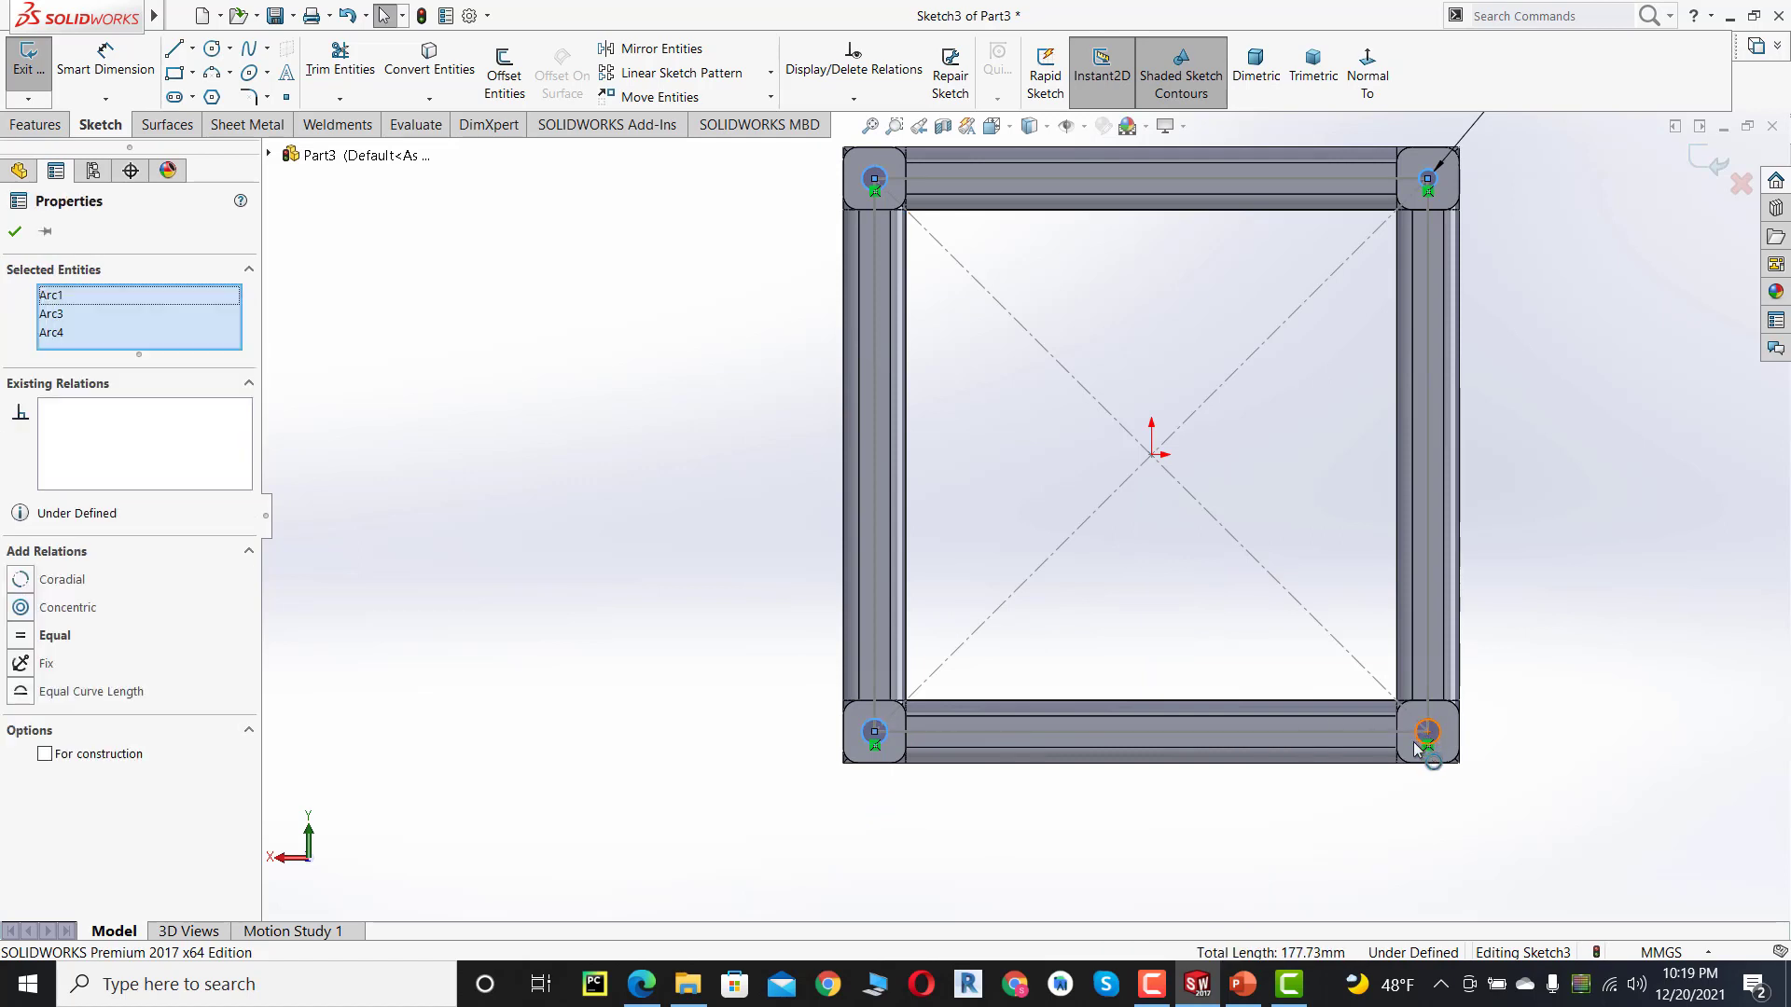
click(1427, 741)
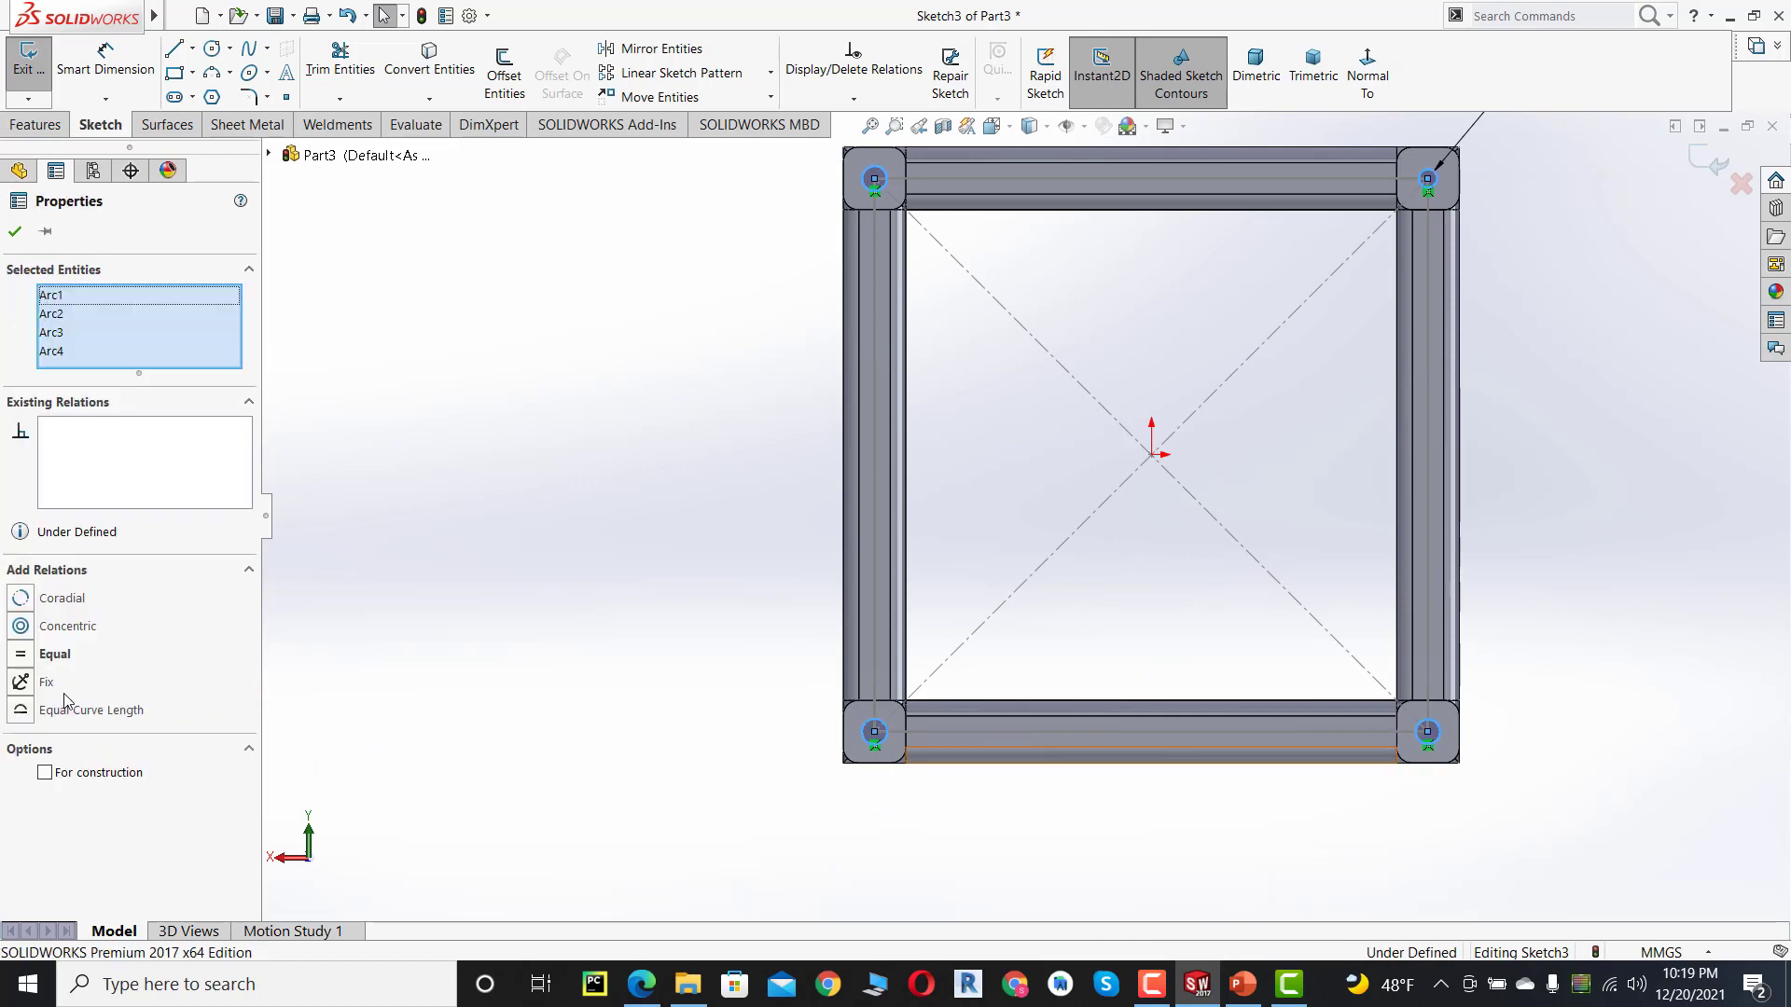
click(21, 656)
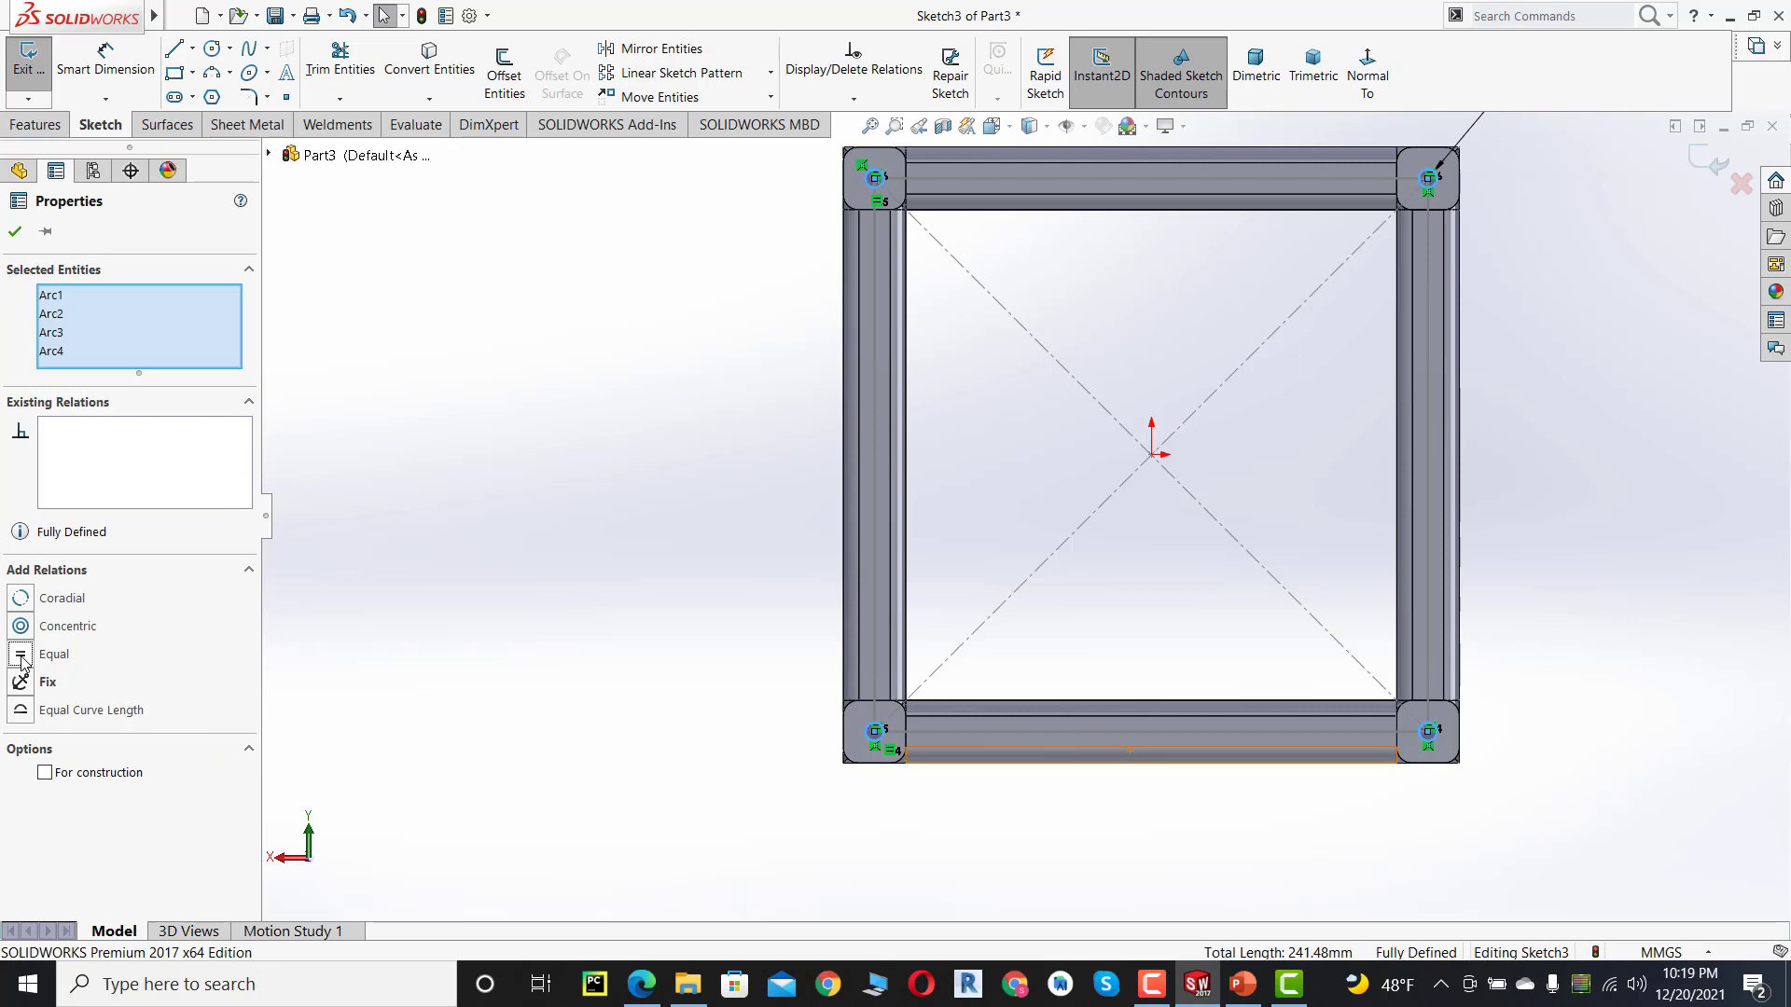
click(11, 232)
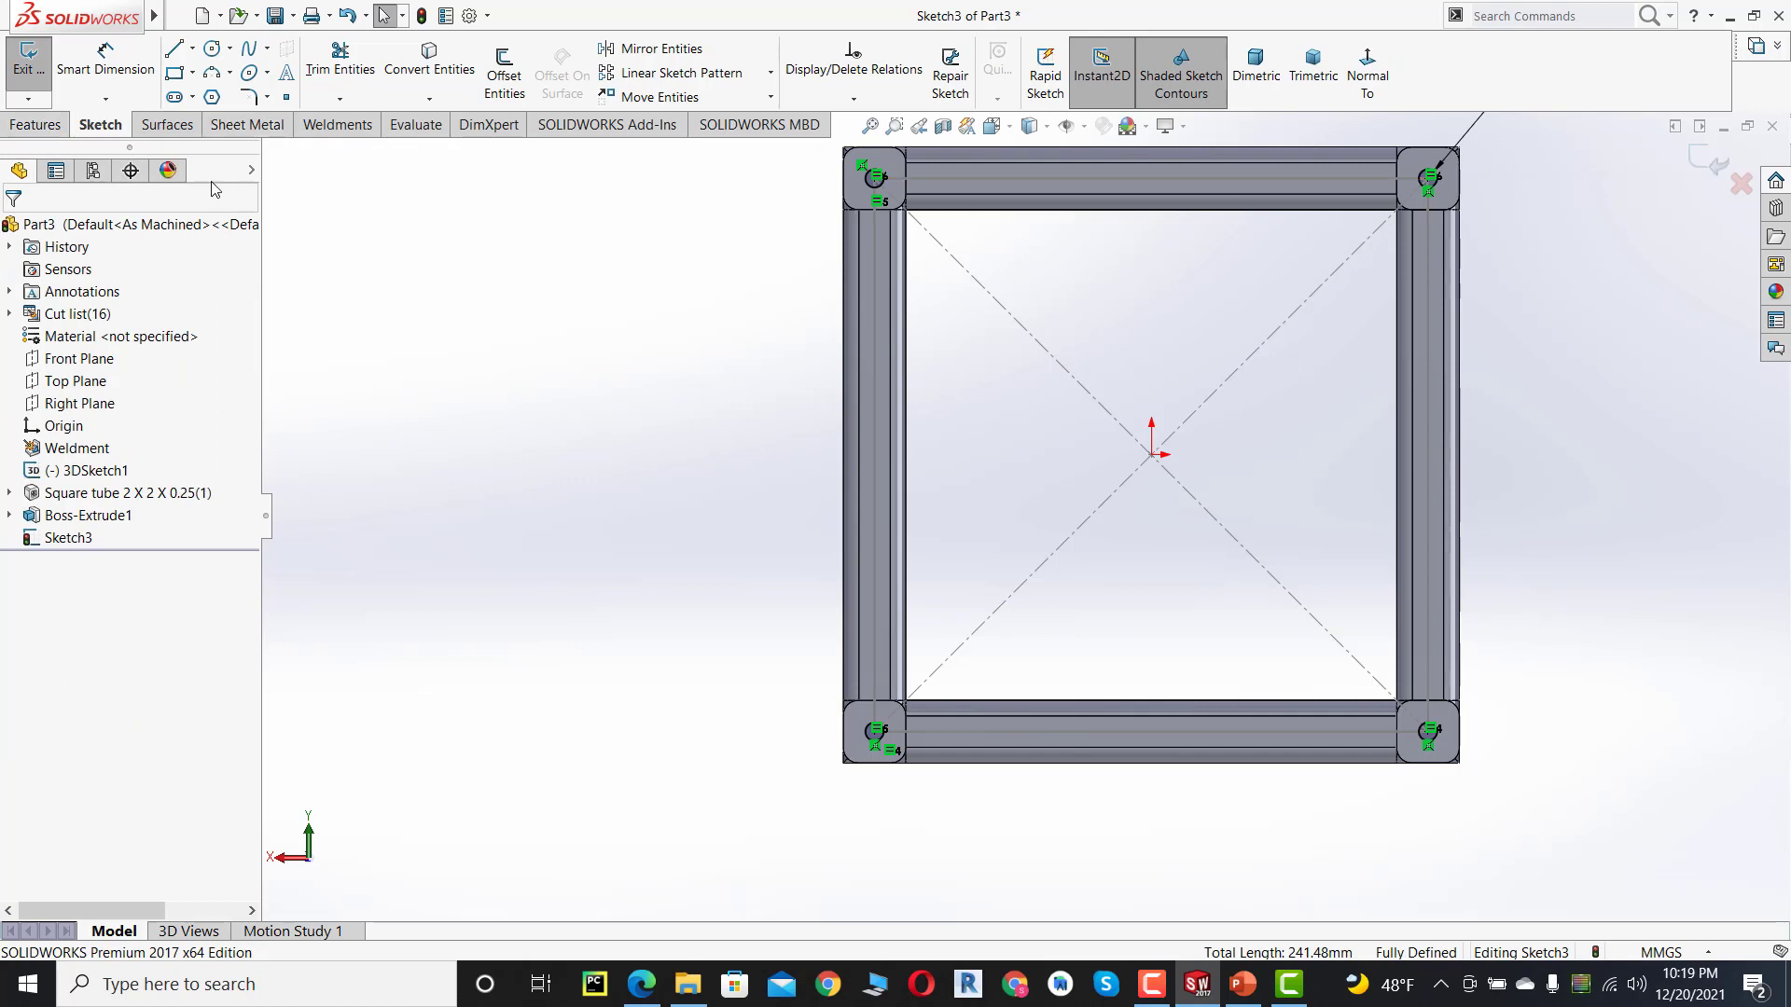
- Cut the four circles through the end plates with a 10 mm blind Extruded Cut from the sketch plane
click(39, 126)
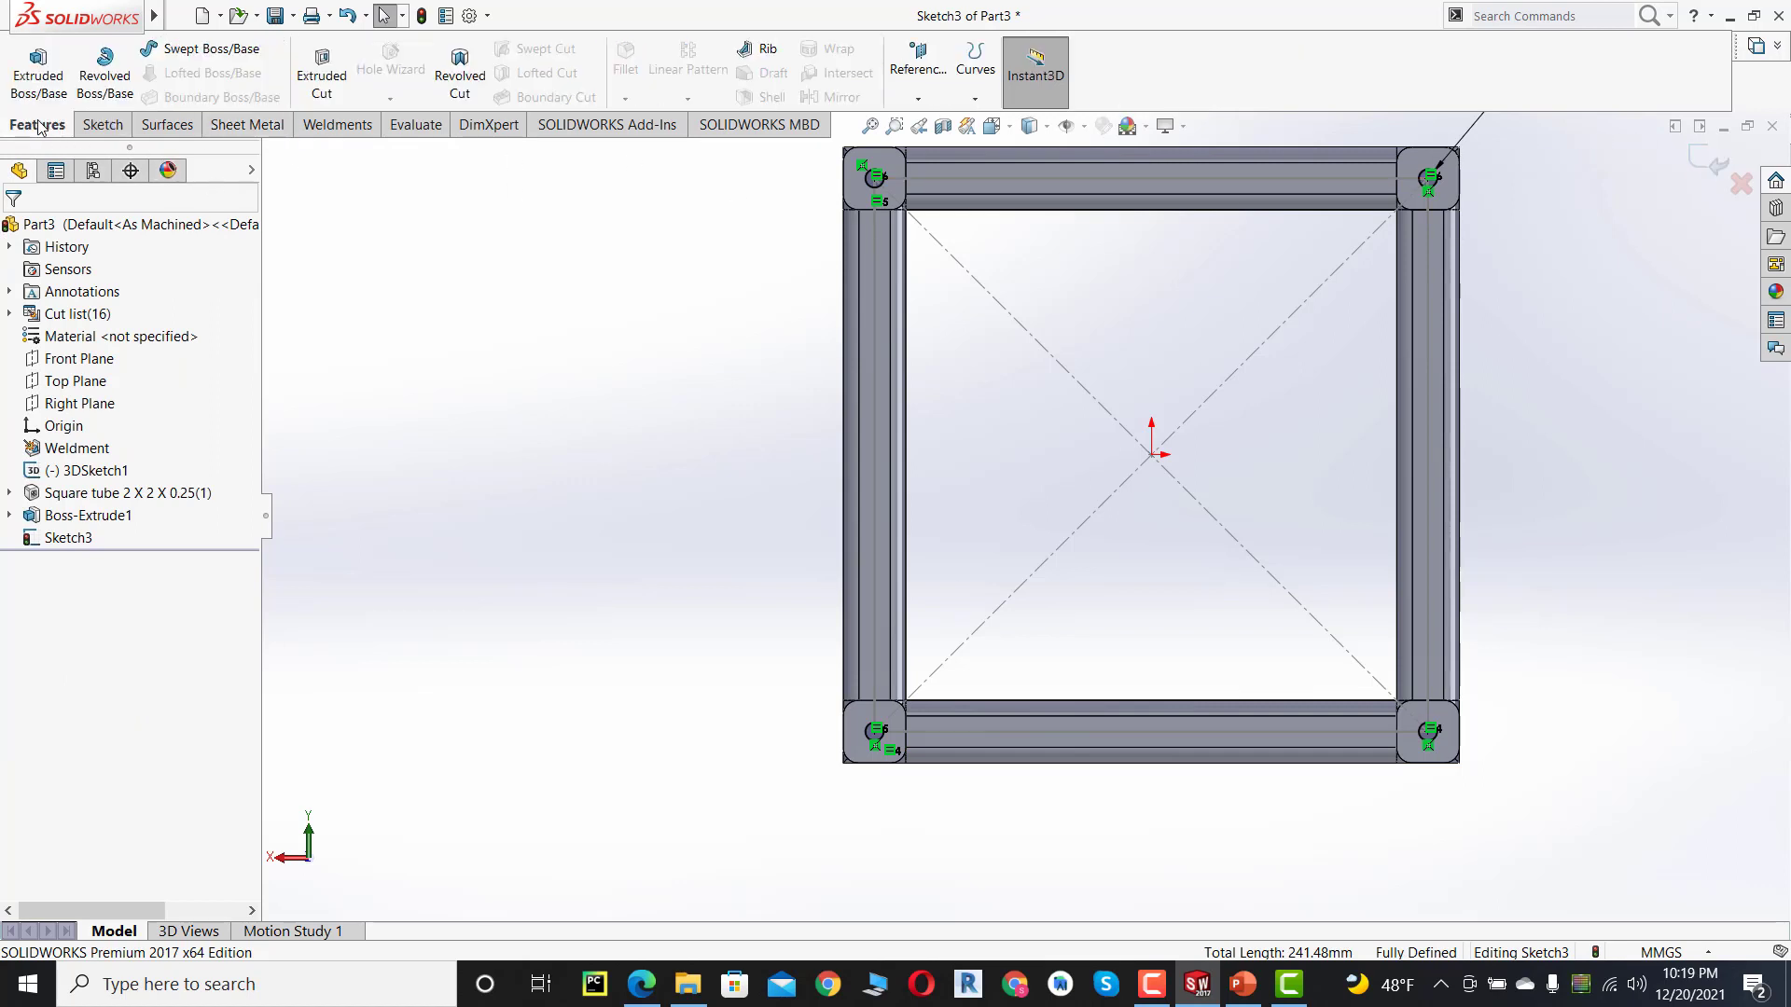
click(326, 100)
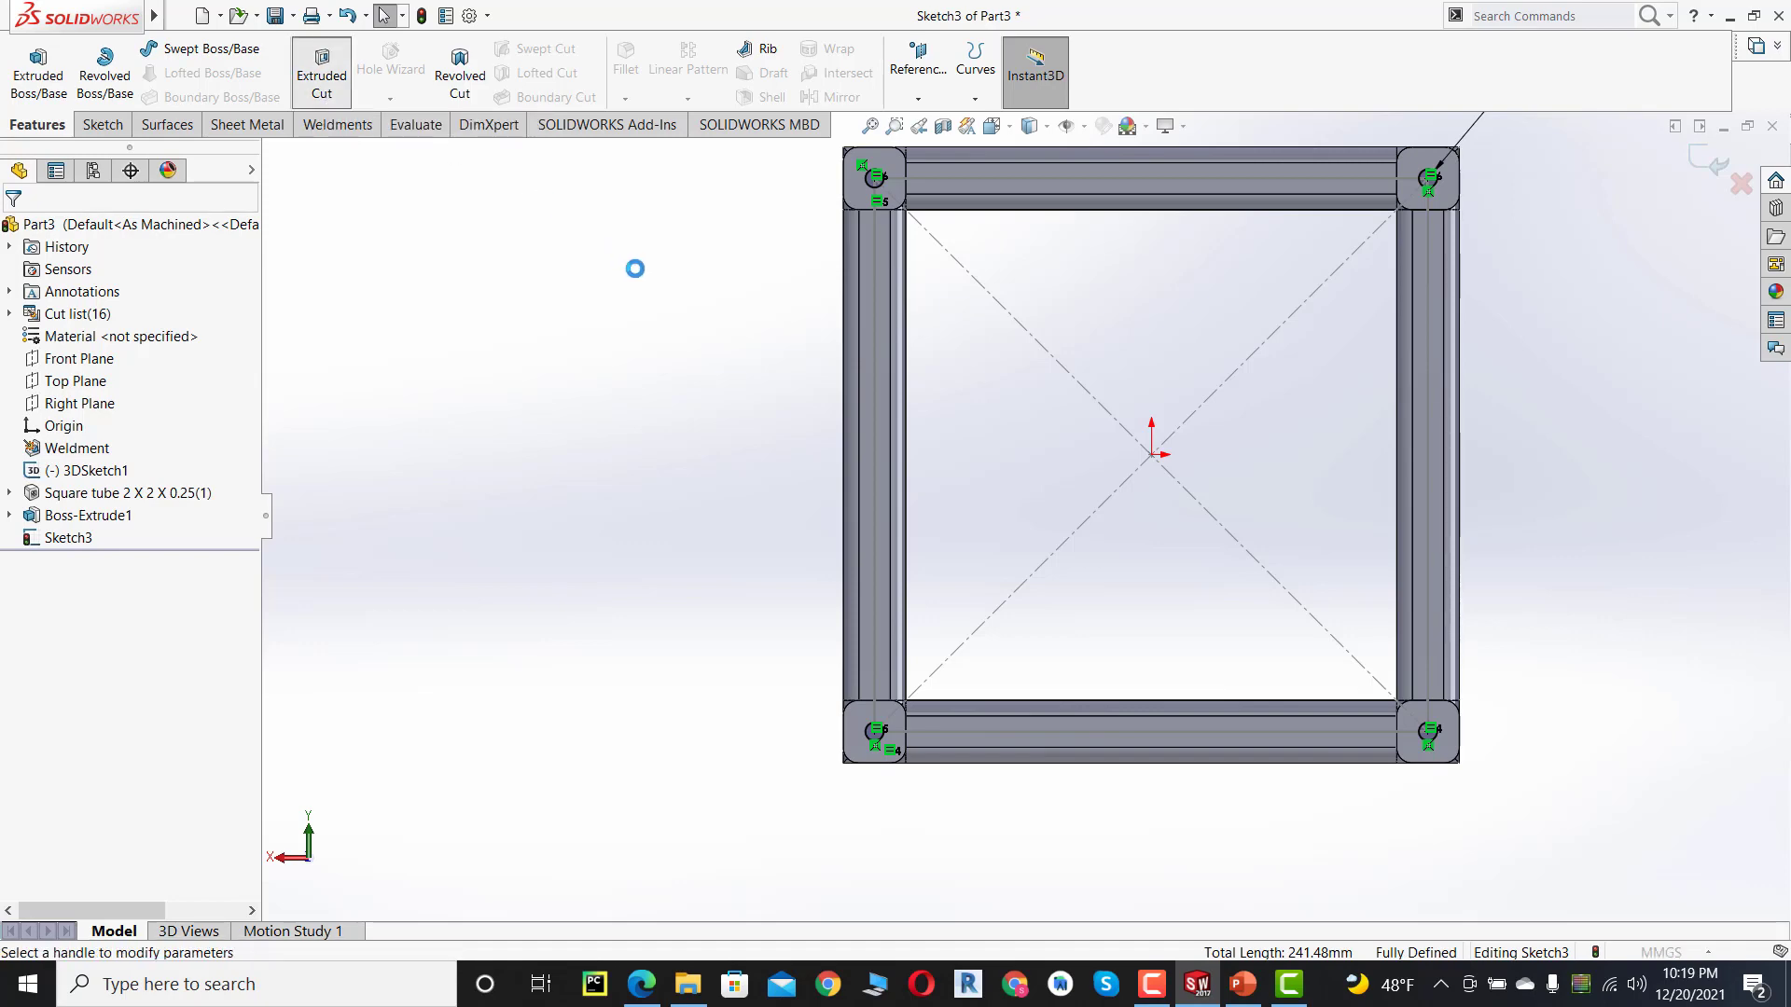
middle_drag(738, 306, 825, 408)
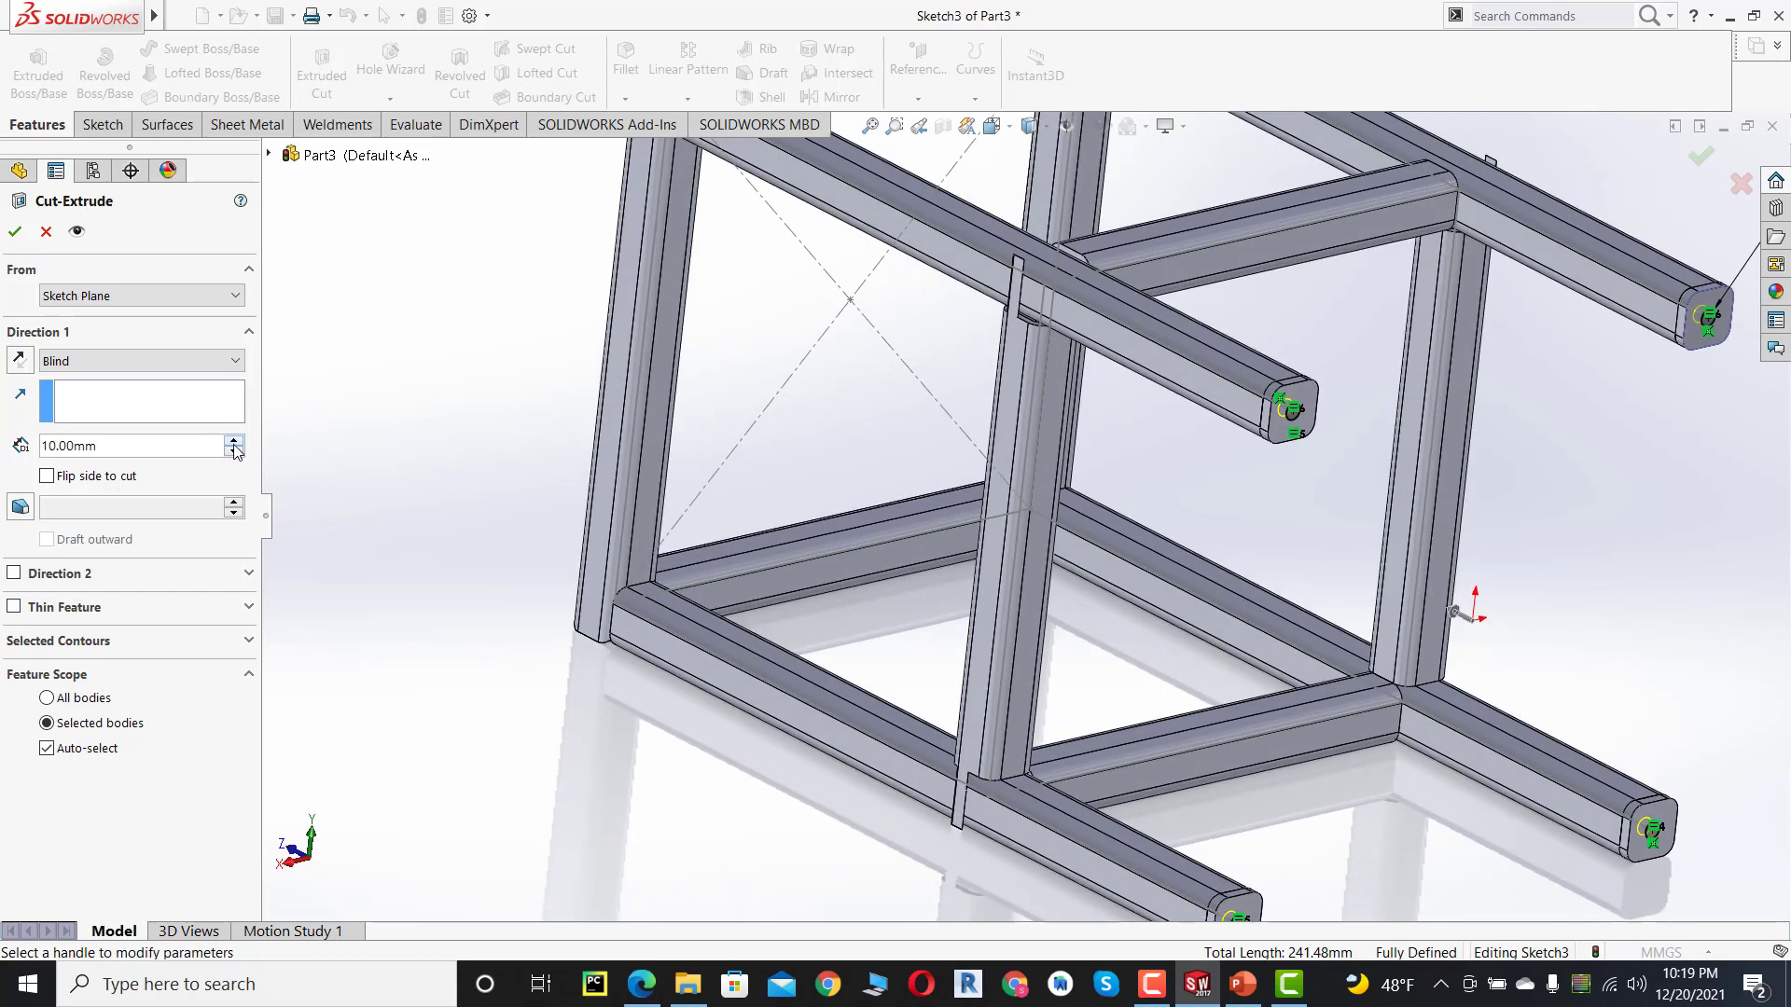
click(65, 370)
click(66, 370)
click(65, 371)
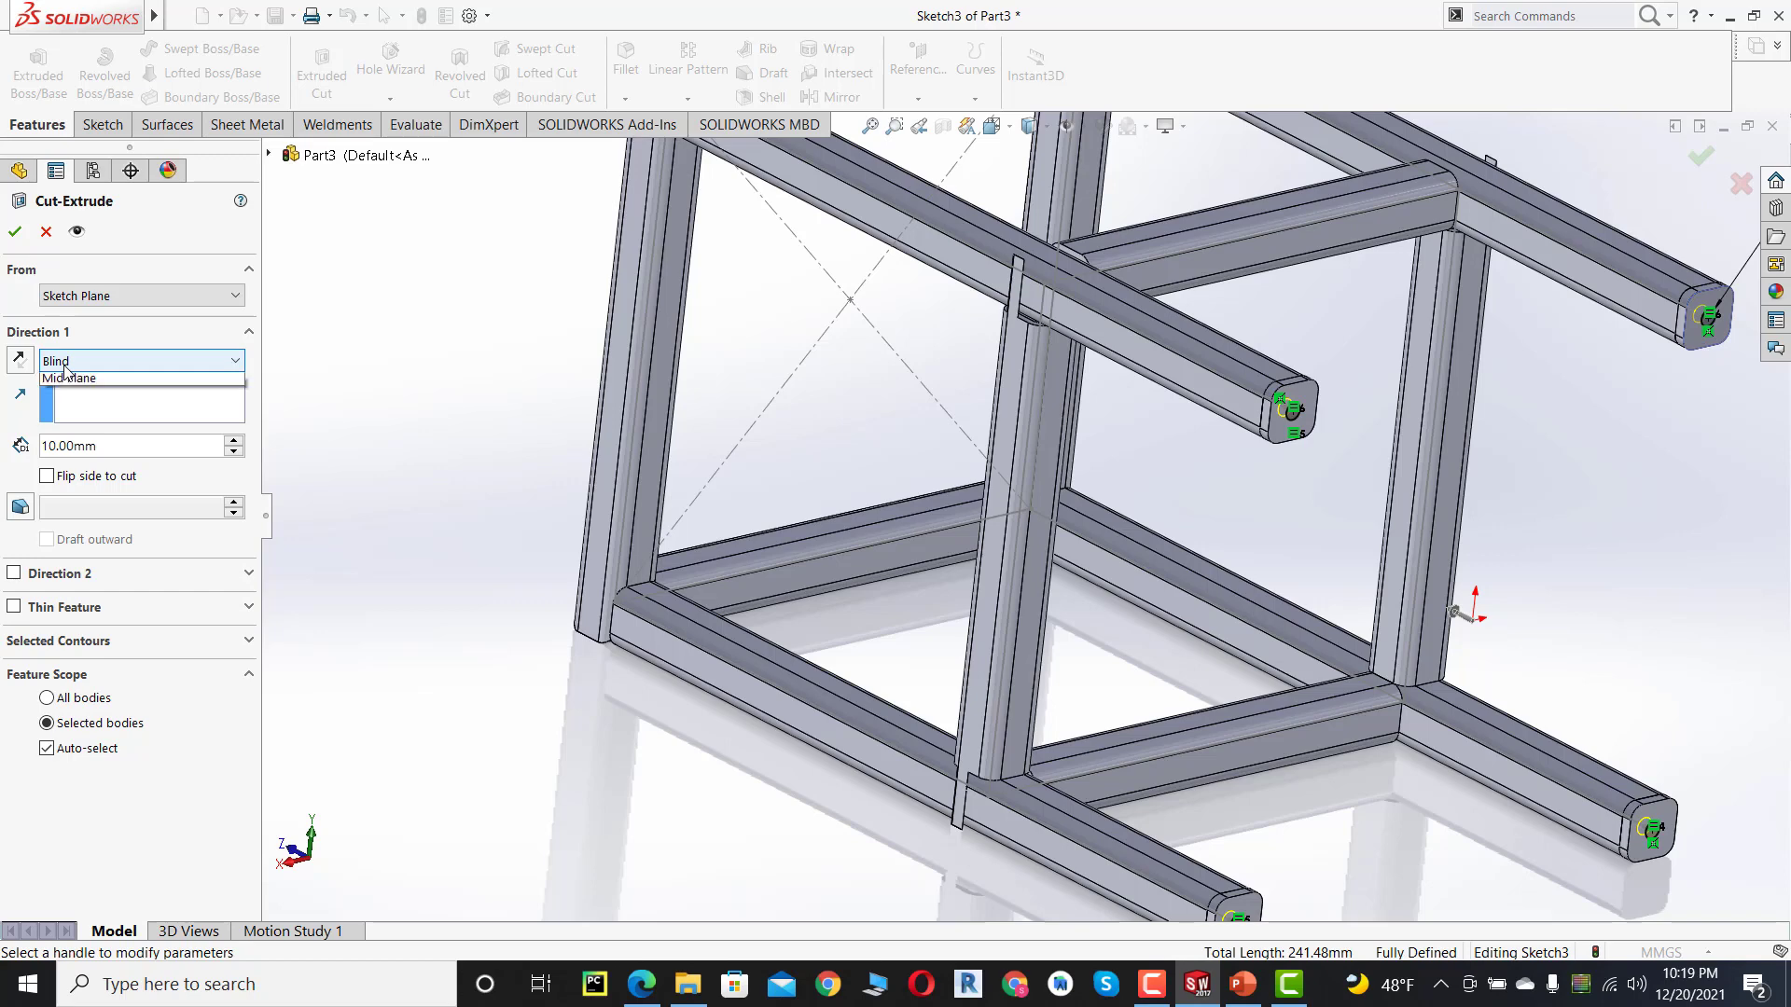
click(65, 371)
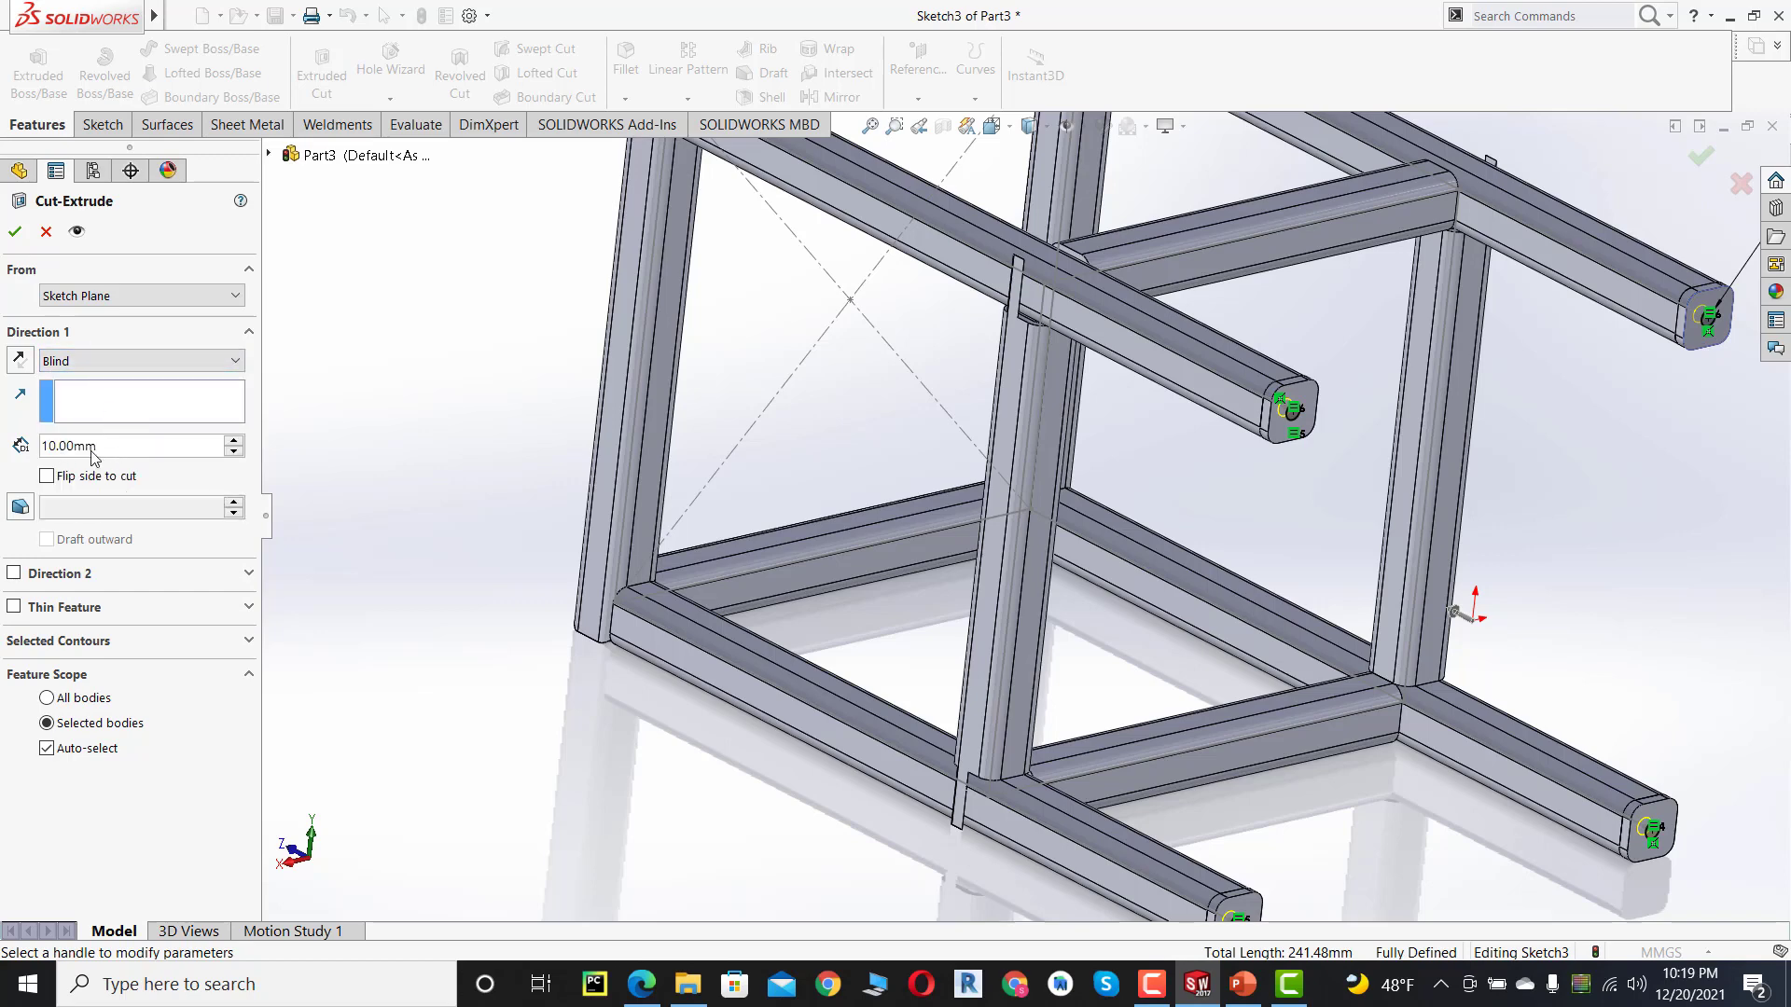
click(16, 233)
- Examine the drilled end plates, check frame.PDF, and inspect the whole frame from above, including its top square
click(1604, 438)
middle_drag(1605, 438, 1362, 445)
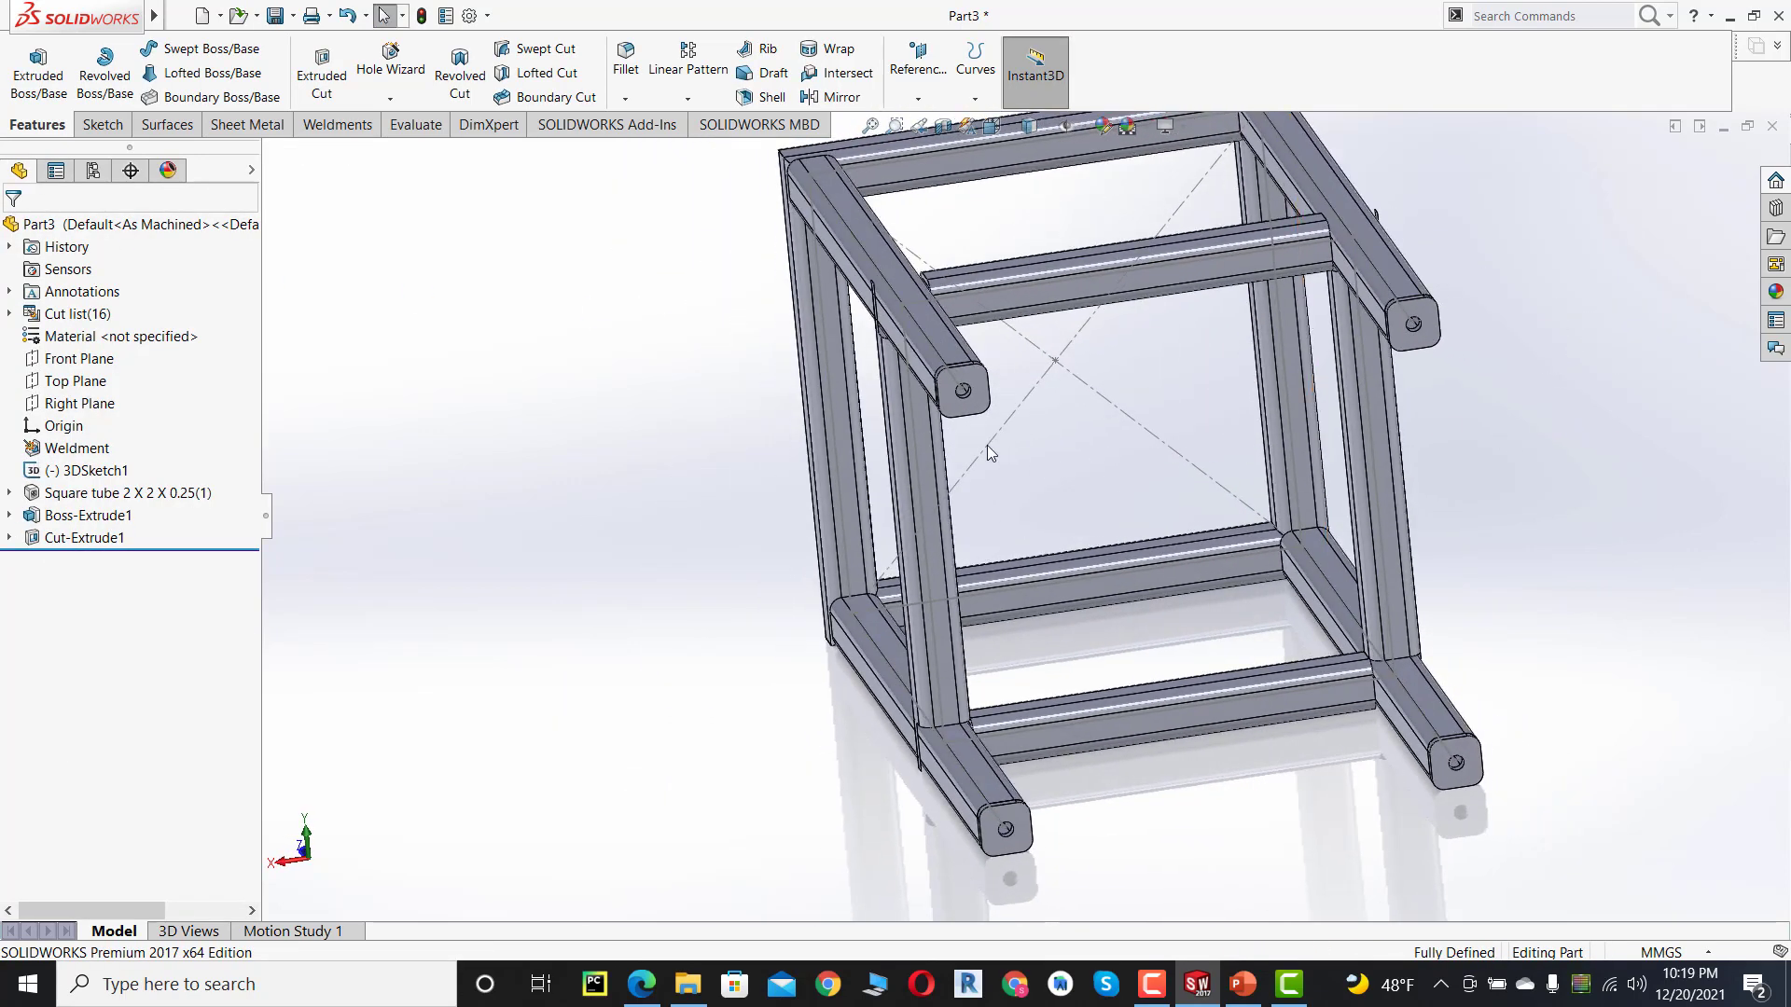
scroll(979, 412, down, 5)
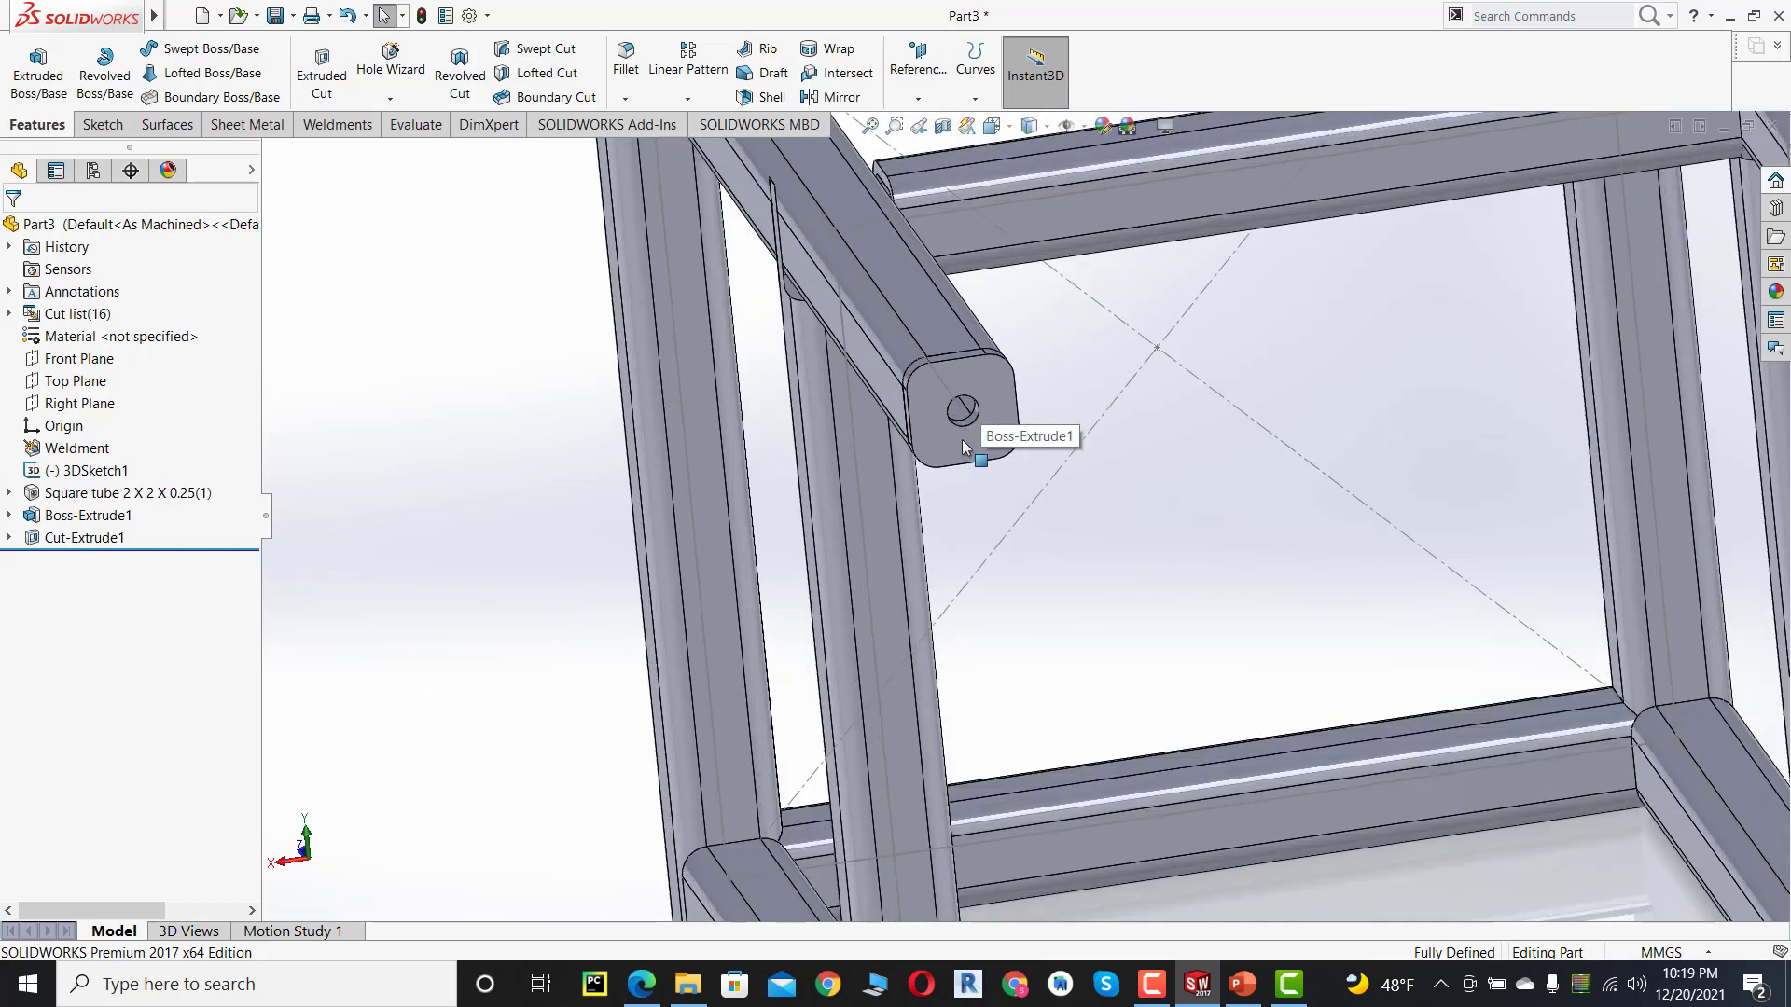
click(641, 992)
click(641, 992)
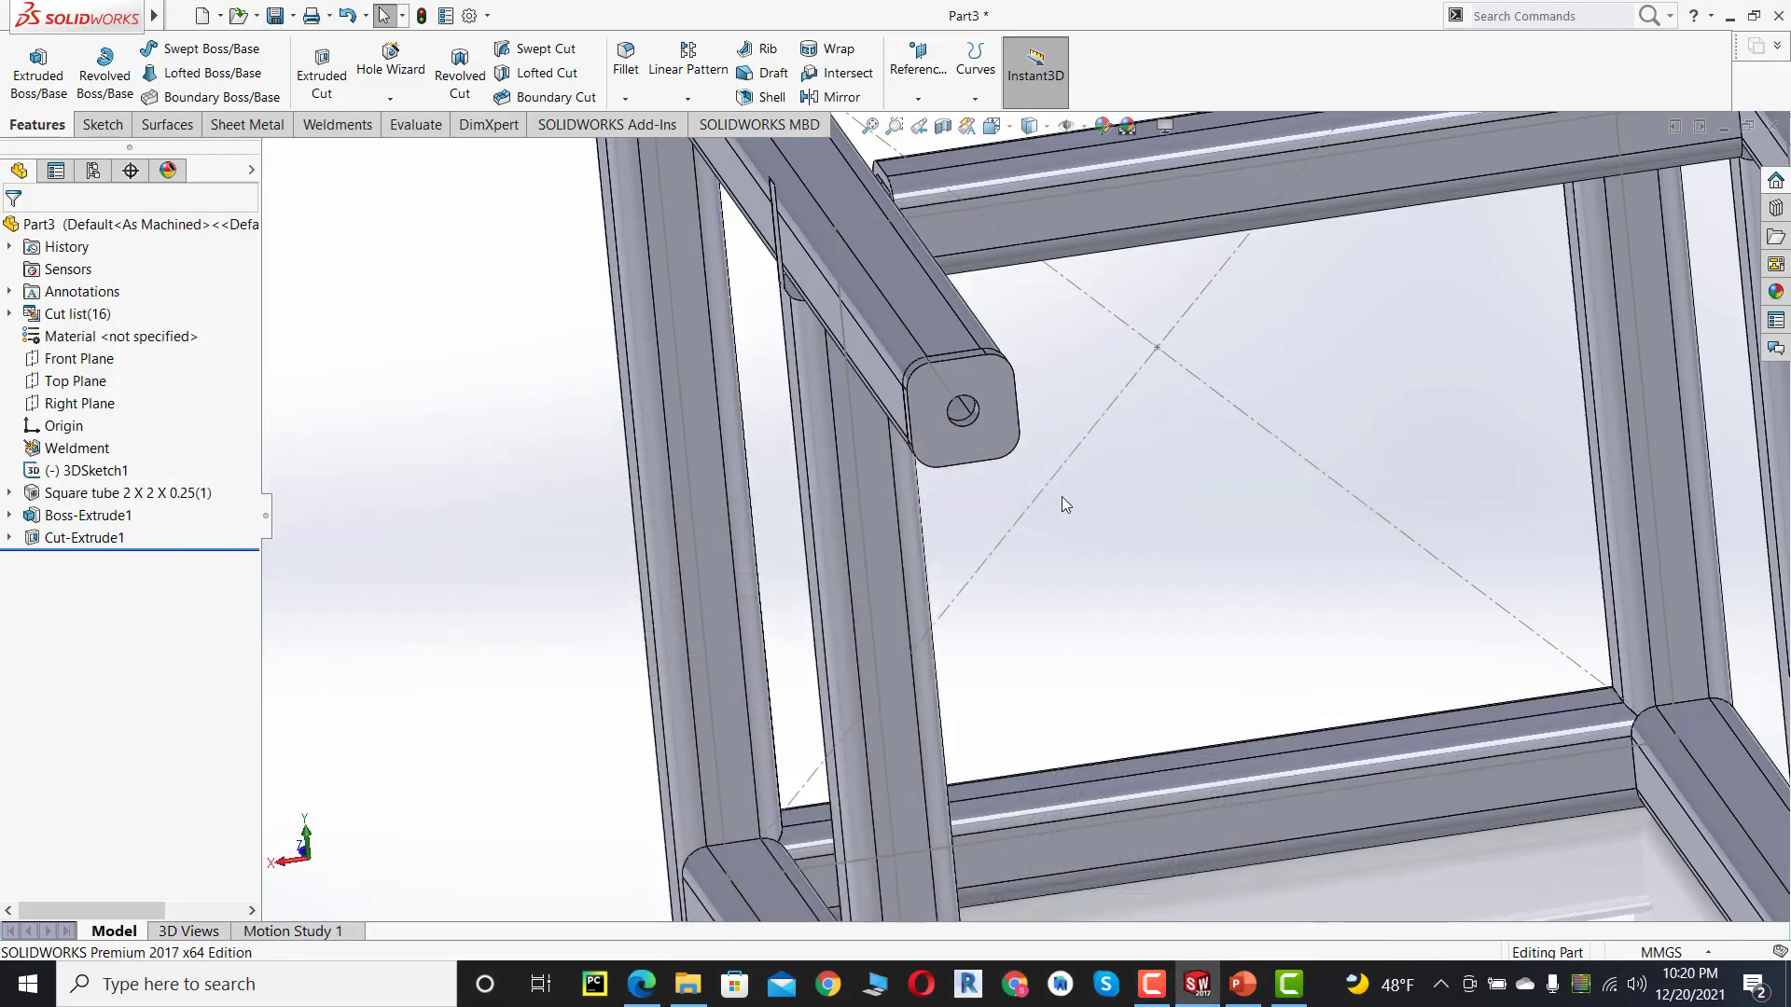
scroll(1061, 496, up, 5)
middle_drag(1071, 497, 1317, 432)
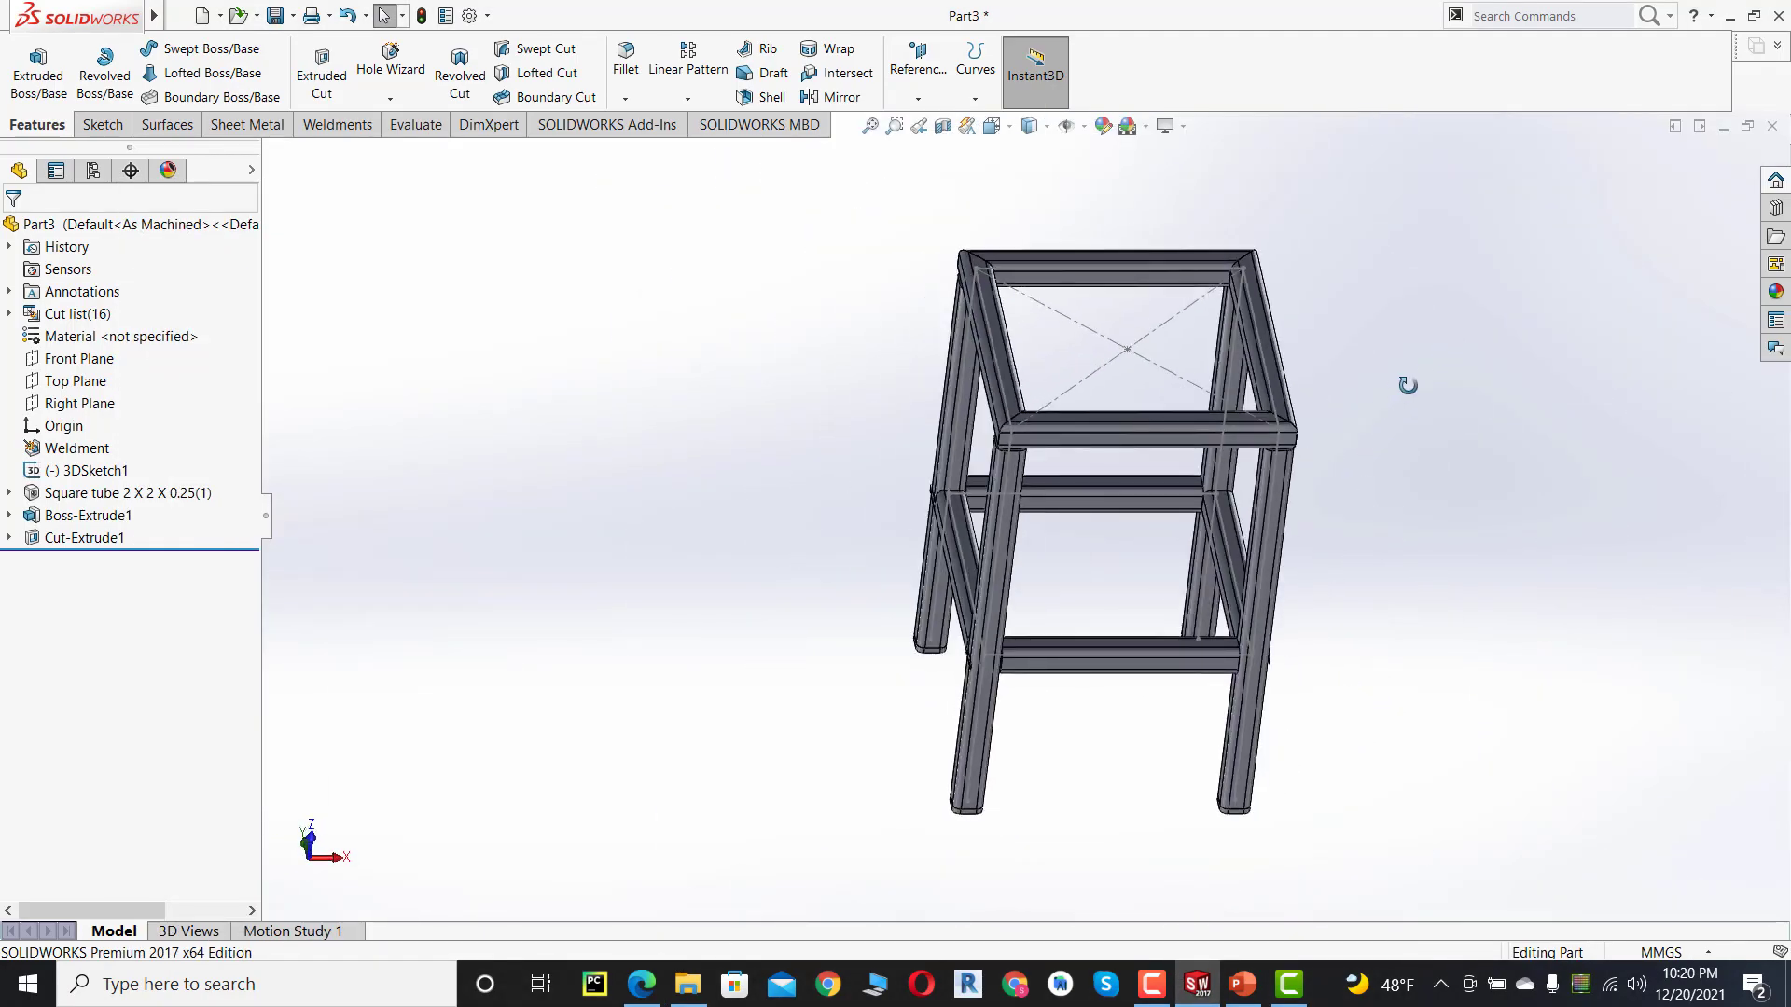
middle_drag(1407, 386, 1403, 421)
scroll(1144, 360, down, 1)
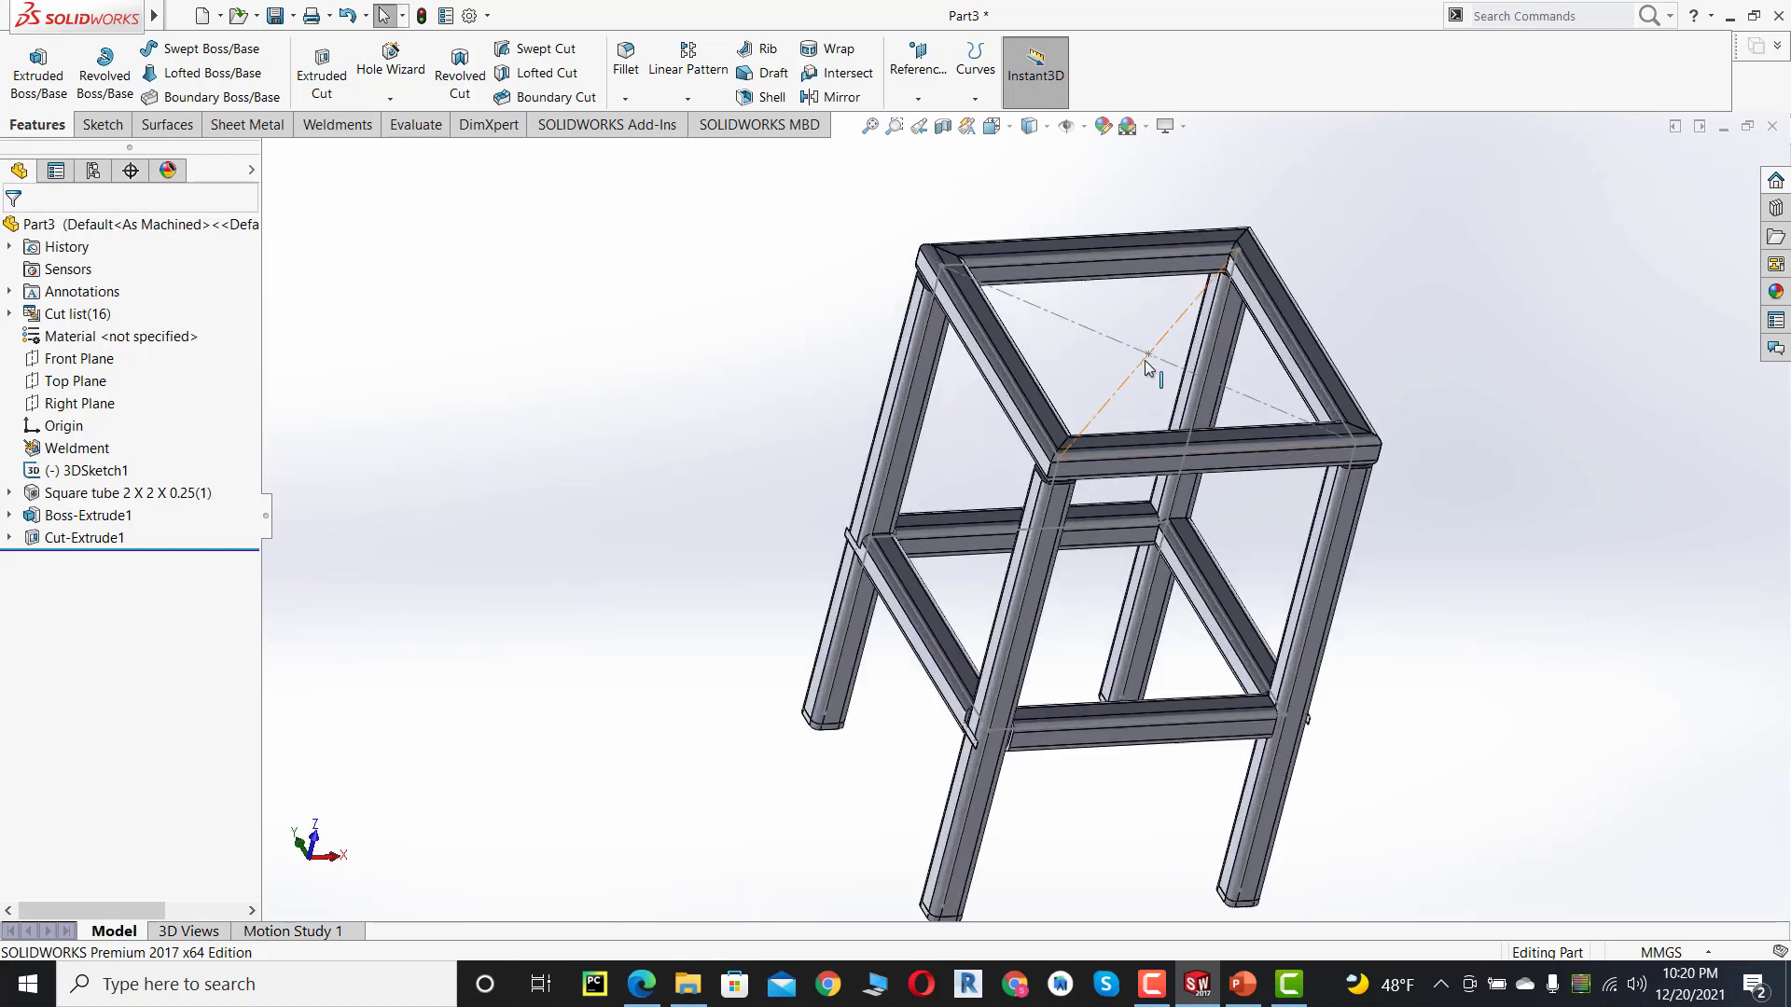
scroll(1146, 361, down, 8)
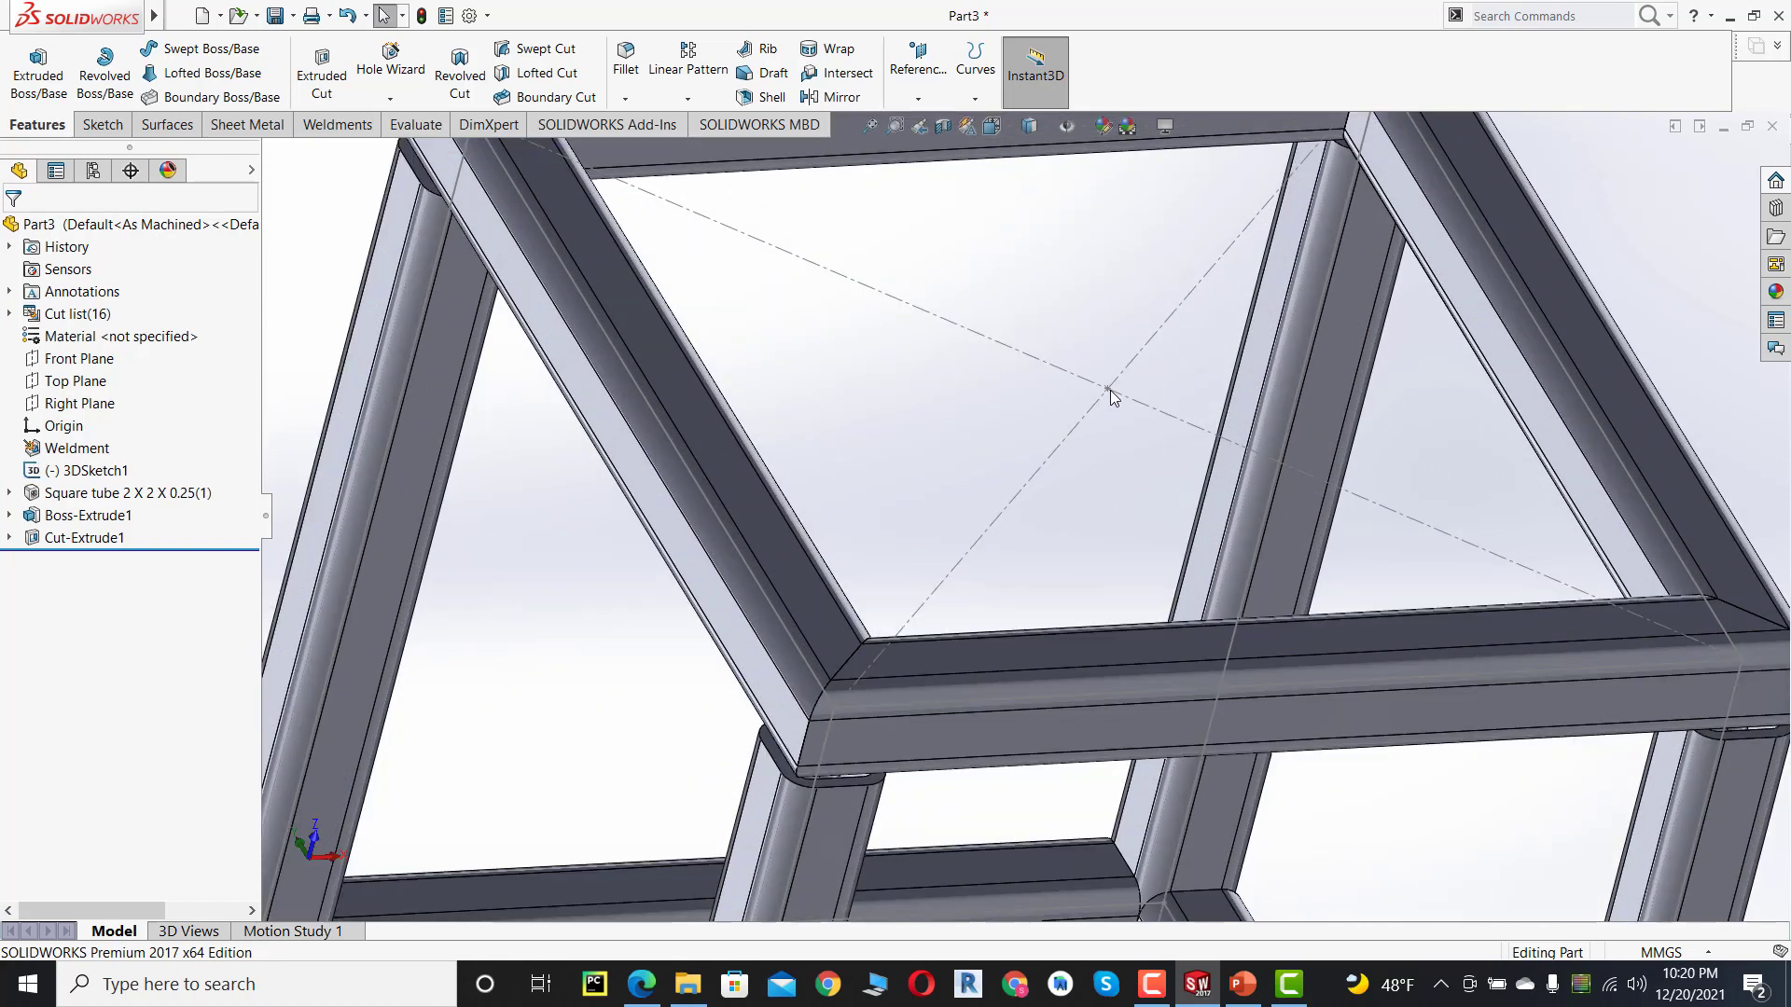
- Hide the 3D sketch of the frame so only the weldment members show, and check the whole frame
right_click(1120, 396)
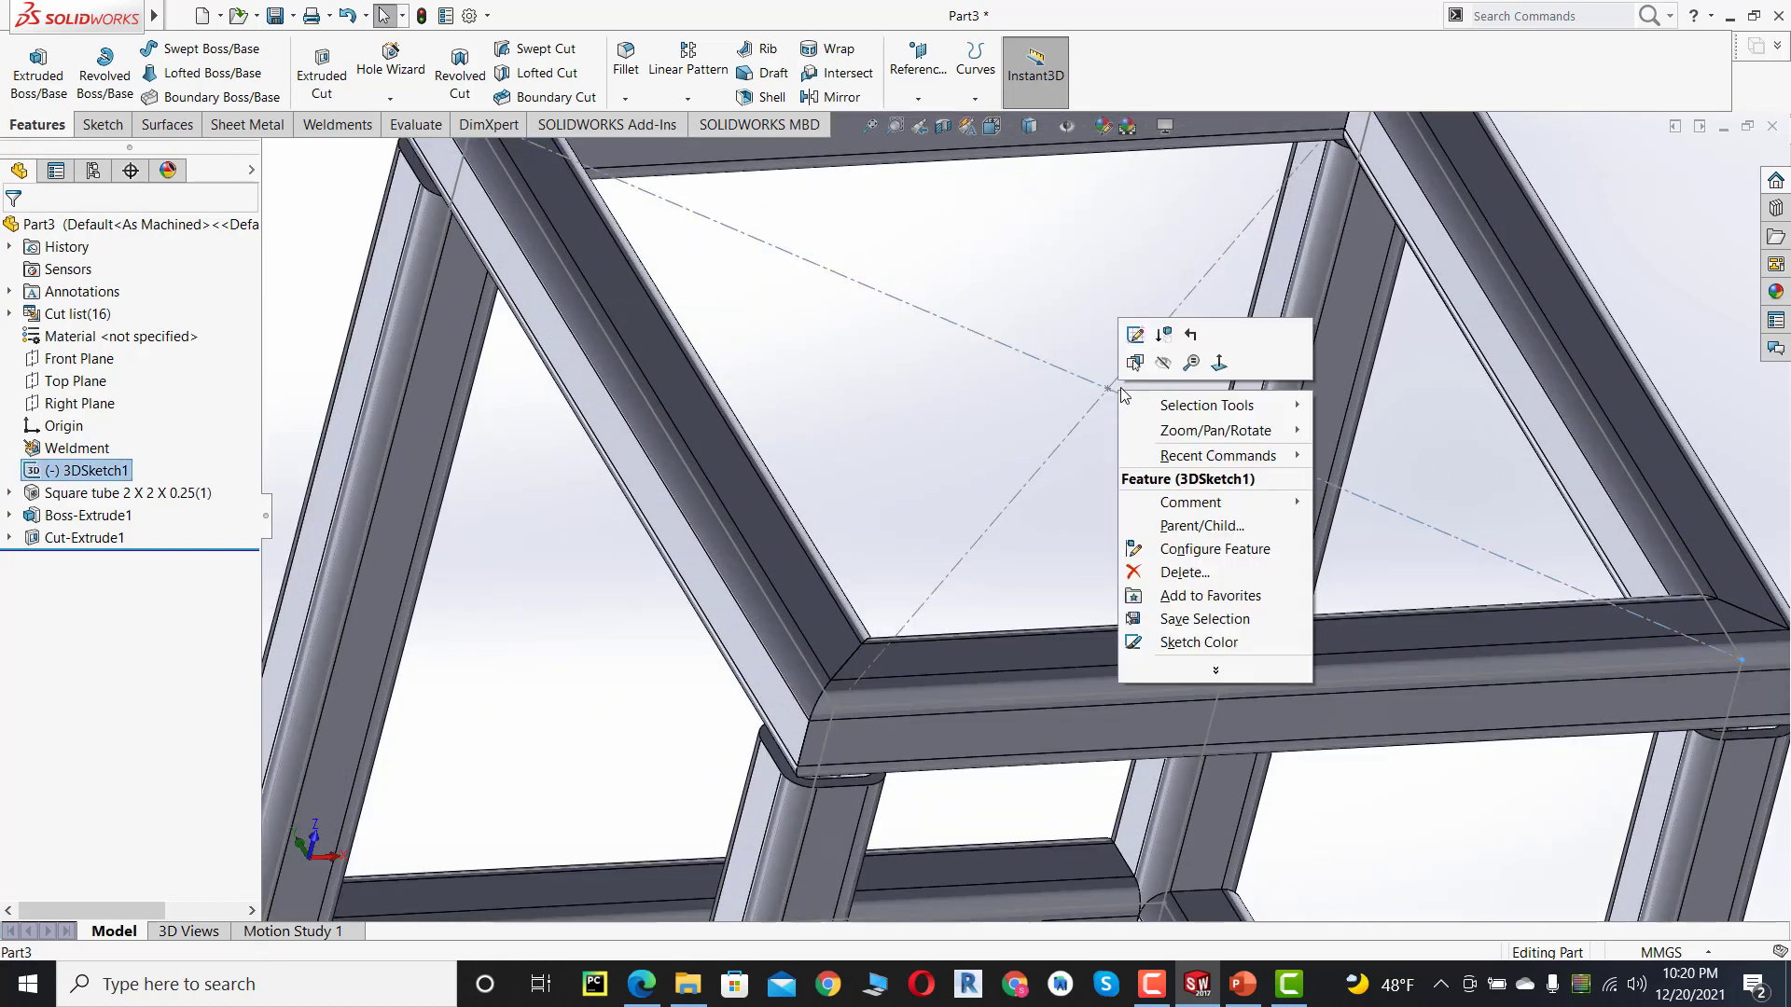
click(1162, 364)
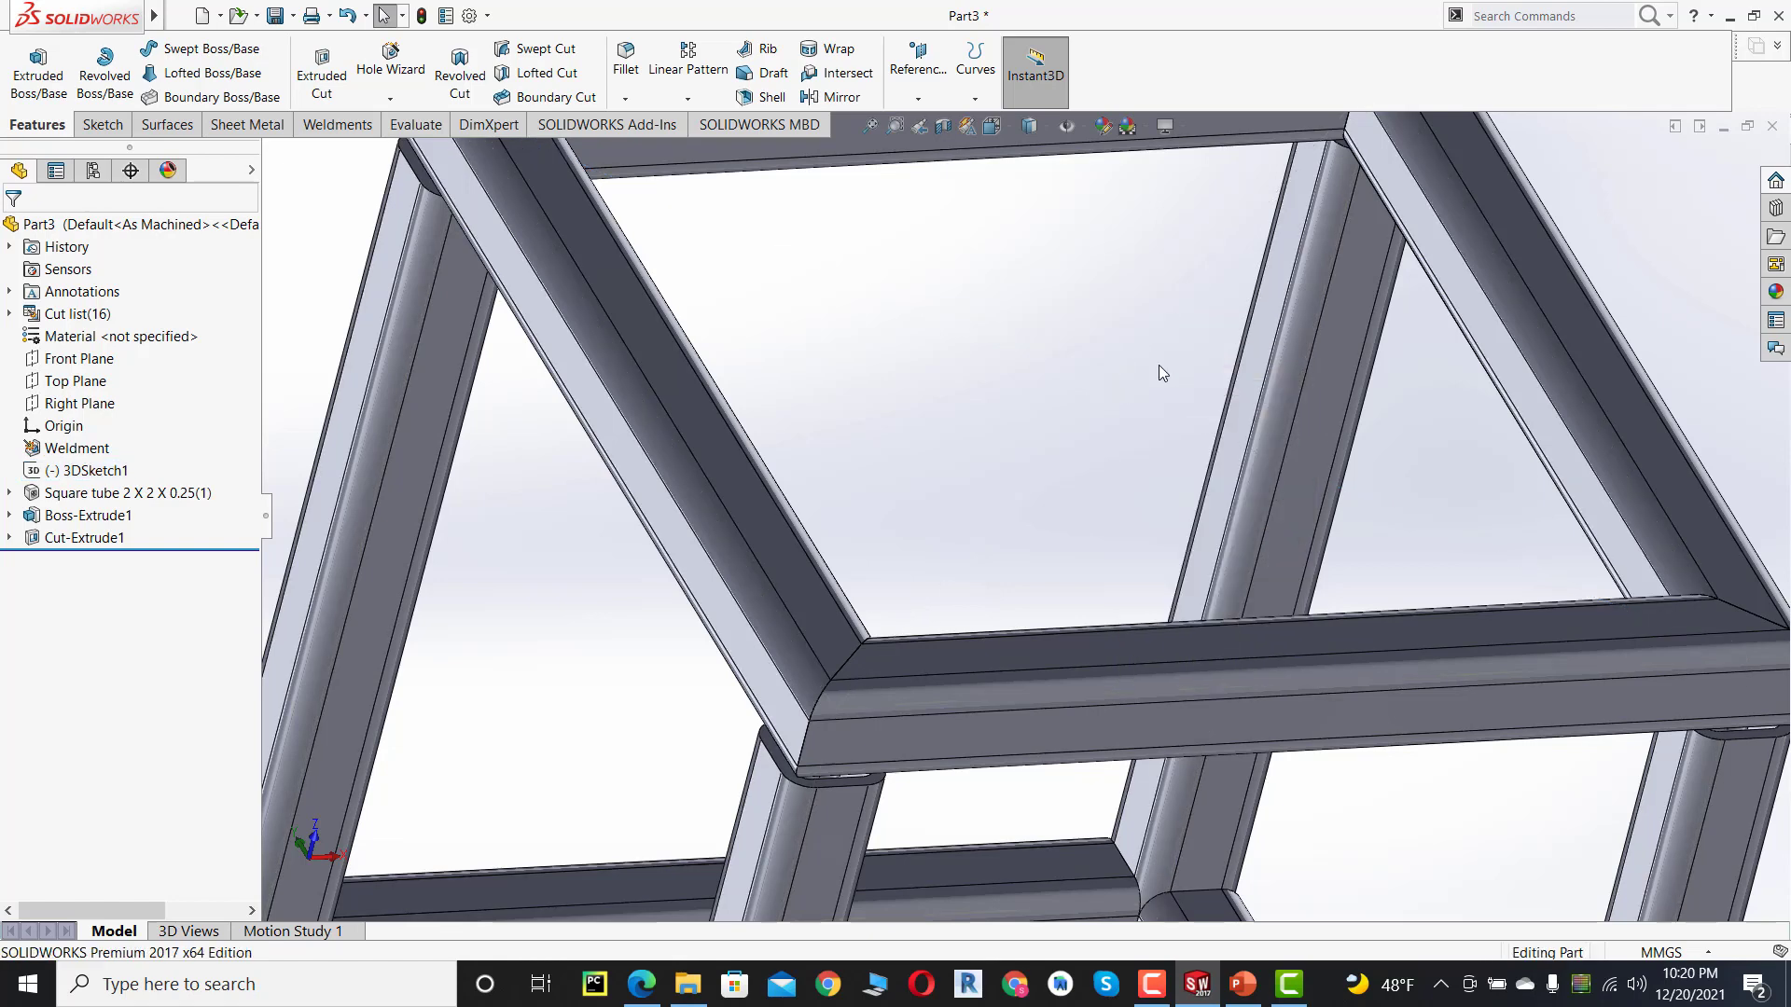
scroll(1158, 381, up, 6)
scroll(1159, 382, up, 3)
mouse_move(1166, 399)
middle_down()
mouse_move(1218, 384)
mouse_move(1164, 416)
mouse_move(1188, 327)
mouse_move(1203, 360)
mouse_move(1143, 388)
mouse_move(1173, 393)
mouse_move(1168, 361)
mouse_move(1143, 371)
mouse_move(1164, 364)
mouse_move(1163, 388)
middle_up()
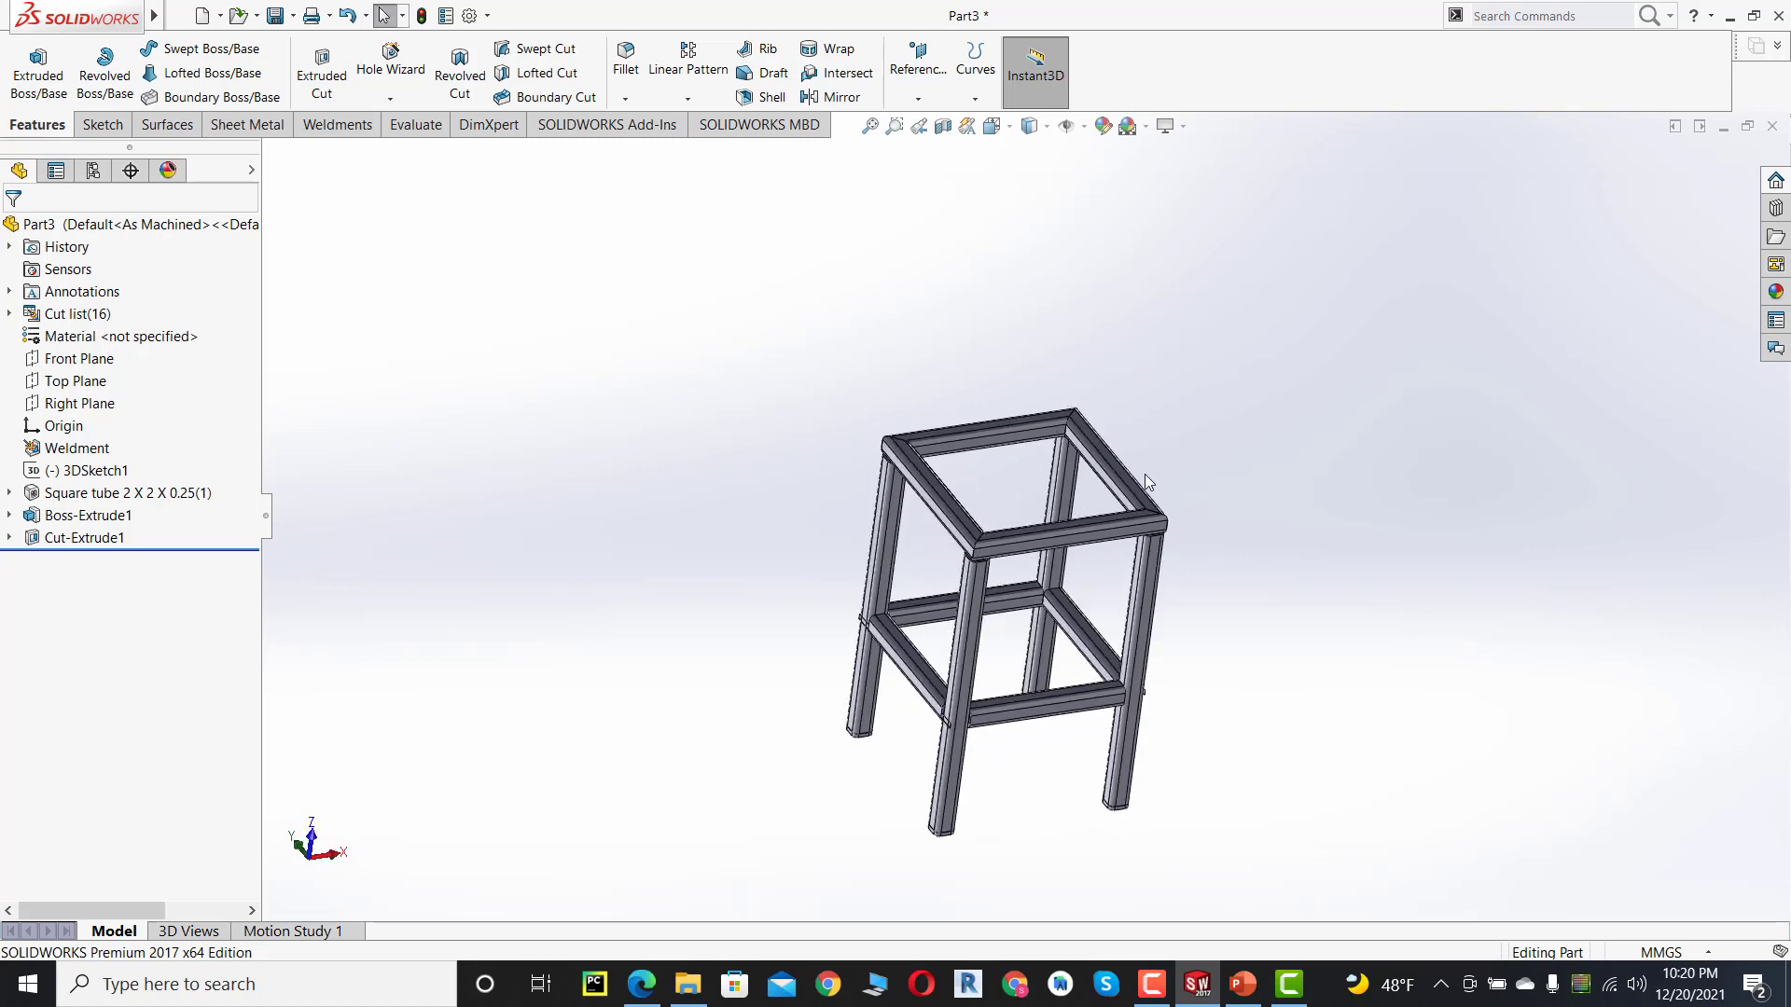
scroll(1145, 476, down, 1)
scroll(1145, 474, up, 1)
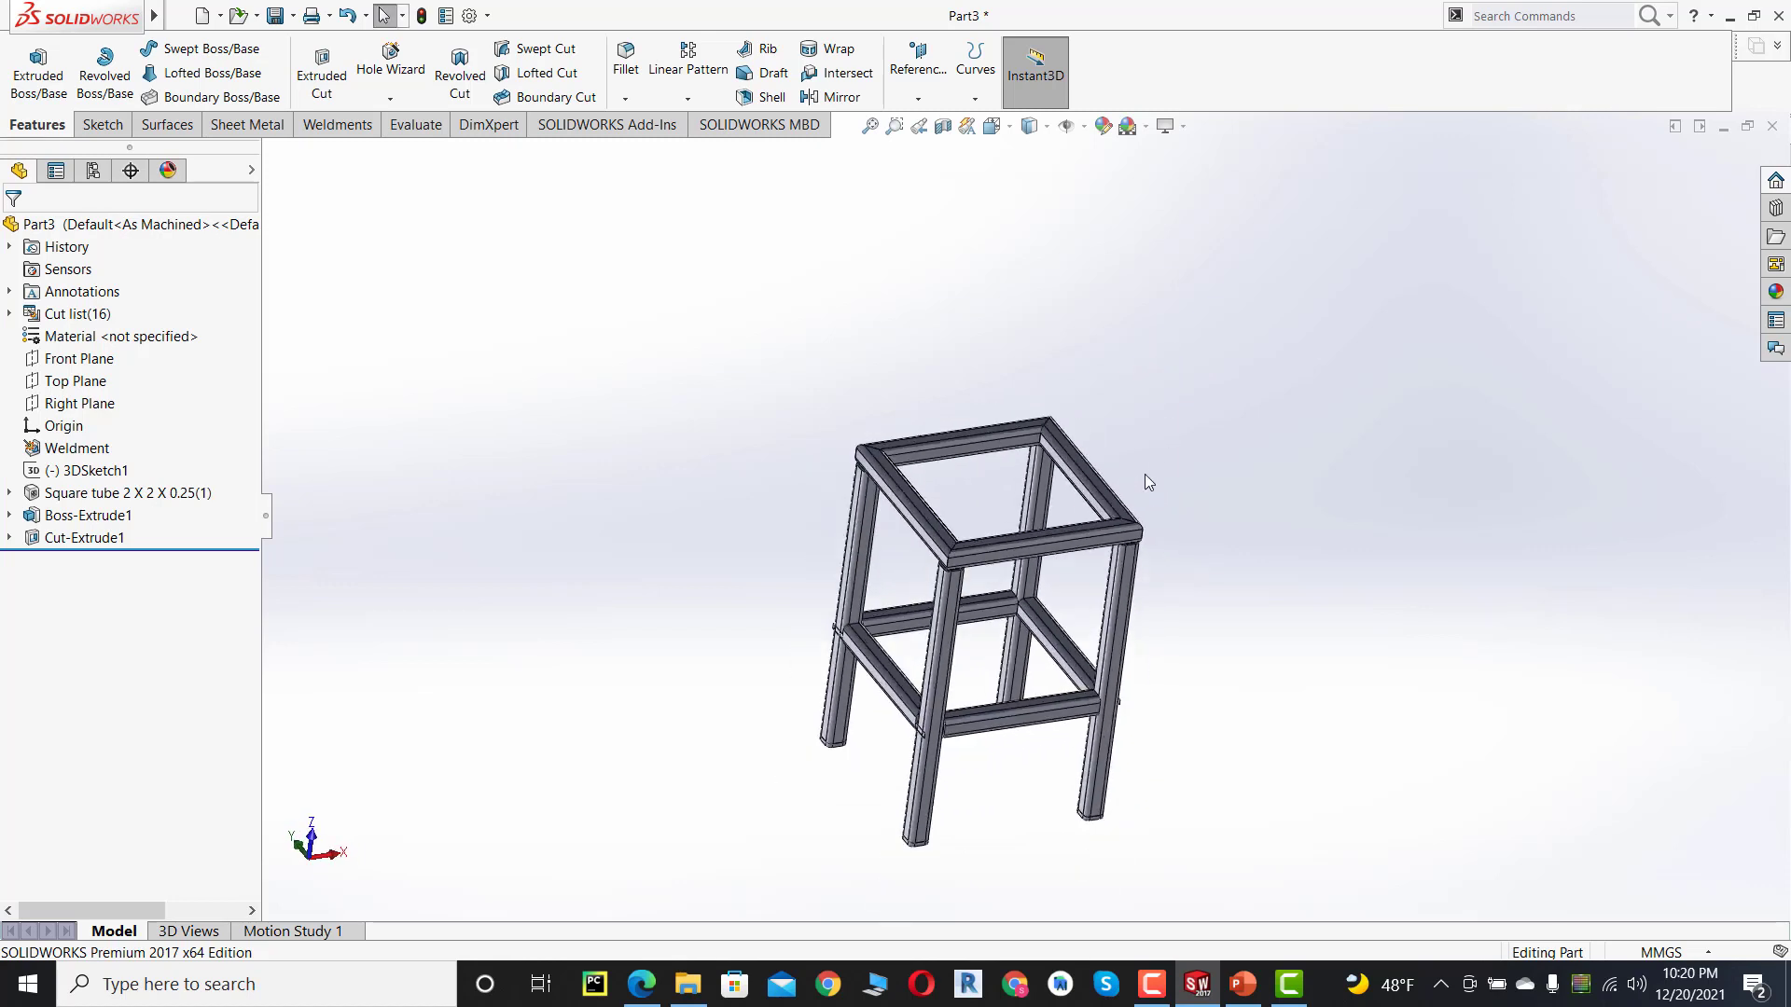
- Start saving the part, create a folder named "rotary table" in Auto align and pick and place machine, and open it
click(277, 16)
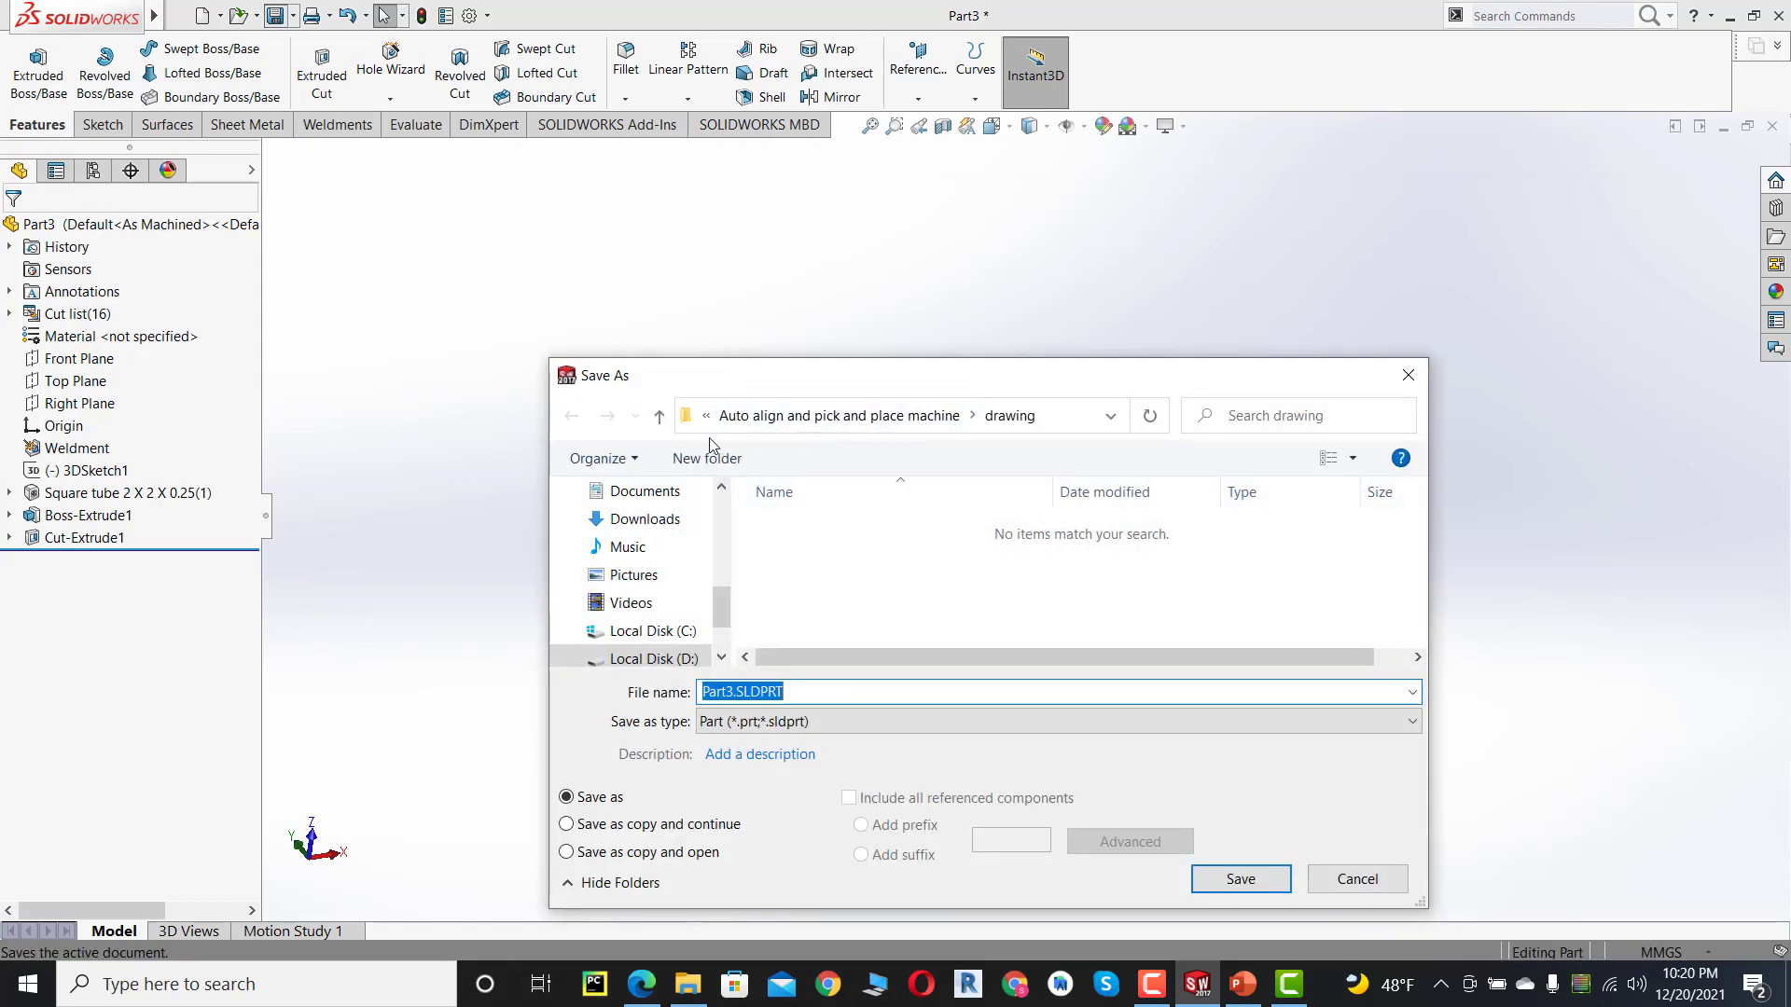
click(665, 422)
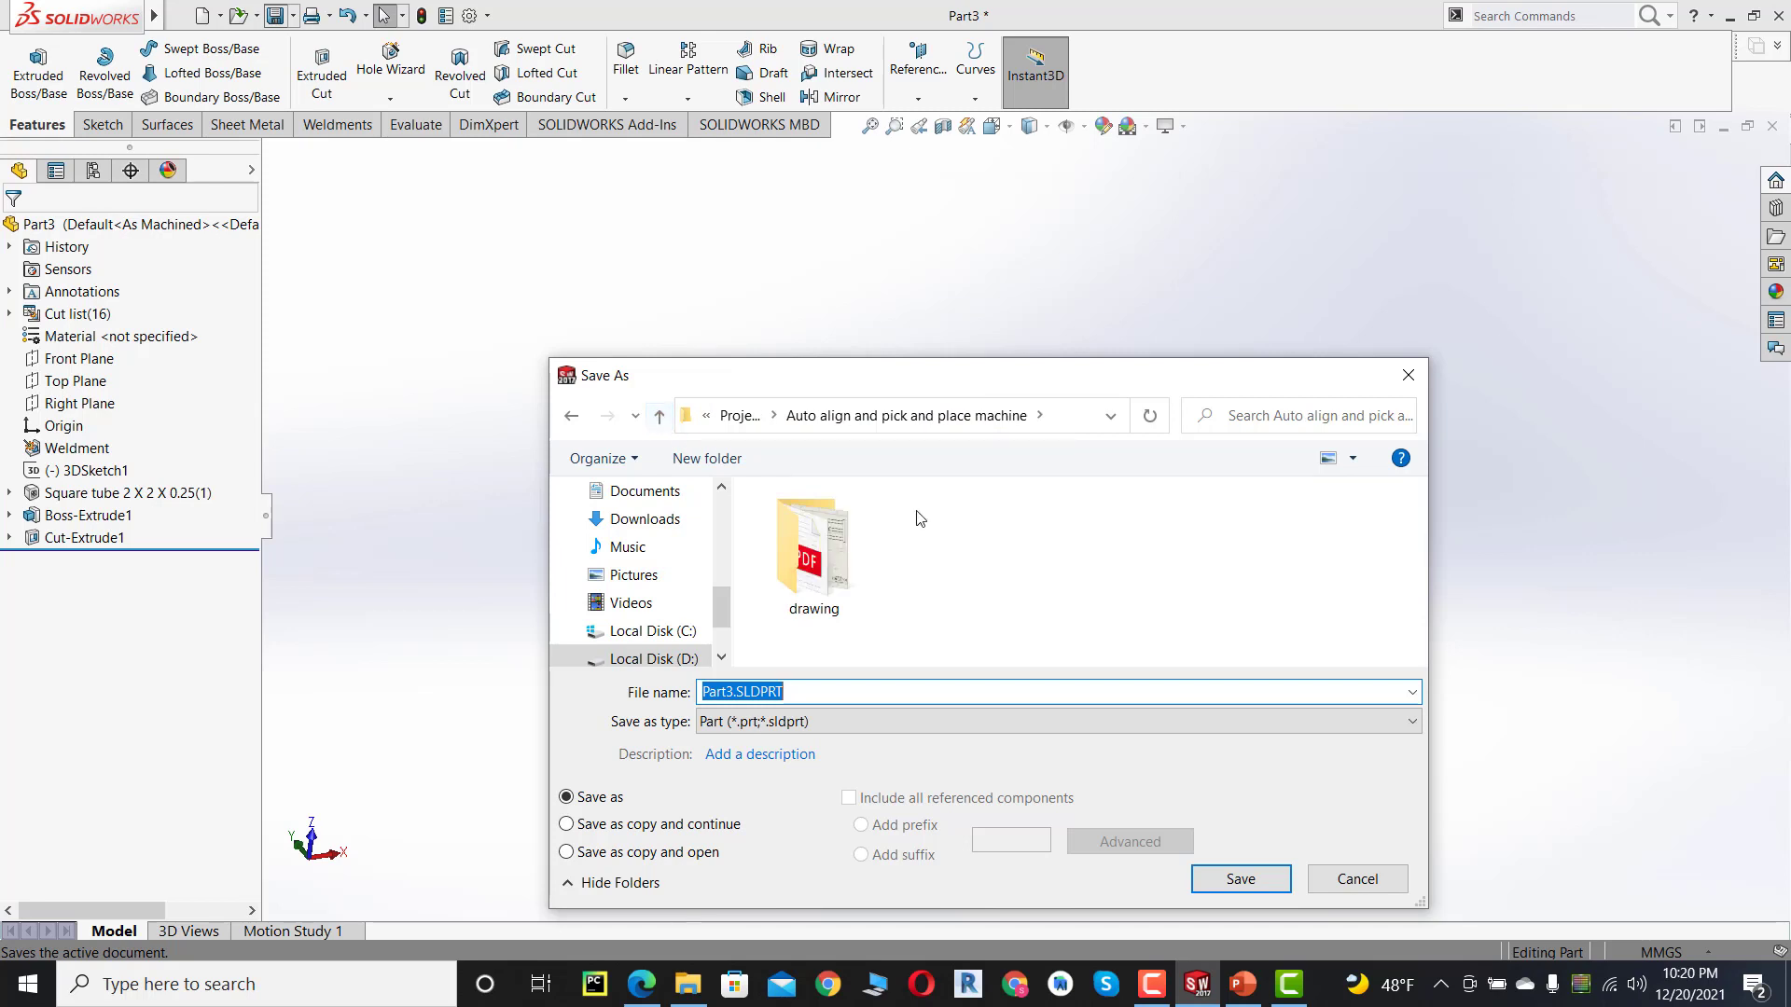
click(707, 458)
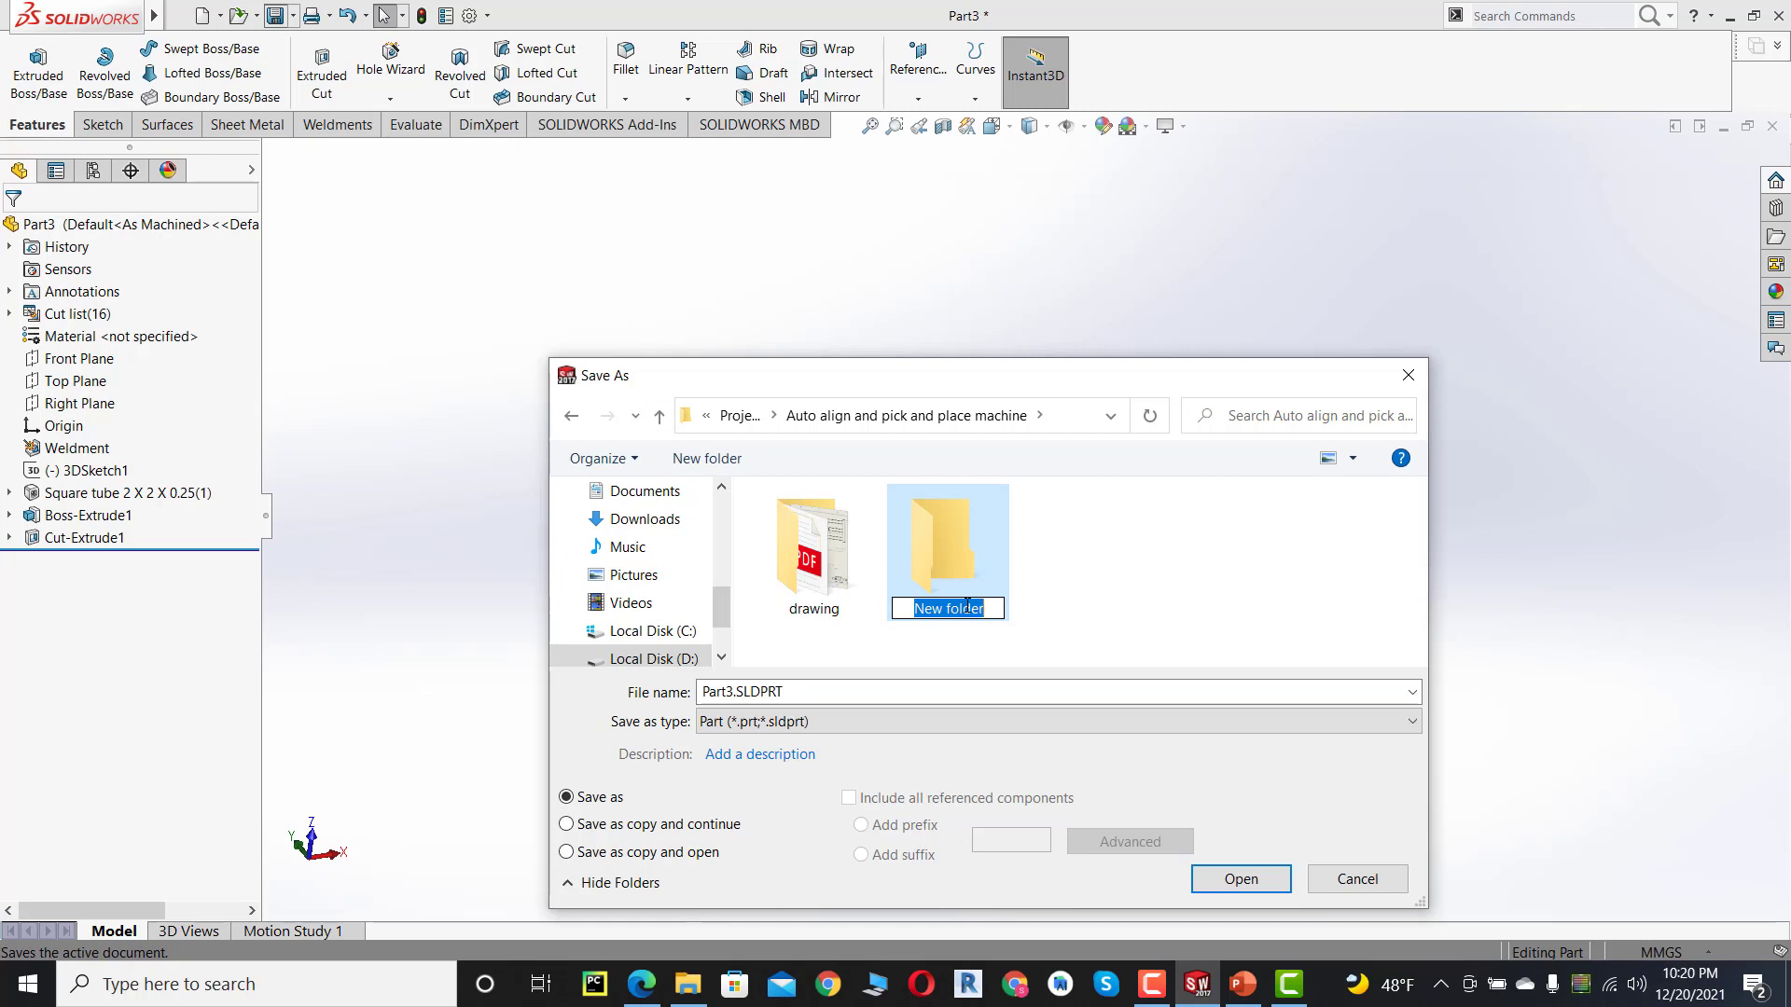
text(rota)
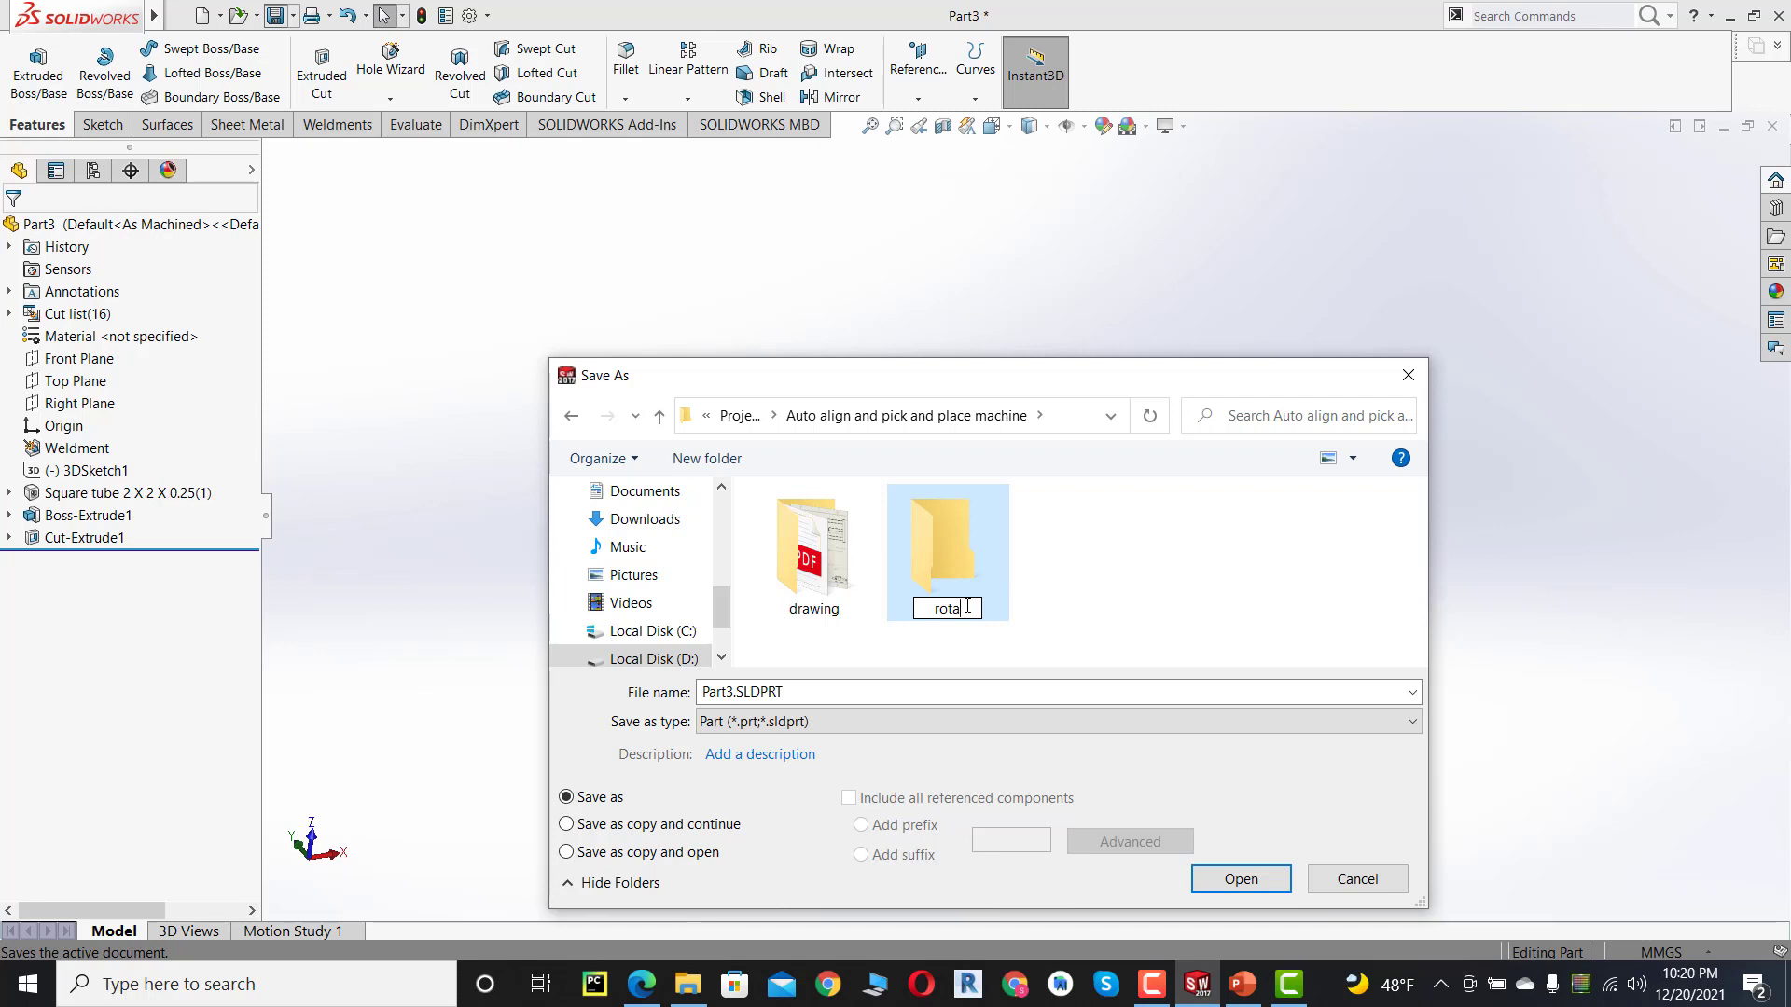
text(ry table)
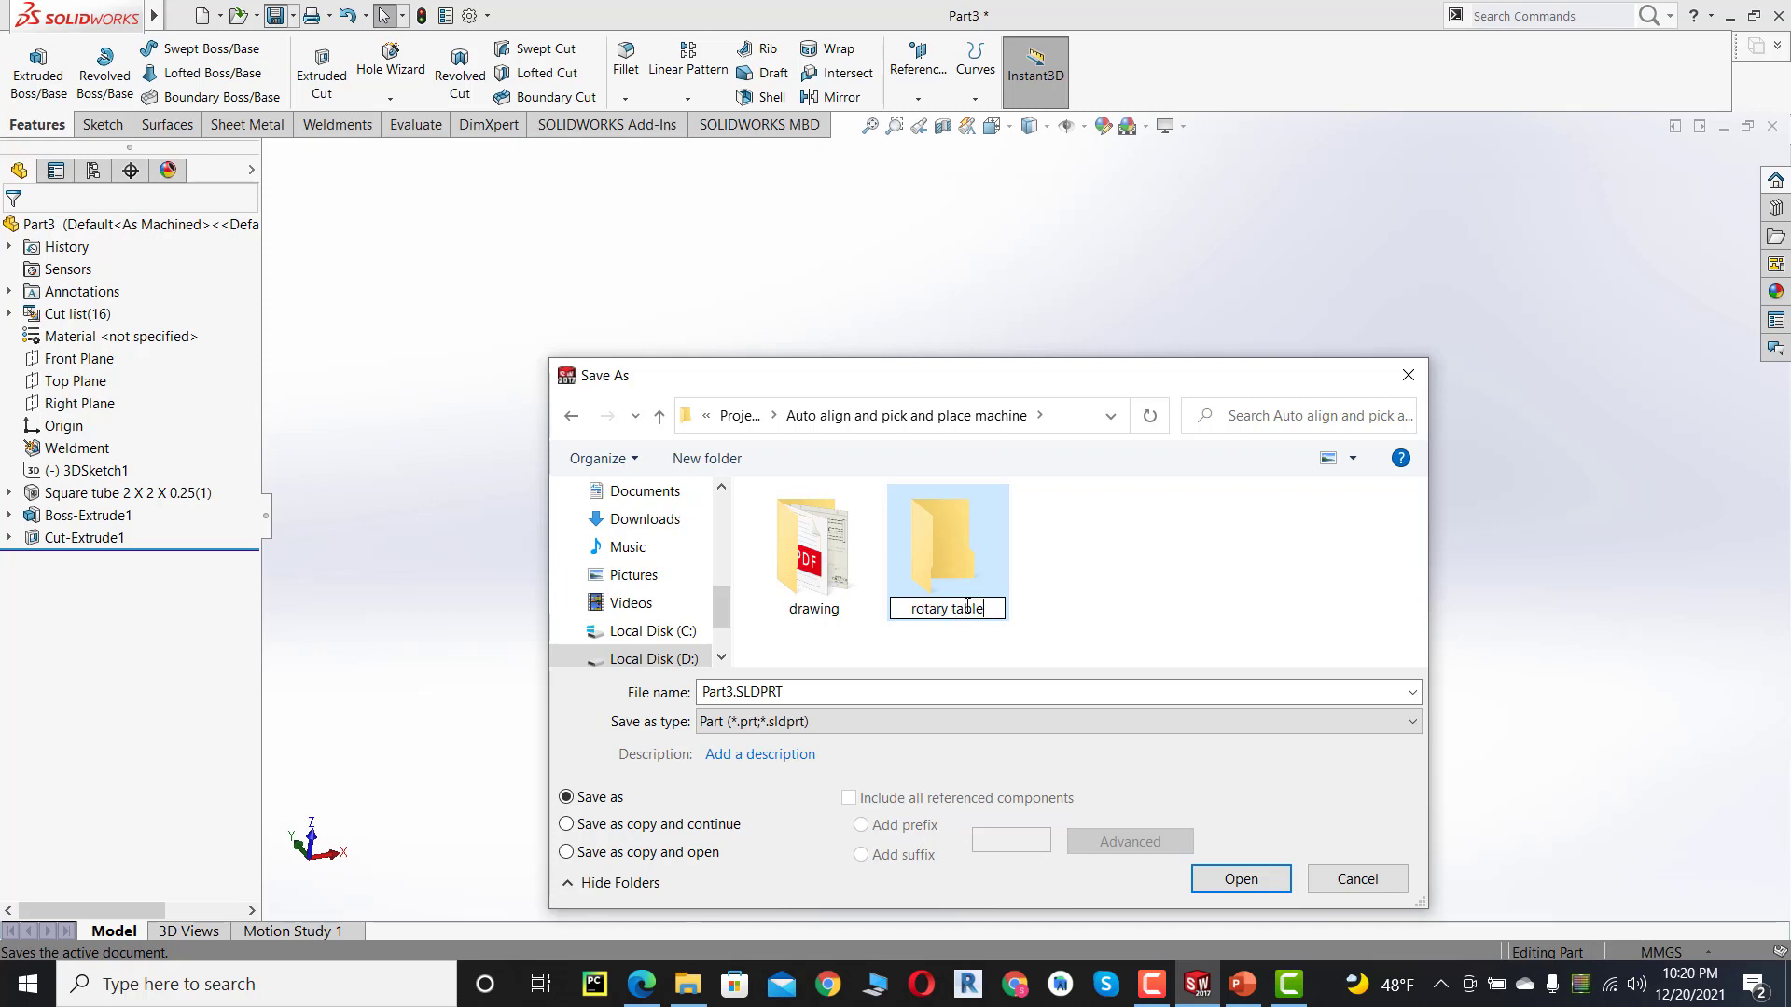
key(Return)
double_click(968, 606)
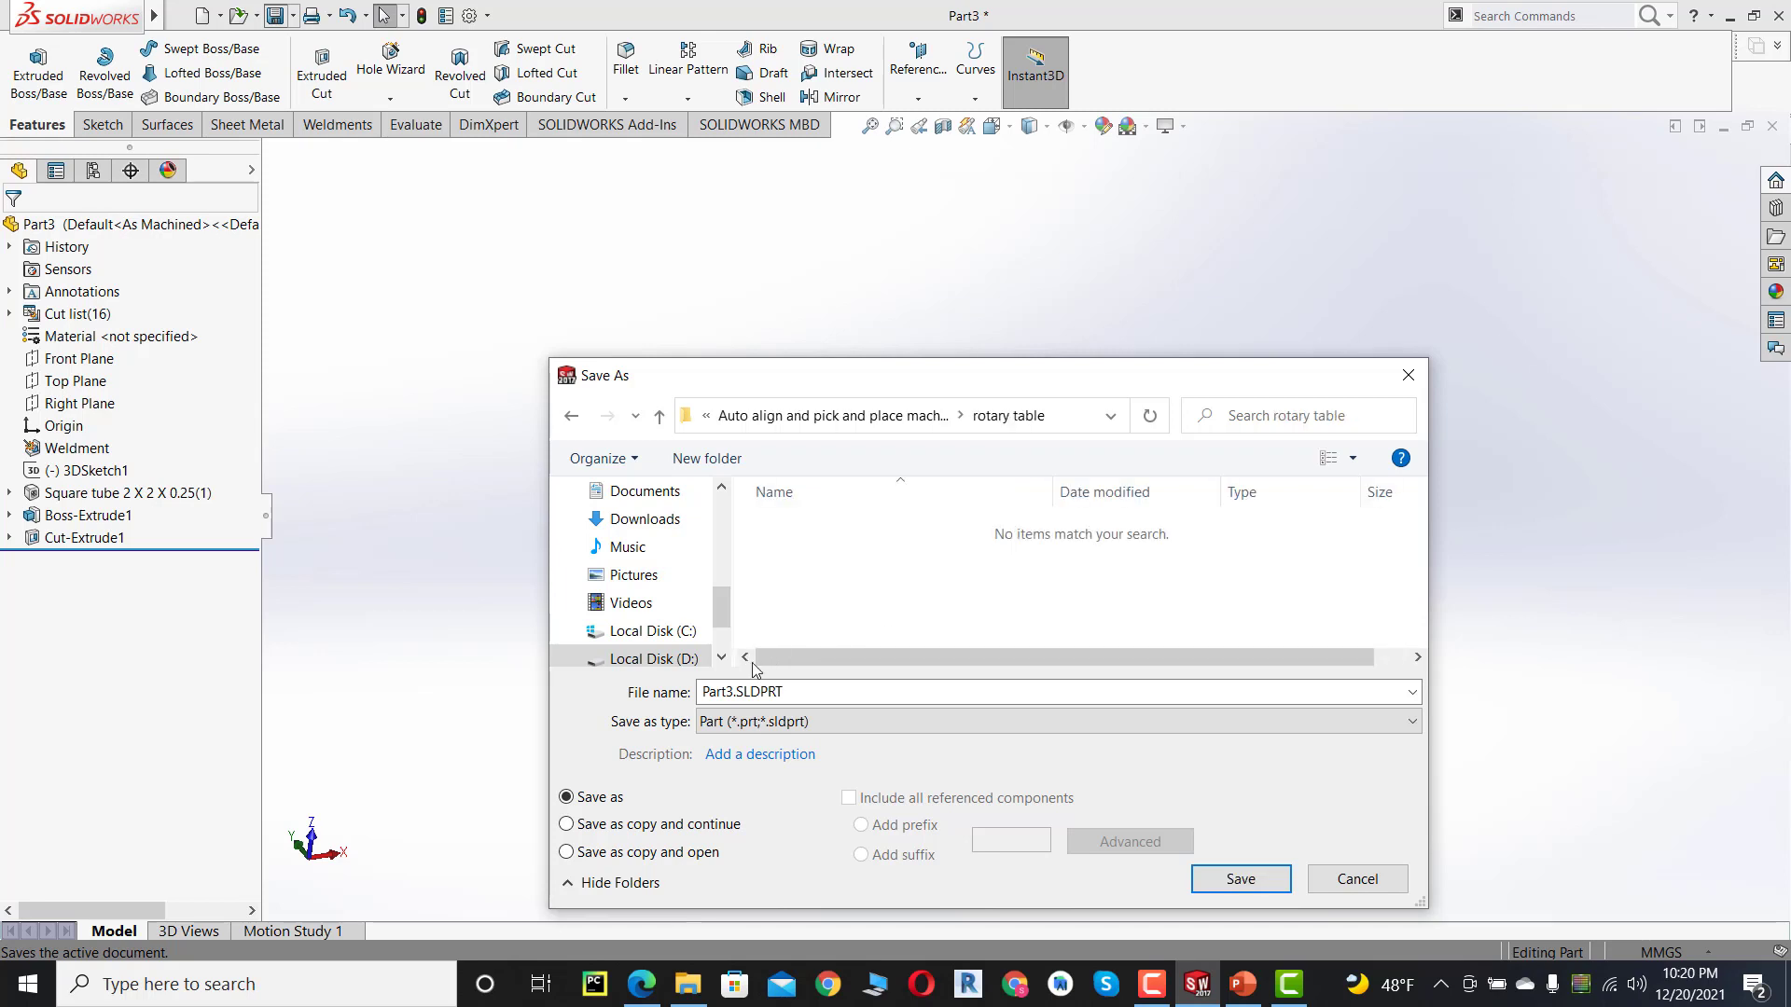
- Name the part file "frame" and save it in the rotary table folder
double_click(711, 692)
text(R)
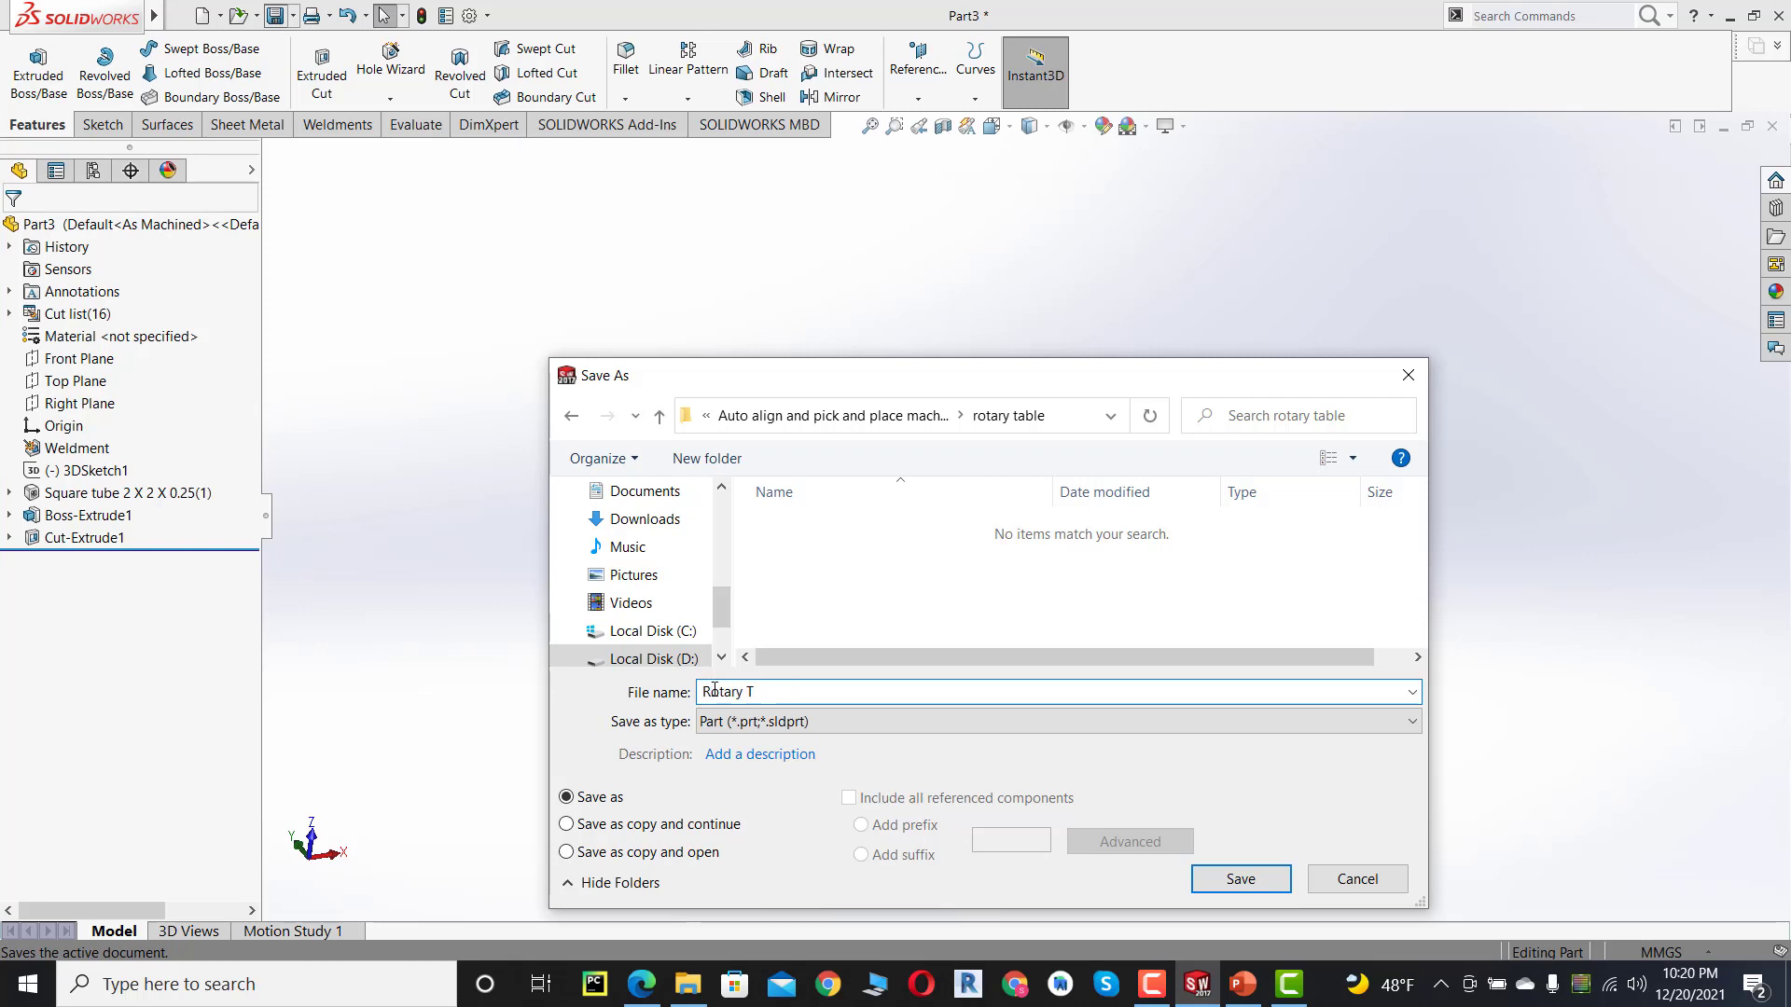
text(otary T)
key(BackSpace)
key(BackSpace)
key(BackSpace)
key(BackSpace)
key(BackSpace)
key(BackSpace)
key(BackSpace)
key(BackSpace)
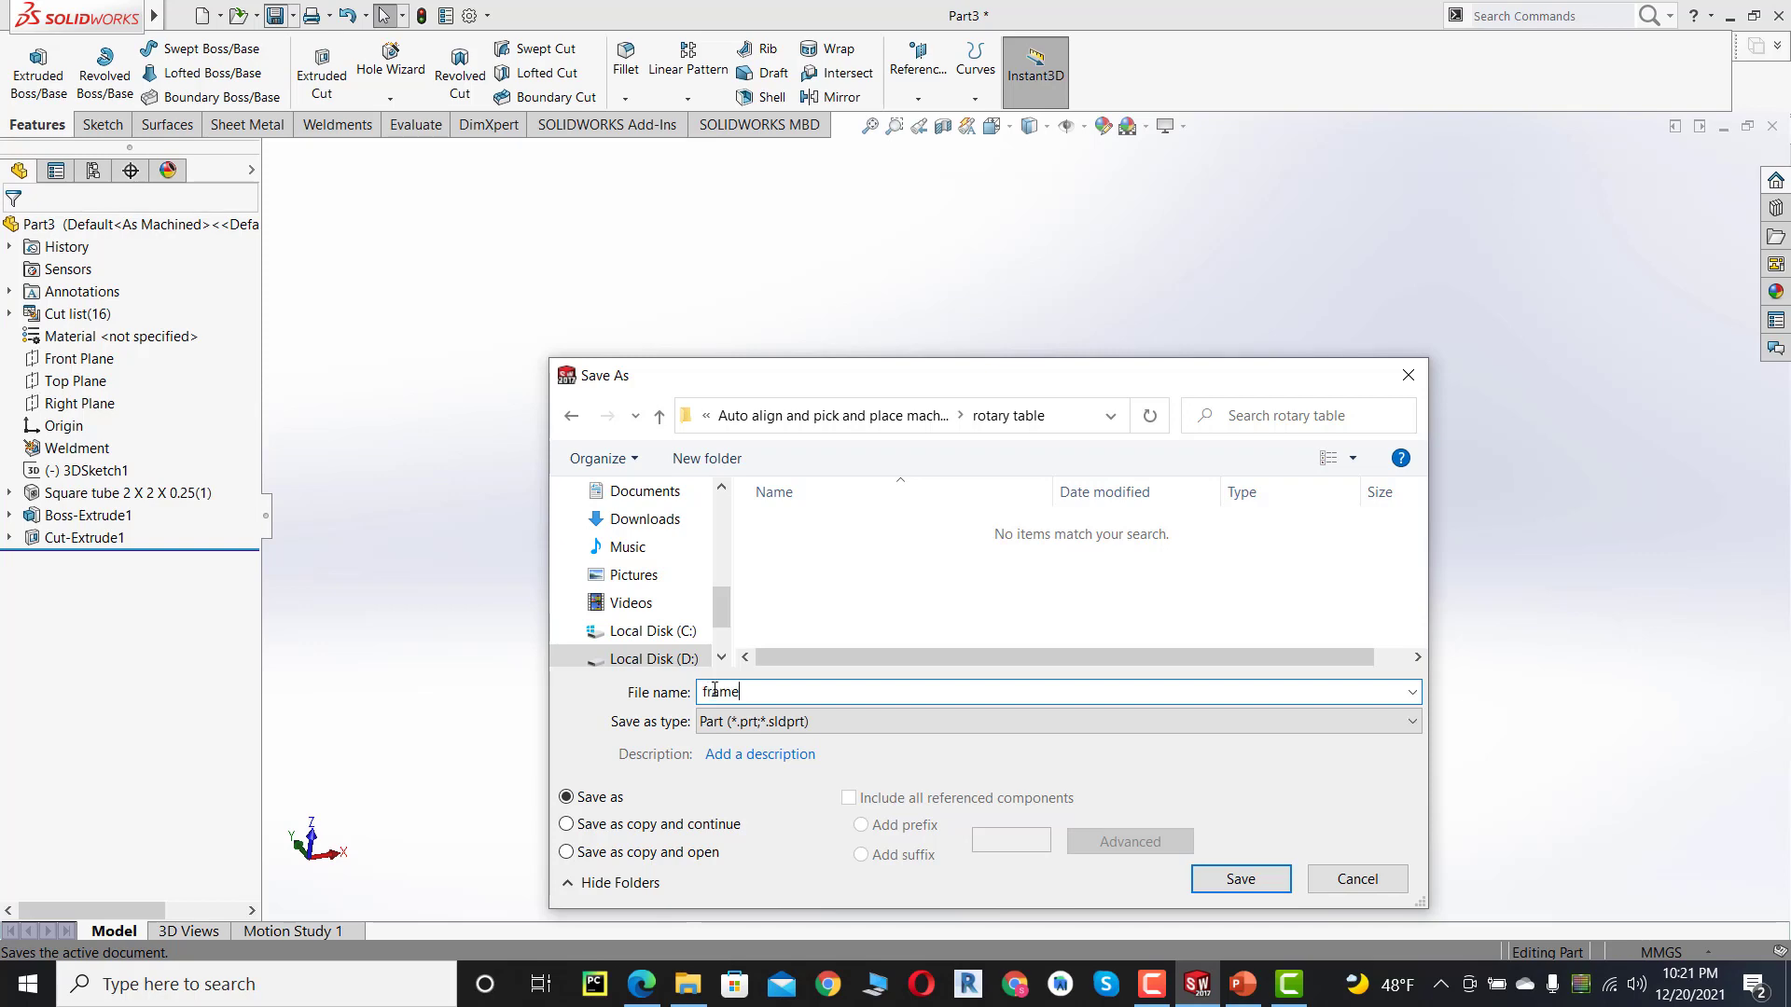
text(frame)
click(1241, 879)
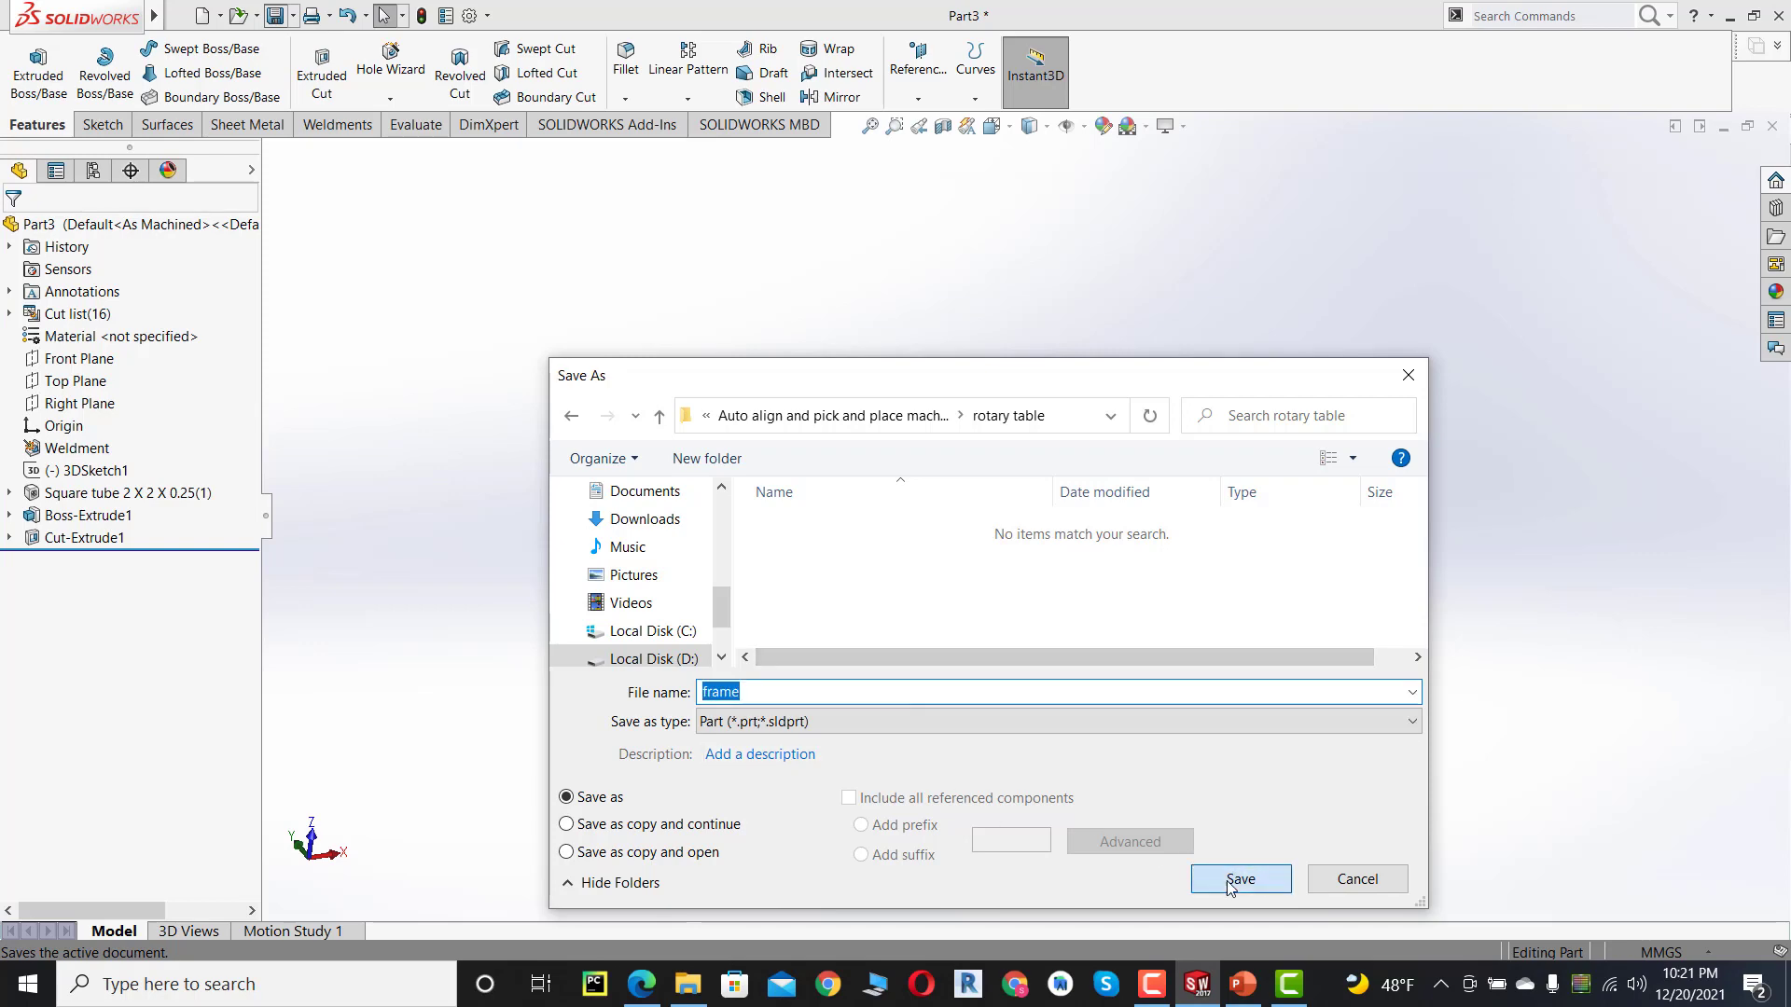